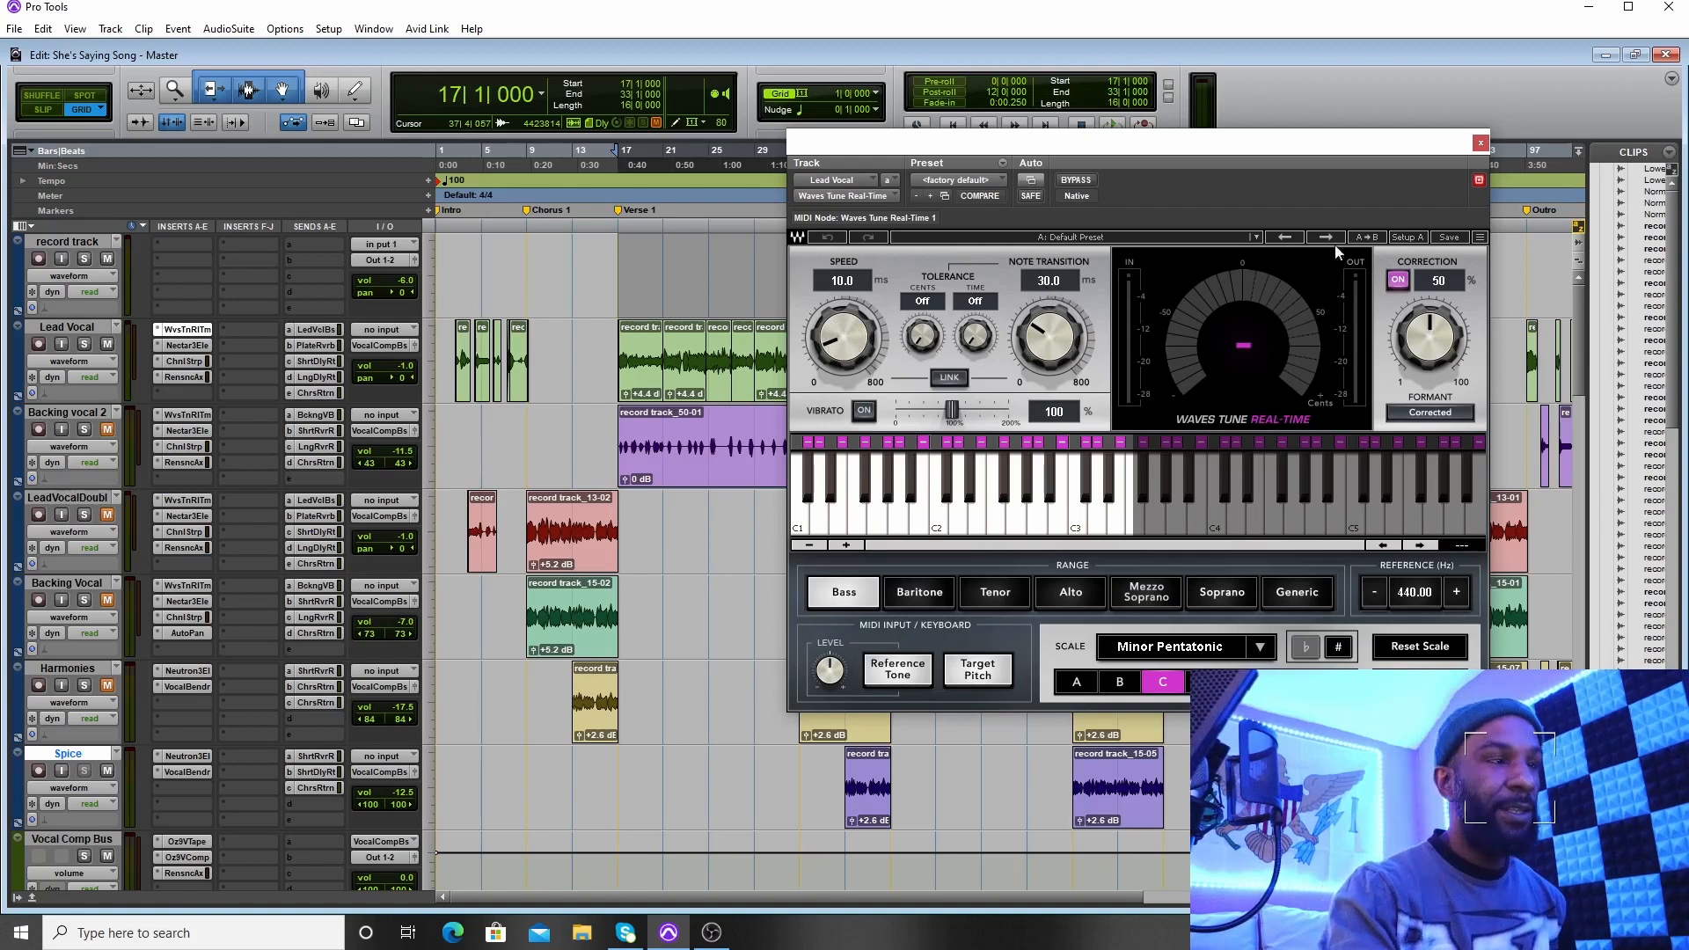
# Bypass the Renaissance Axx, Channel Strip and Nectar 3 Elements inserts on the Lead Vocal track
pyautogui.click(1481, 144)
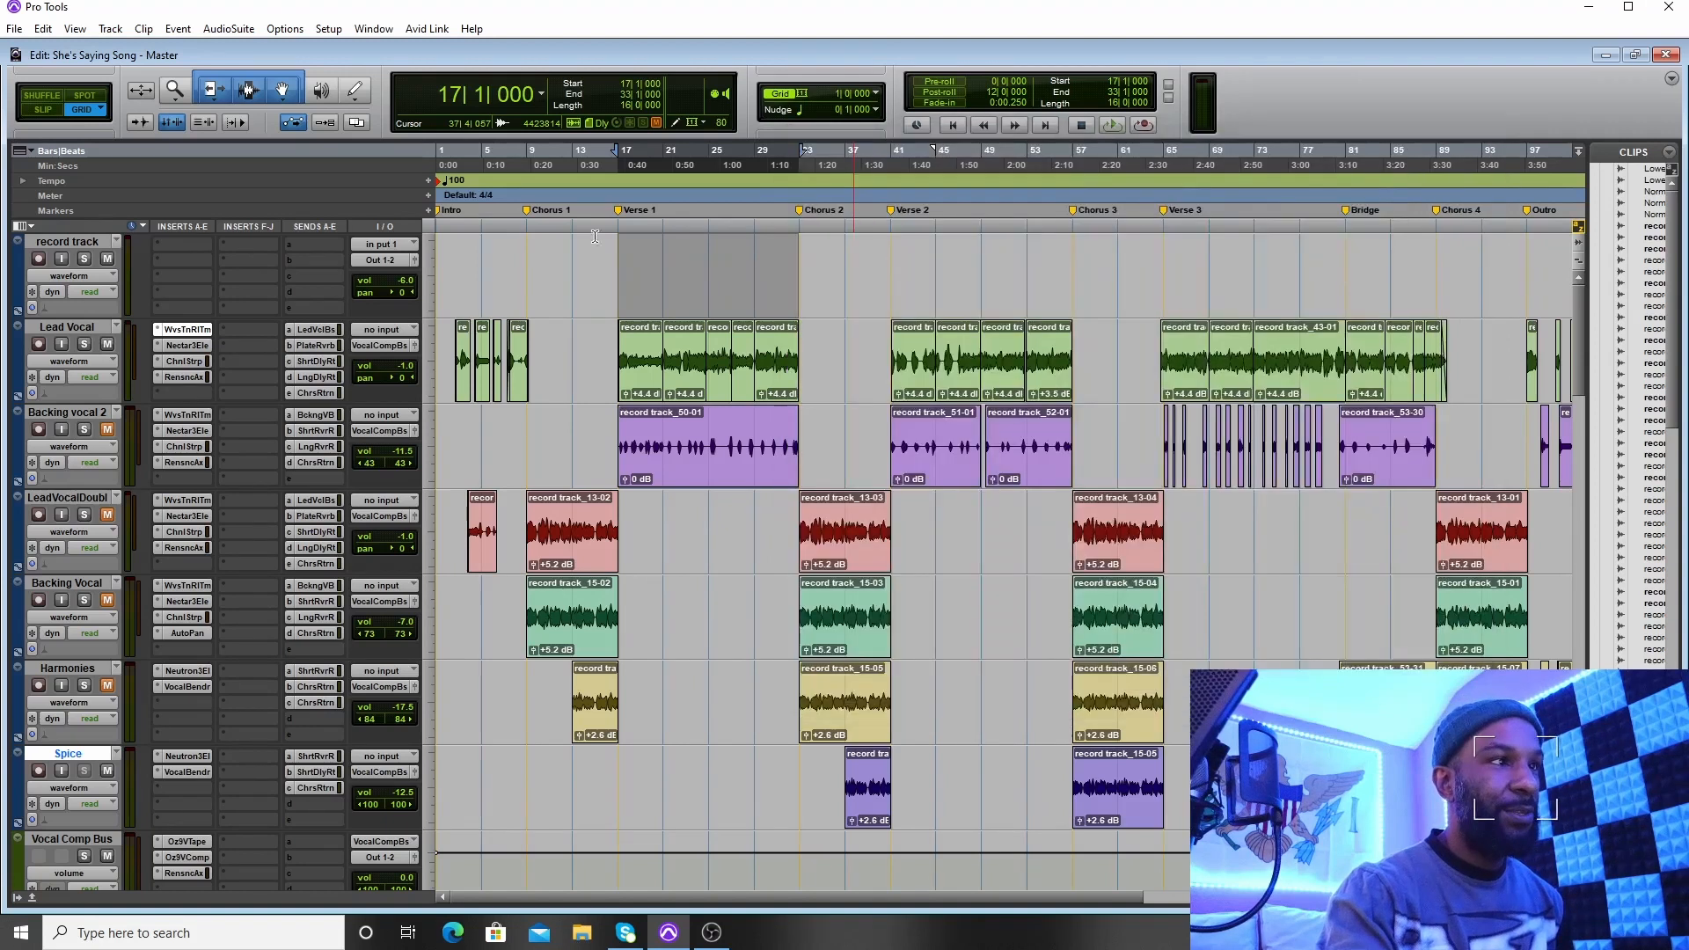
pyautogui.click(188, 346)
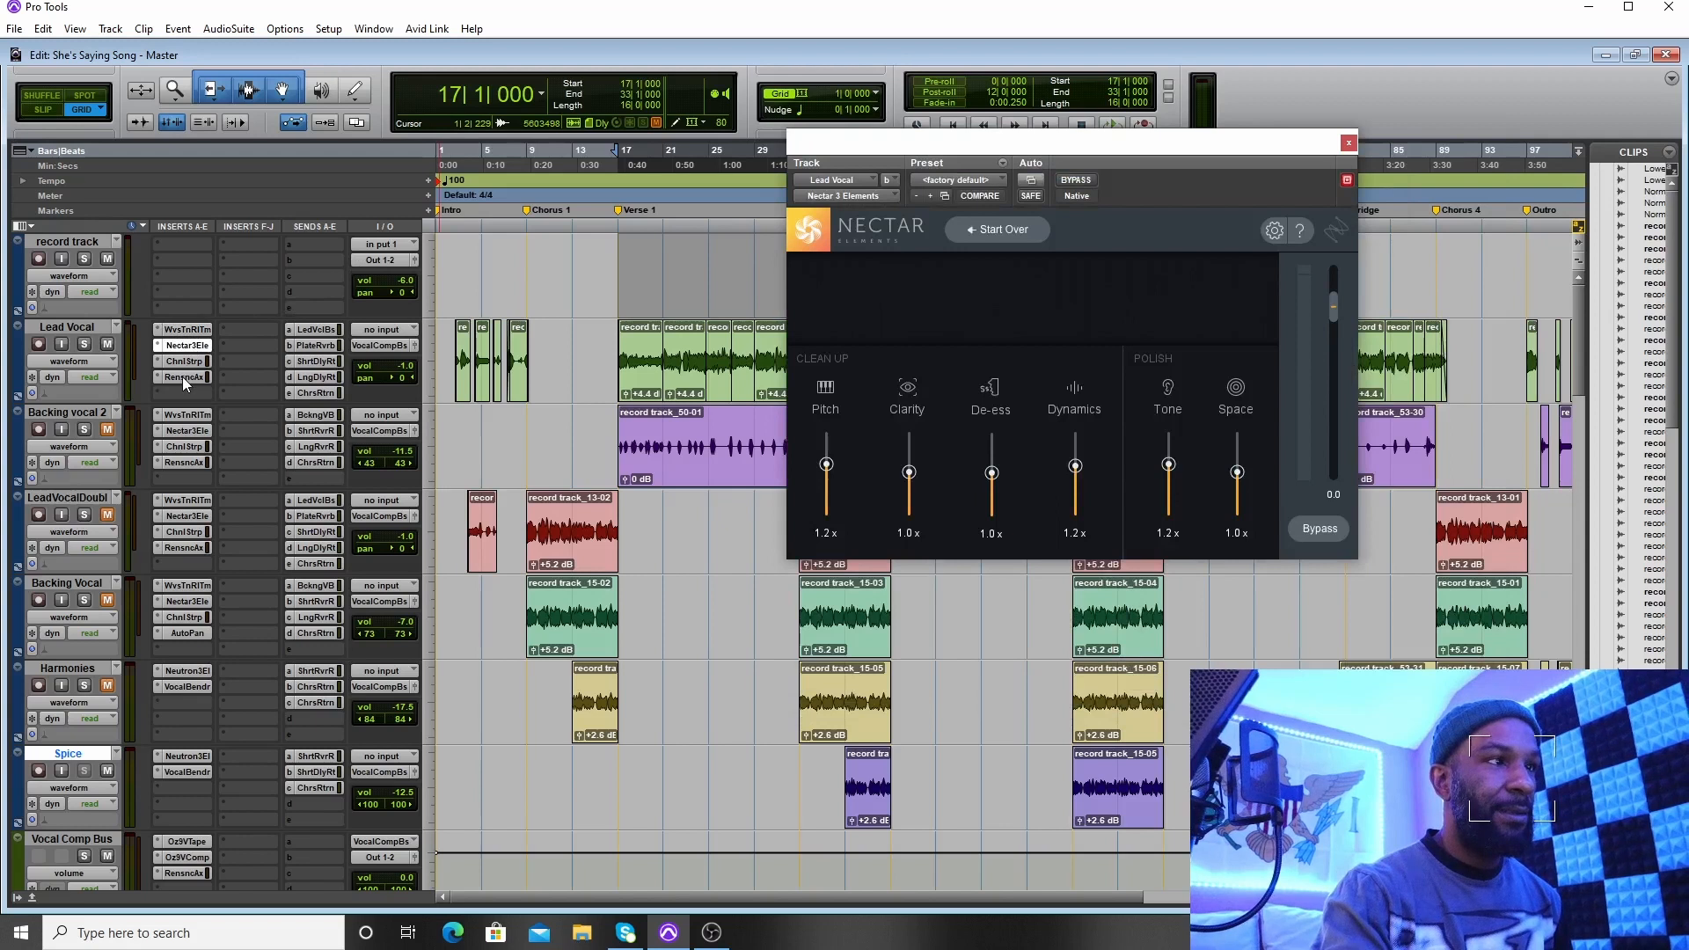
pyautogui.rightClick(184, 380)
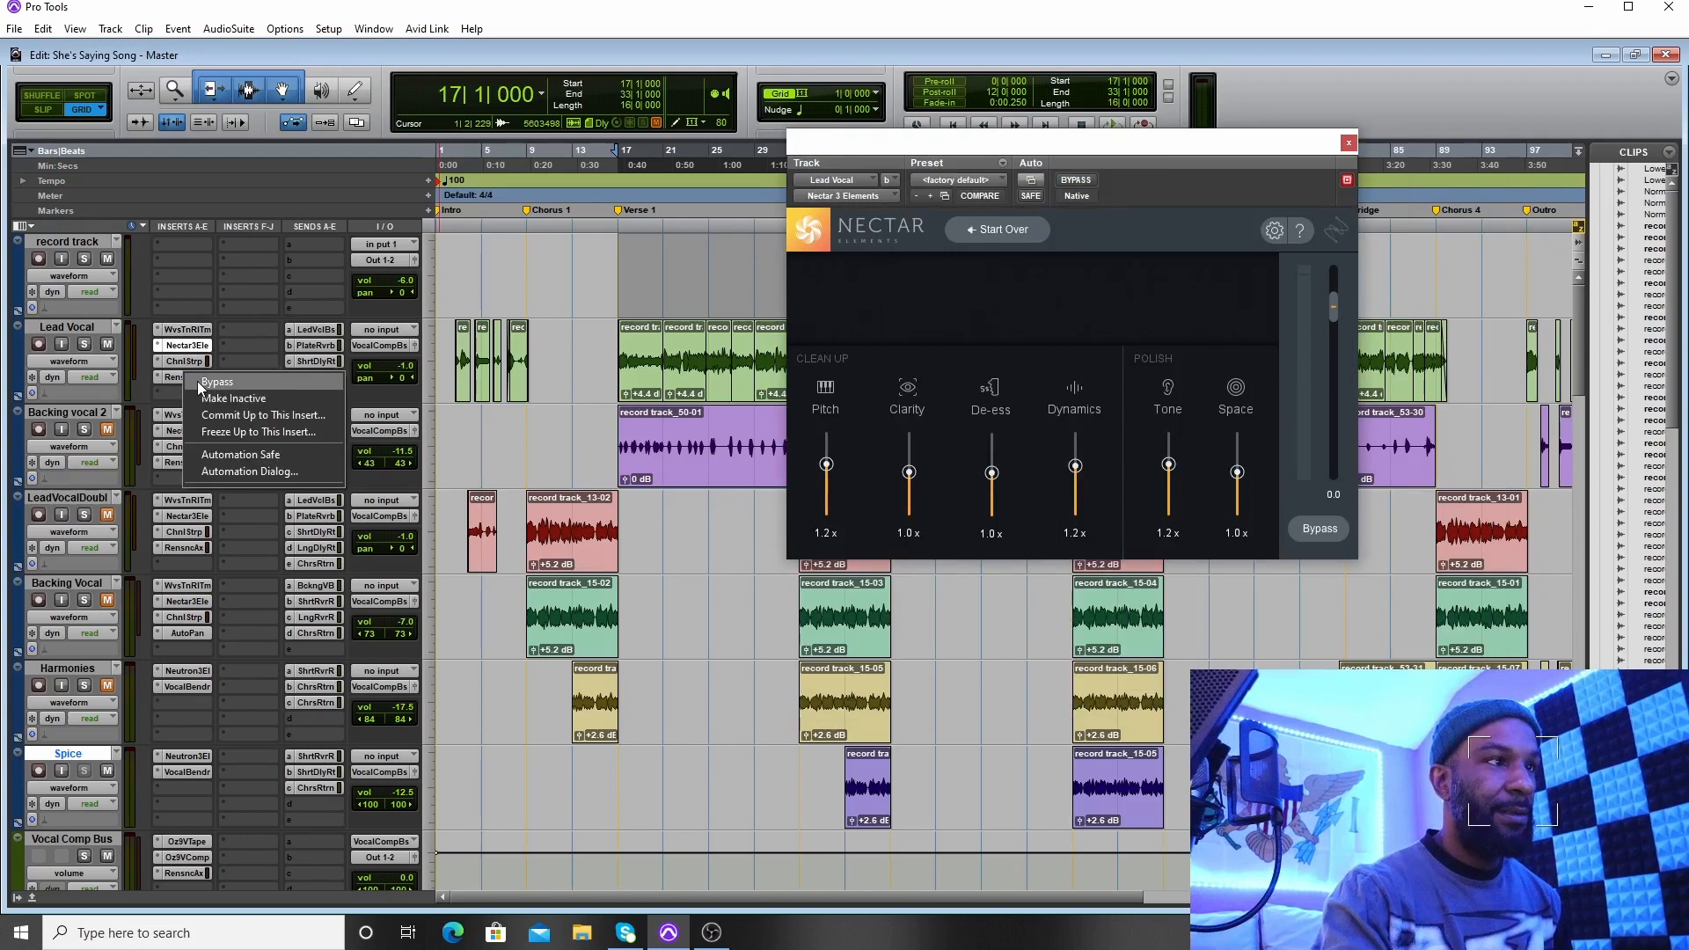
pyautogui.click(205, 387)
pyautogui.rightClick(185, 362)
pyautogui.click(204, 371)
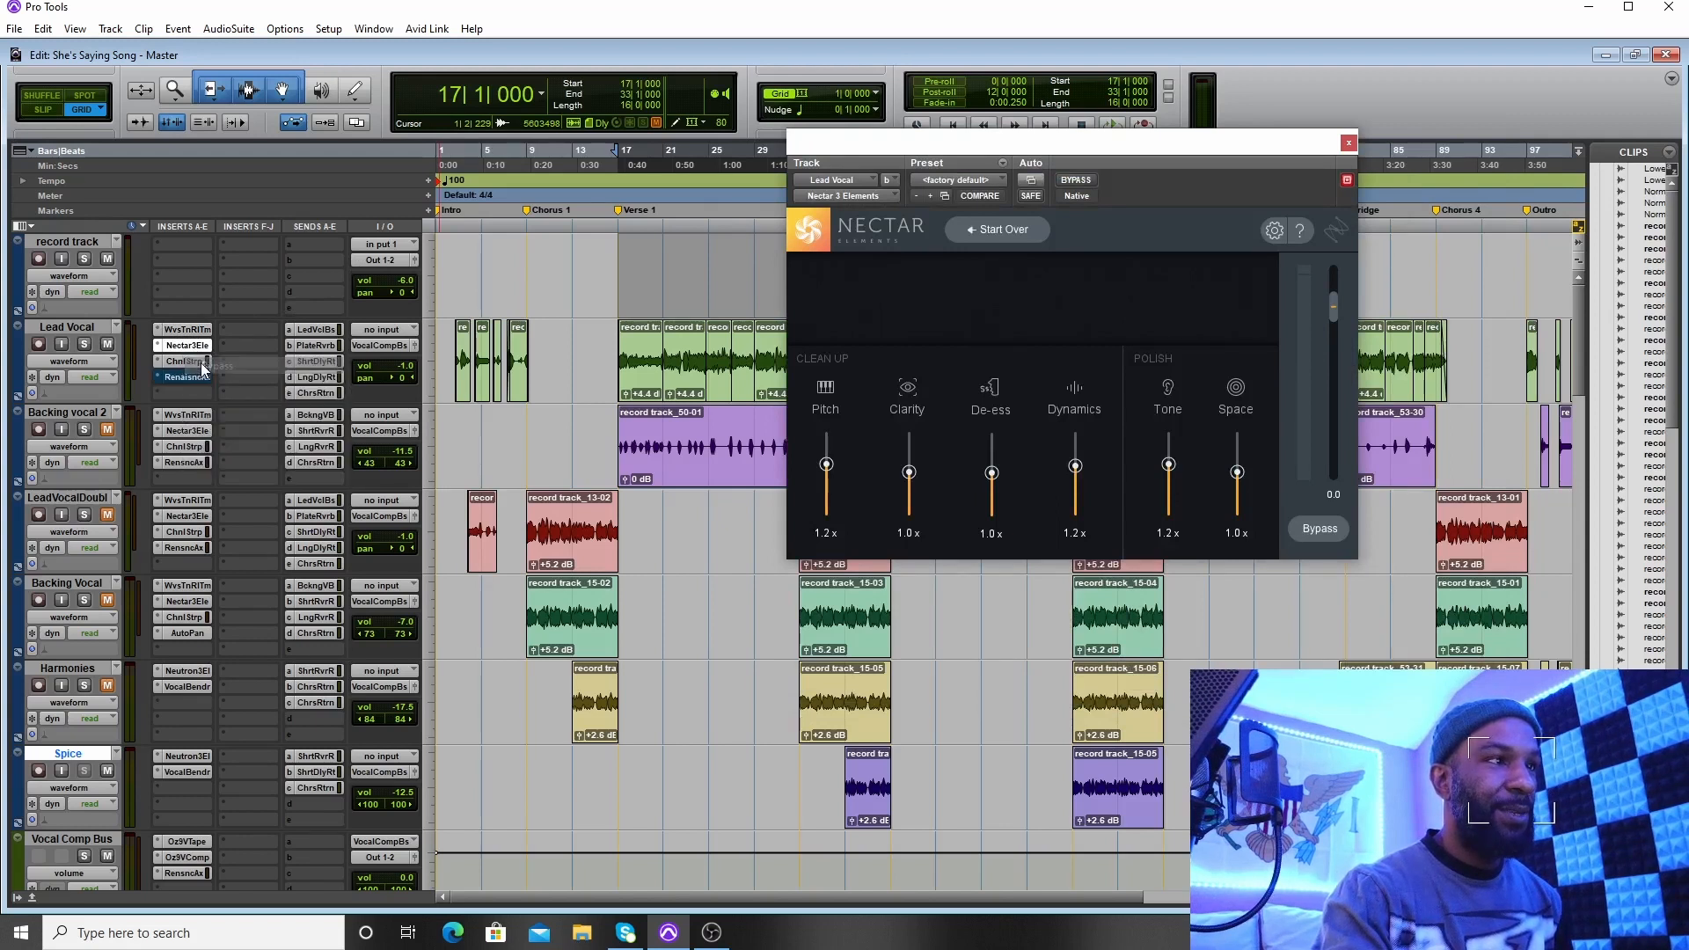
pyautogui.rightClick(188, 351)
pyautogui.click(205, 359)
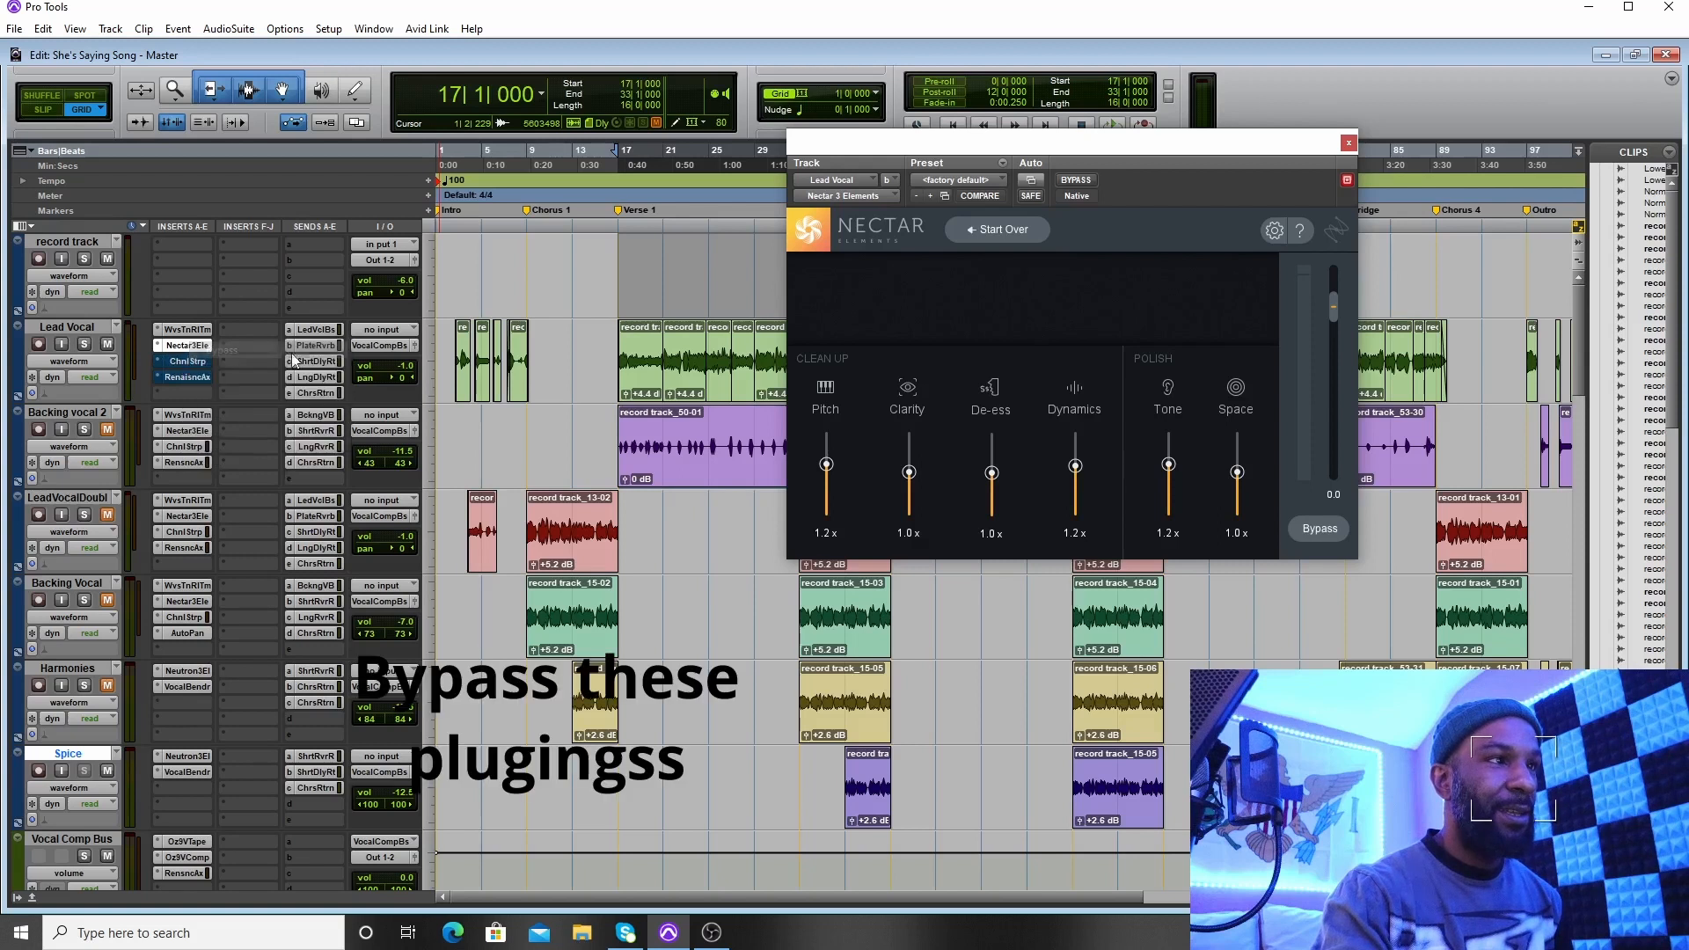
# Mute all five sends on the Lead Vocal track, from the chorus return up to the lead vocal bus
pyautogui.rightClick(315, 392)
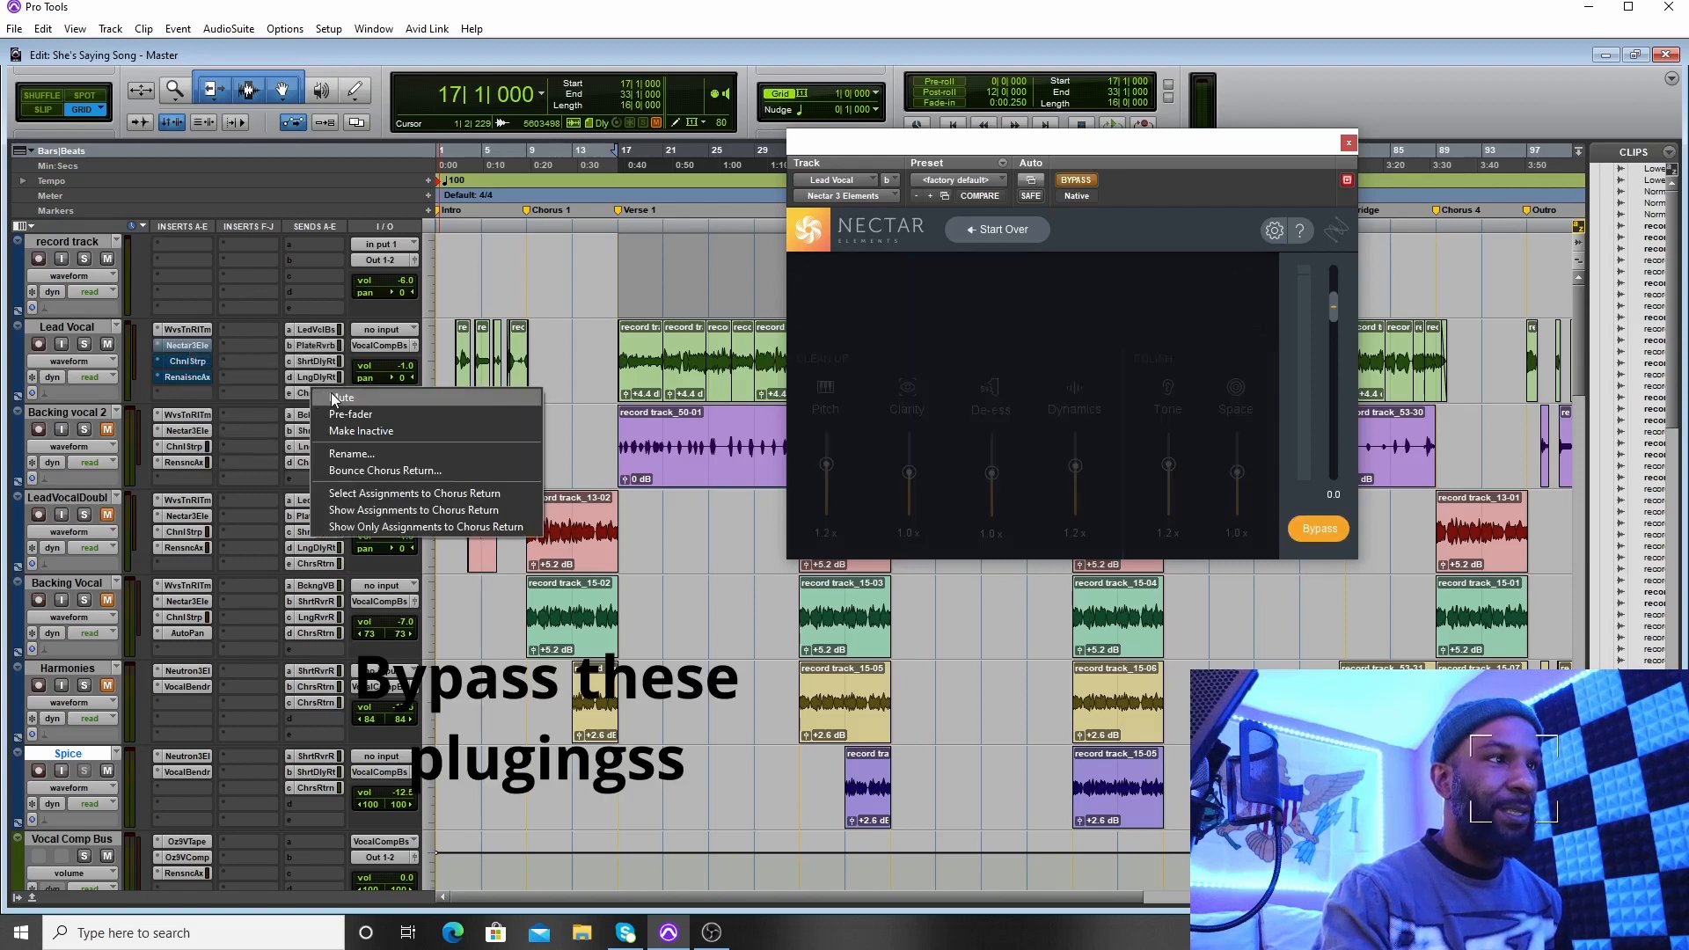
pyautogui.click(335, 399)
pyautogui.rightClick(316, 377)
pyautogui.click(337, 383)
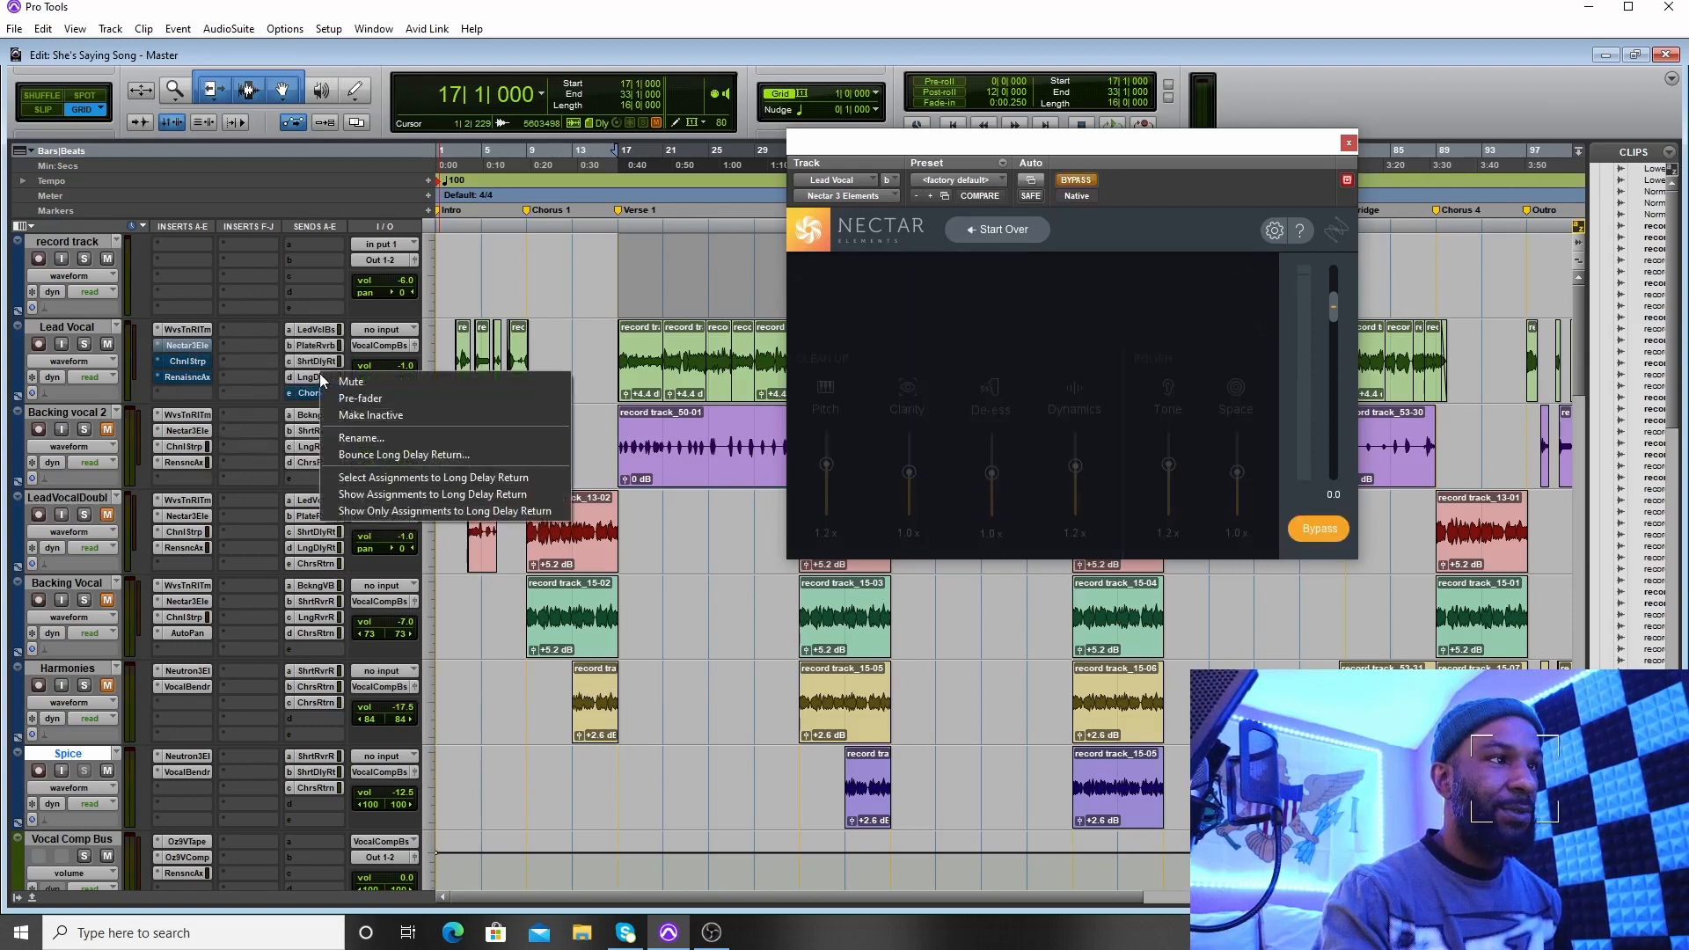
pyautogui.rightClick(321, 367)
pyautogui.click(337, 364)
pyautogui.rightClick(323, 344)
pyautogui.click(337, 351)
pyautogui.rightClick(325, 333)
pyautogui.click(337, 340)
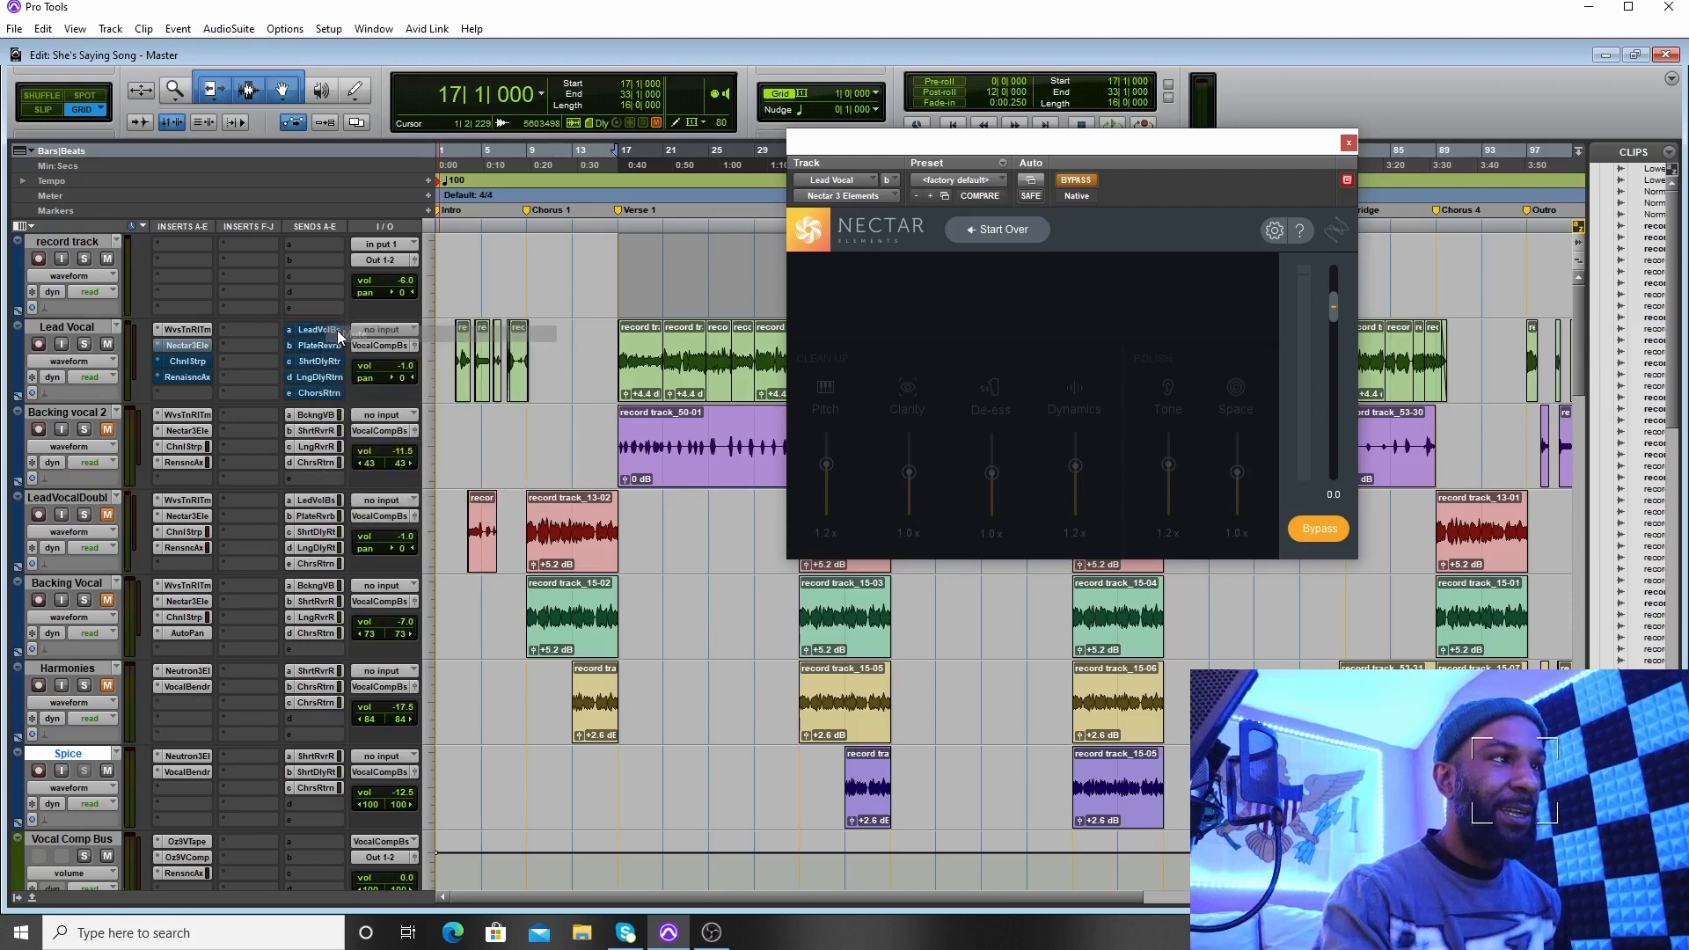
# Bypass Waves Tune Real-Time on the Lead Vocal, play Verse 1 without processing and stop playback
pyautogui.click(193, 329)
pyautogui.click(1076, 180)
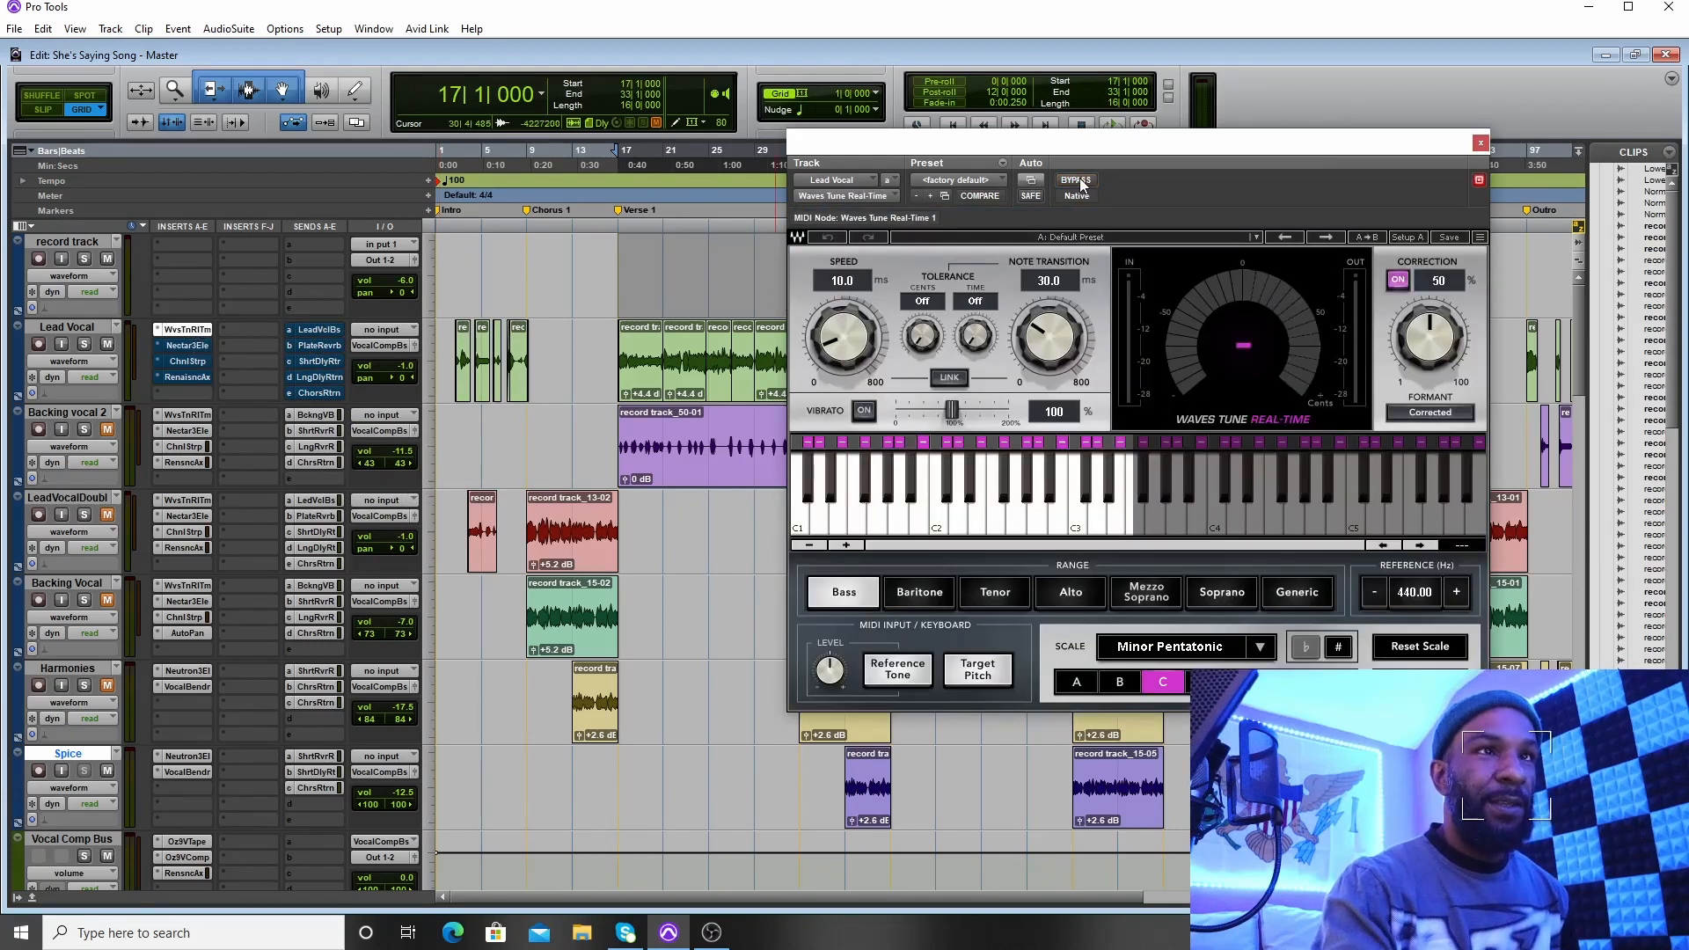
pyautogui.click(1112, 126)
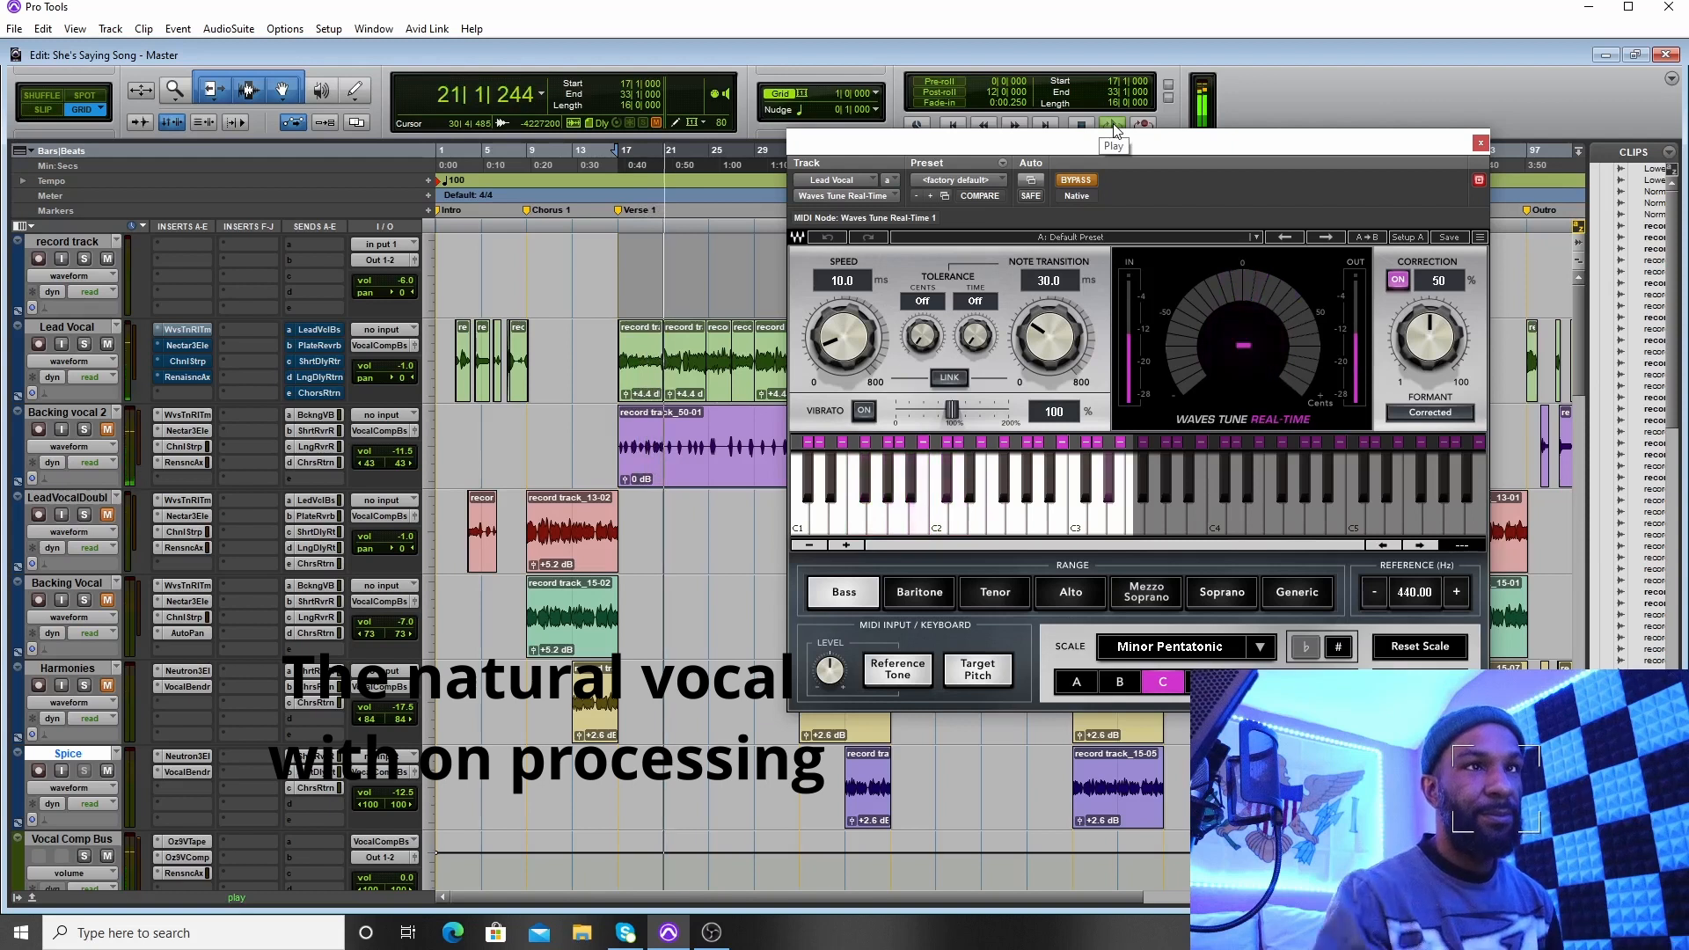
pyautogui.click(1081, 124)
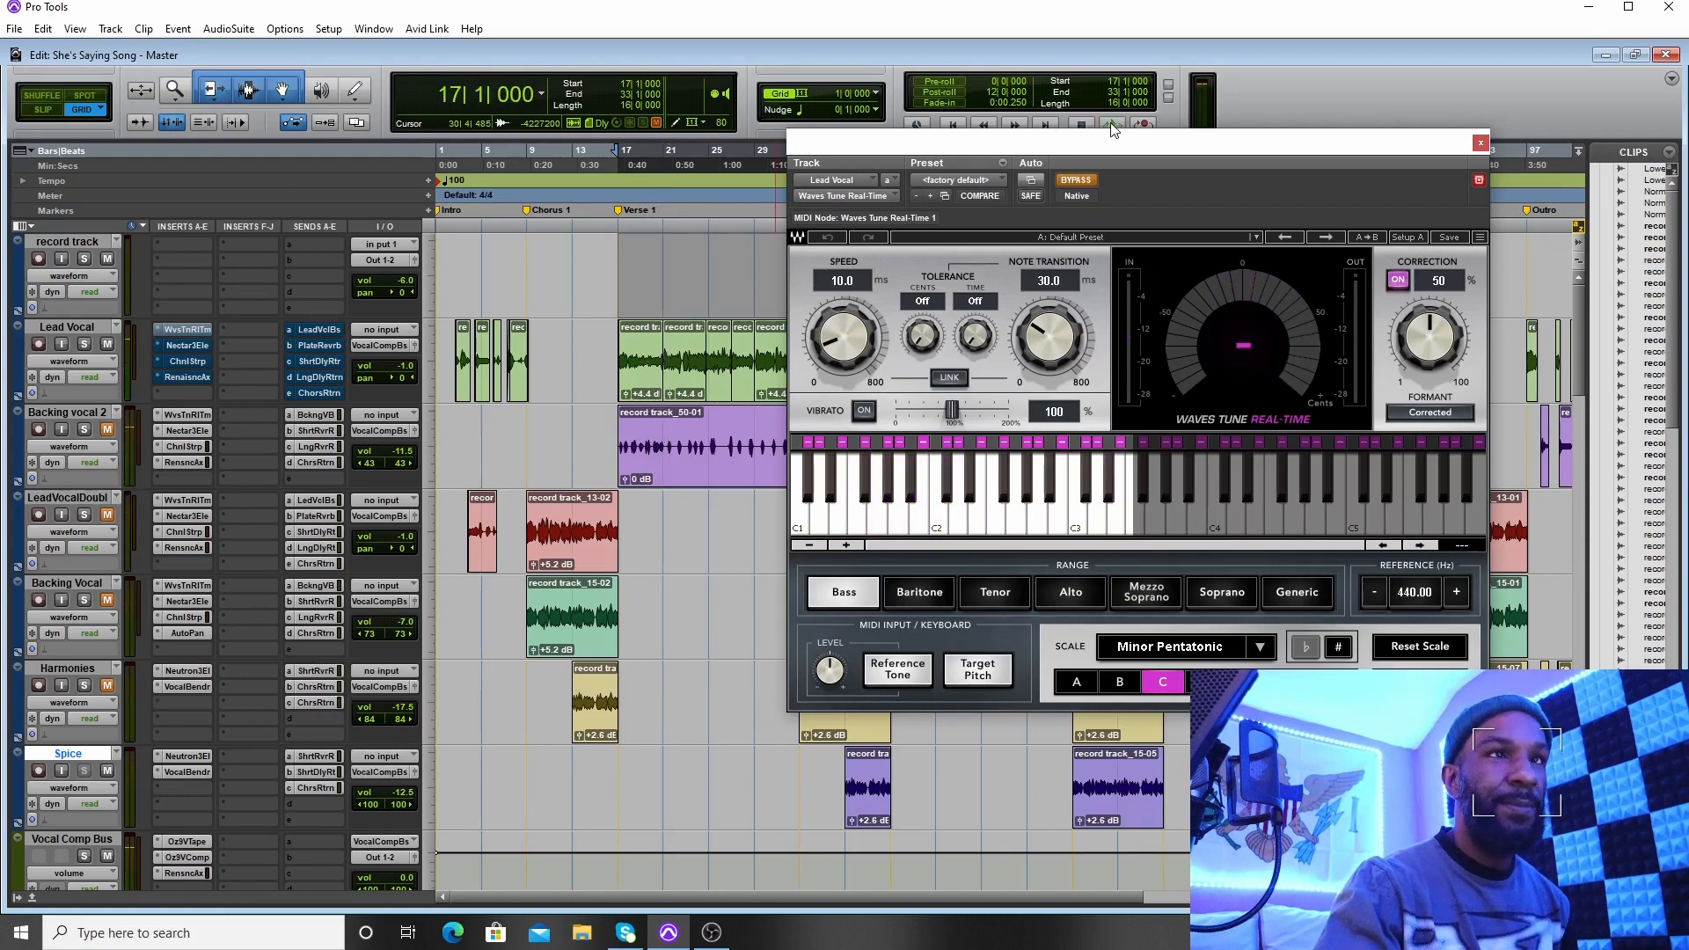
# Play Verse 1 again with Waves Tune Real-Time taken out of bypass, and close the plug-in window
pyautogui.click(1112, 126)
pyautogui.click(1078, 181)
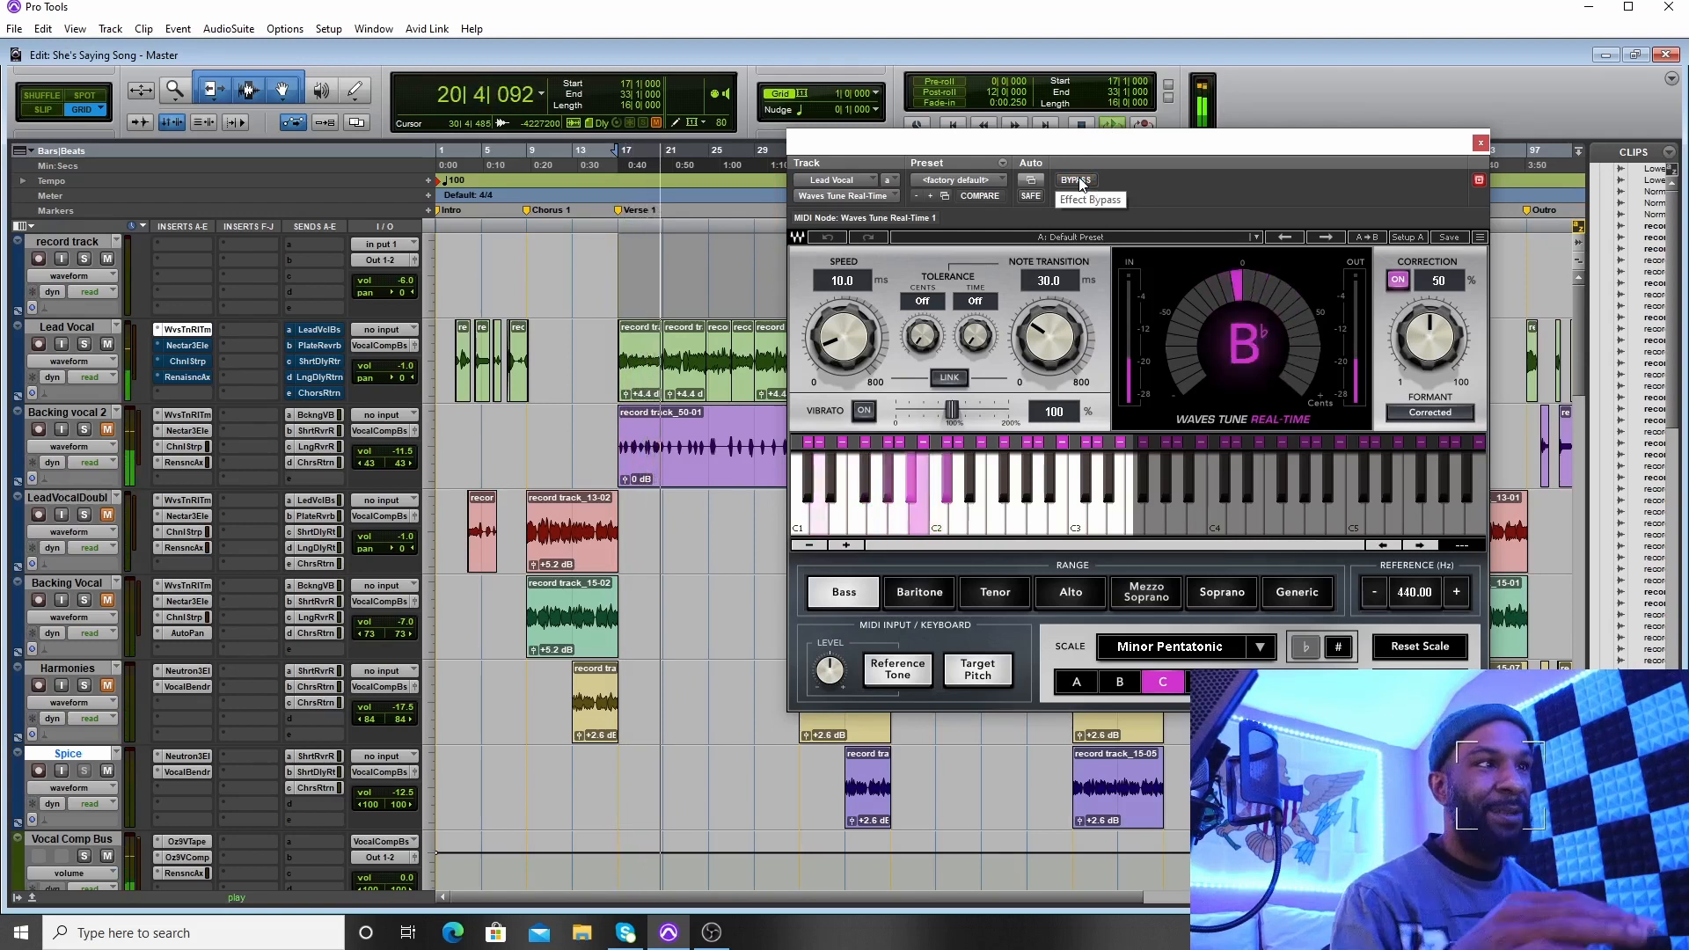
pyautogui.click(1479, 145)
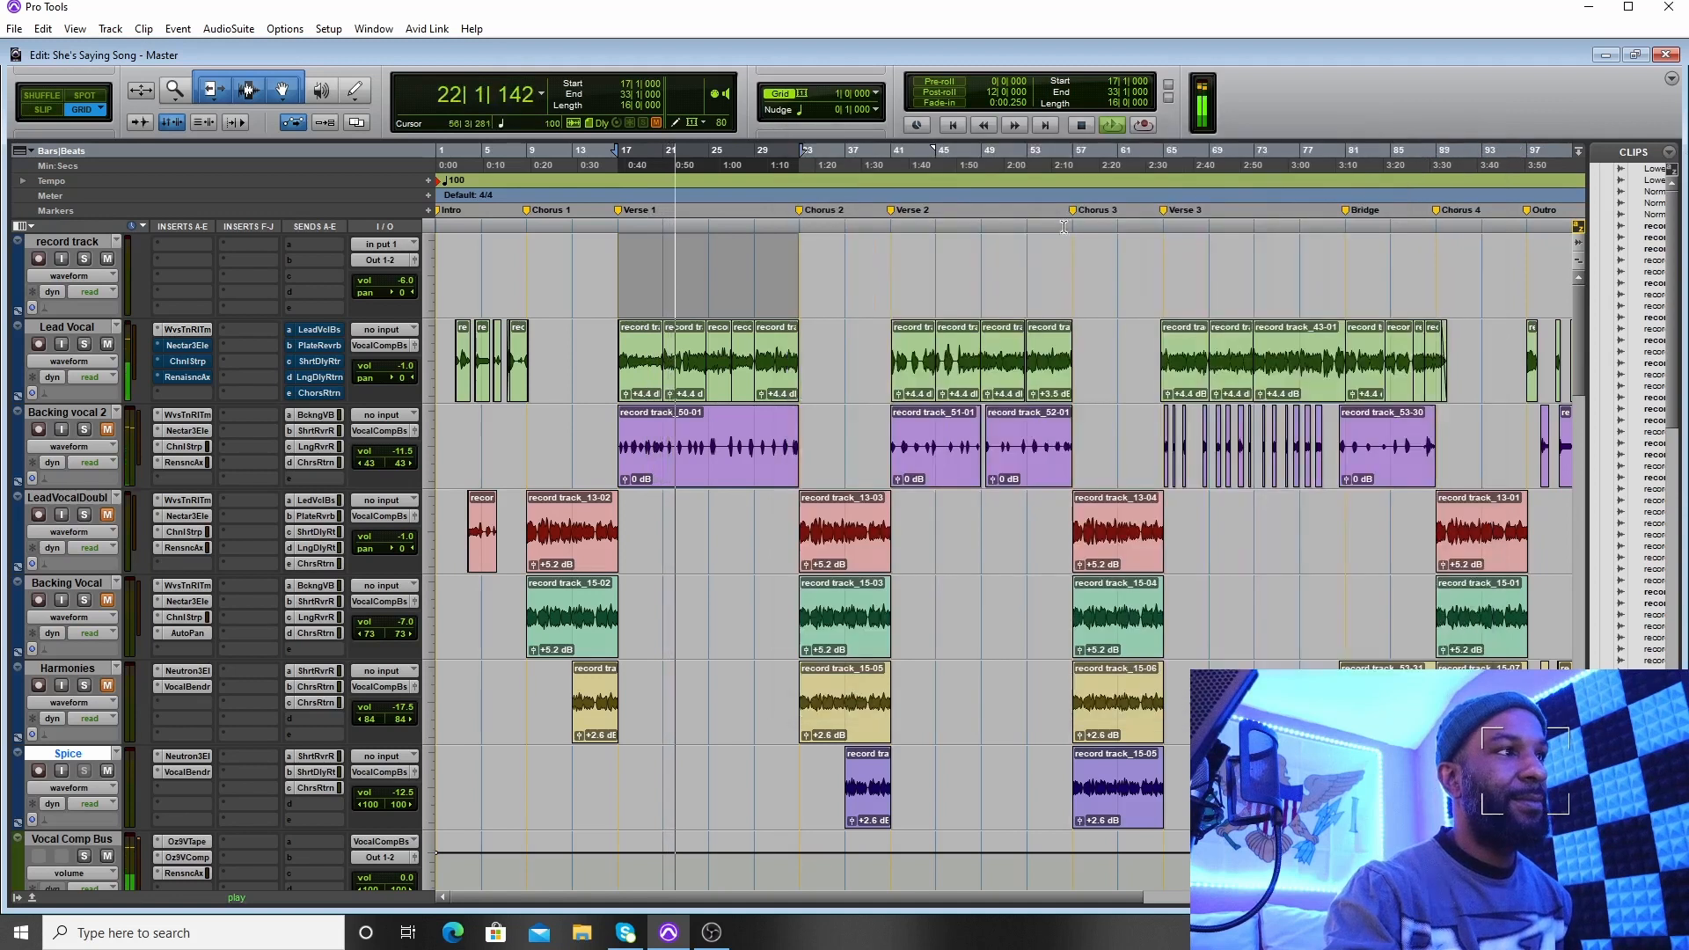
# Stop playback and take the Nectar 3 Elements insert on the Lead Vocal out of bypass
pyautogui.rightClick(184, 346)
pyautogui.click(216, 350)
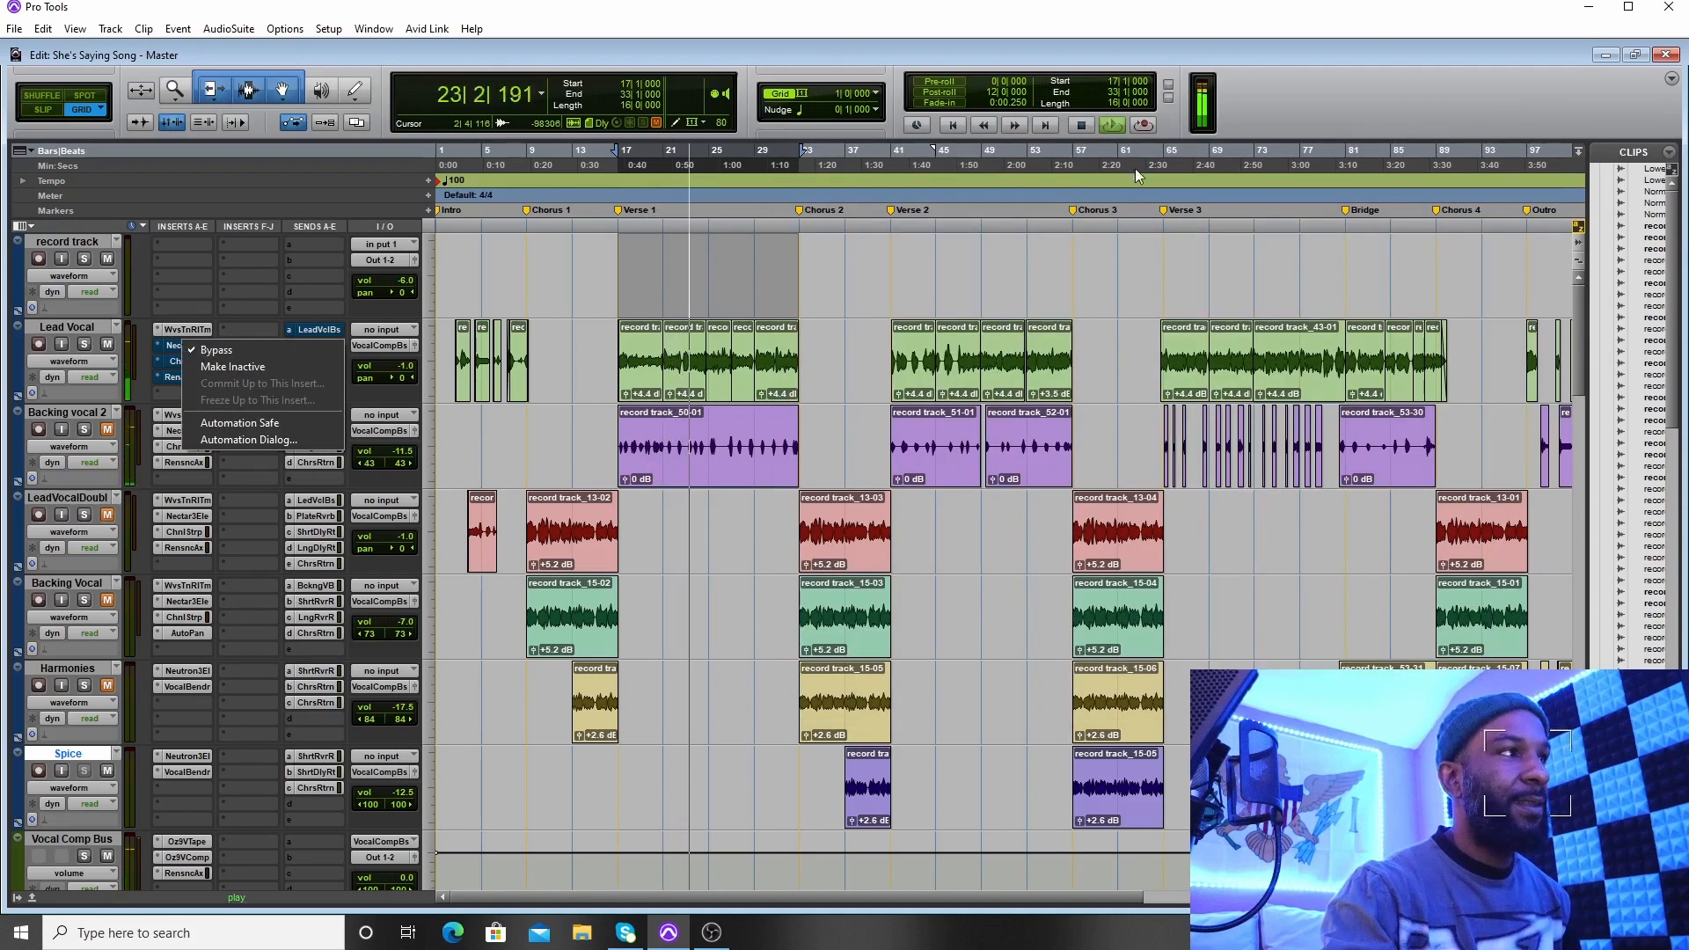
pyautogui.click(1081, 127)
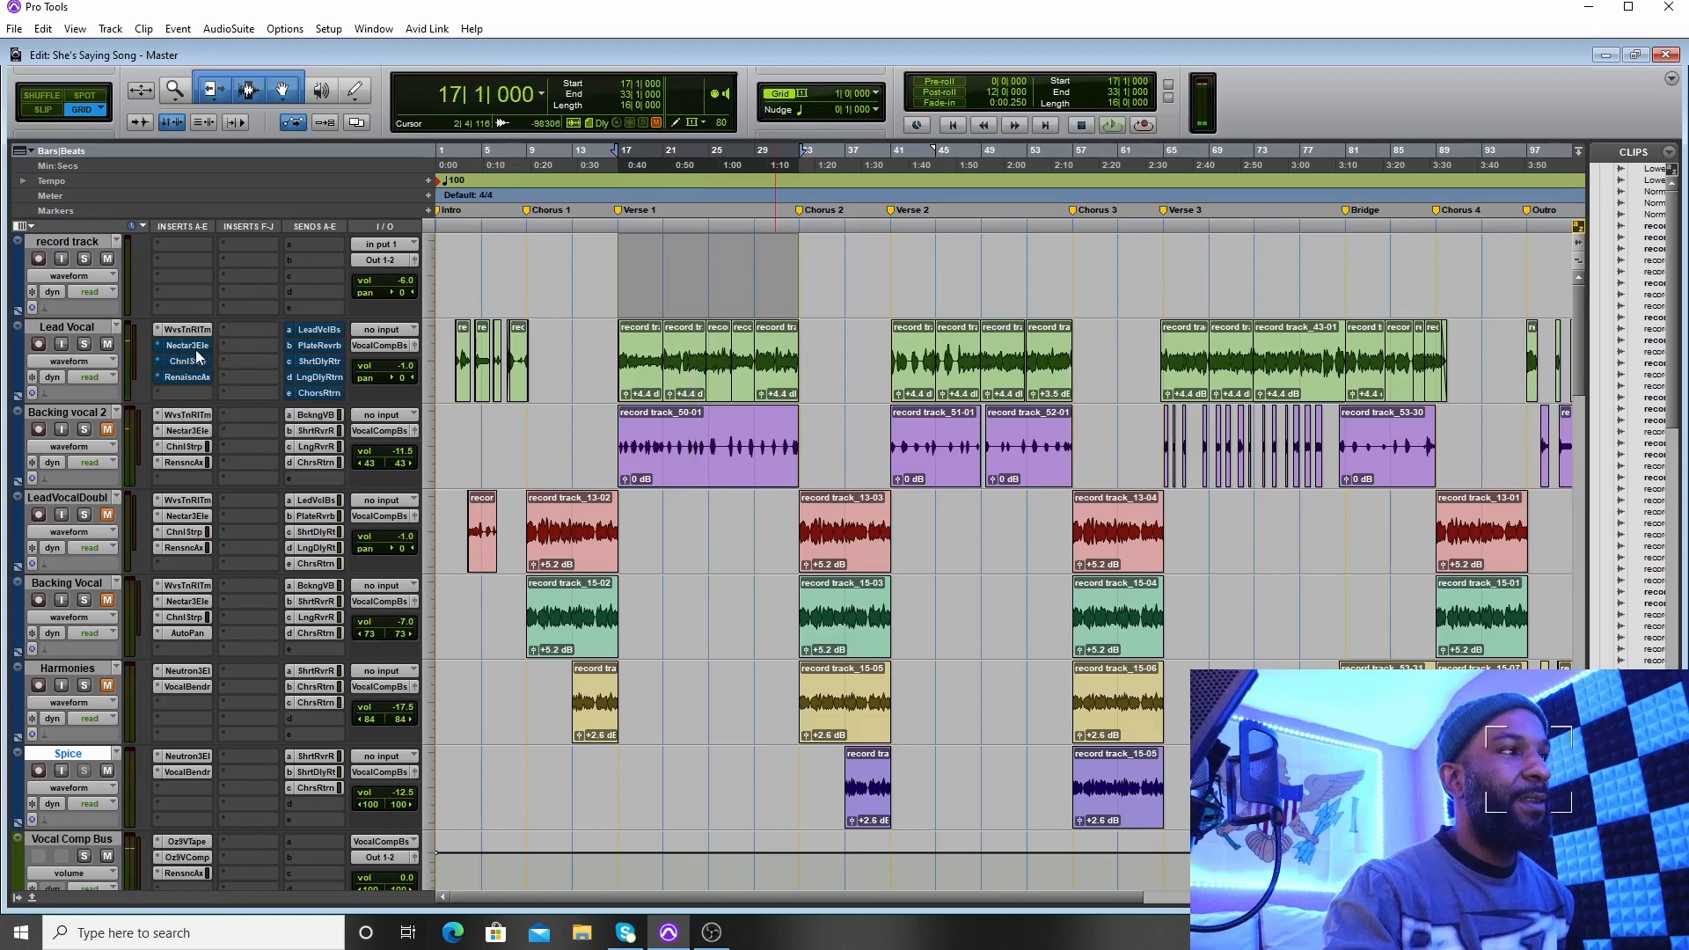
pyautogui.rightClick(193, 351)
pyautogui.click(195, 350)
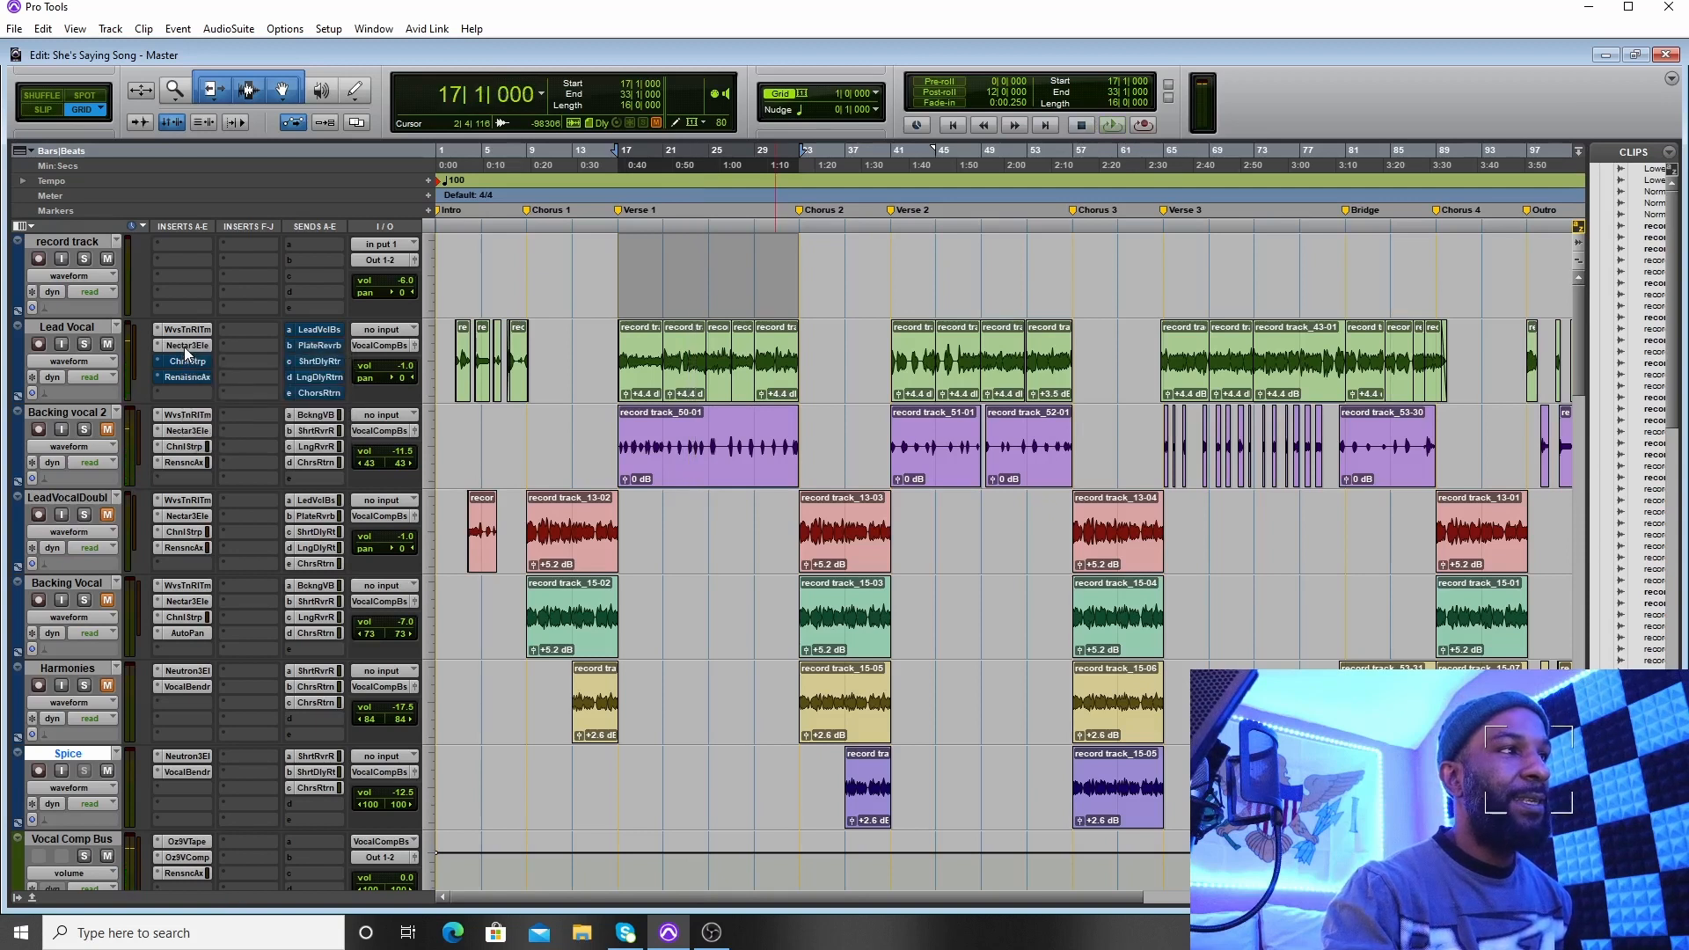
# Review the Nectar 3 Elements settings and compare the Lead Vocal with the plug-in bypassed and active during playback
pyautogui.click(186, 347)
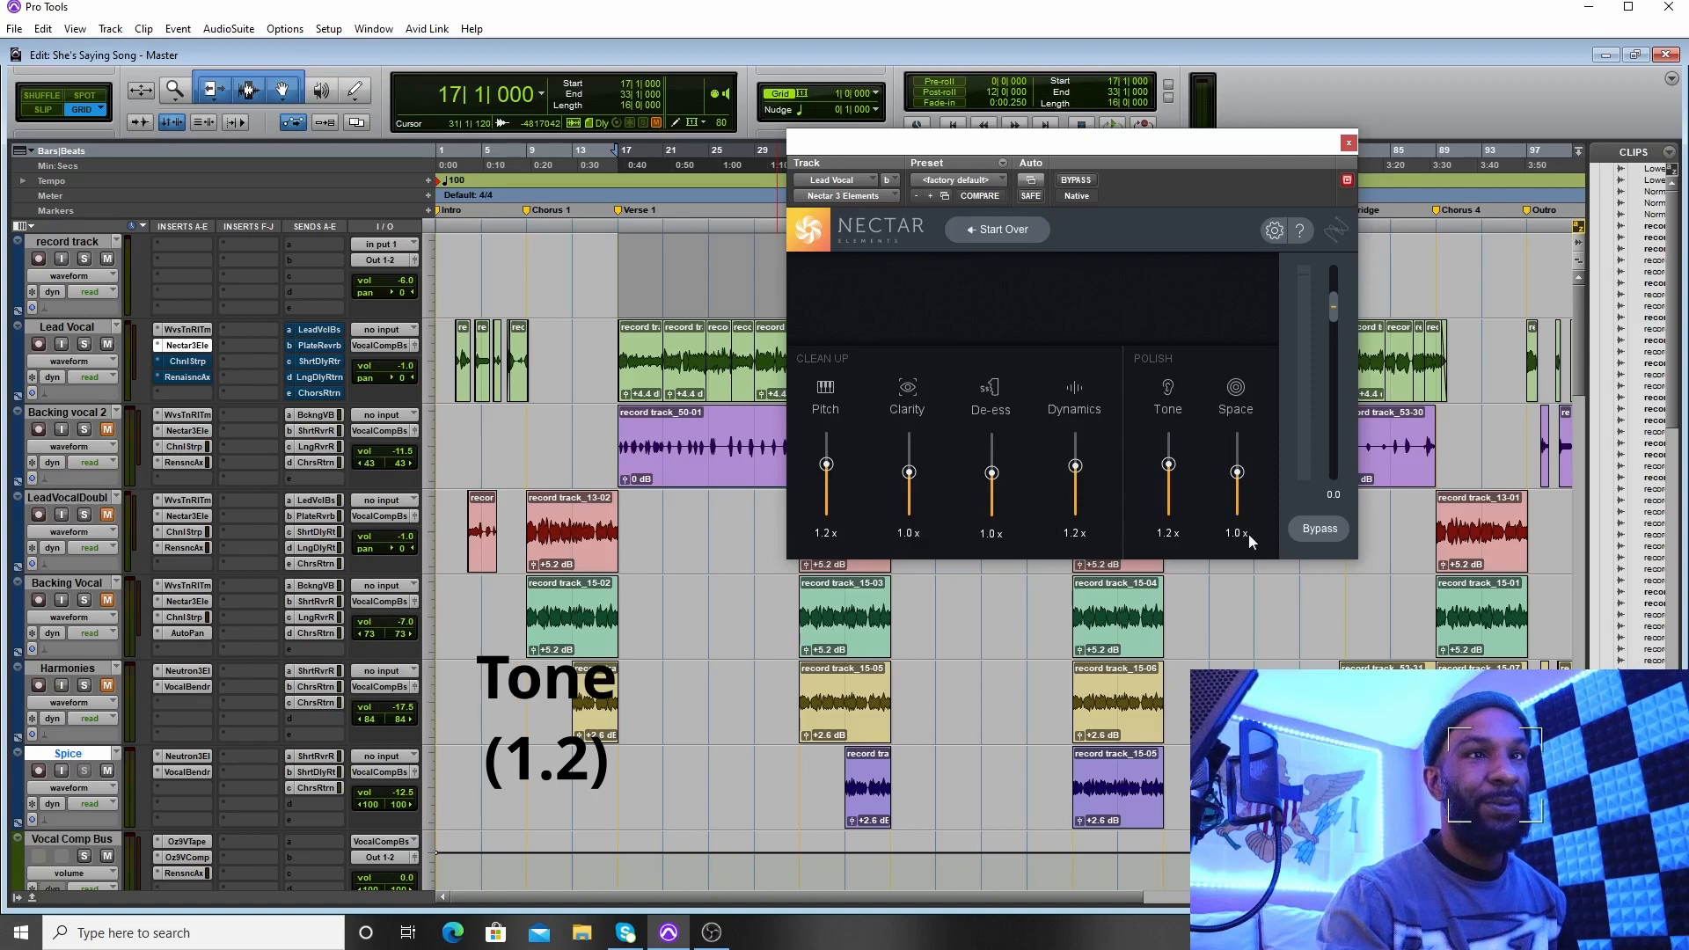
pyautogui.click(1112, 127)
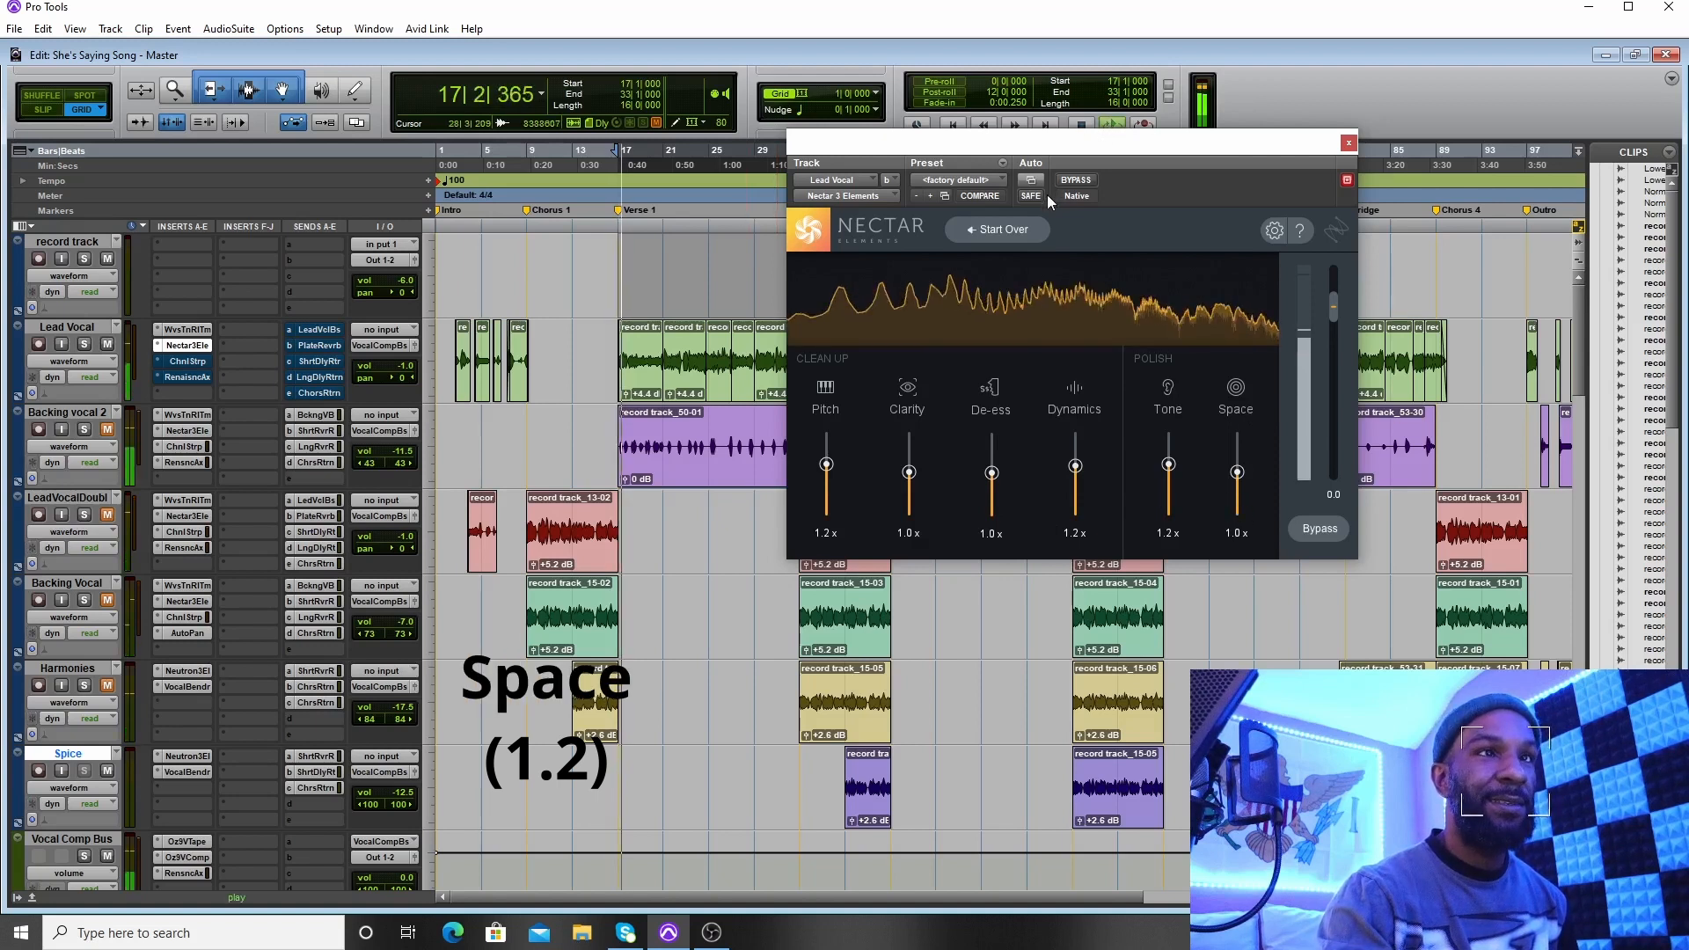
pyautogui.click(1076, 180)
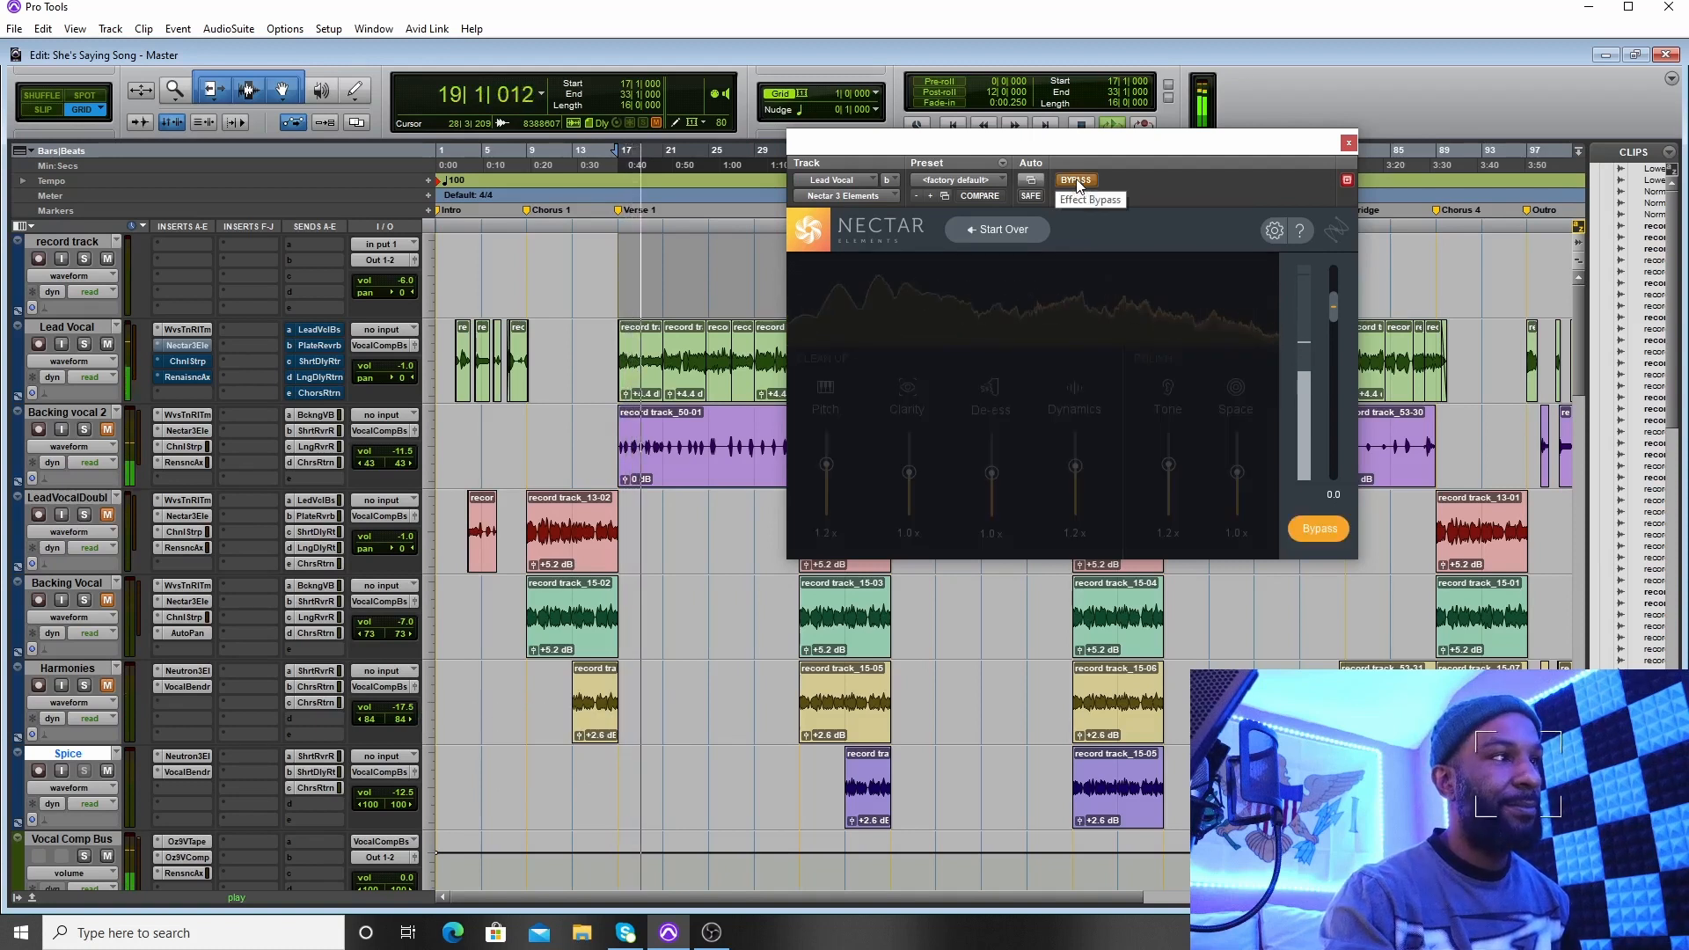
pyautogui.click(1077, 180)
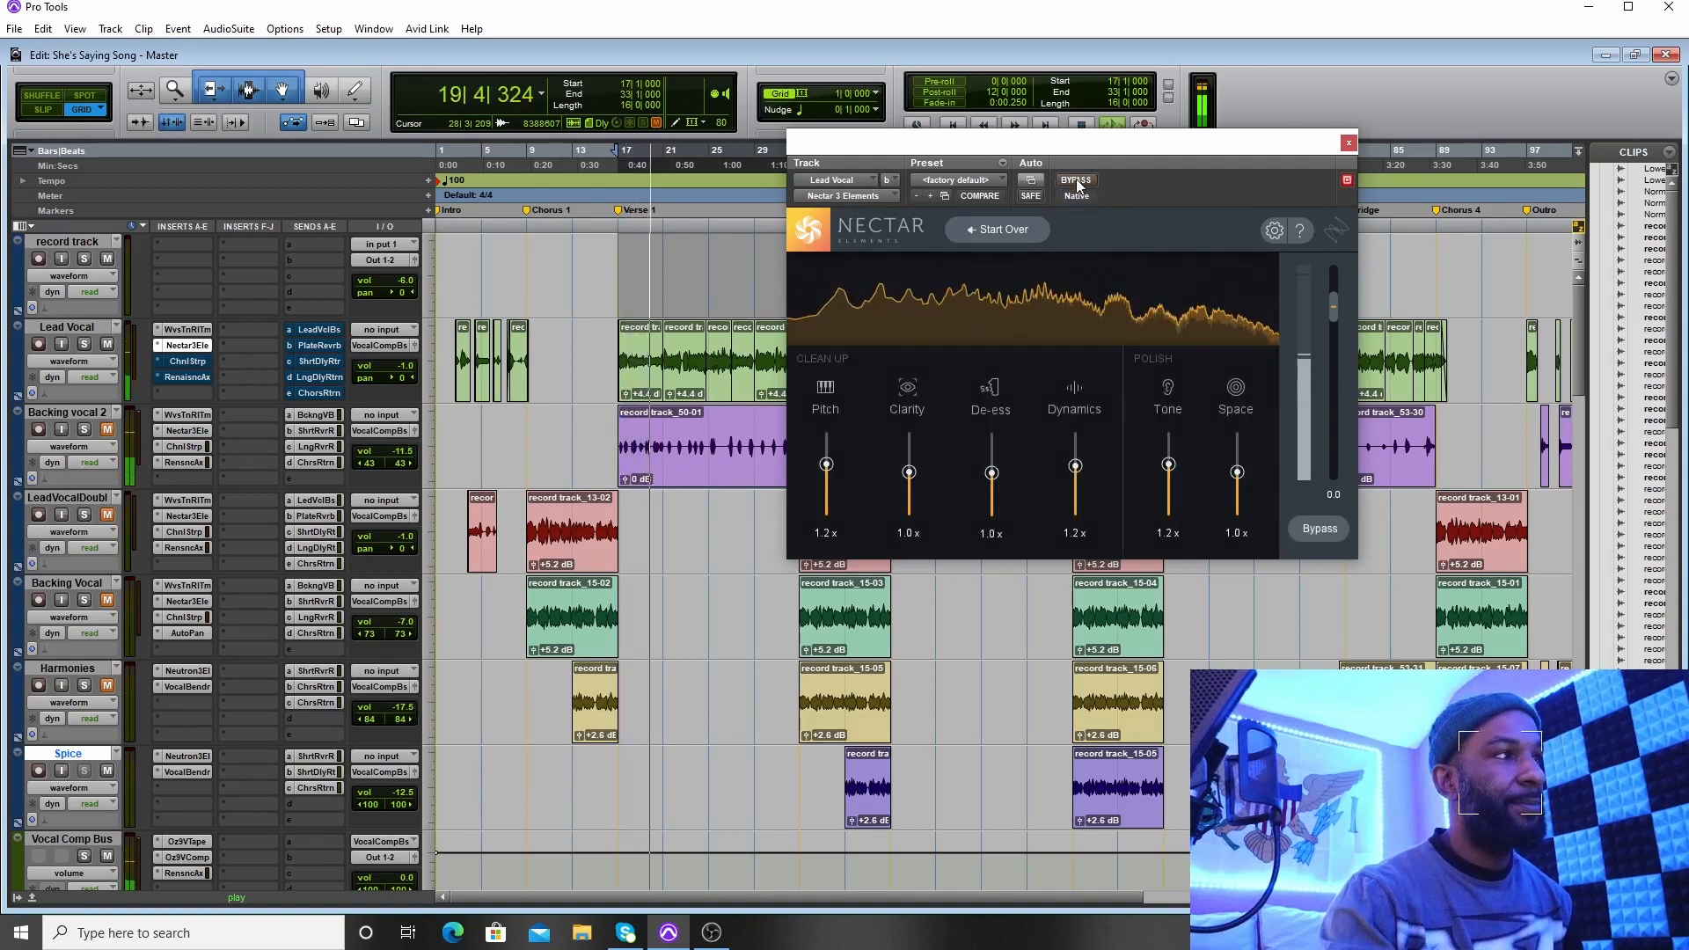
pyautogui.click(1077, 181)
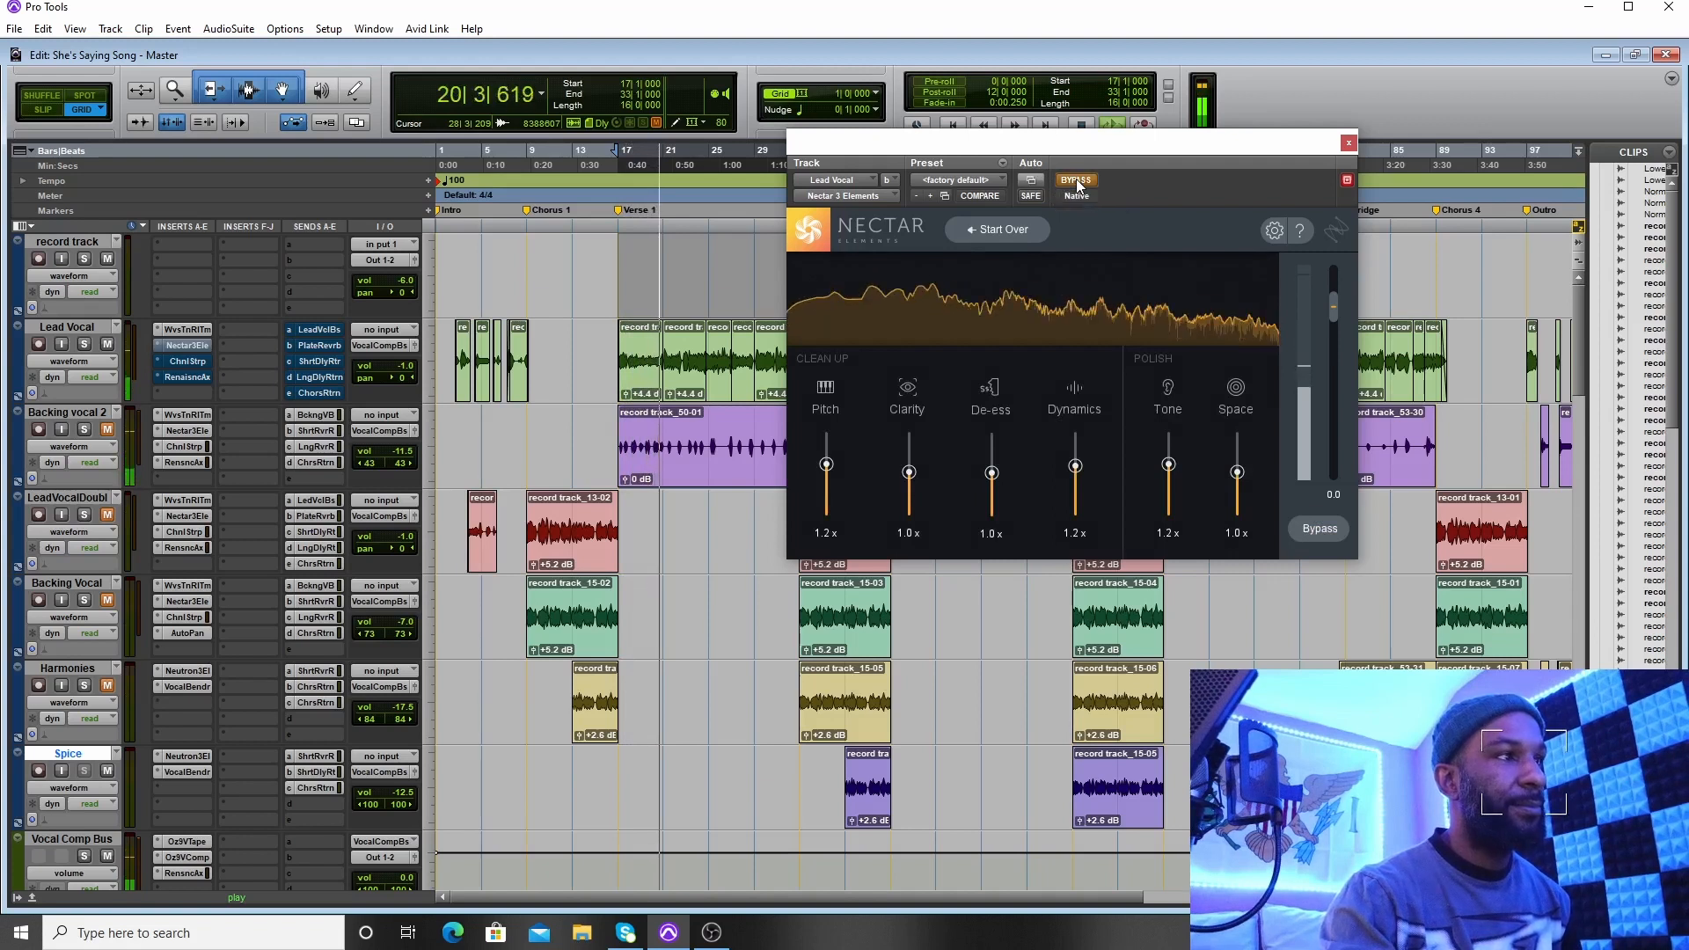
pyautogui.click(1077, 180)
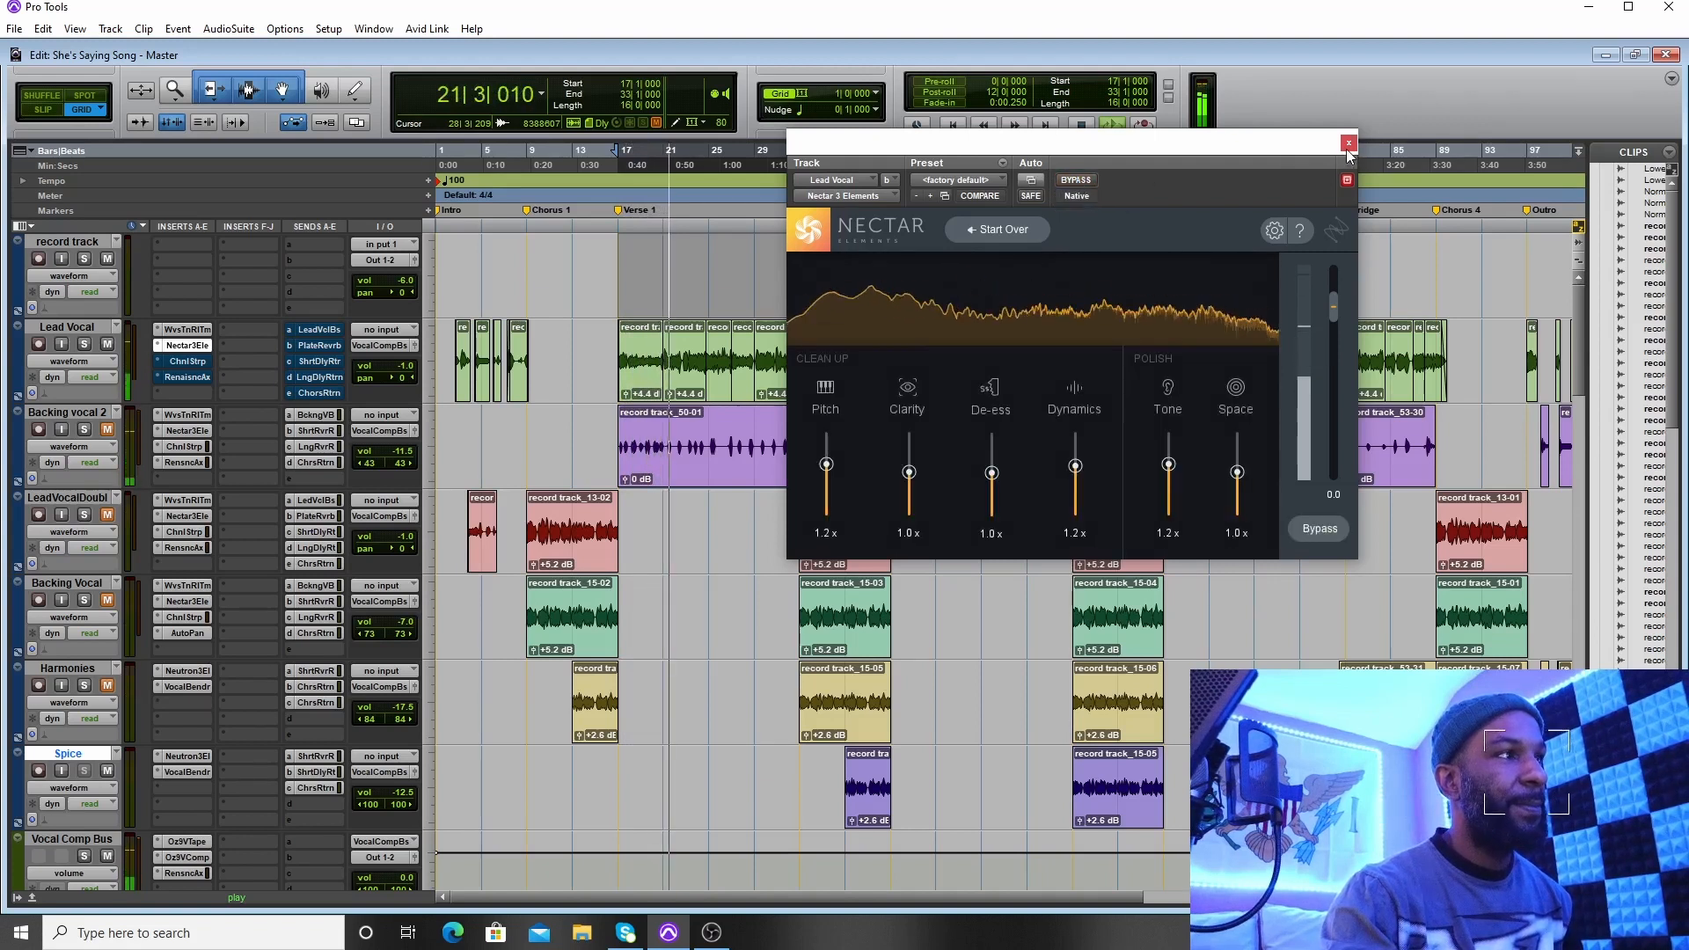
pyautogui.click(1082, 124)
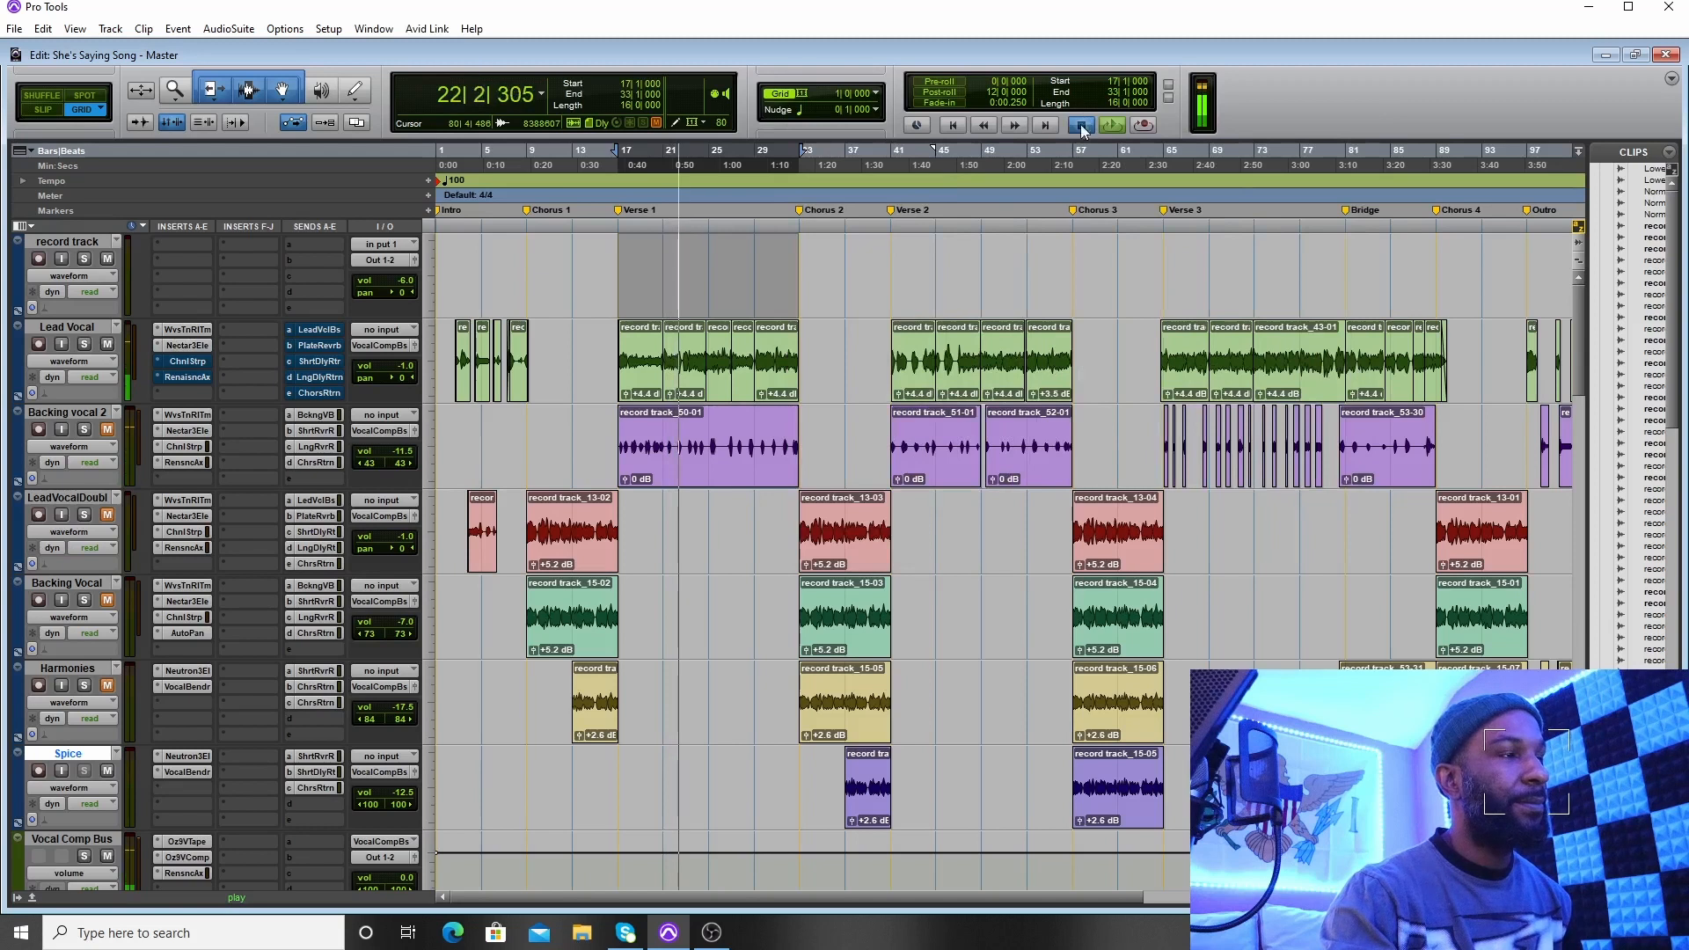
pyautogui.press('space')
# Take the Lead Vocal's Channel Strip out of bypass, open it and reposition its window over the clips
pyautogui.rightClick(191, 361)
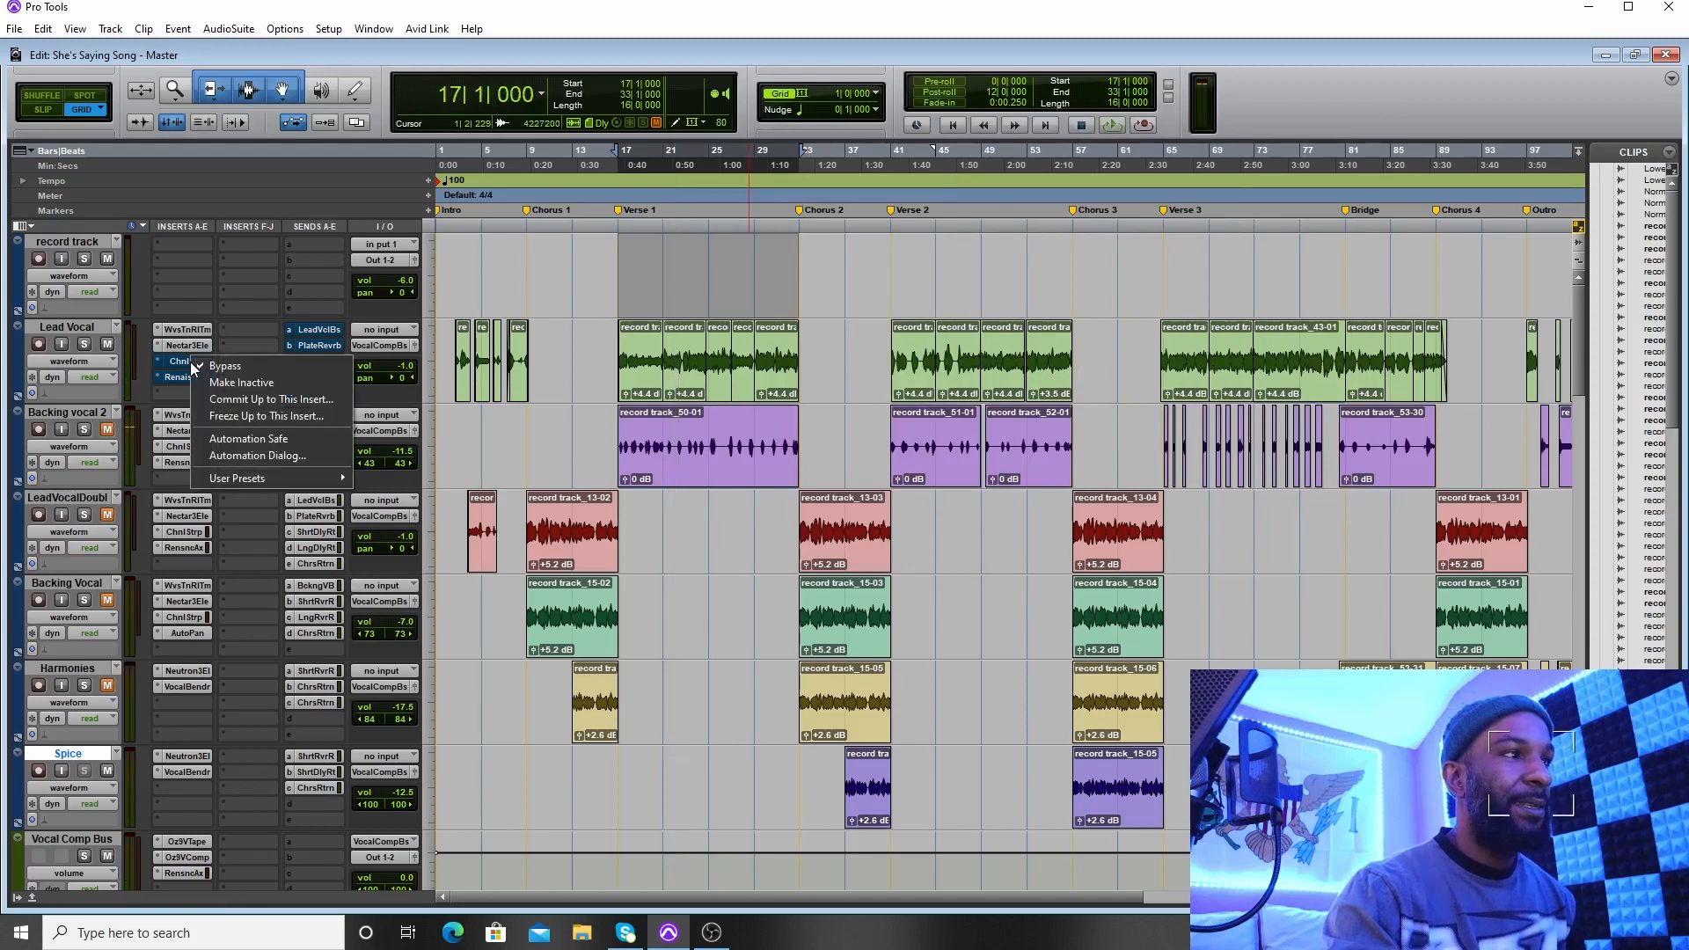
pyautogui.click(194, 368)
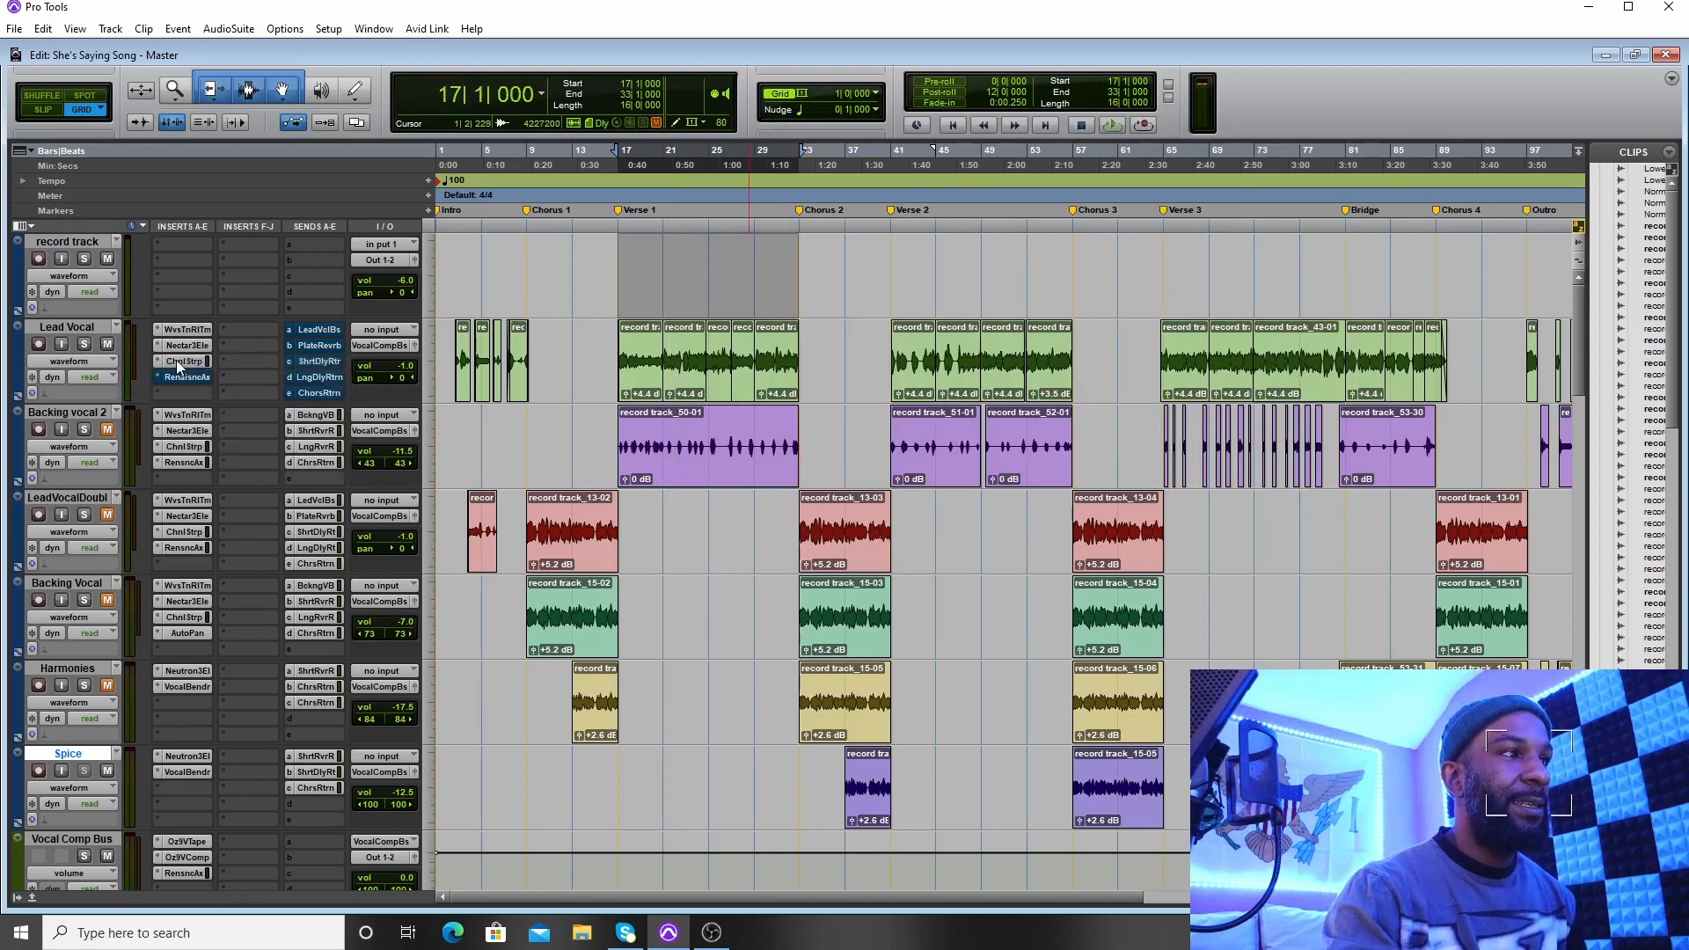
pyautogui.click(180, 361)
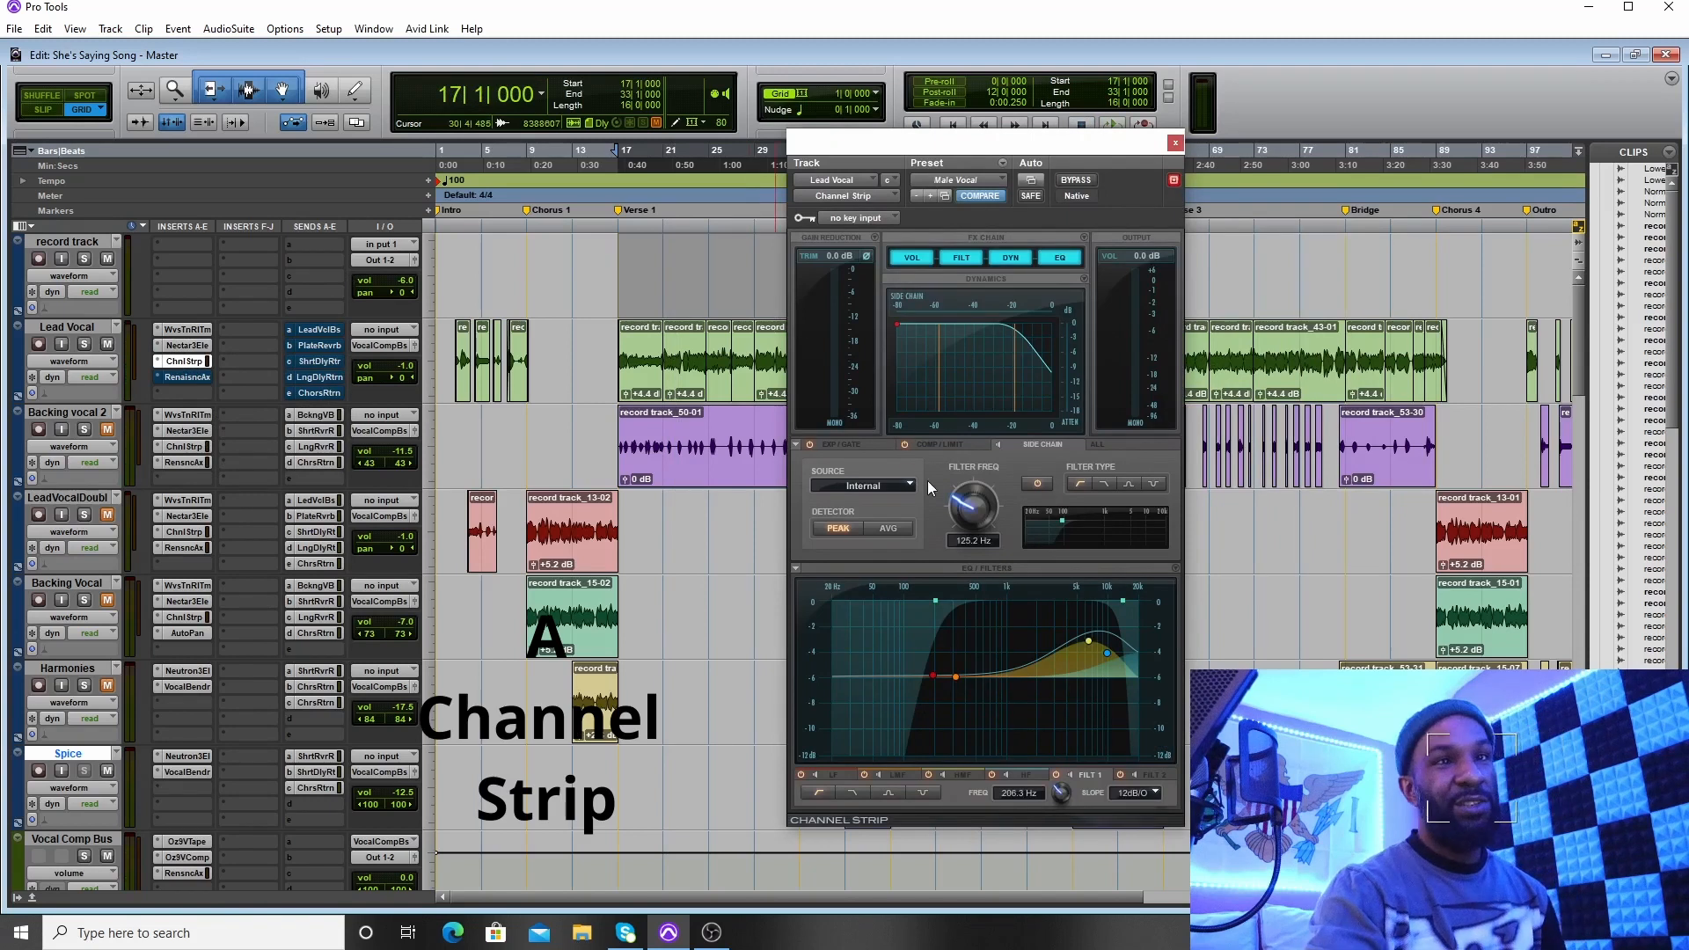
pyautogui.moveTo(971, 145); pyautogui.dragTo(1147, 144)
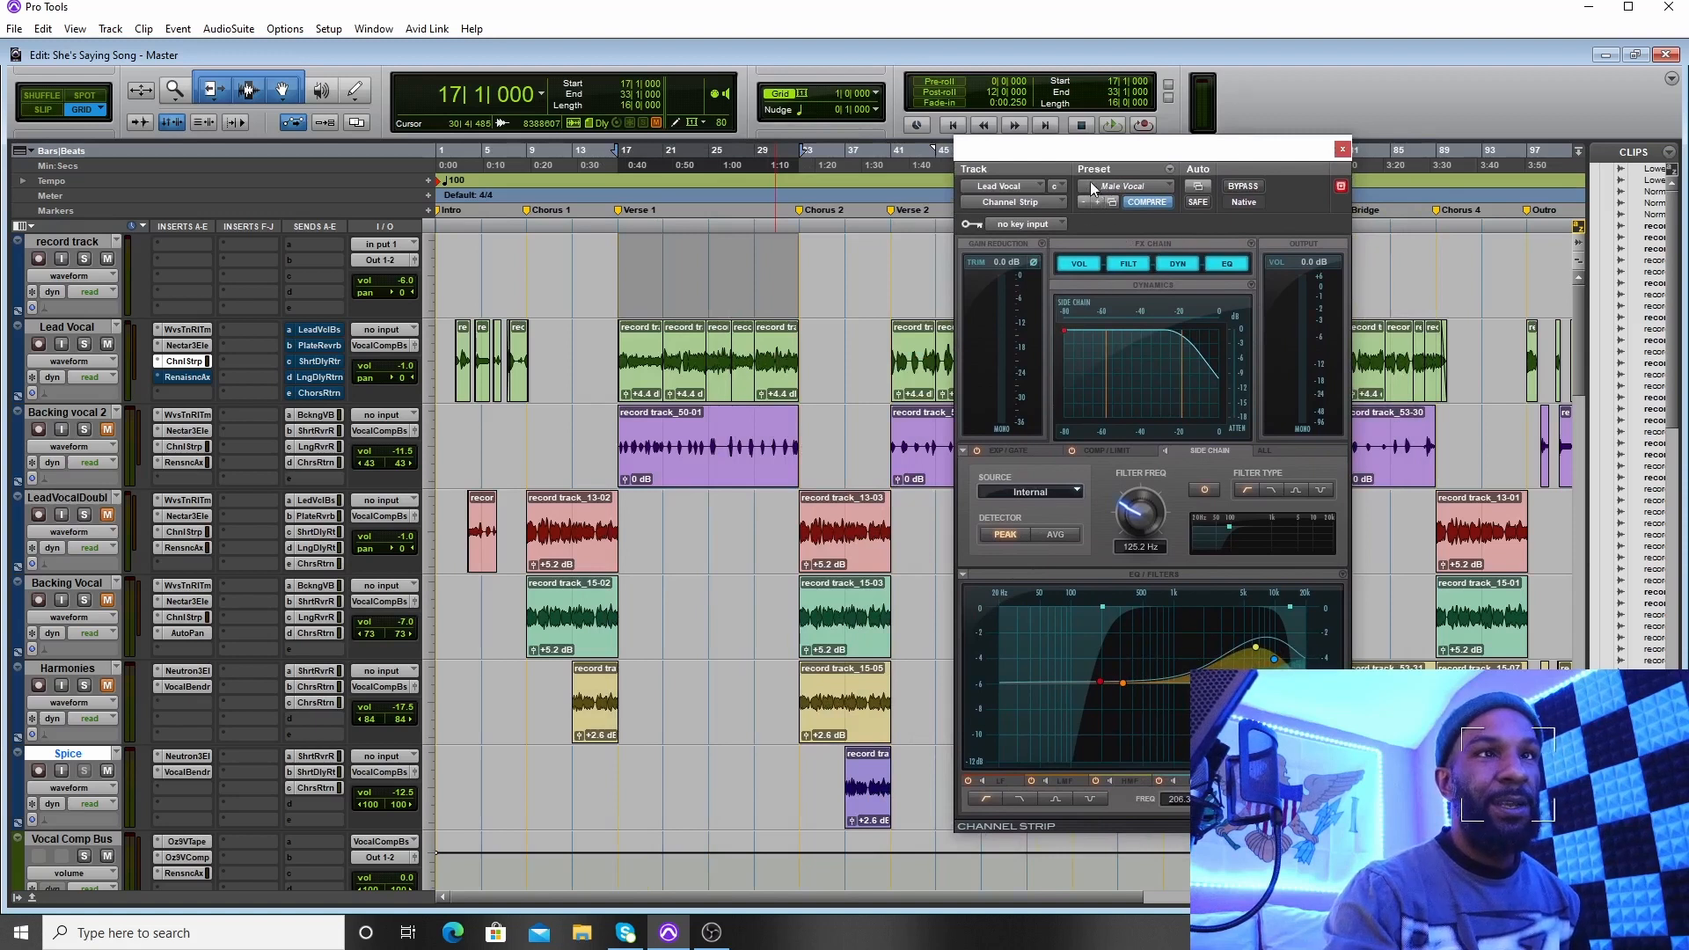
# Examine the Channel Strip's preset list and its individual EQ band settings, from the high bands down to the low-frequency band
pyautogui.click(1111, 203)
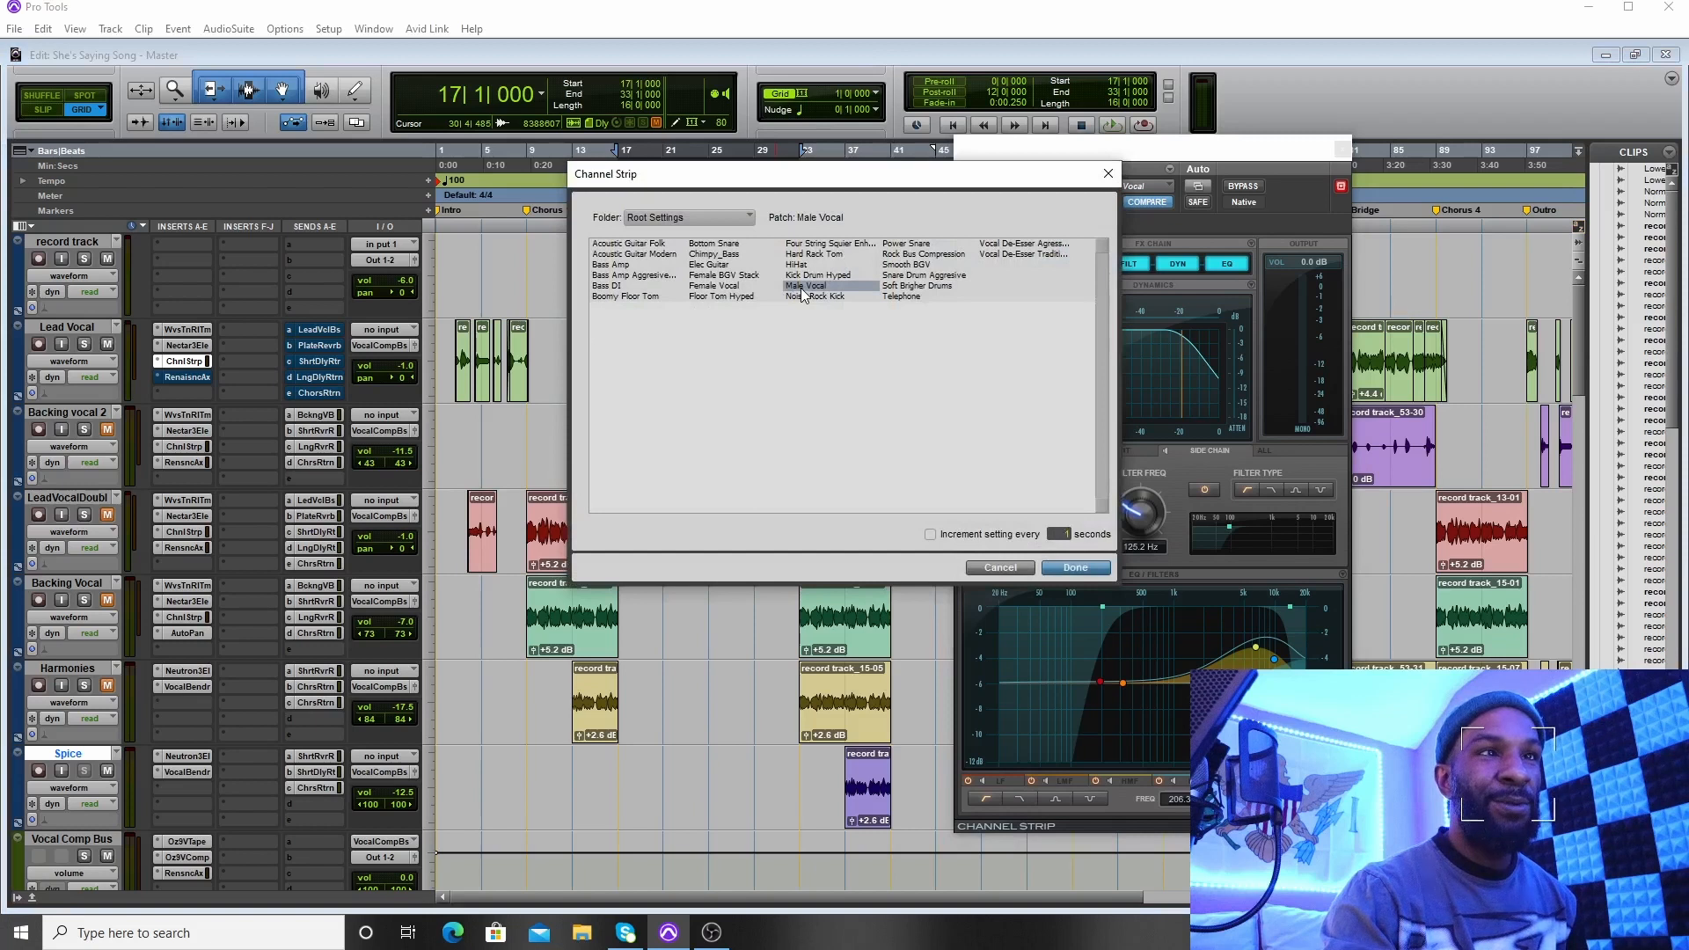
pyautogui.click(1108, 175)
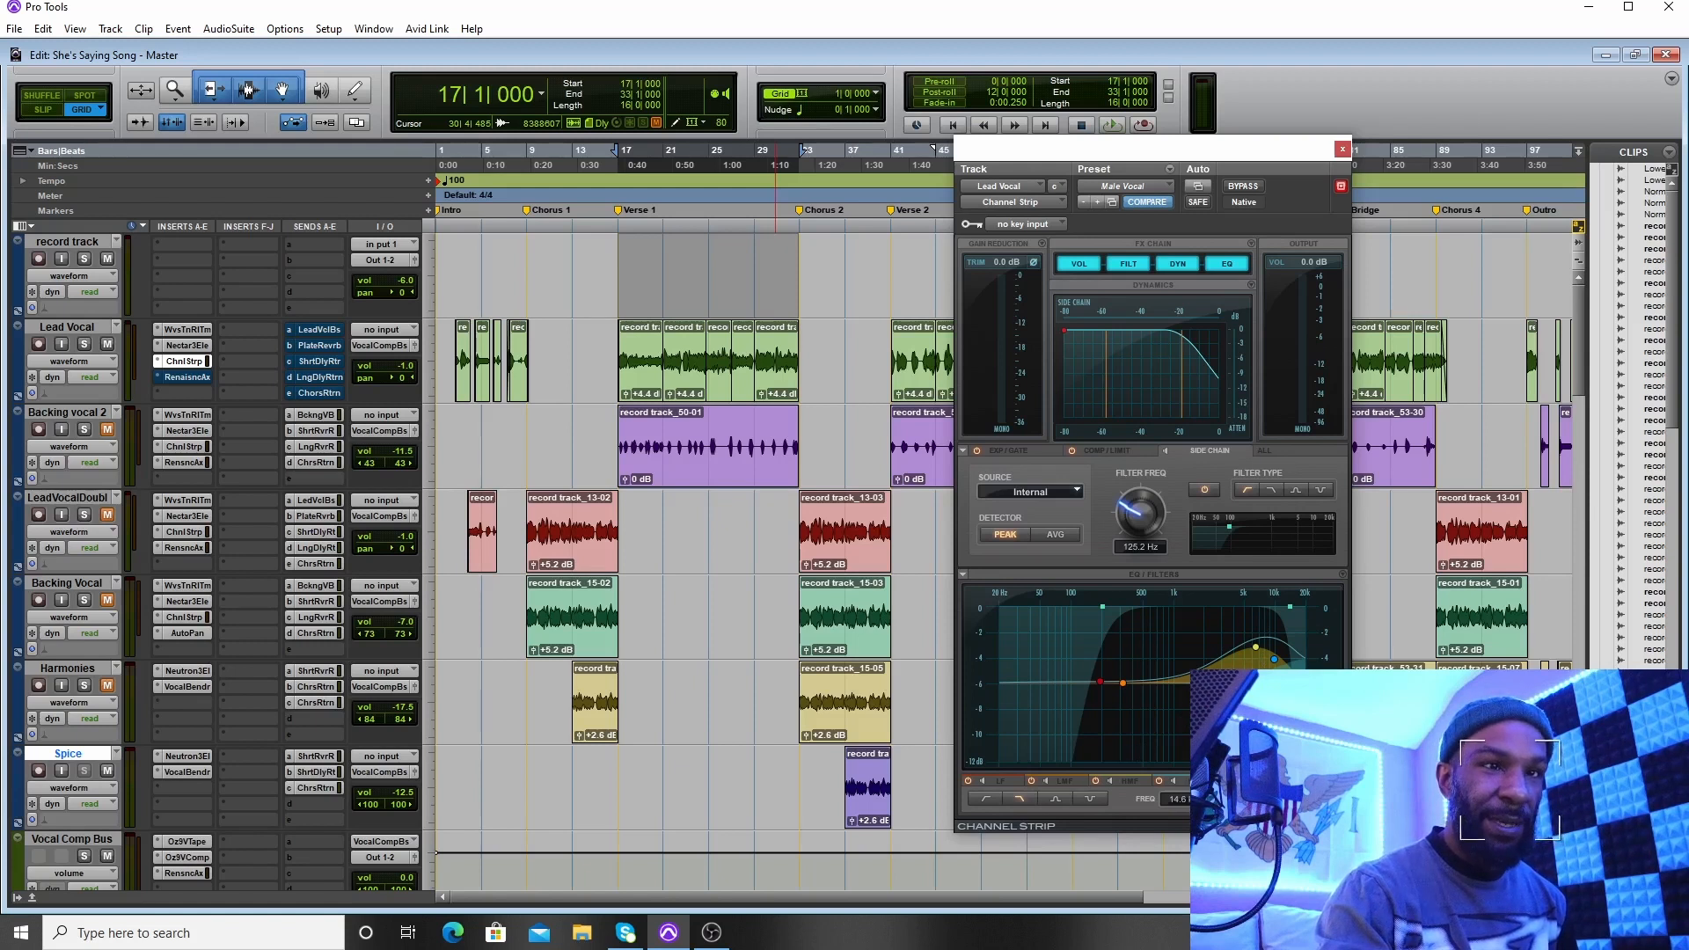
pyautogui.click(1182, 786)
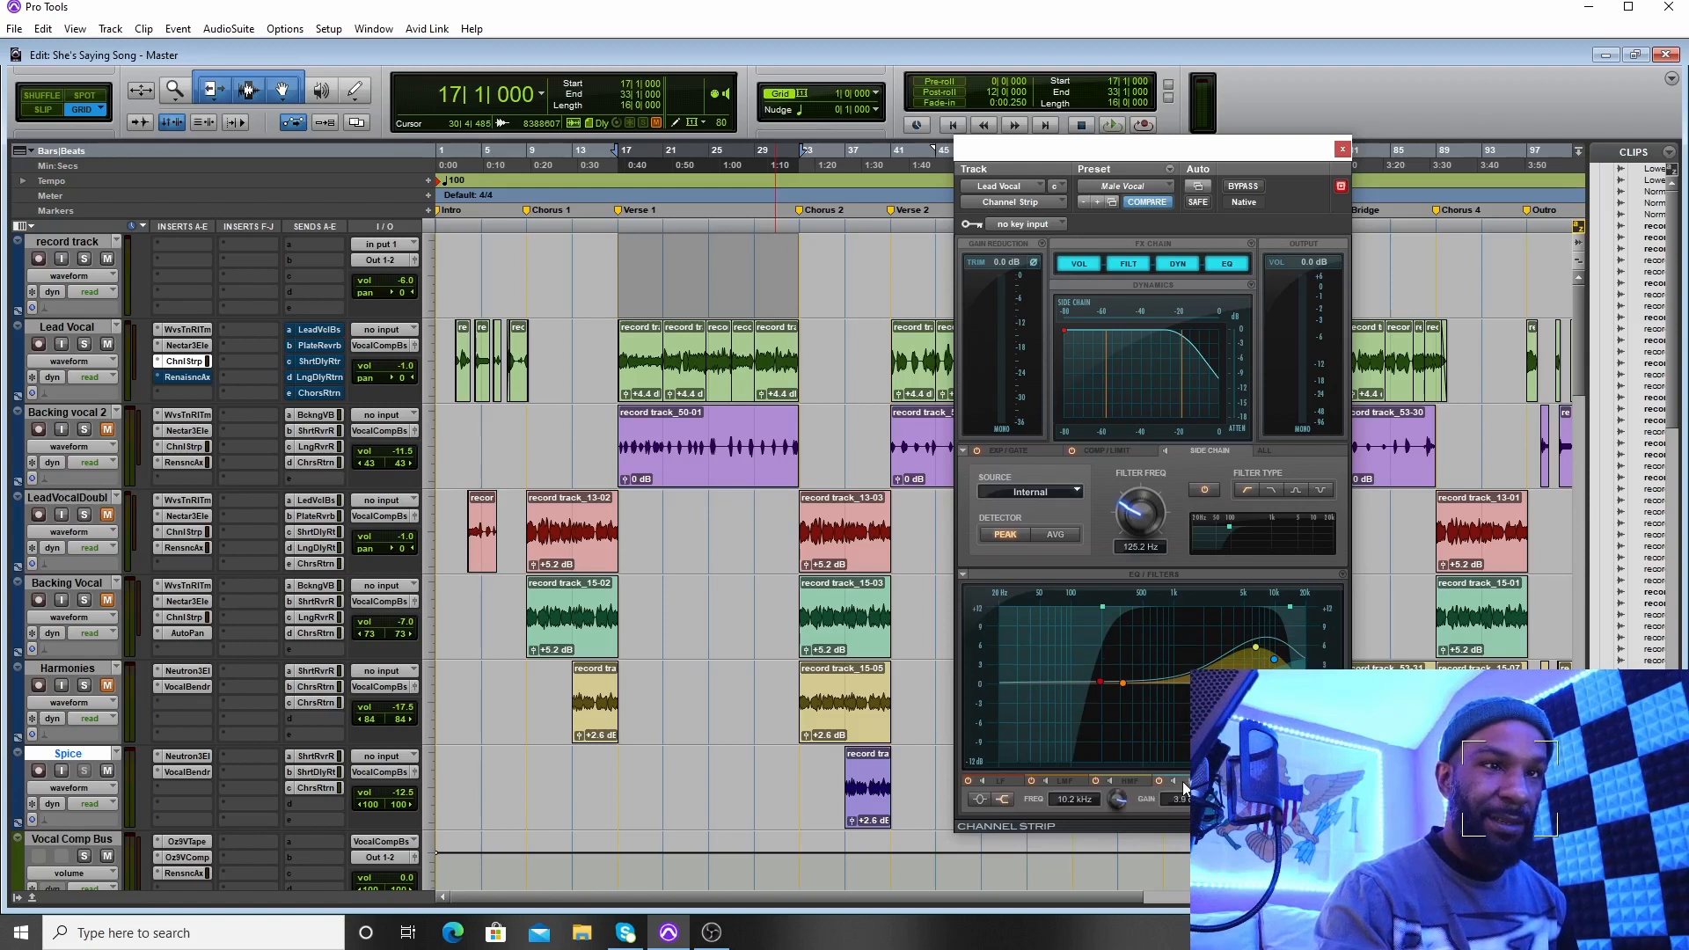
pyautogui.click(1133, 786)
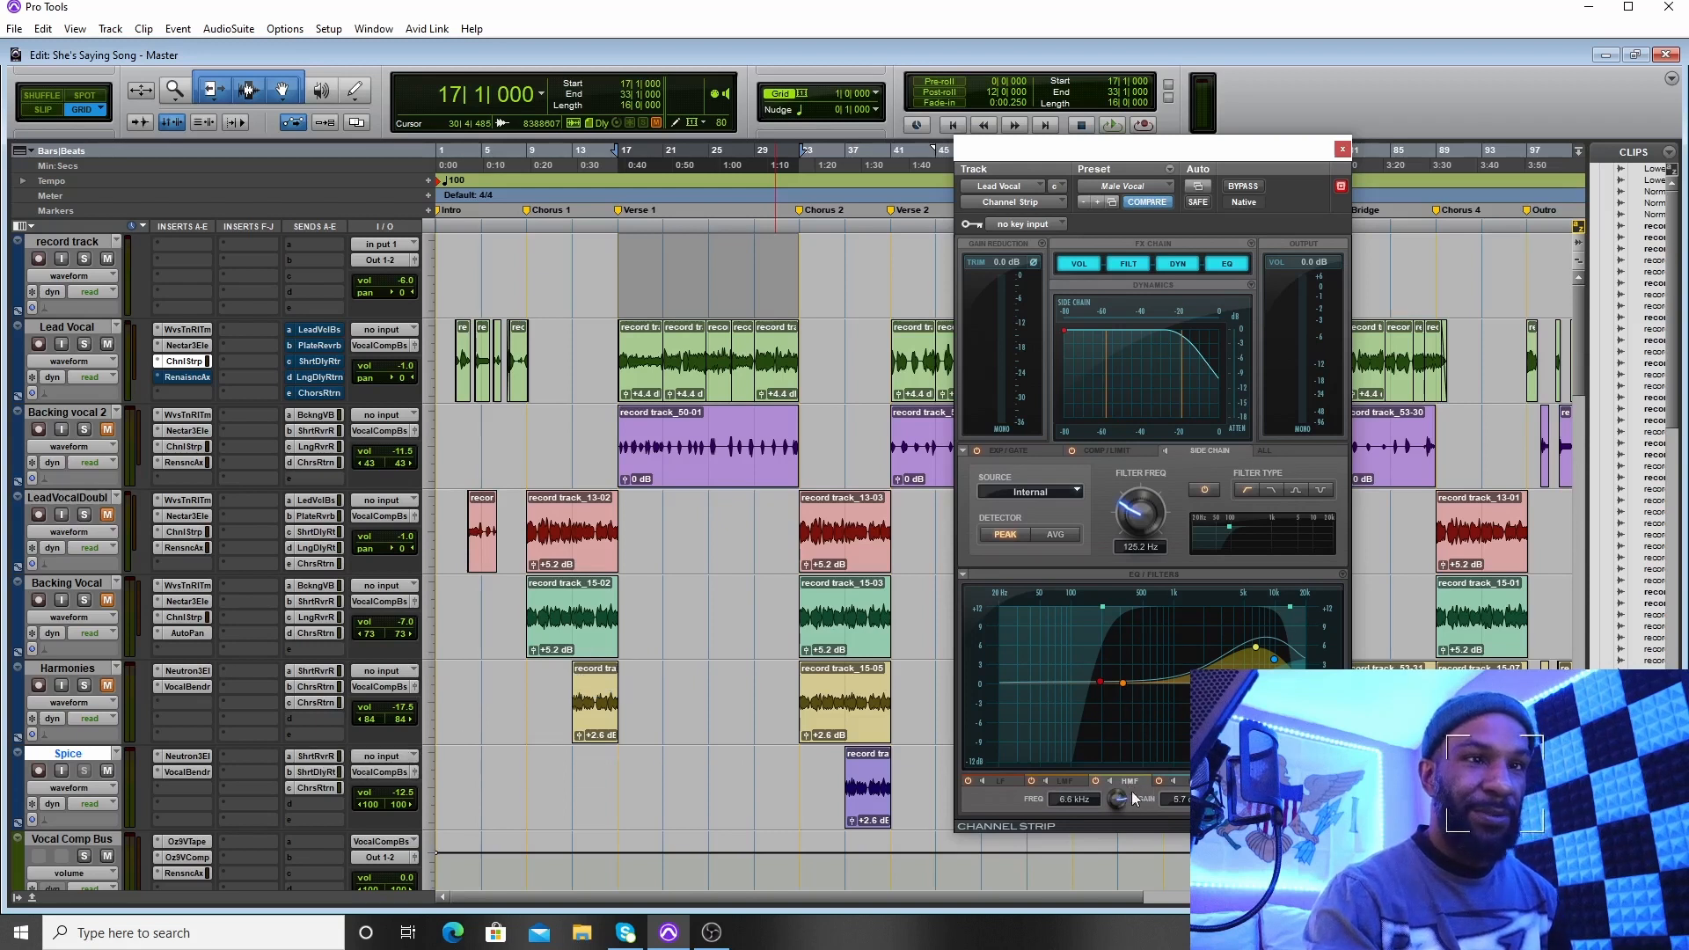
pyautogui.click(1064, 781)
pyautogui.click(1016, 779)
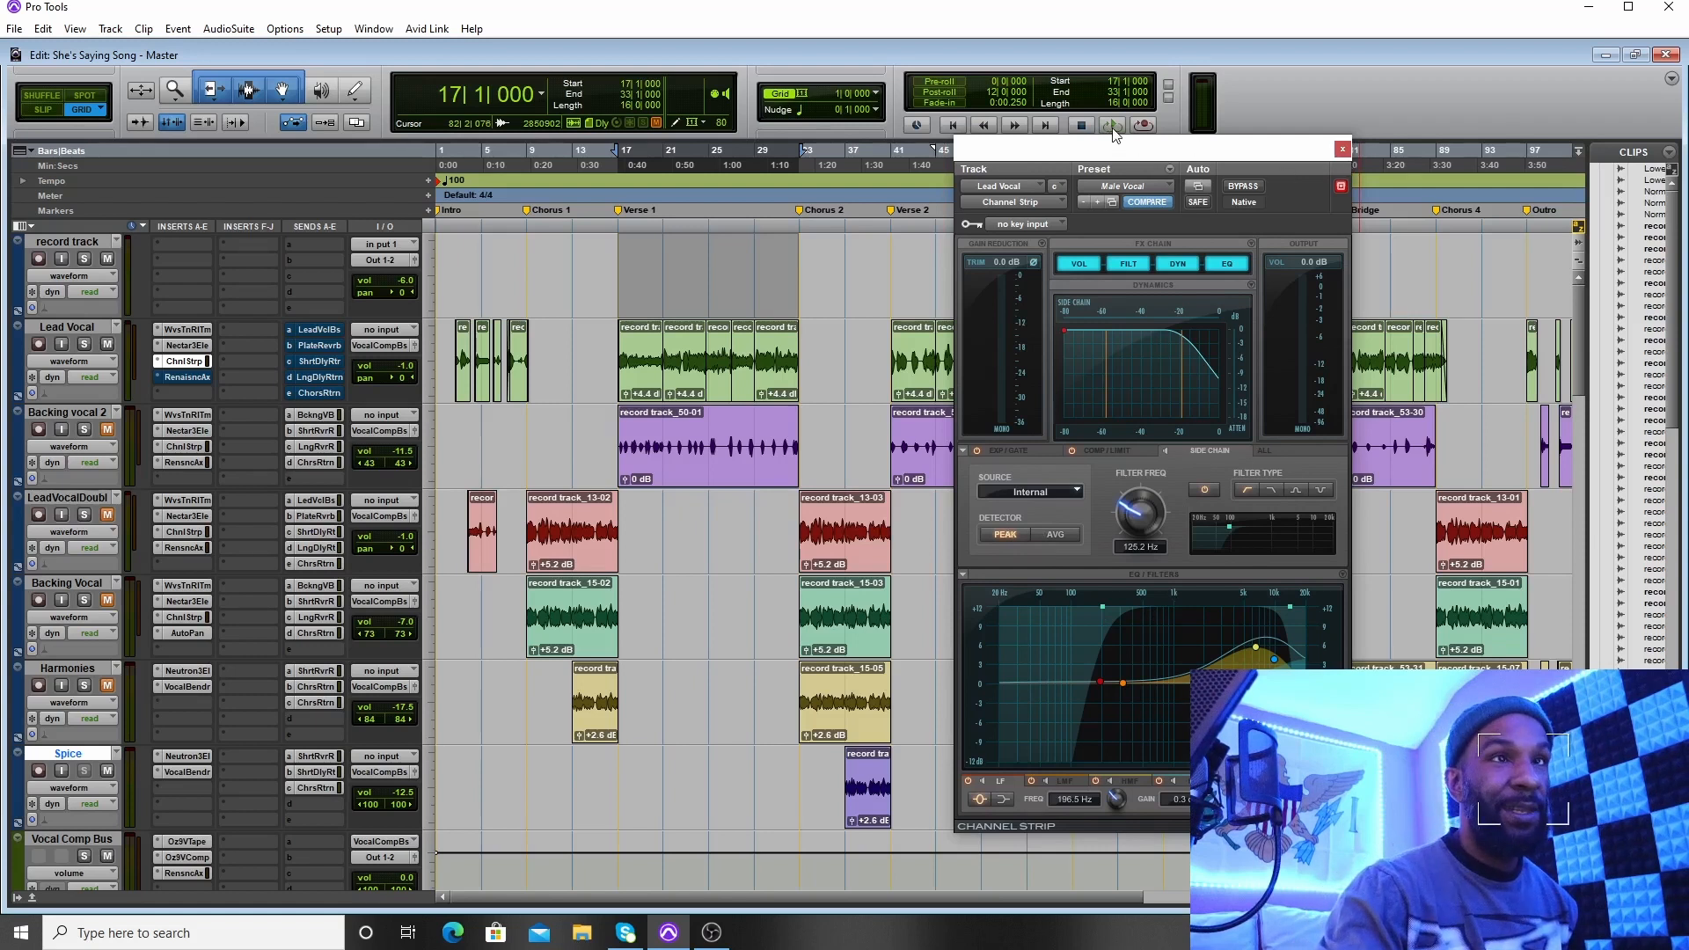
# Compare the Lead Vocal during Verse 1 playback with the Channel Strip bypassed and active, leaving it active, and close its window
pyautogui.click(1243, 187)
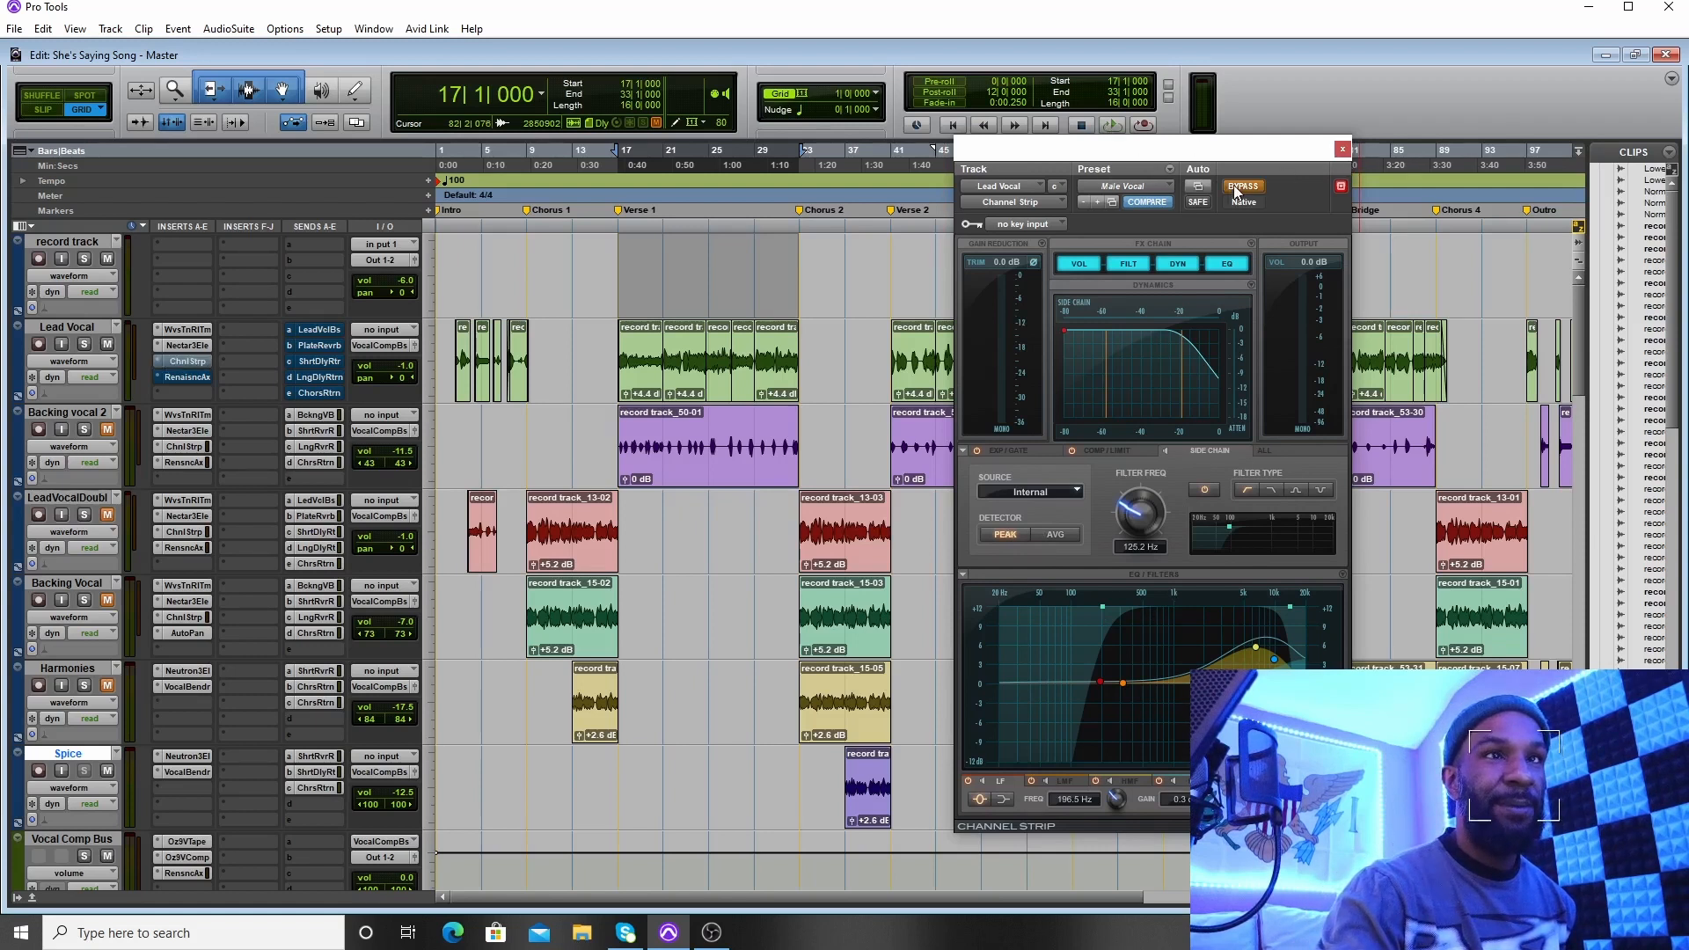
pyautogui.click(1111, 126)
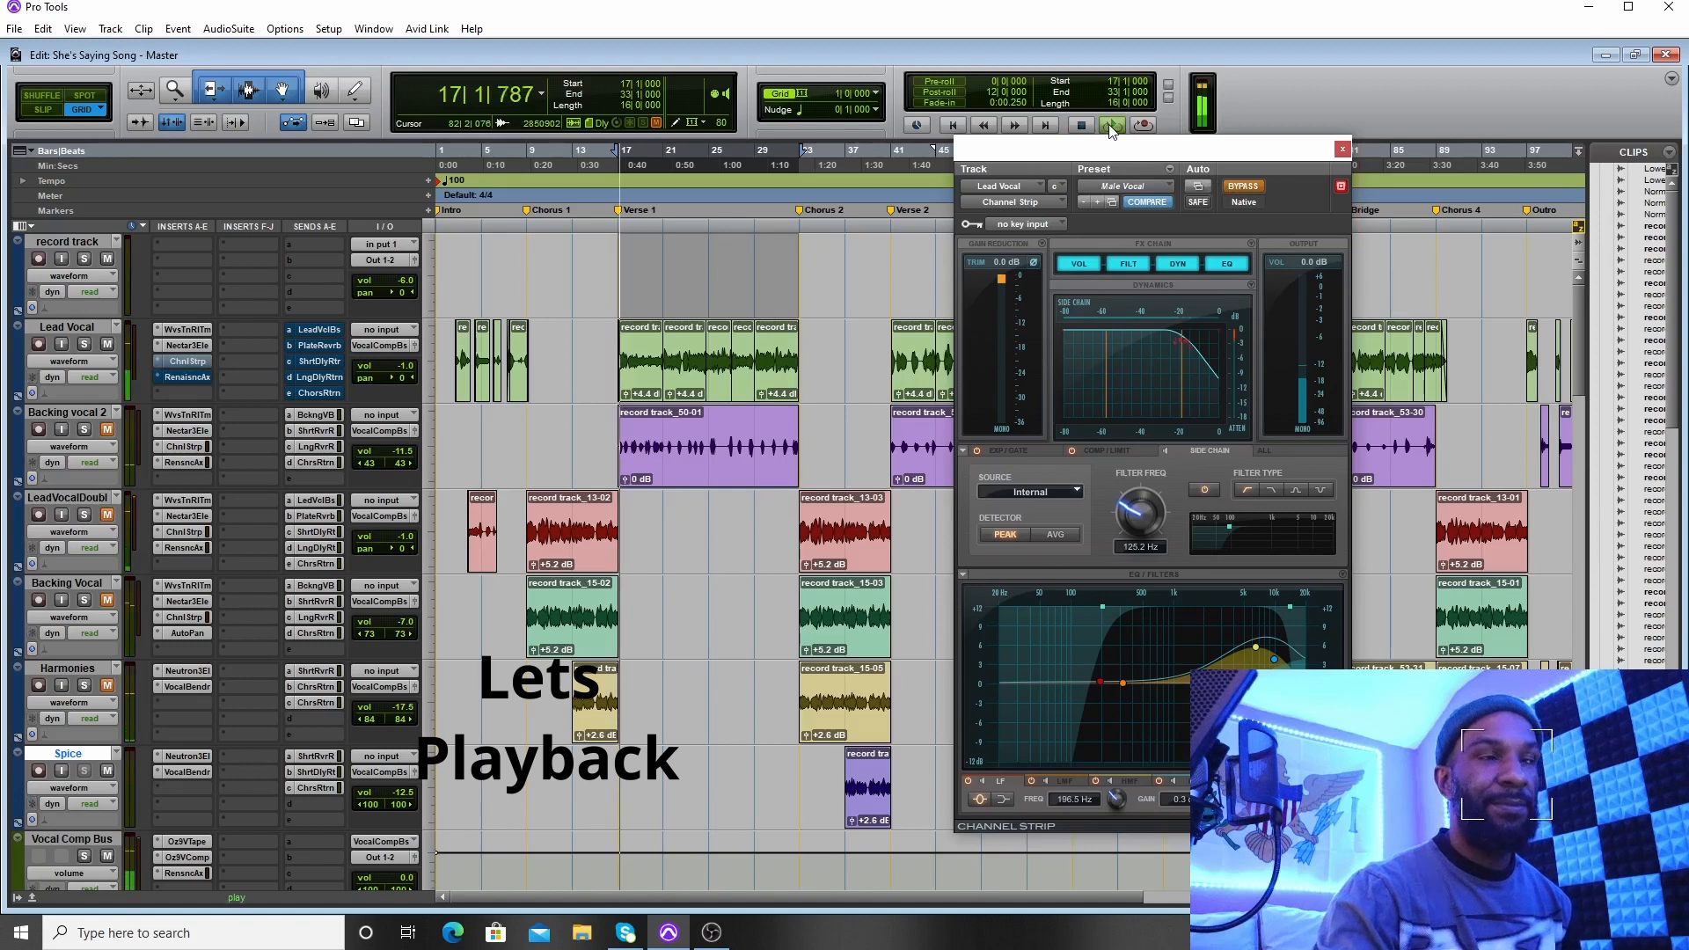
pyautogui.click(1242, 187)
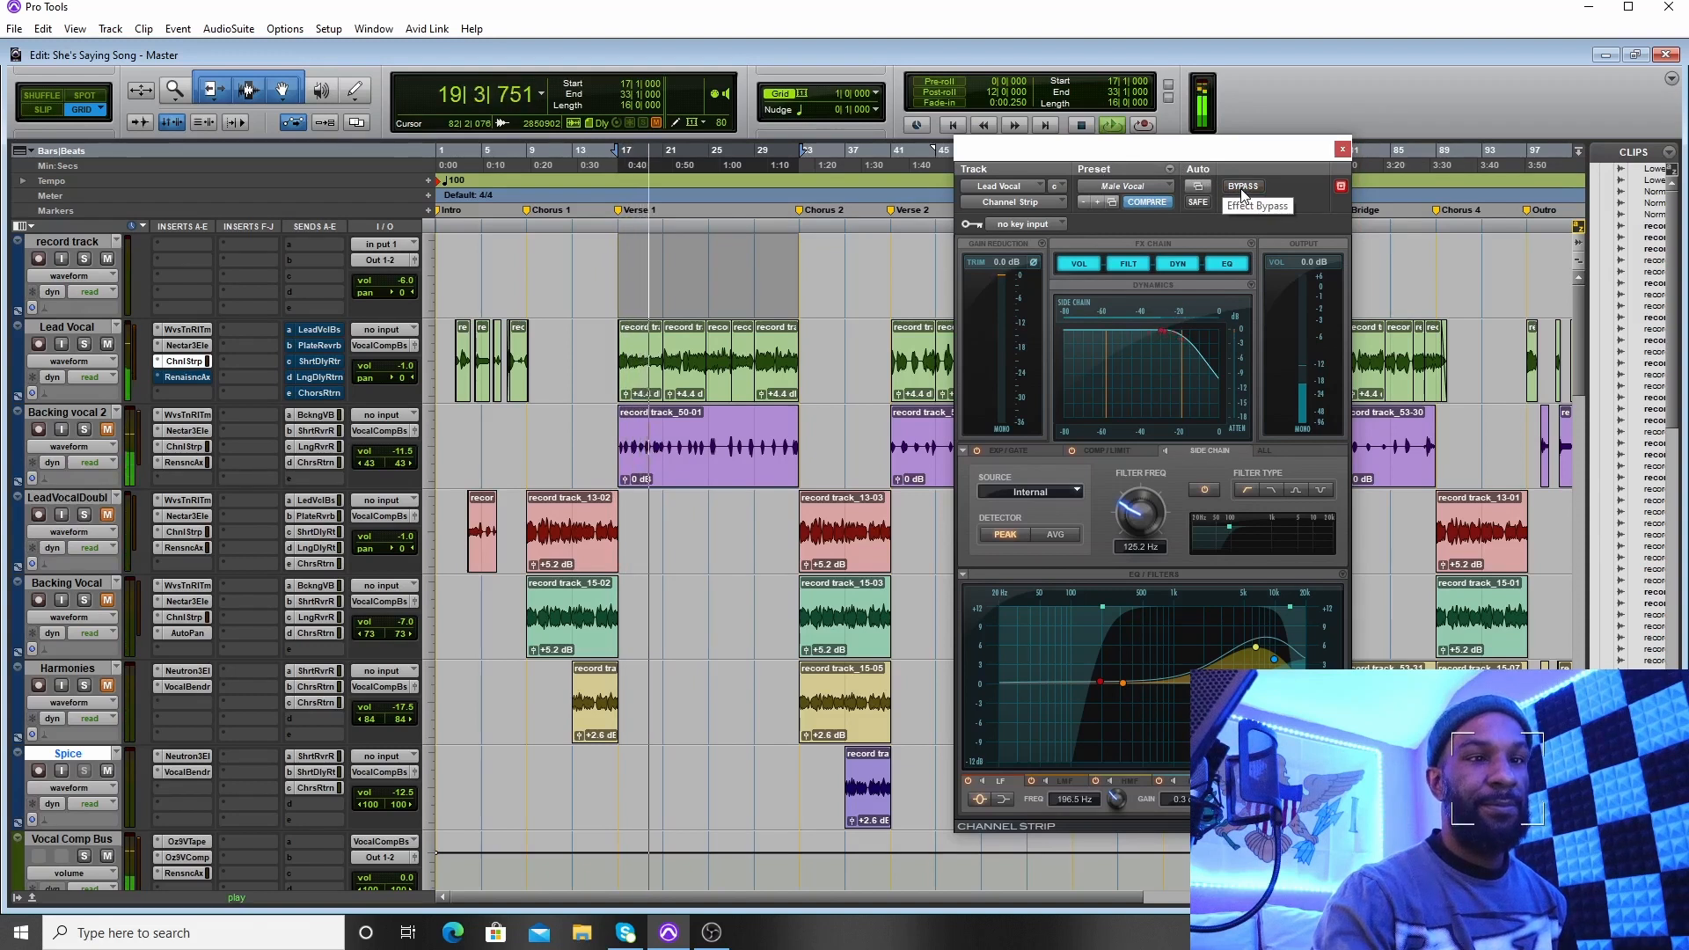
pyautogui.click(1242, 187)
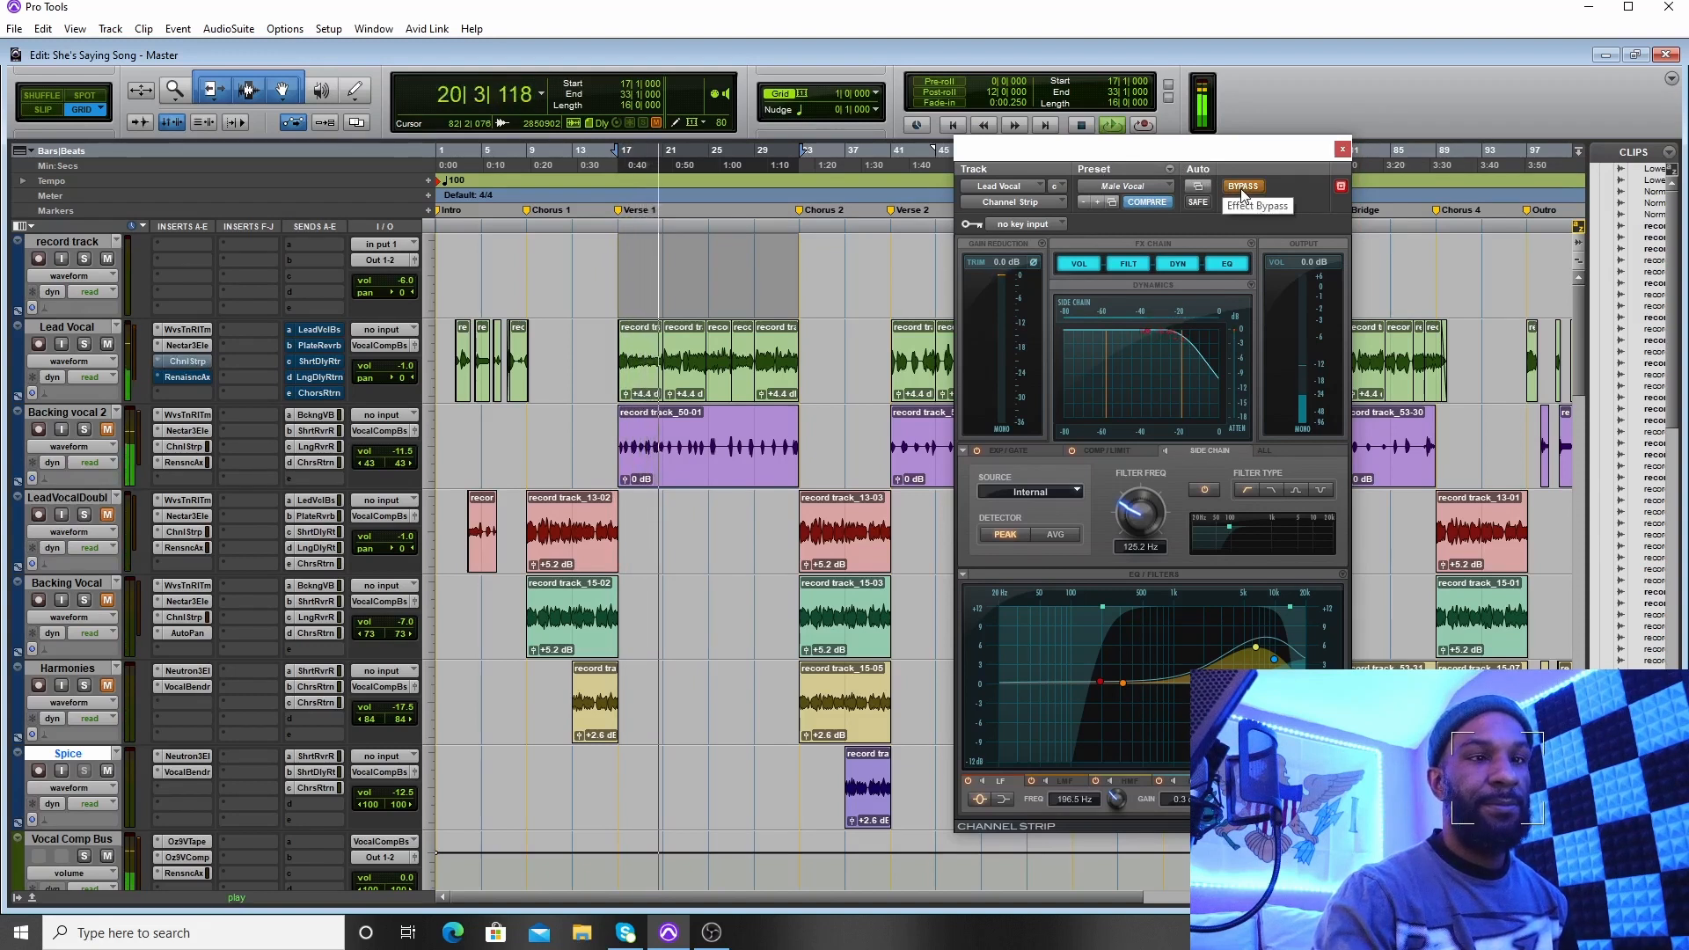
pyautogui.click(1242, 186)
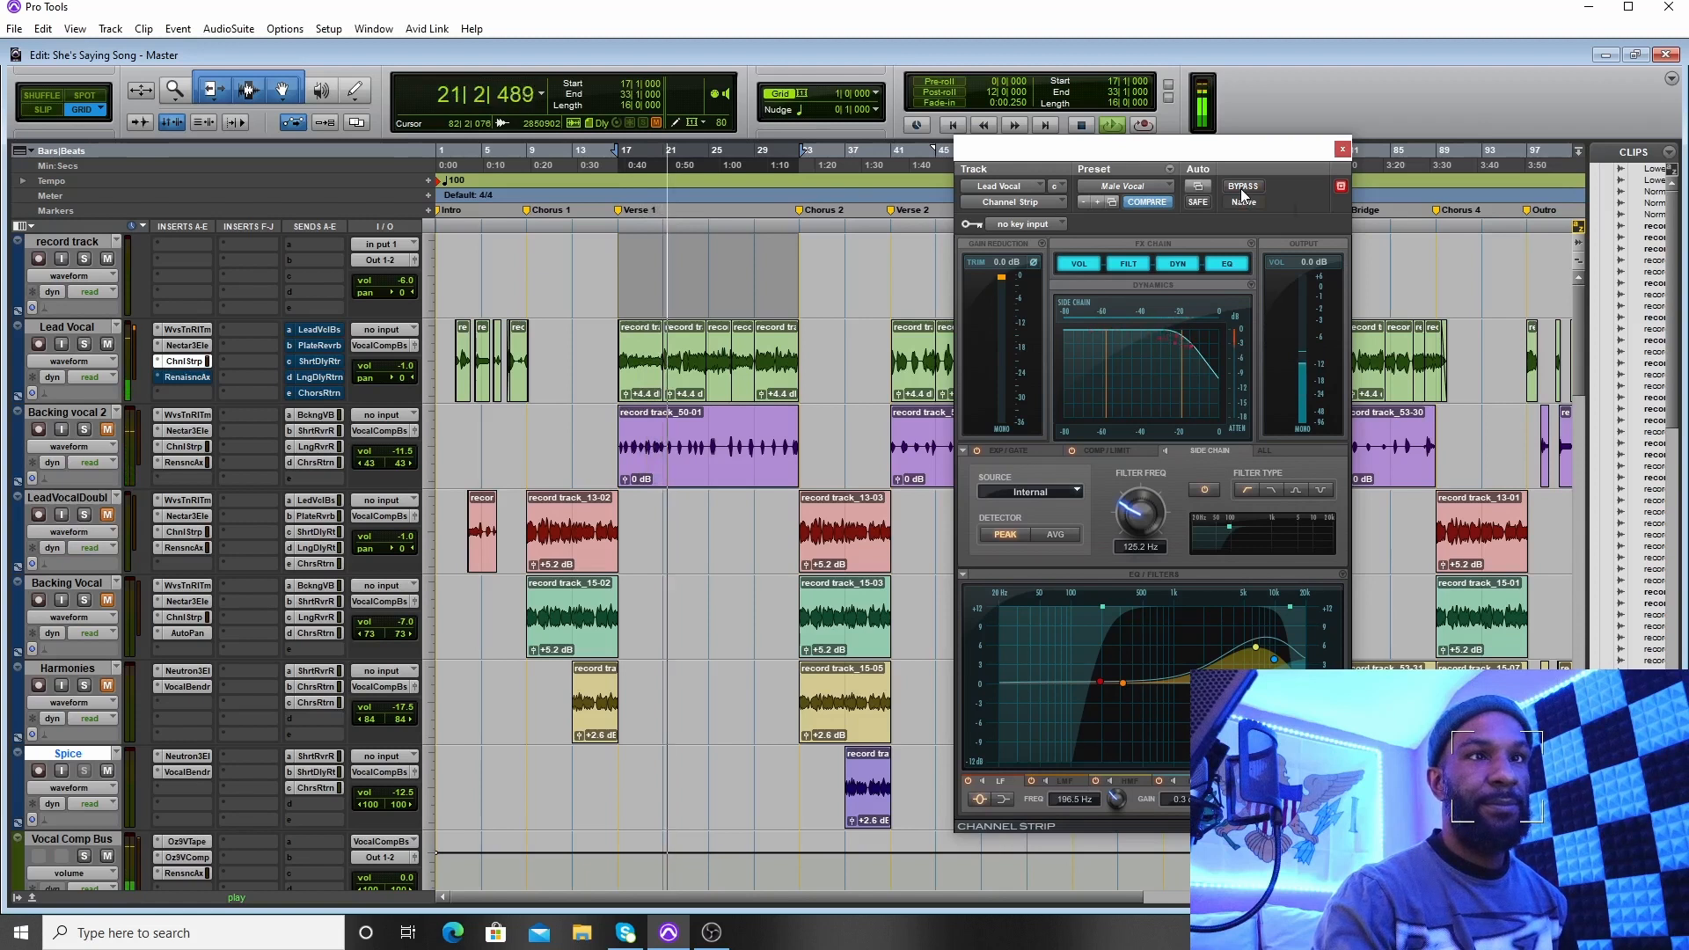
pyautogui.click(1242, 187)
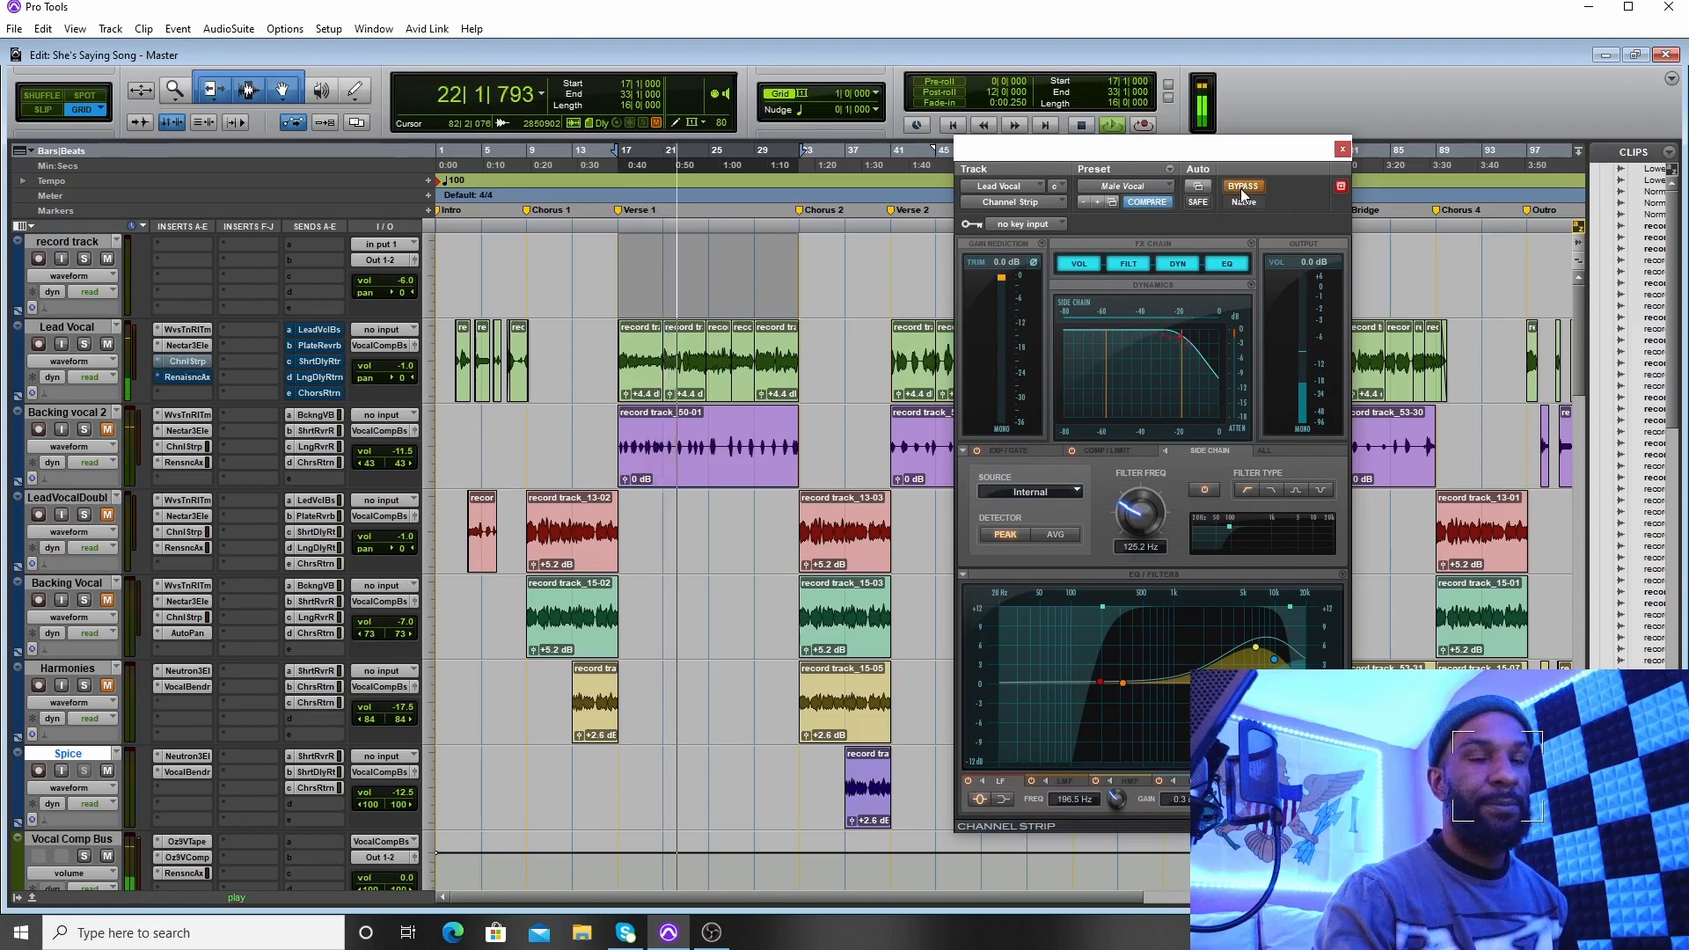
pyautogui.click(1242, 187)
pyautogui.click(1081, 125)
pyautogui.click(1343, 150)
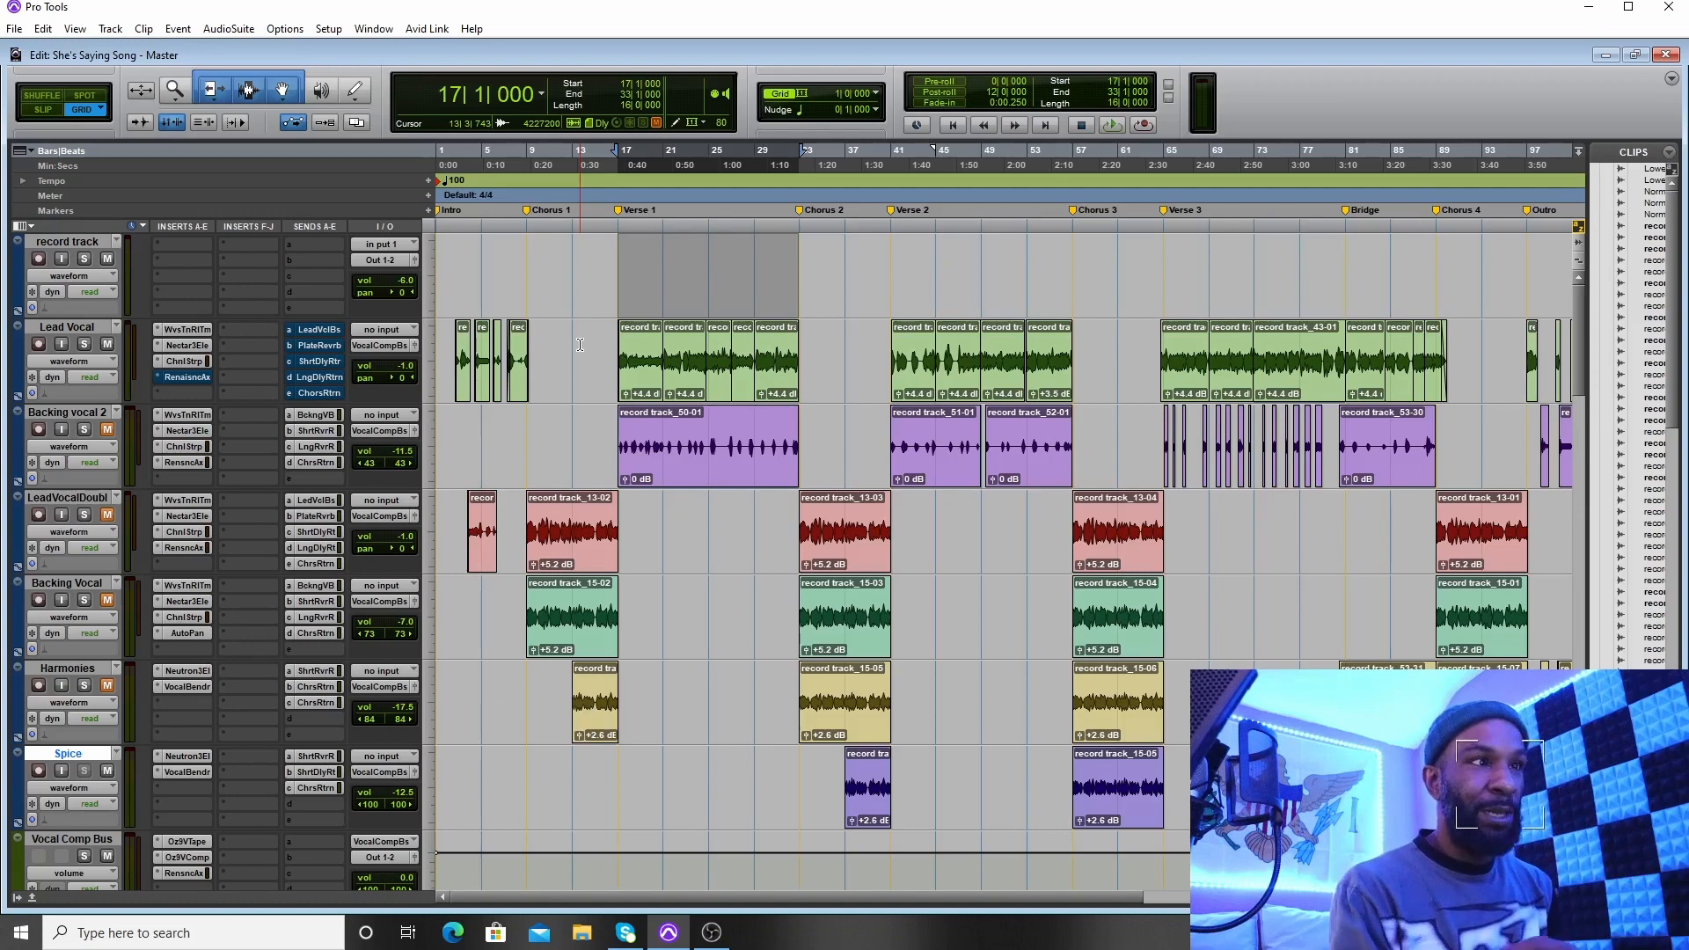
# Take the Renaissance Axx insert on the Lead Vocal out of bypass and open its window
pyautogui.rightClick(181, 377)
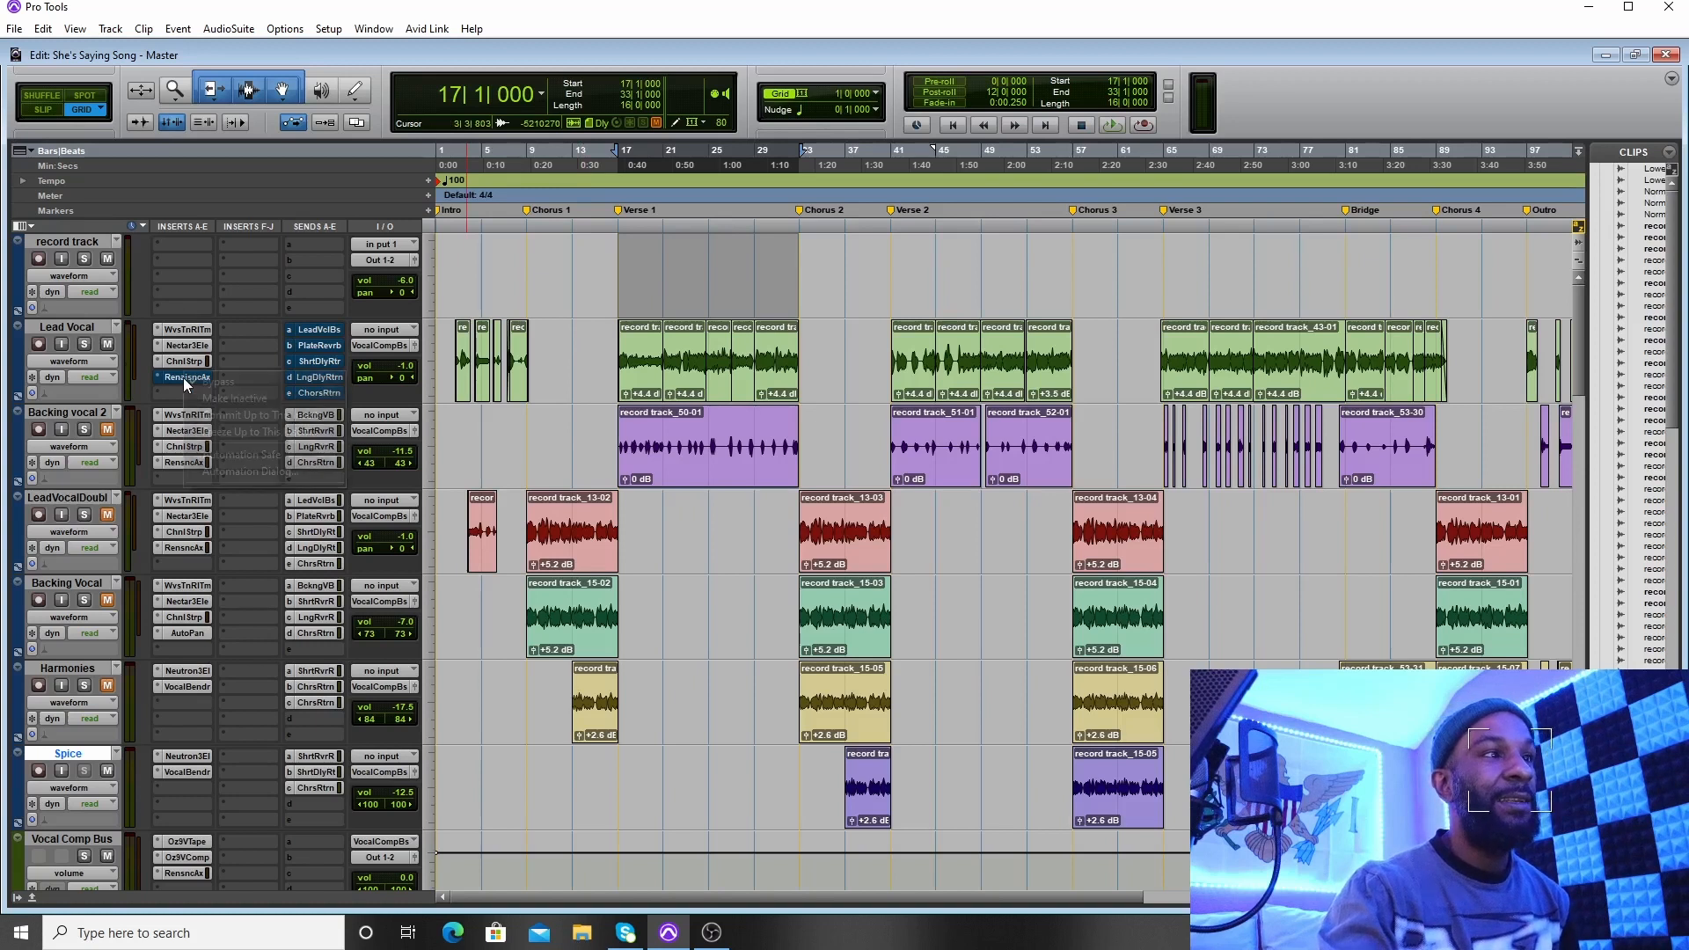
pyautogui.click(211, 383)
pyautogui.click(176, 378)
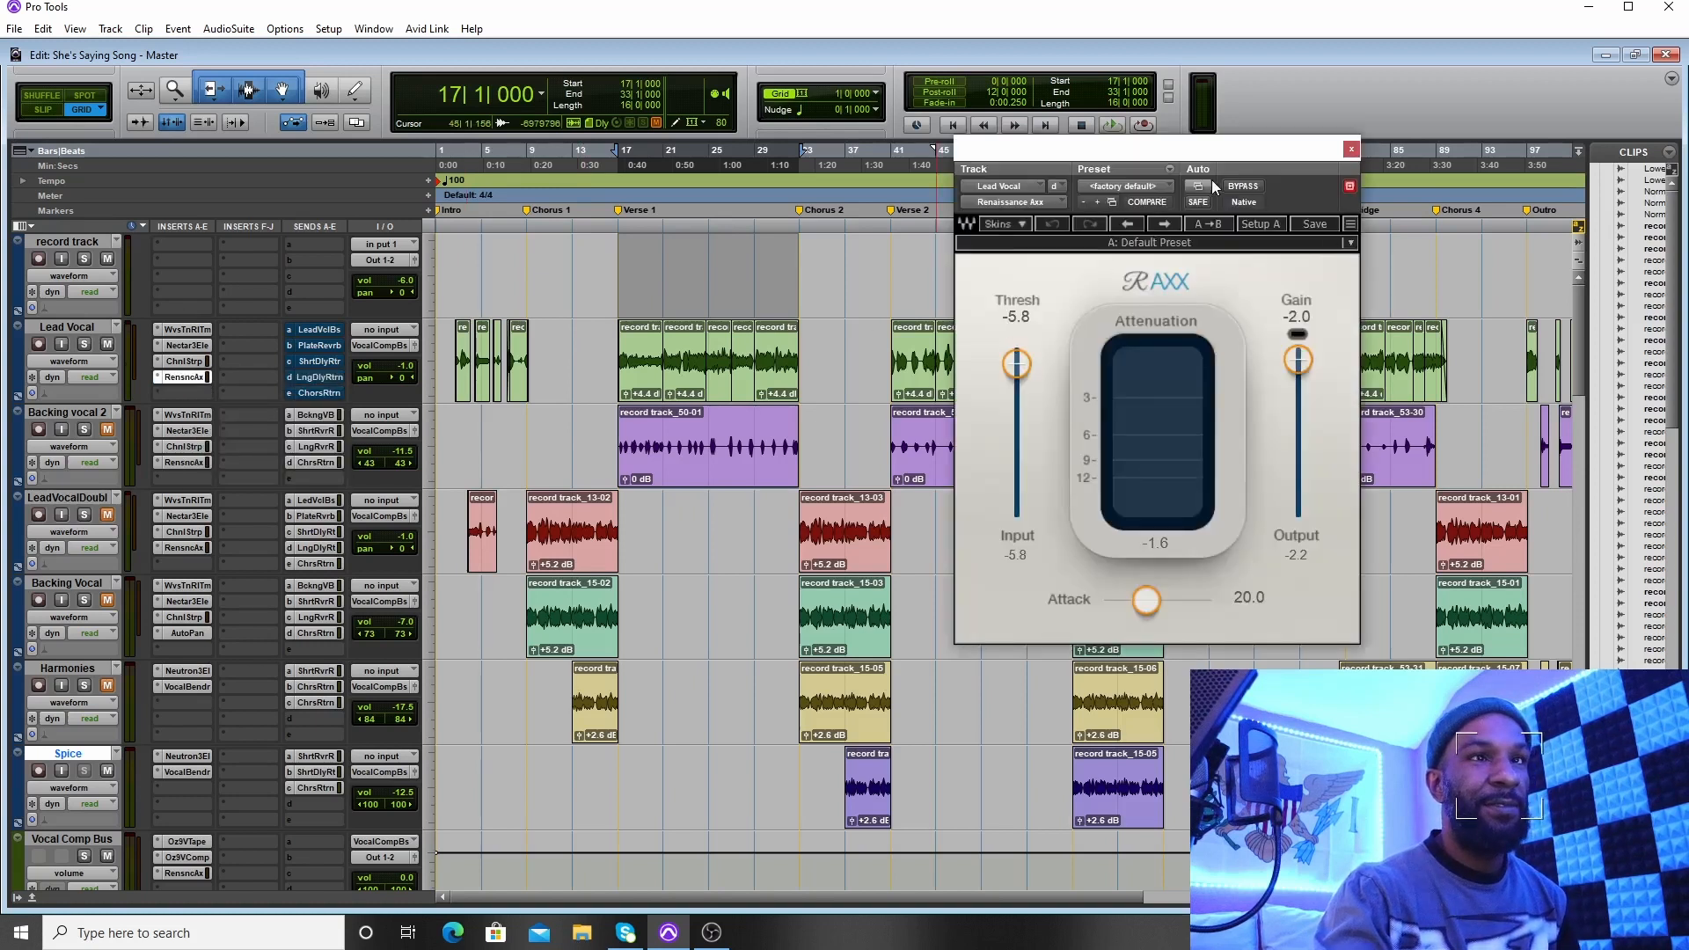
# Compare the Lead Vocal with Renaissance Axx bypassed and active during Verse 1 playback, leave it active, and close the plug-in
pyautogui.click(1240, 189)
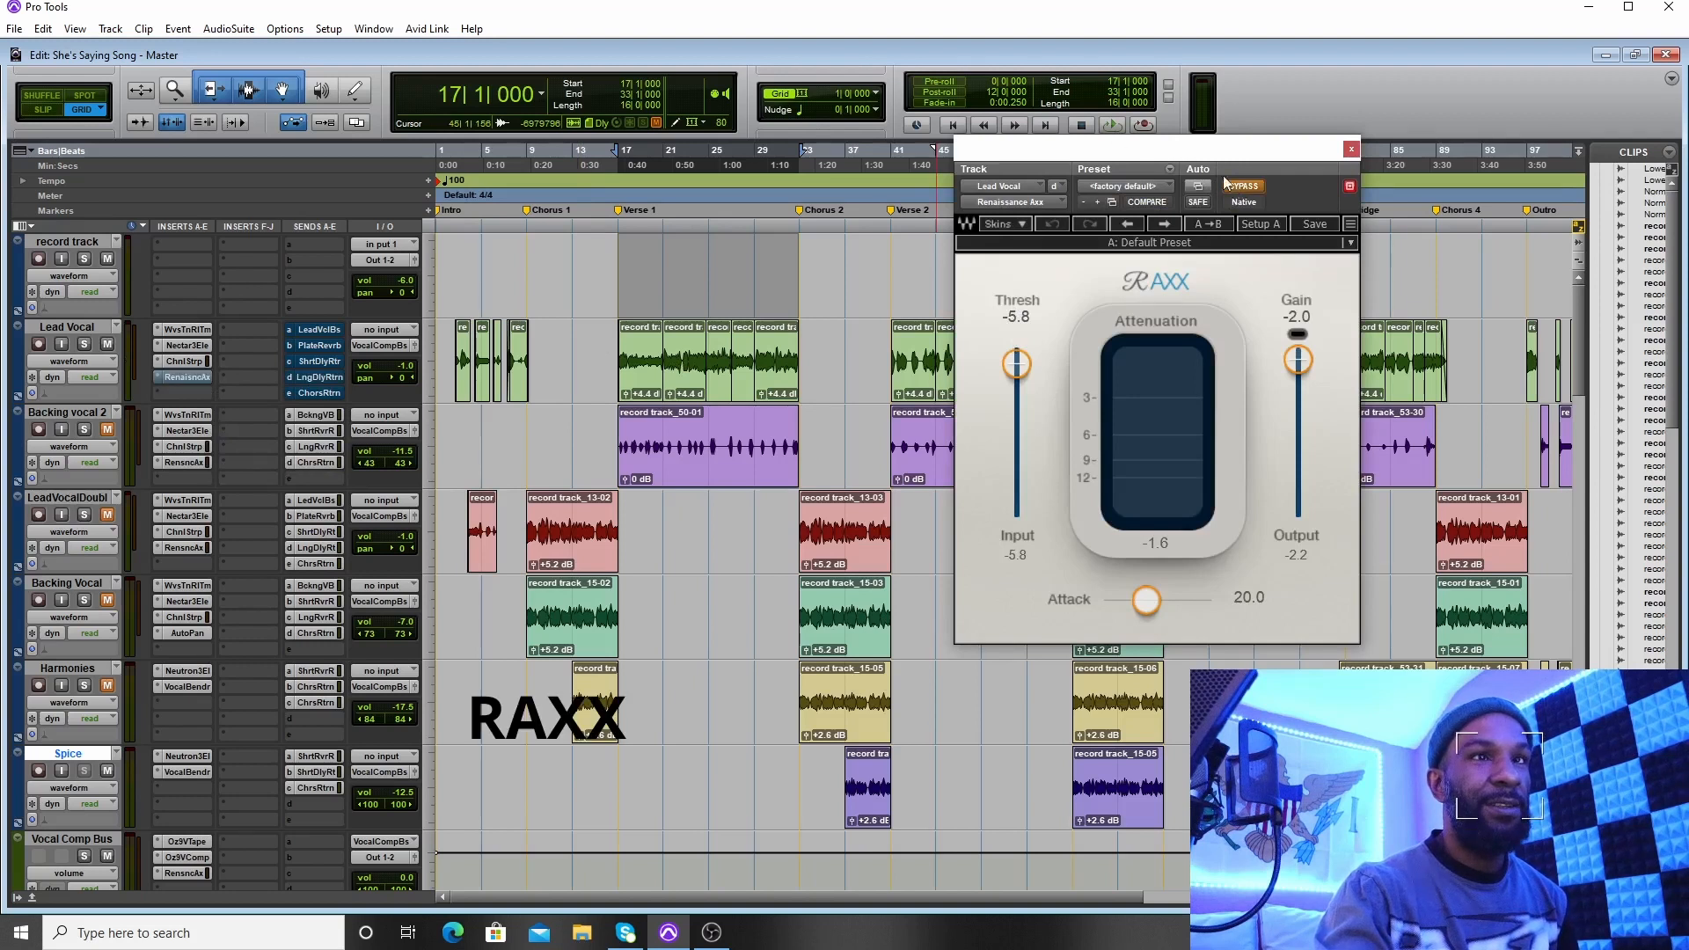
pyautogui.click(1112, 125)
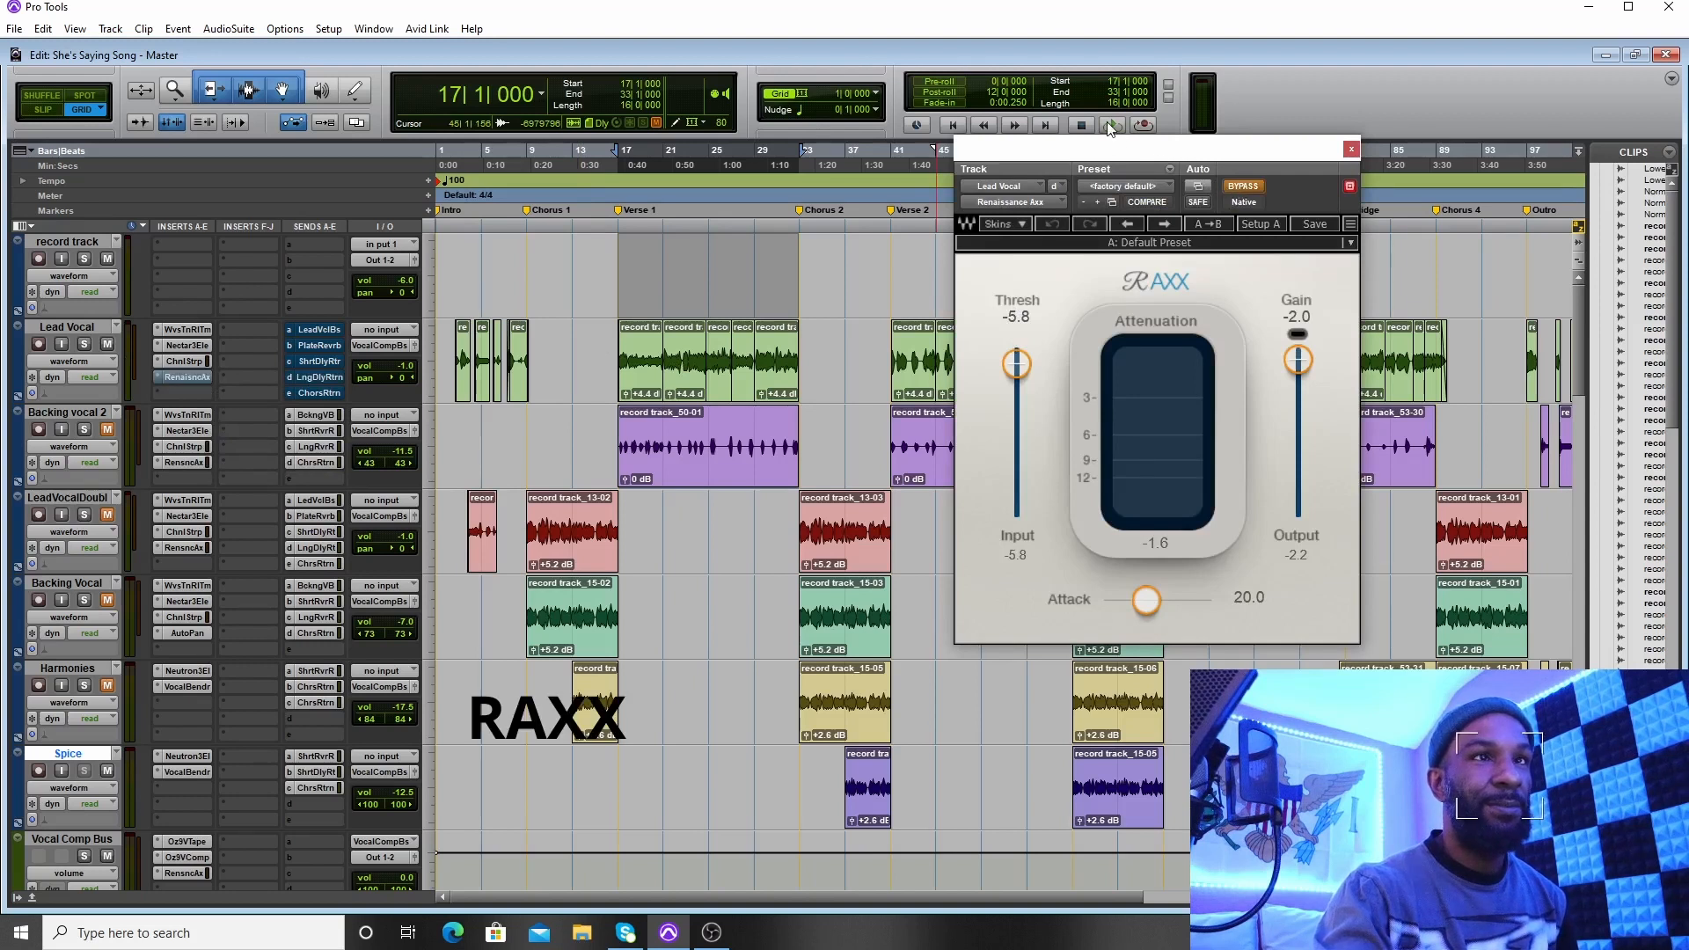
pyautogui.click(1255, 191)
pyautogui.click(1256, 191)
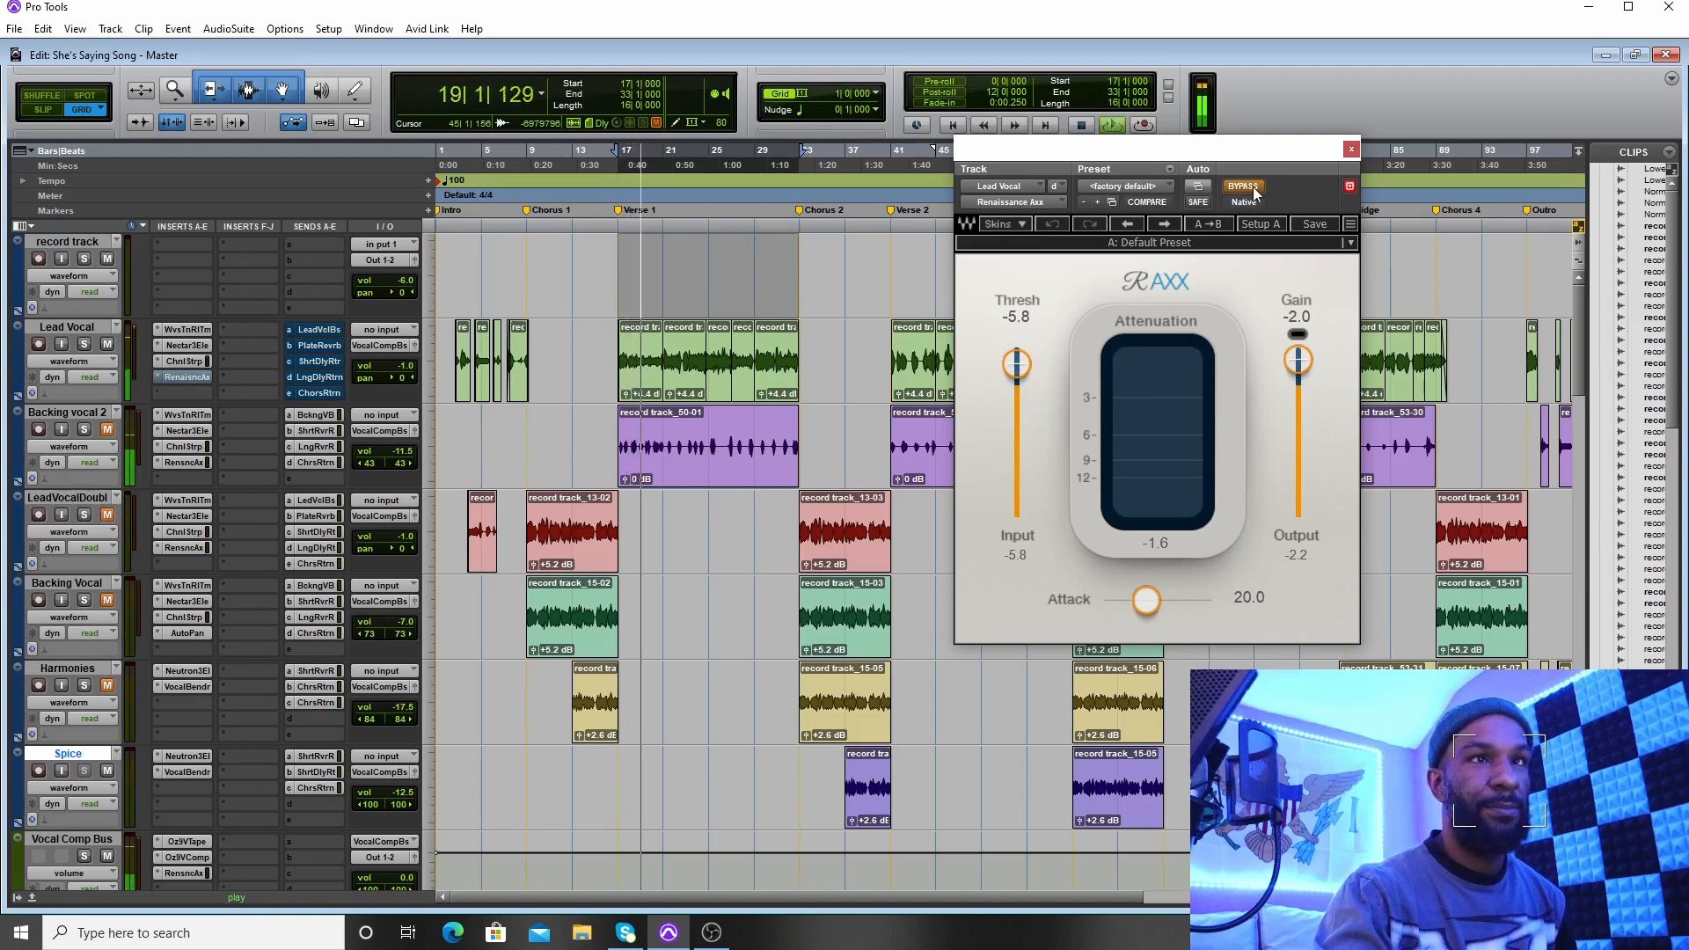
pyautogui.click(1256, 191)
pyautogui.click(1256, 191)
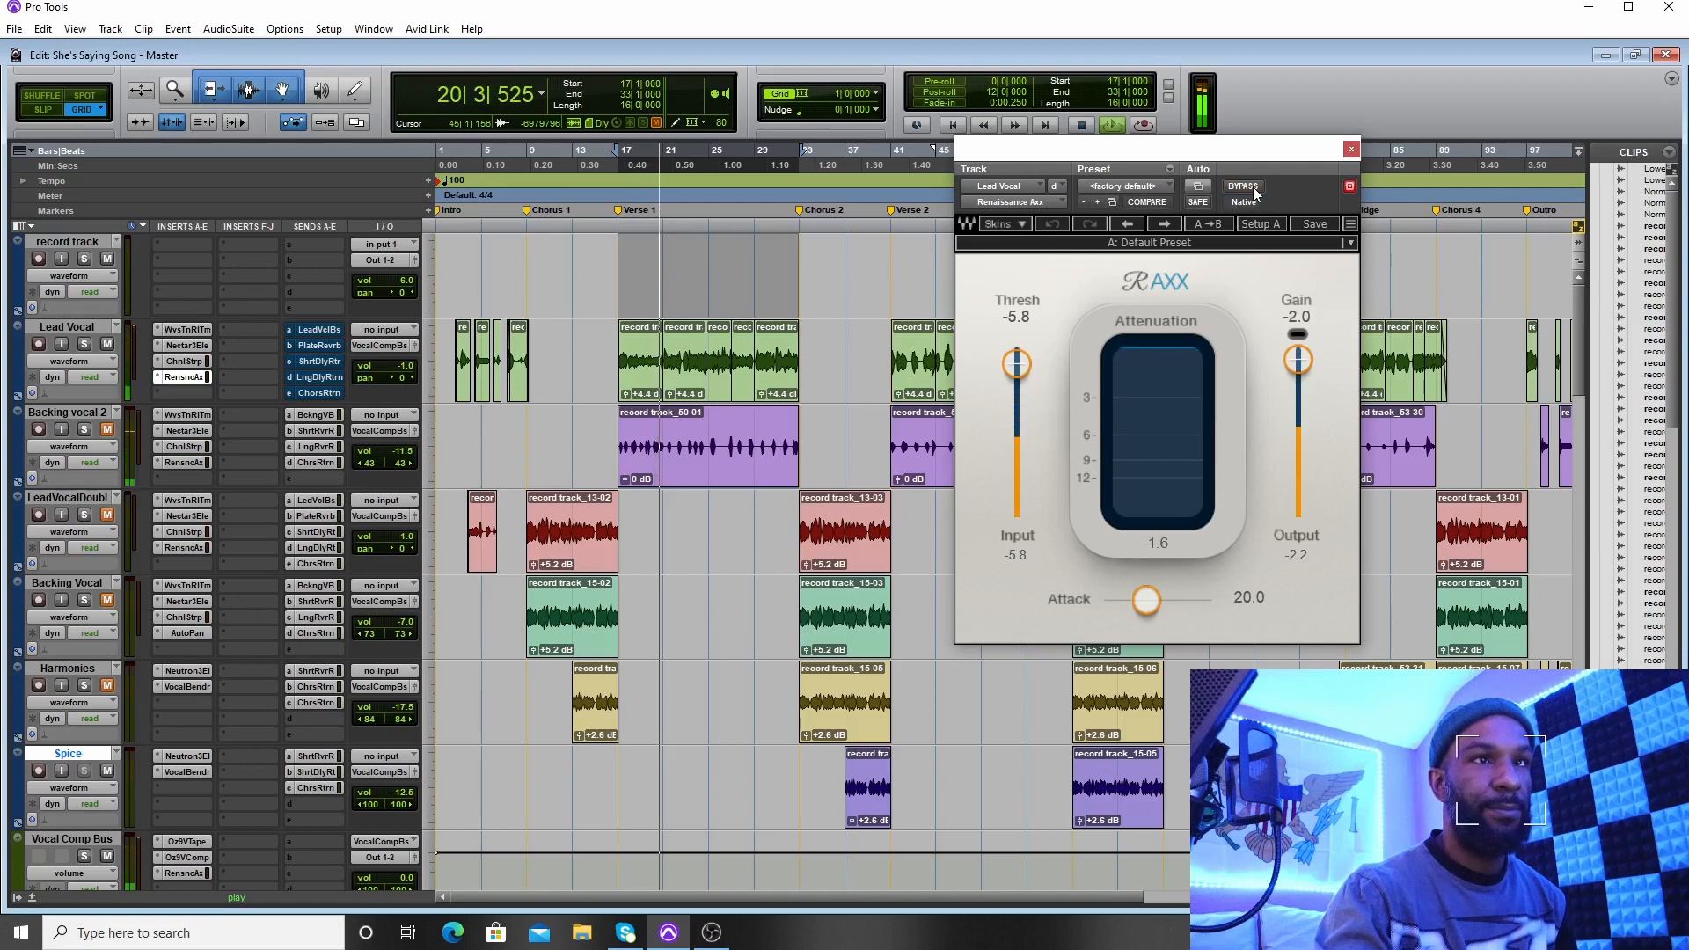
pyautogui.click(1255, 188)
pyautogui.click(1083, 127)
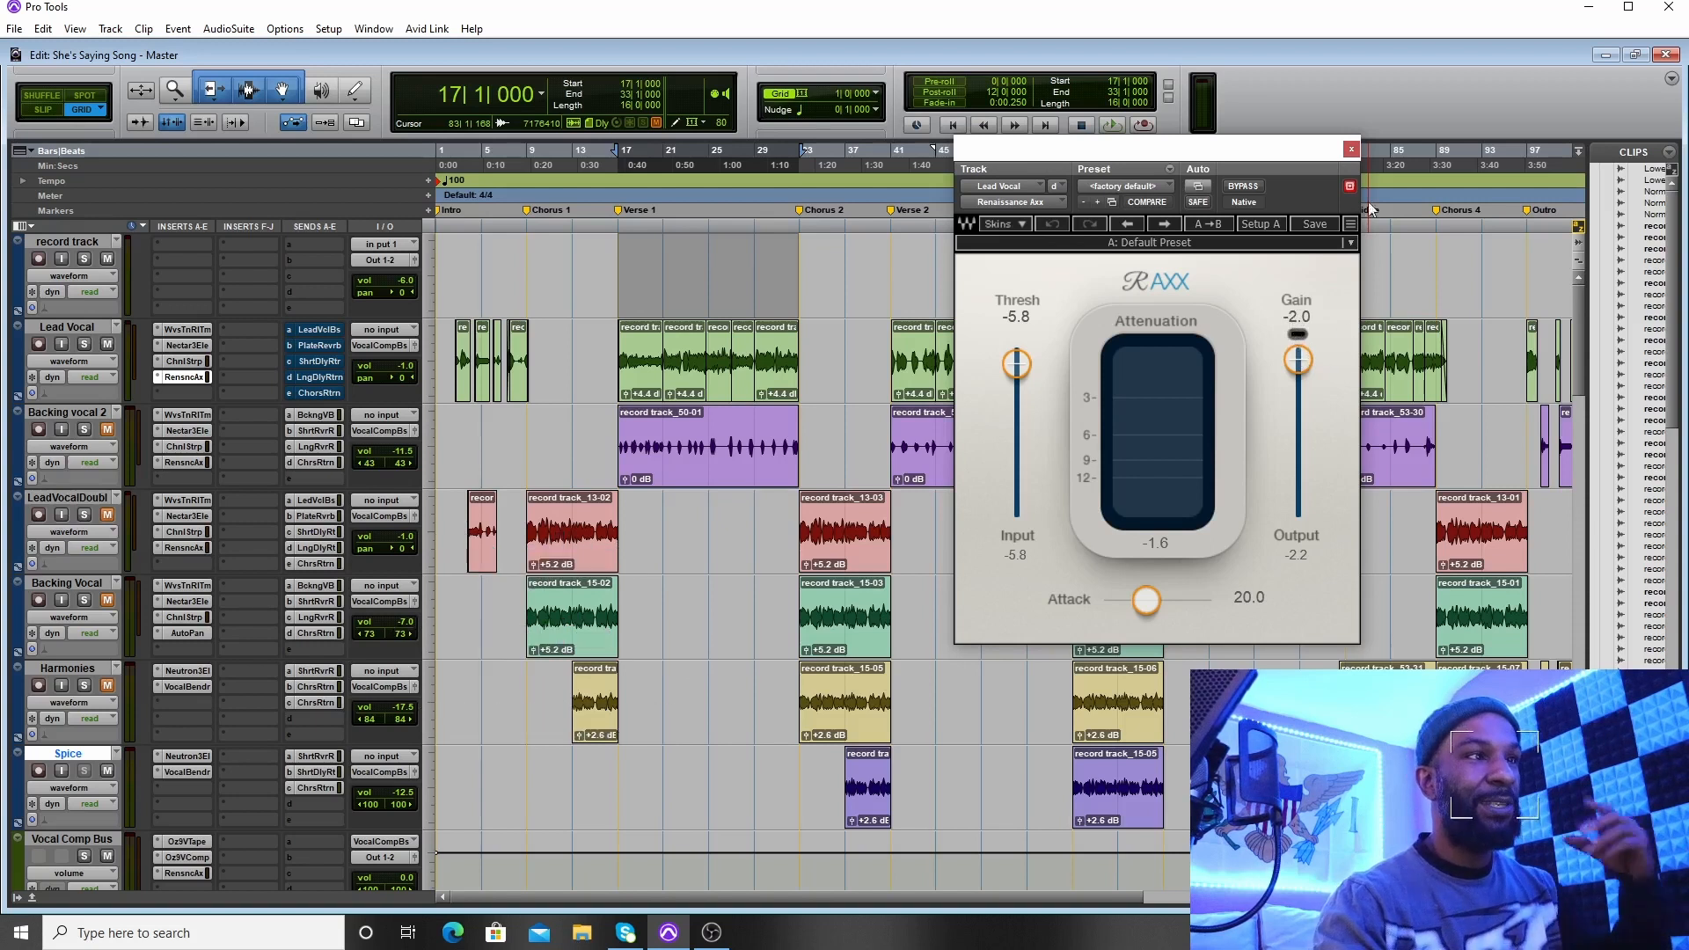
pyautogui.click(1352, 149)
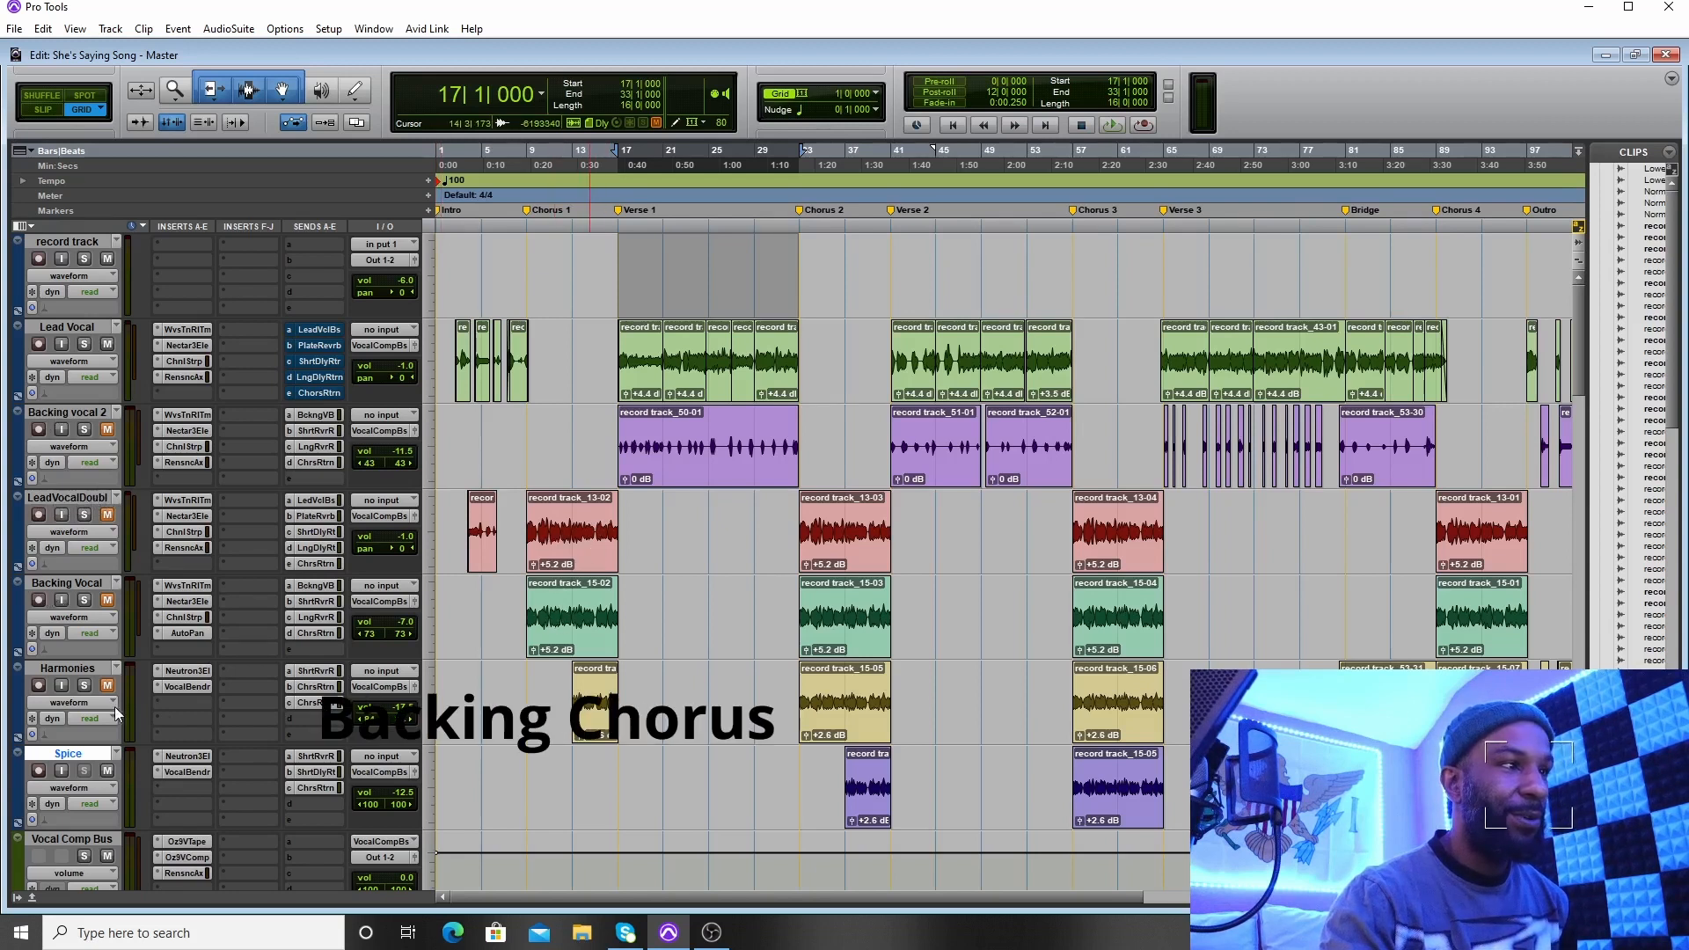
# Unmute the Lead Vocal's send A to the Lead Vocal Bus and check its send fader window
pyautogui.scroll(-1, 622, 682)
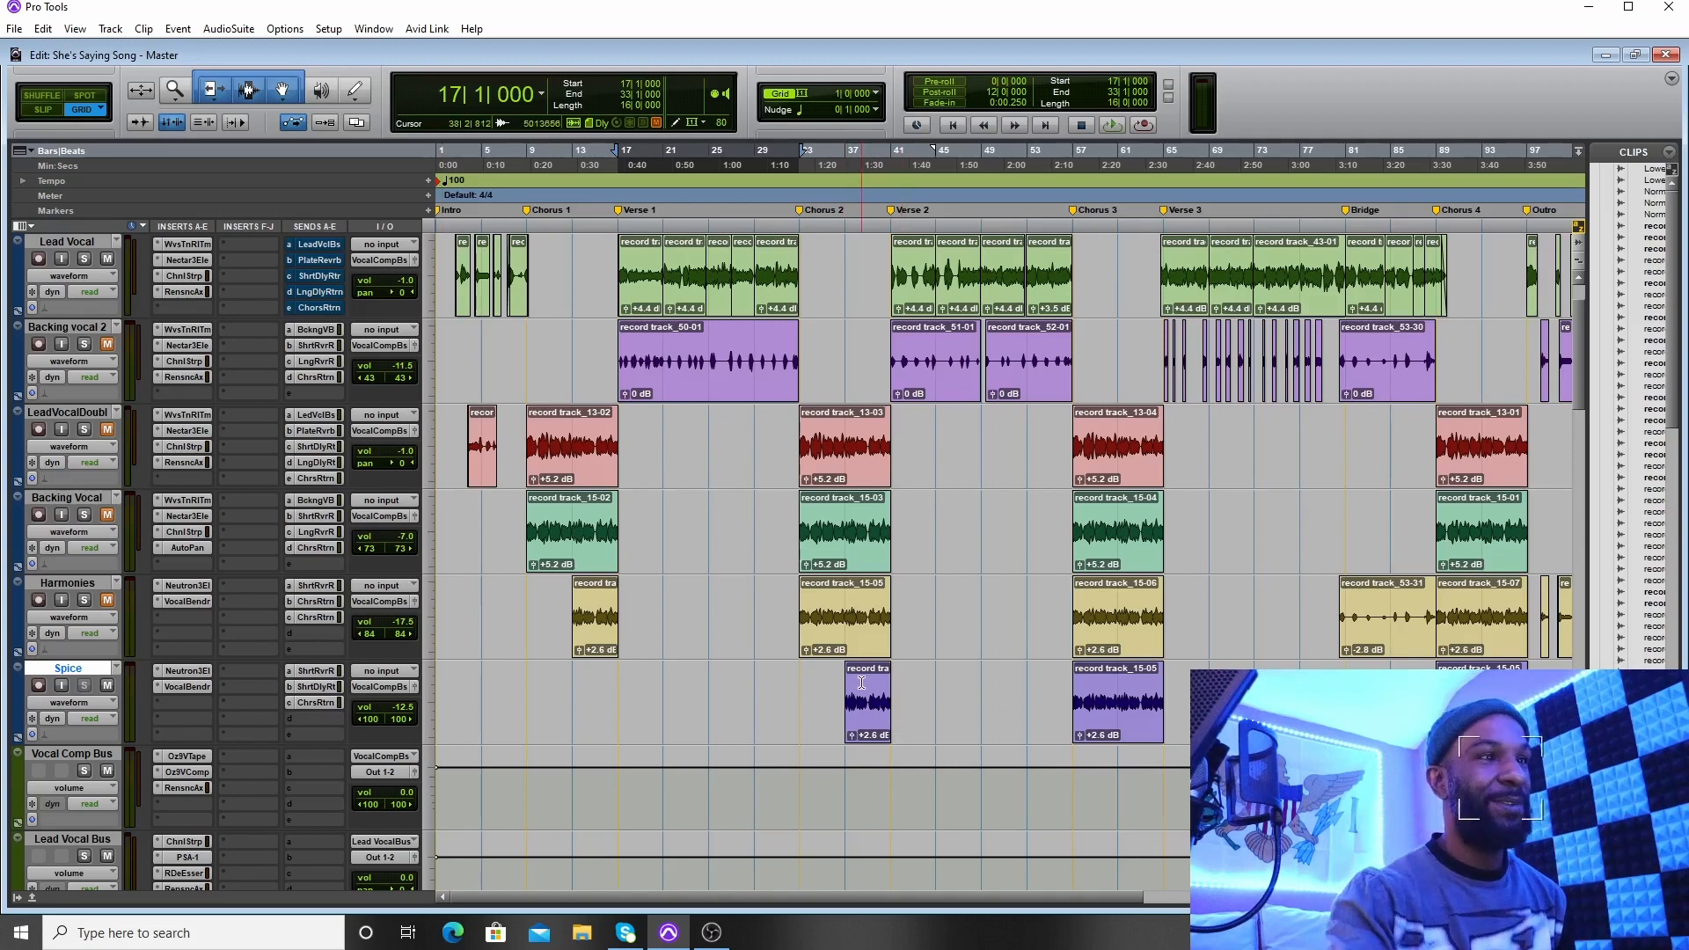
pyautogui.scroll(1, 899, 721)
pyautogui.scroll(-4, 260, 594)
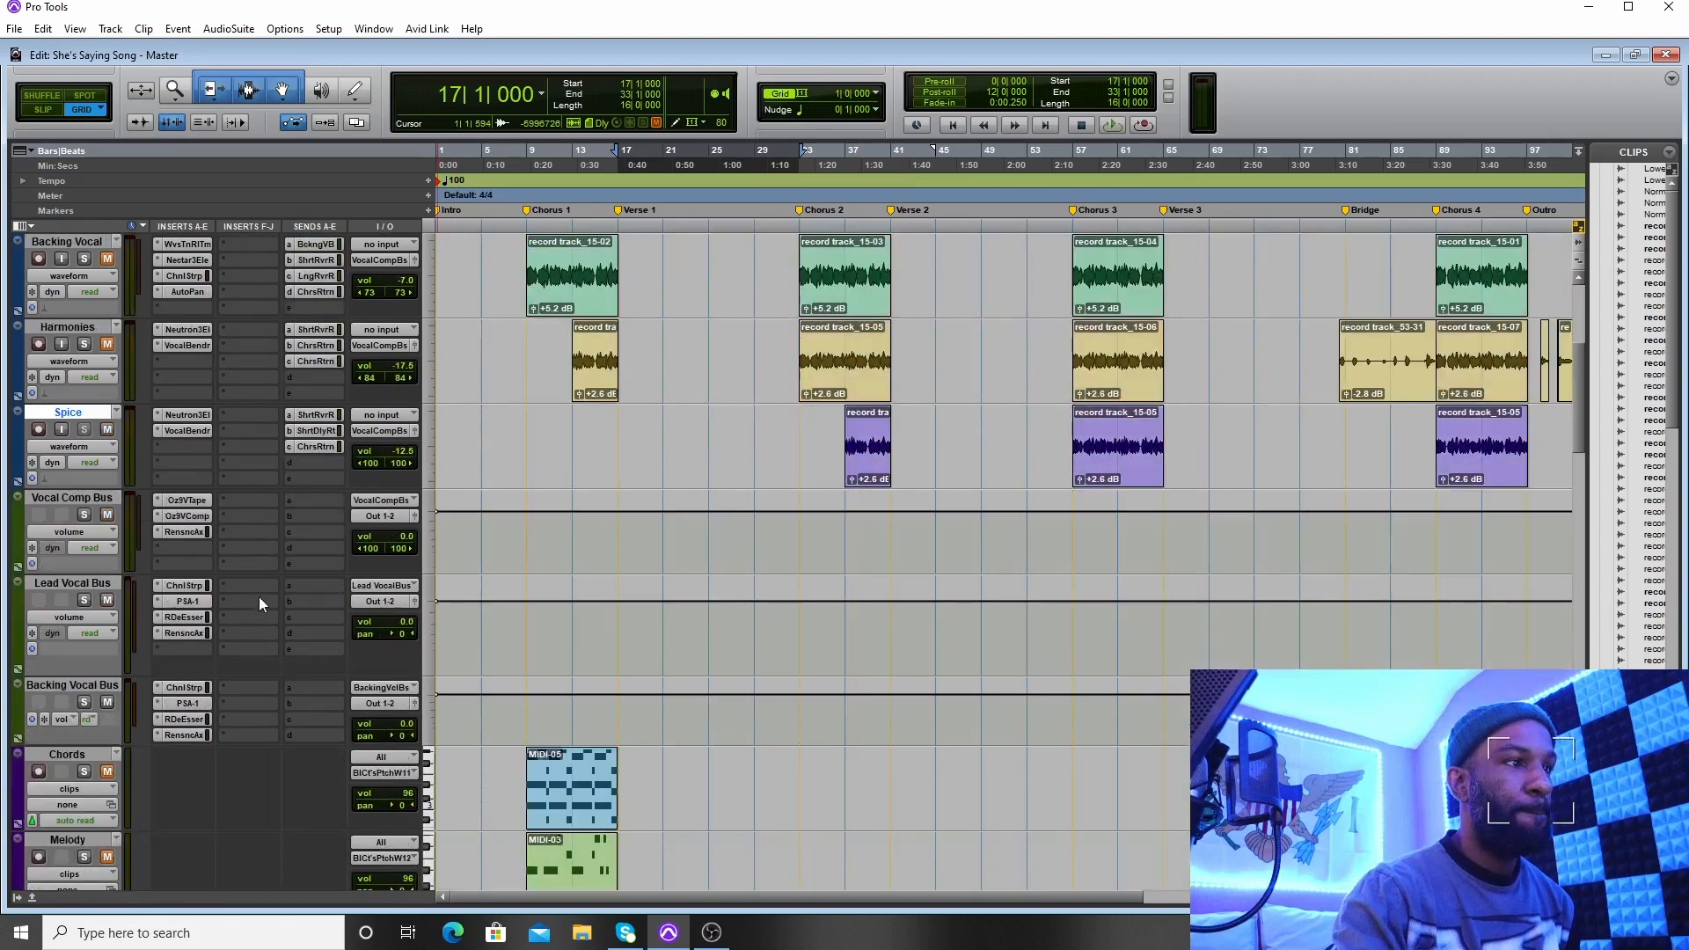
pyautogui.scroll(3, 261, 594)
pyautogui.scroll(1, 282, 547)
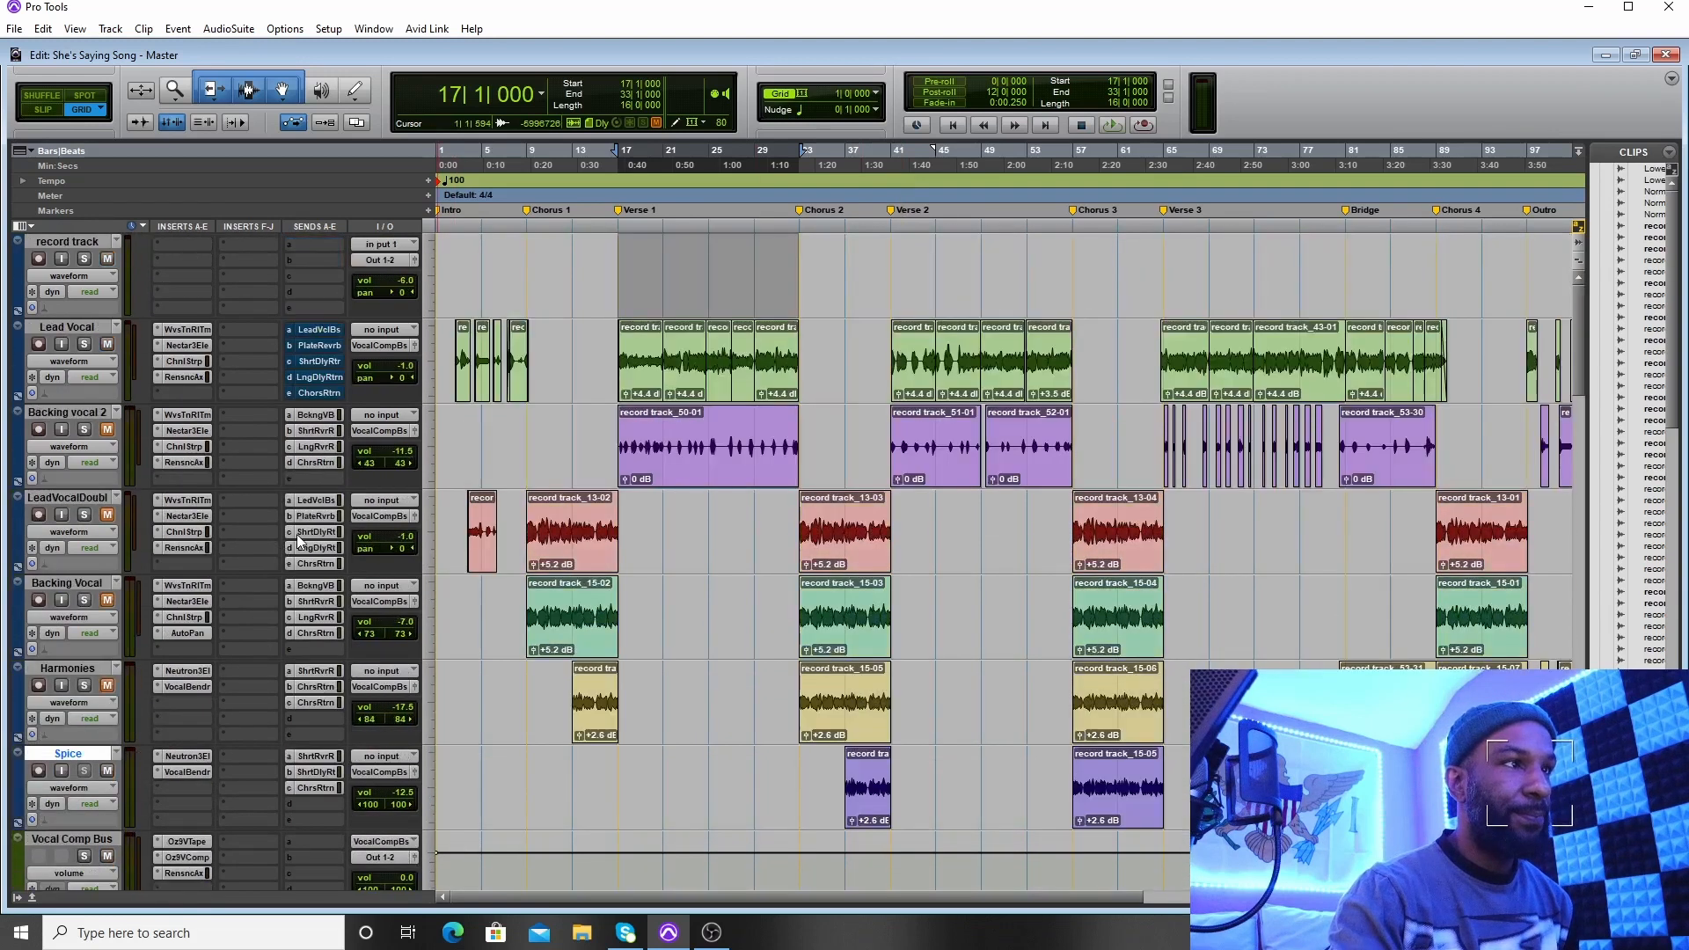
pyautogui.rightClick(312, 329)
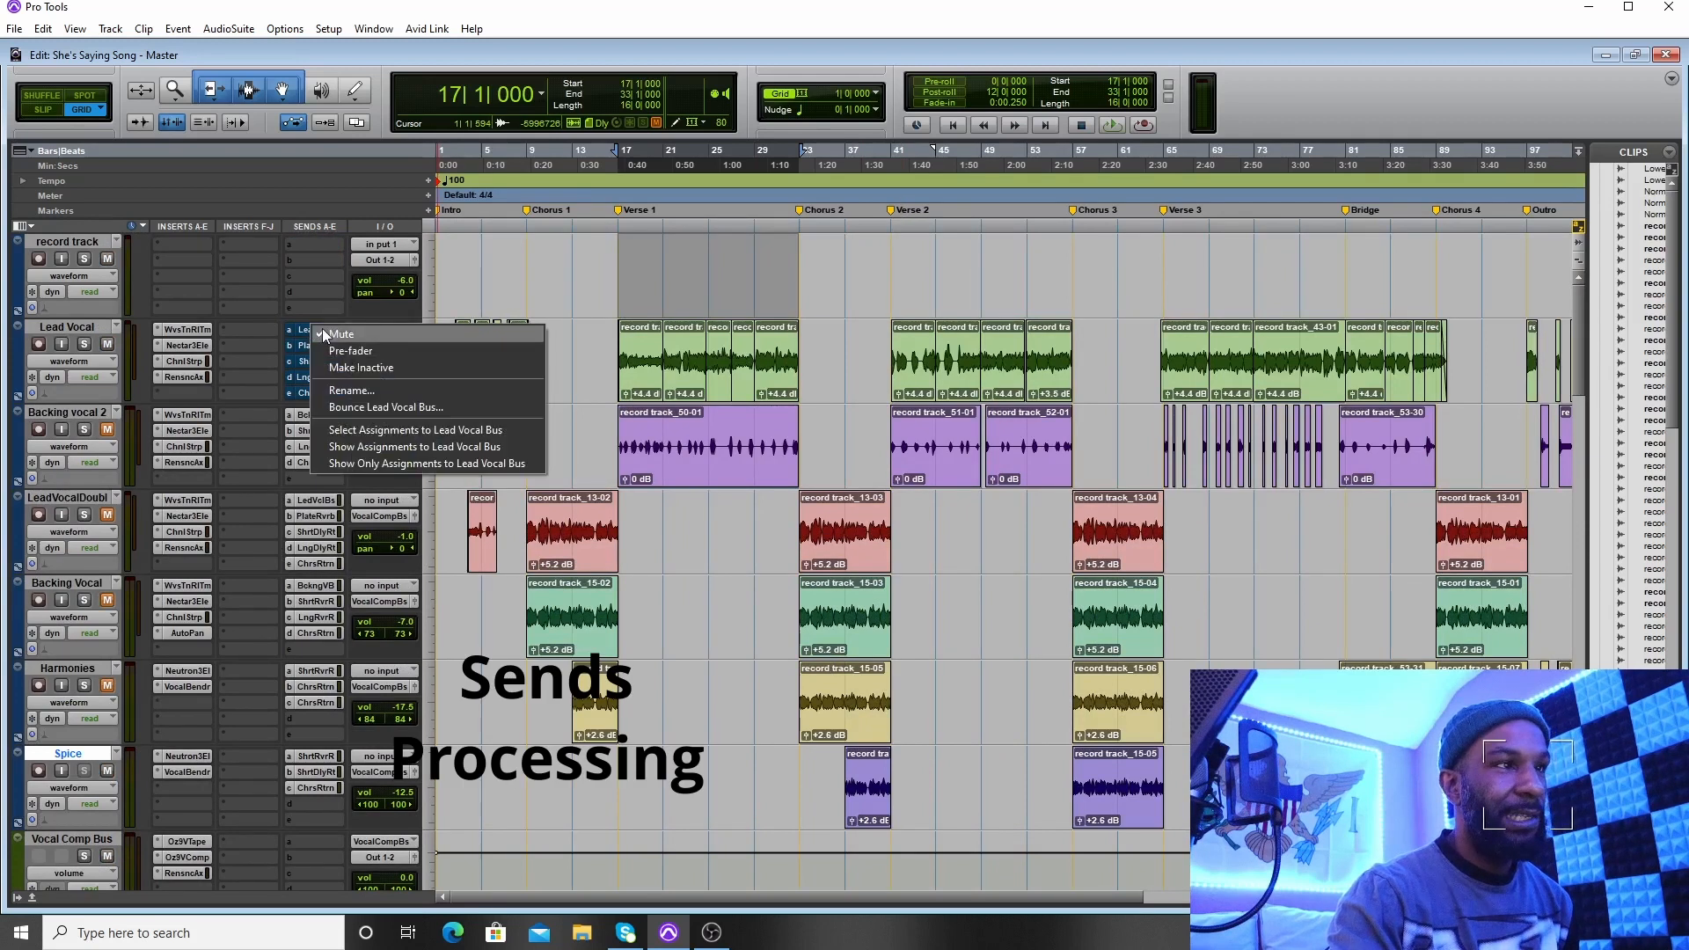
pyautogui.click(322, 335)
pyautogui.click(309, 330)
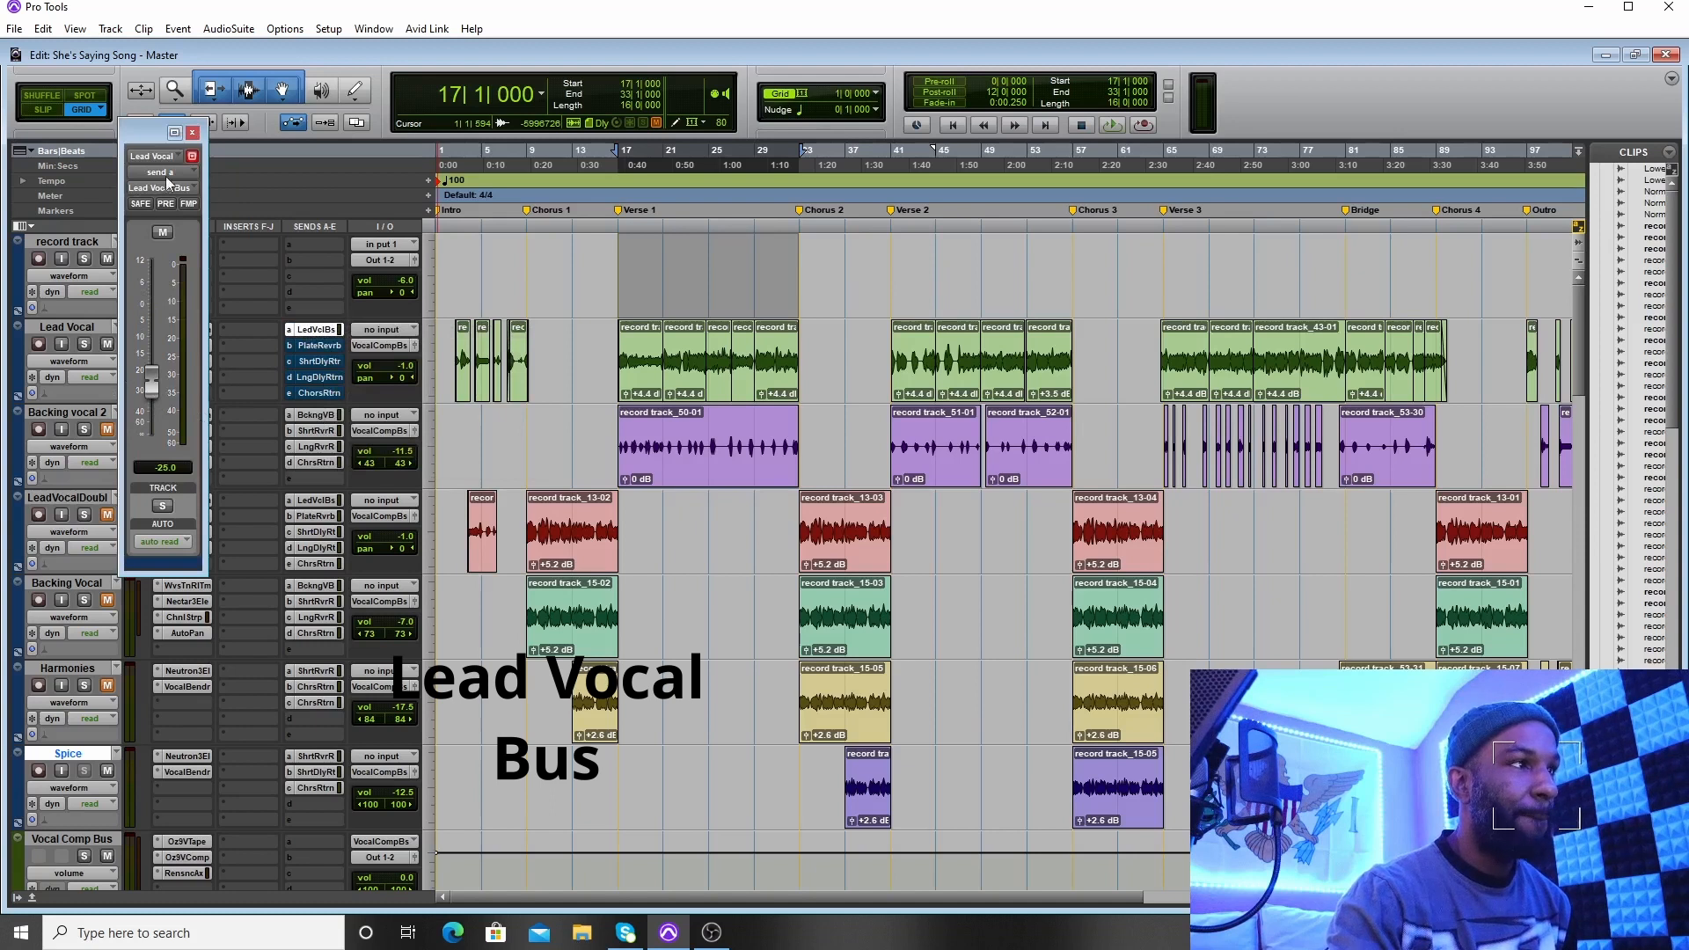
pyautogui.click(194, 132)
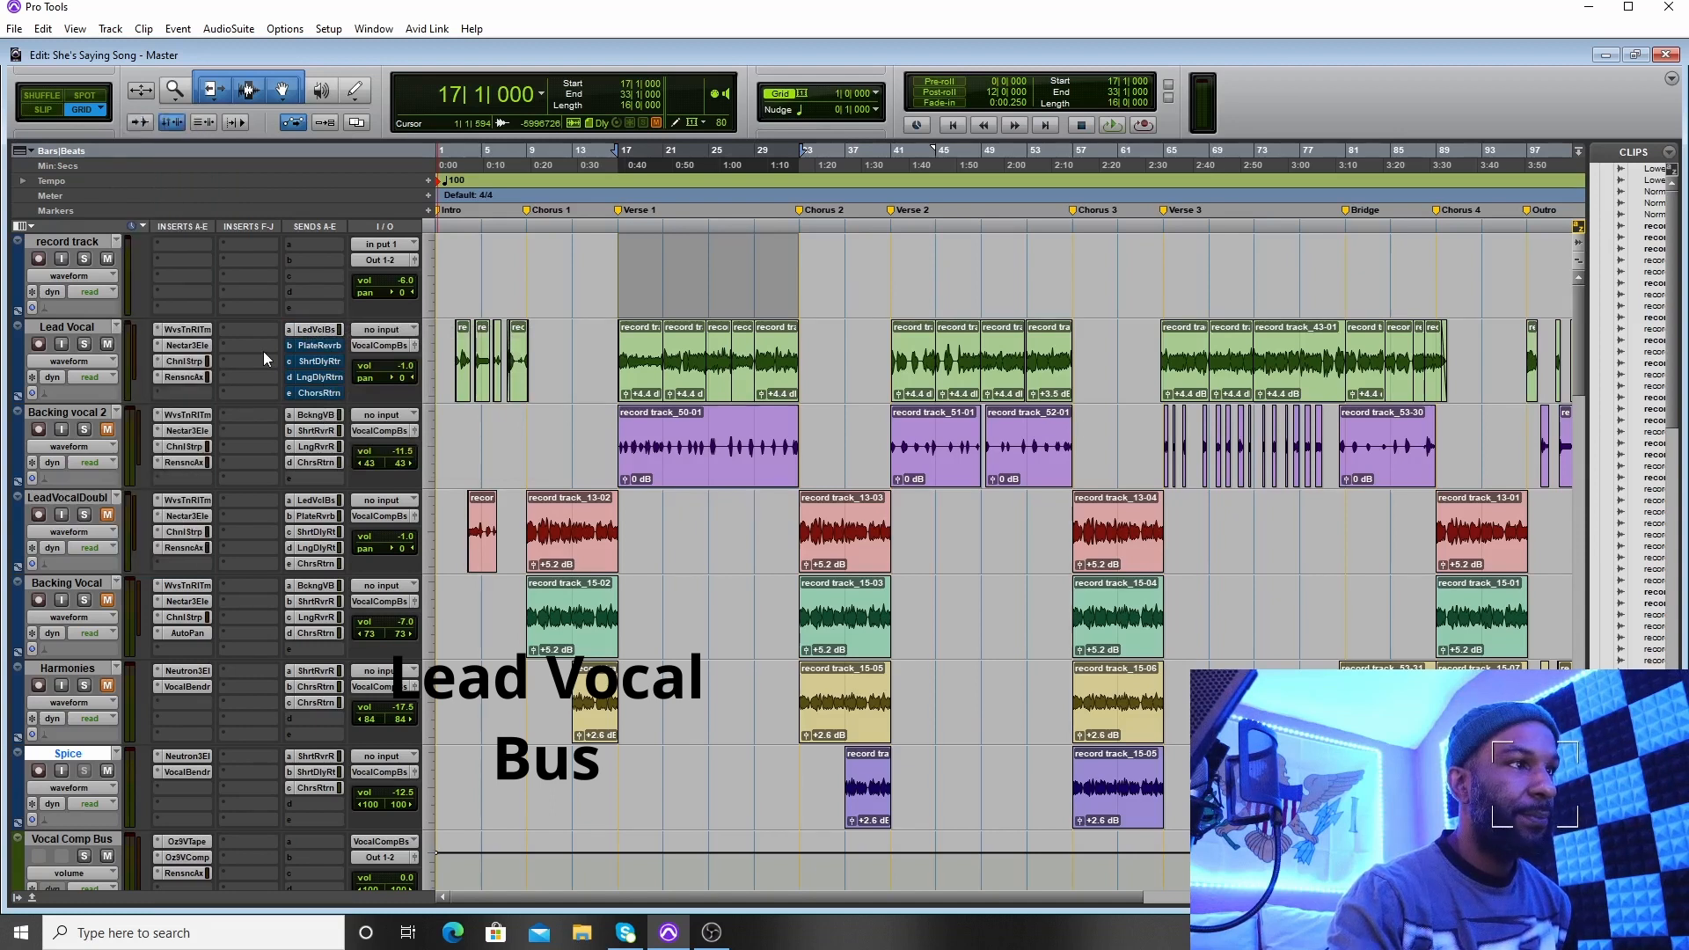
# Open the Channel Strip on the Lead Vocal Bus, review its EQ and filter band settings, and close it
pyautogui.scroll(-4, 273, 345)
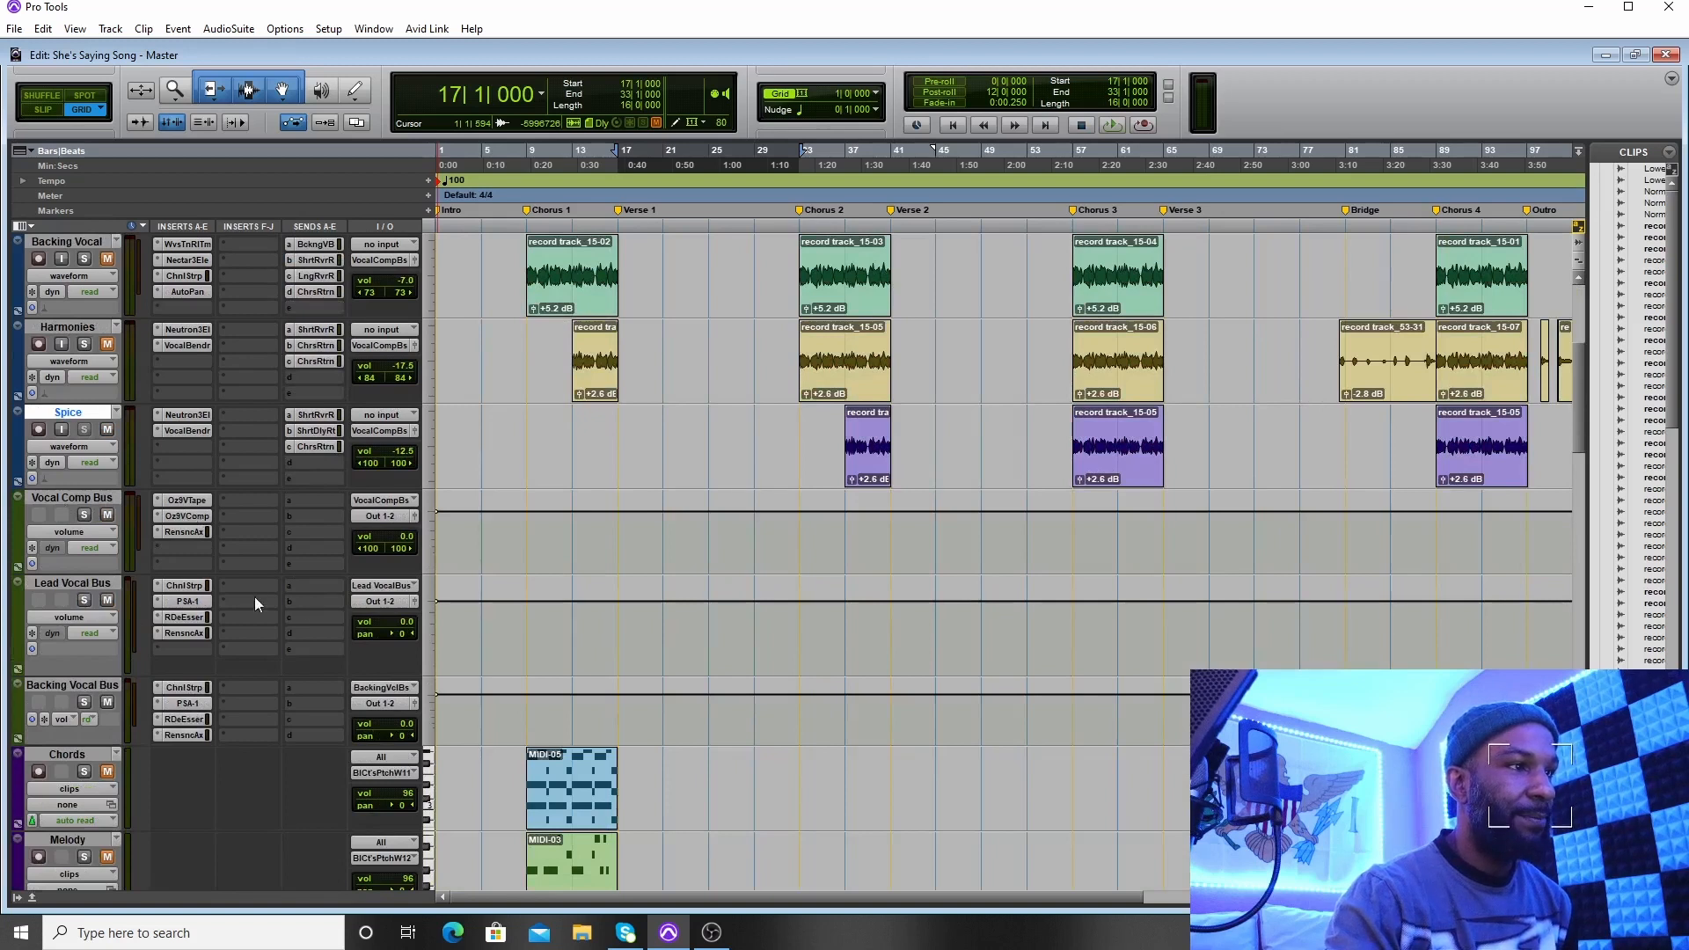
pyautogui.click(186, 588)
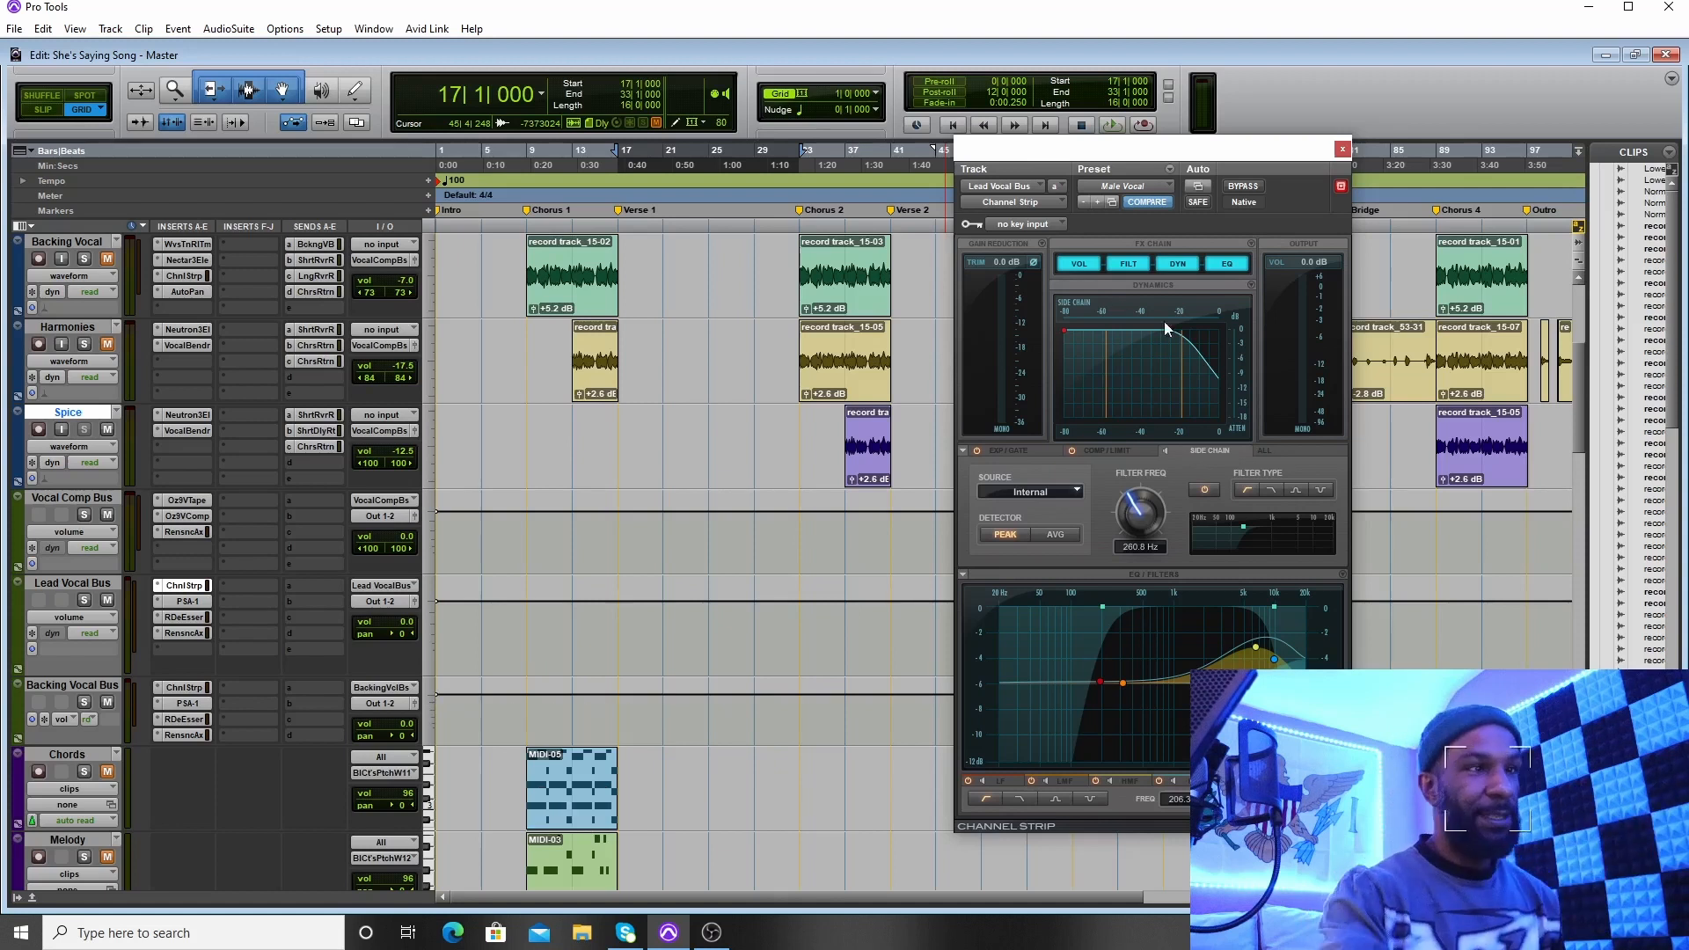
pyautogui.scroll(4, 377, 450)
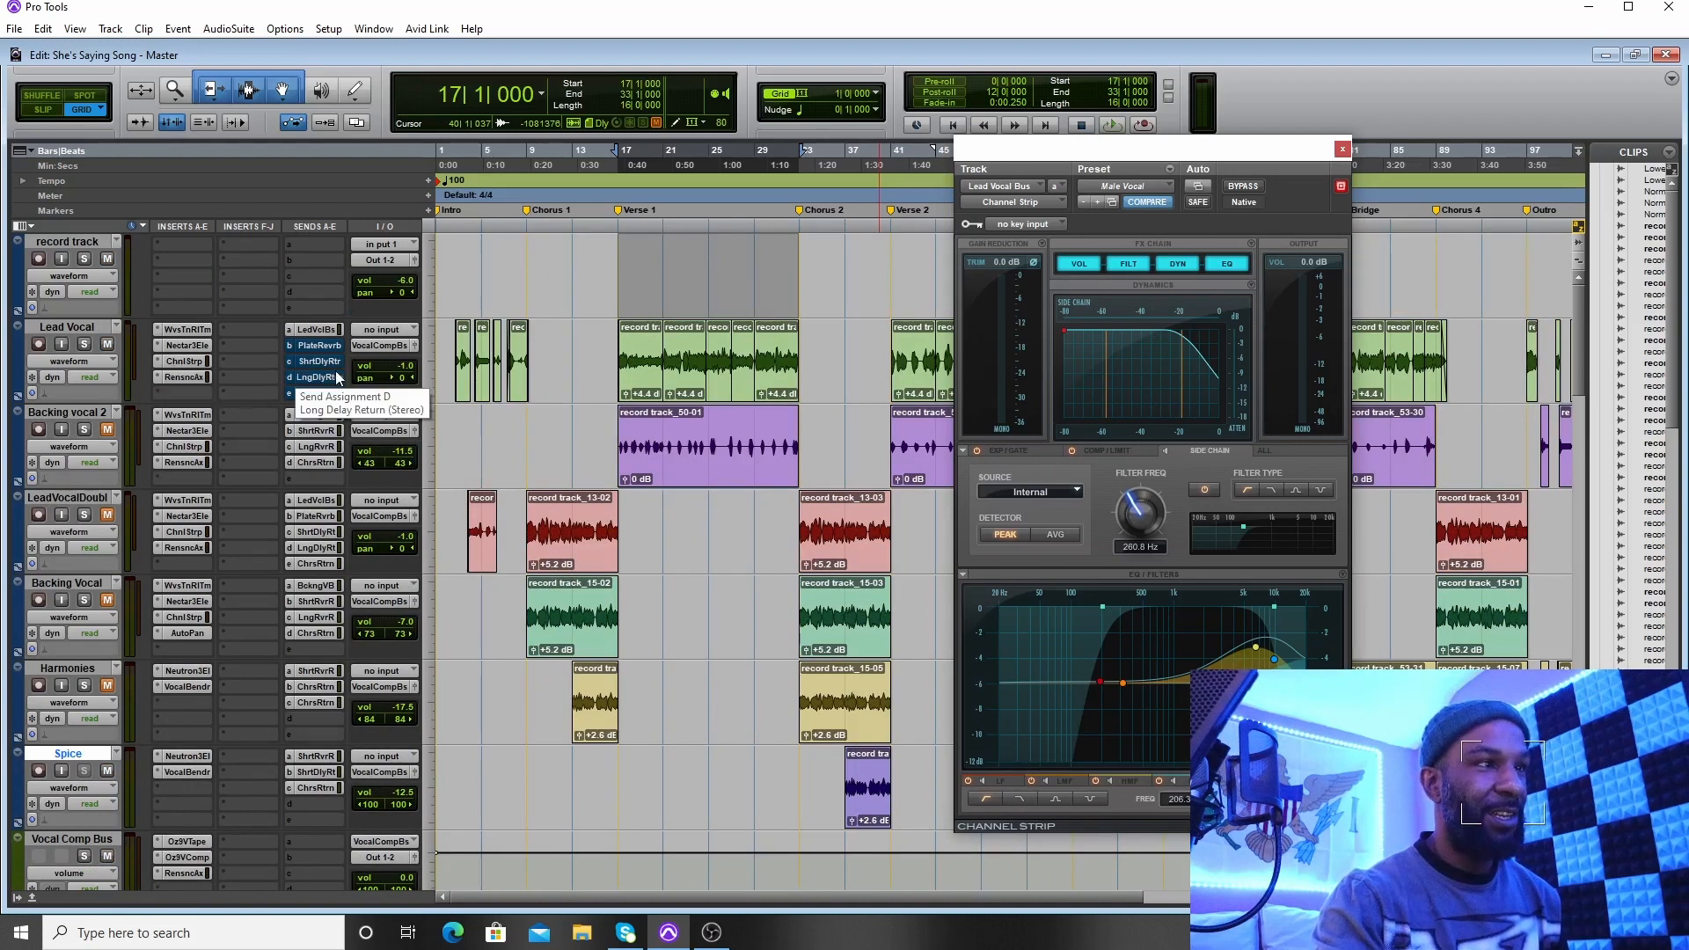
pyautogui.scroll(-2, 337, 401)
pyautogui.scroll(-3, 339, 407)
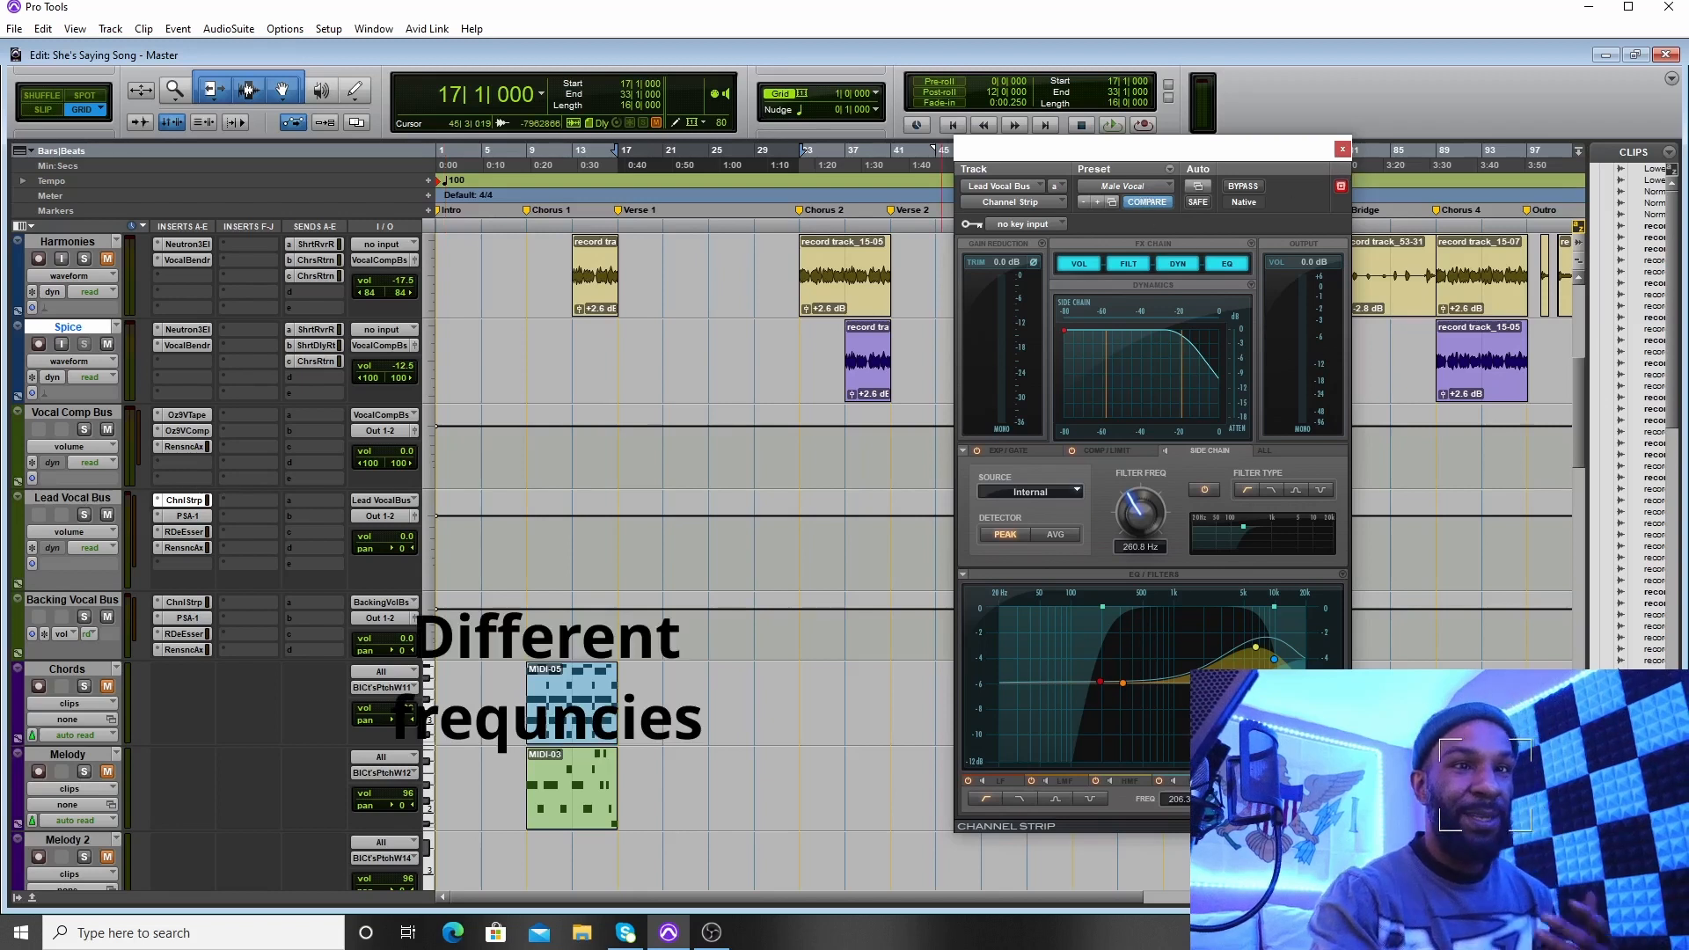
pyautogui.click(1317, 781)
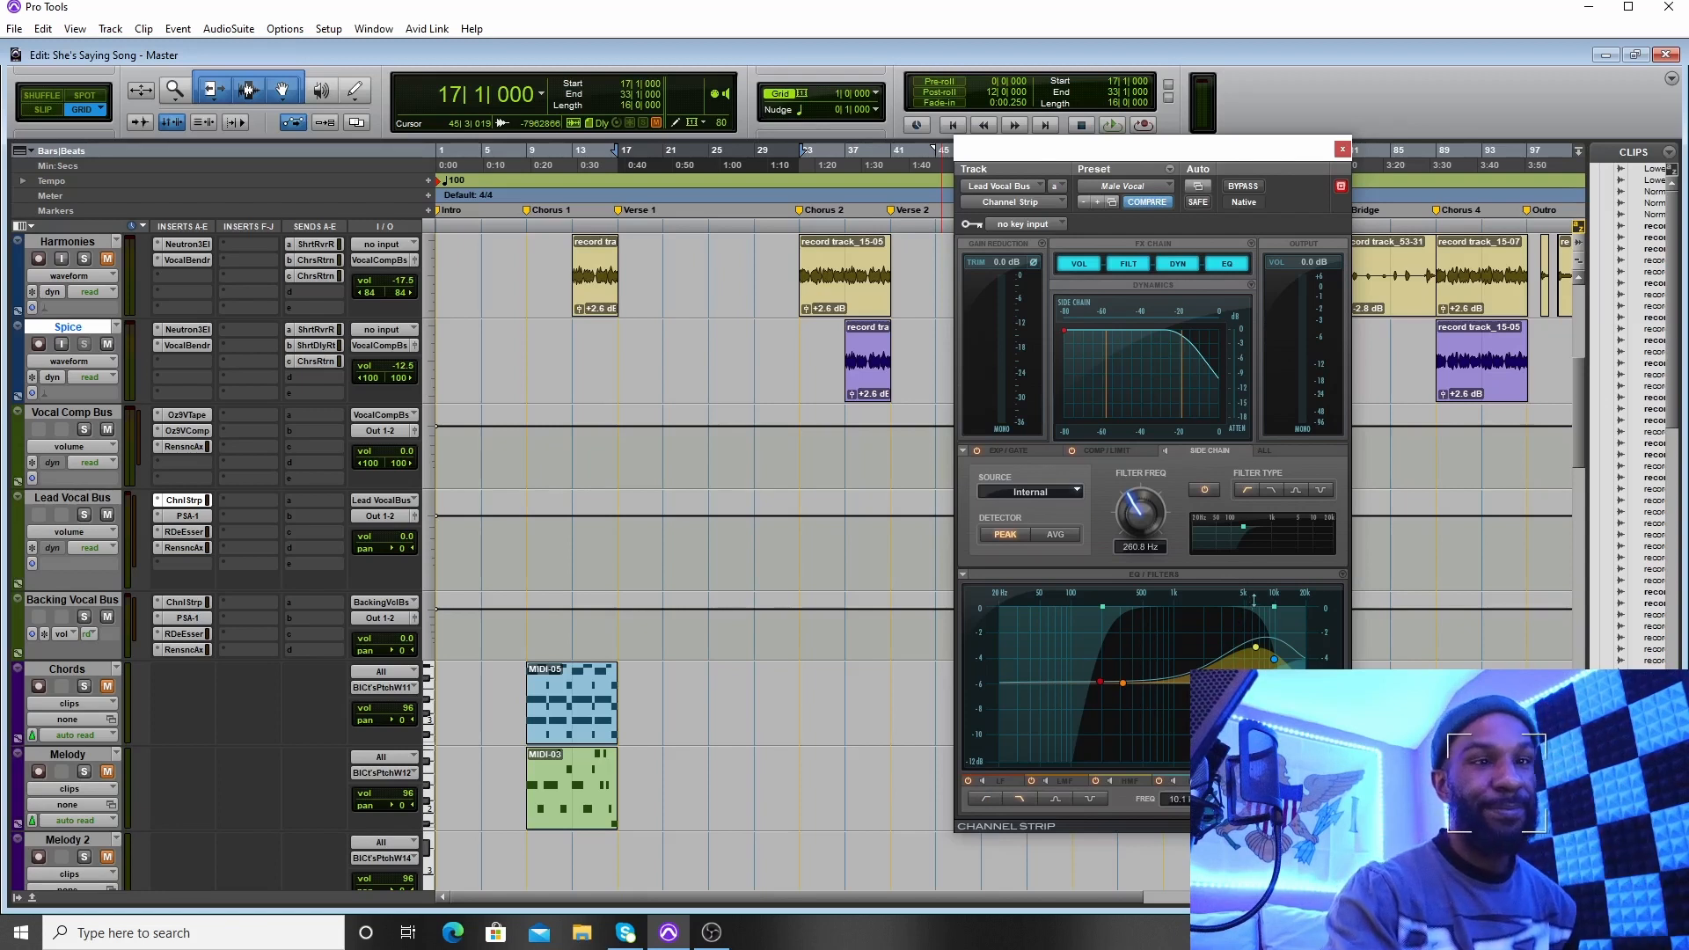
pyautogui.click(1343, 149)
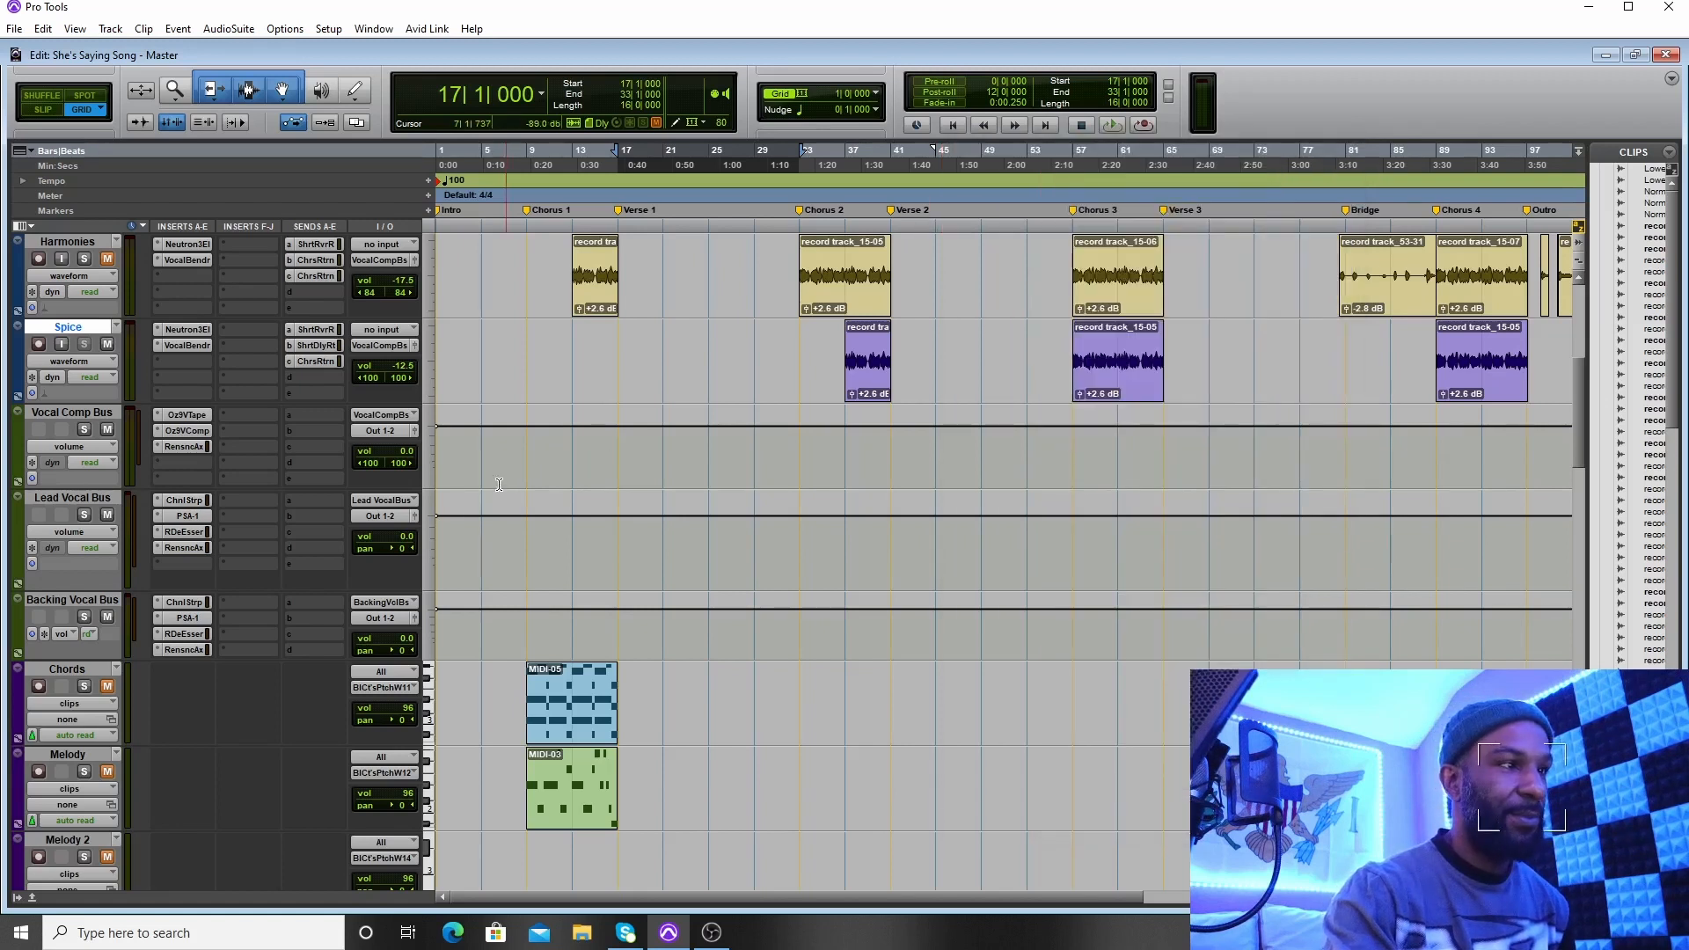
# Review the SansAmp PSA-1 settings on the Backing Vocal Bus and the Lead Vocal Bus, and close the plug-in window
pyautogui.click(187, 618)
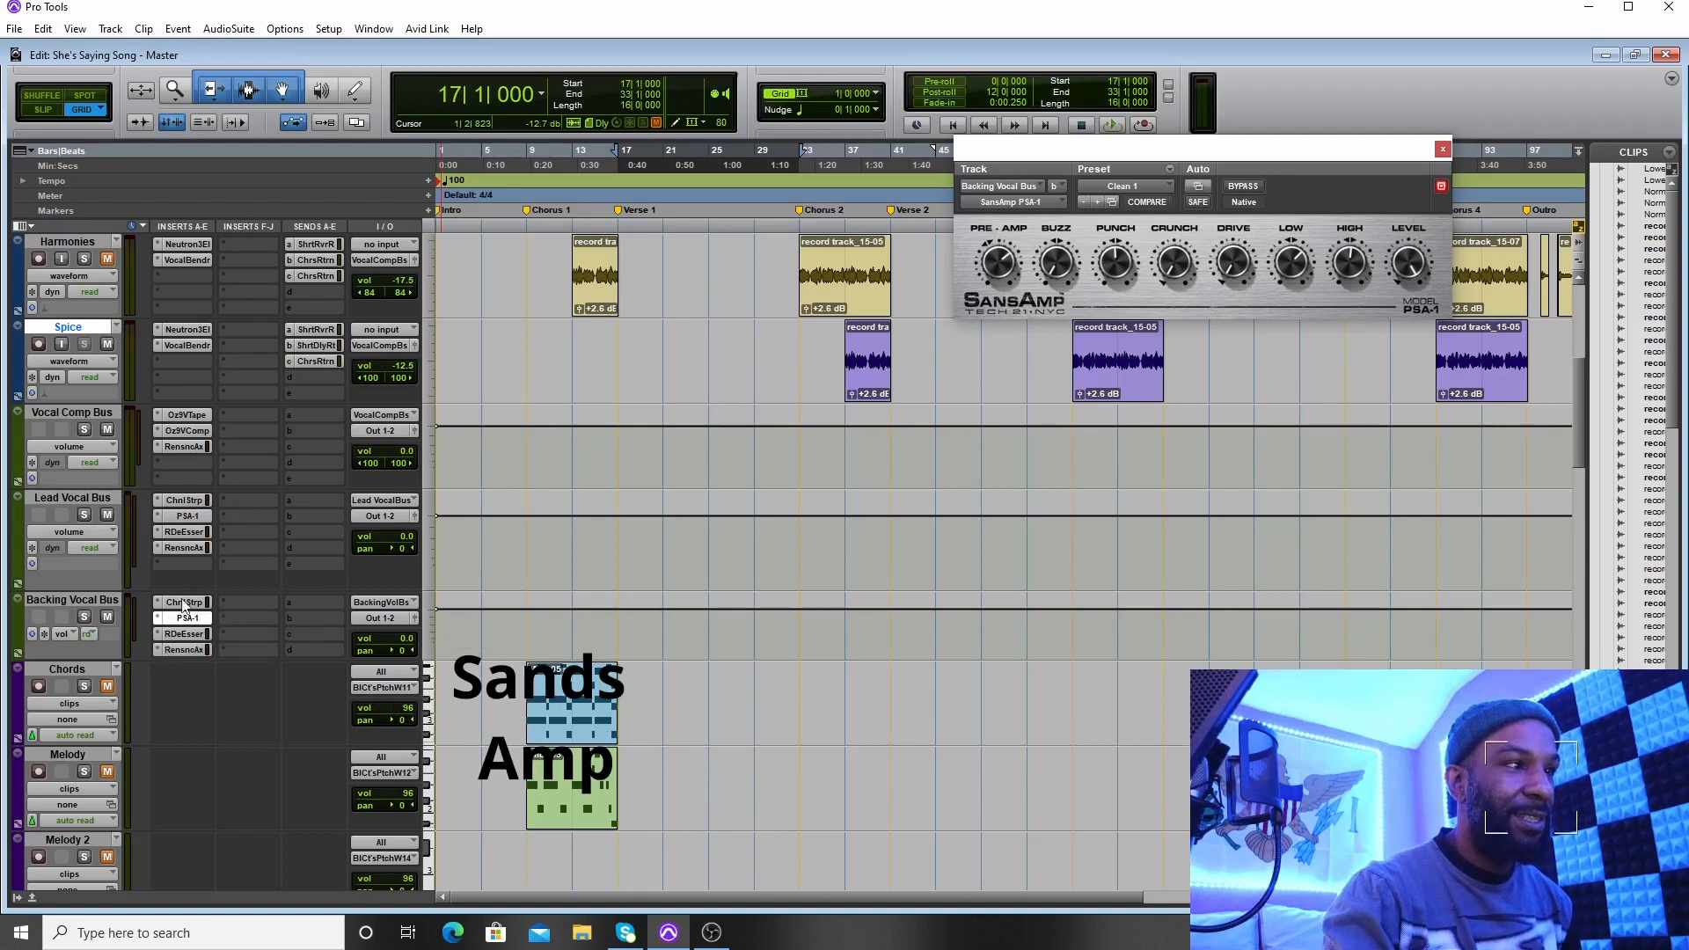
pyautogui.click(184, 517)
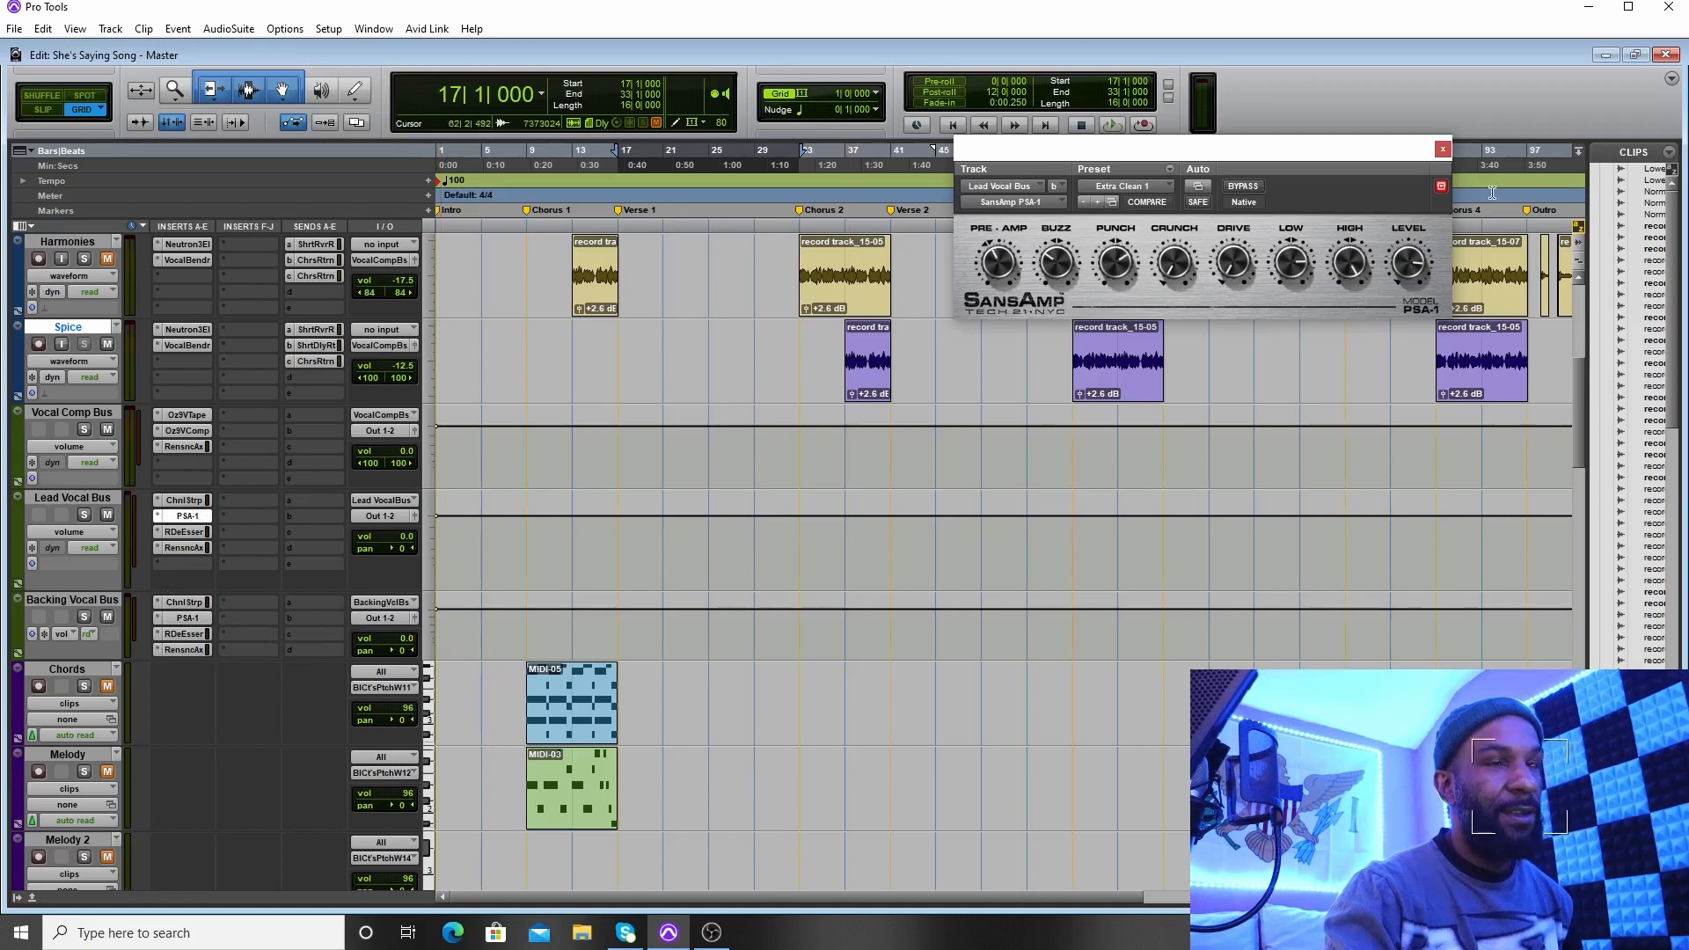
pyautogui.click(1444, 148)
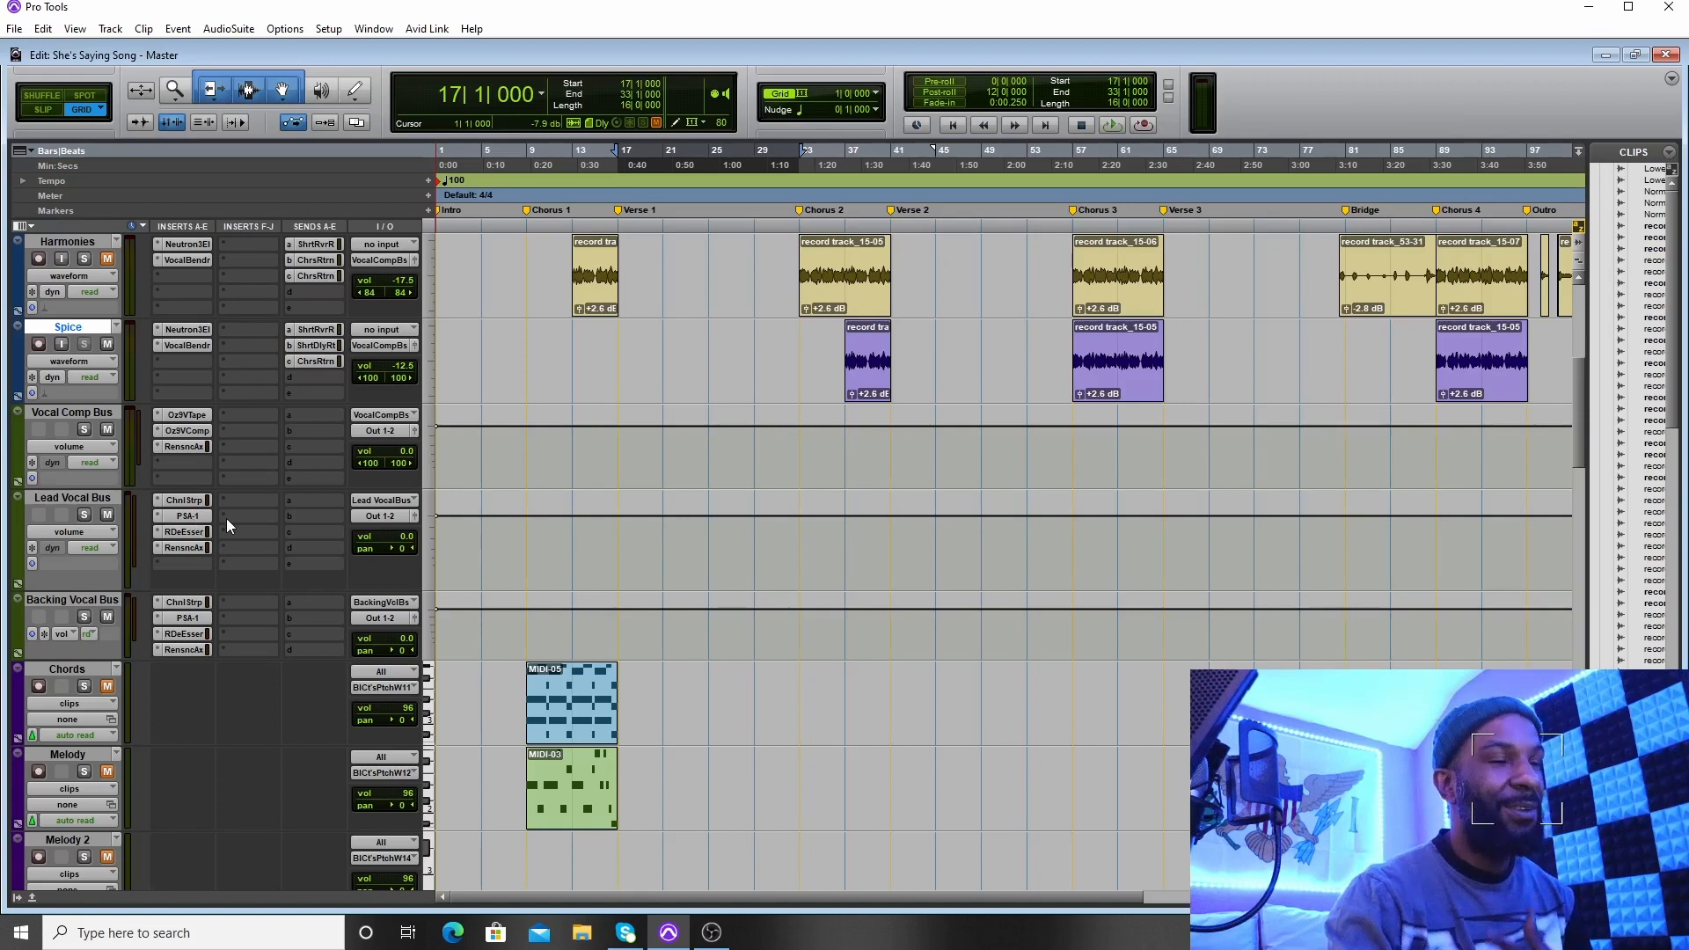
# Audition the sidechain monitor of the Renaissance DeEsser on the Lead Vocal Bus during Verse 1 playback, and close the plug-in
pyautogui.click(186, 533)
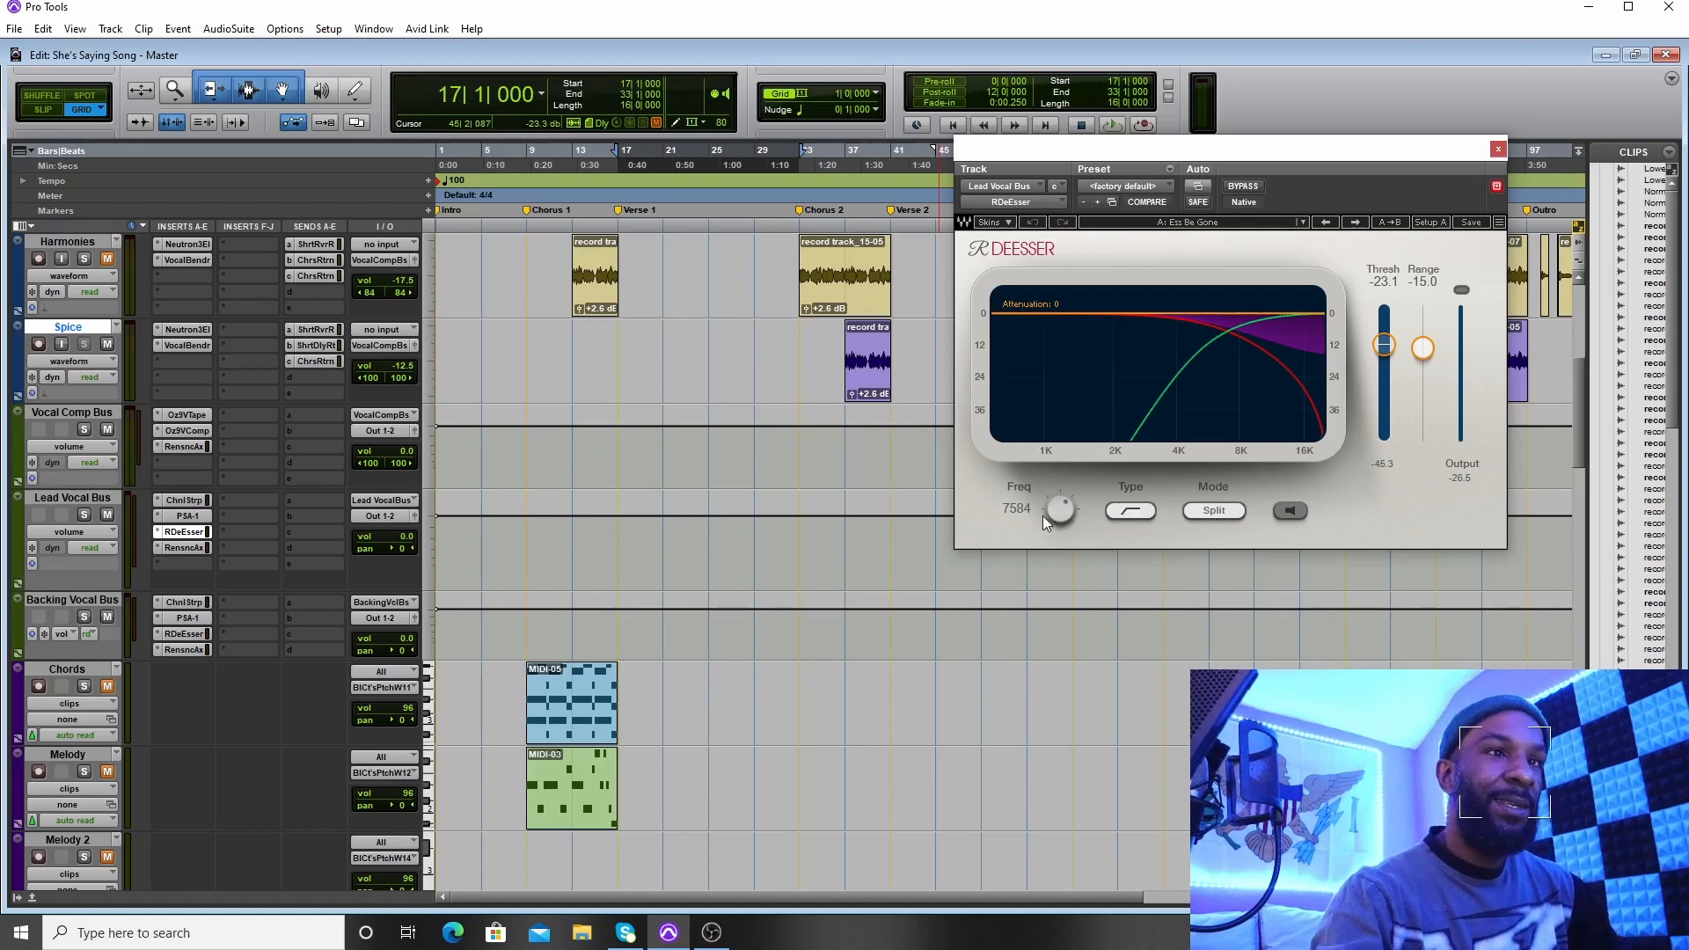
pyautogui.click(1112, 125)
pyautogui.click(1300, 514)
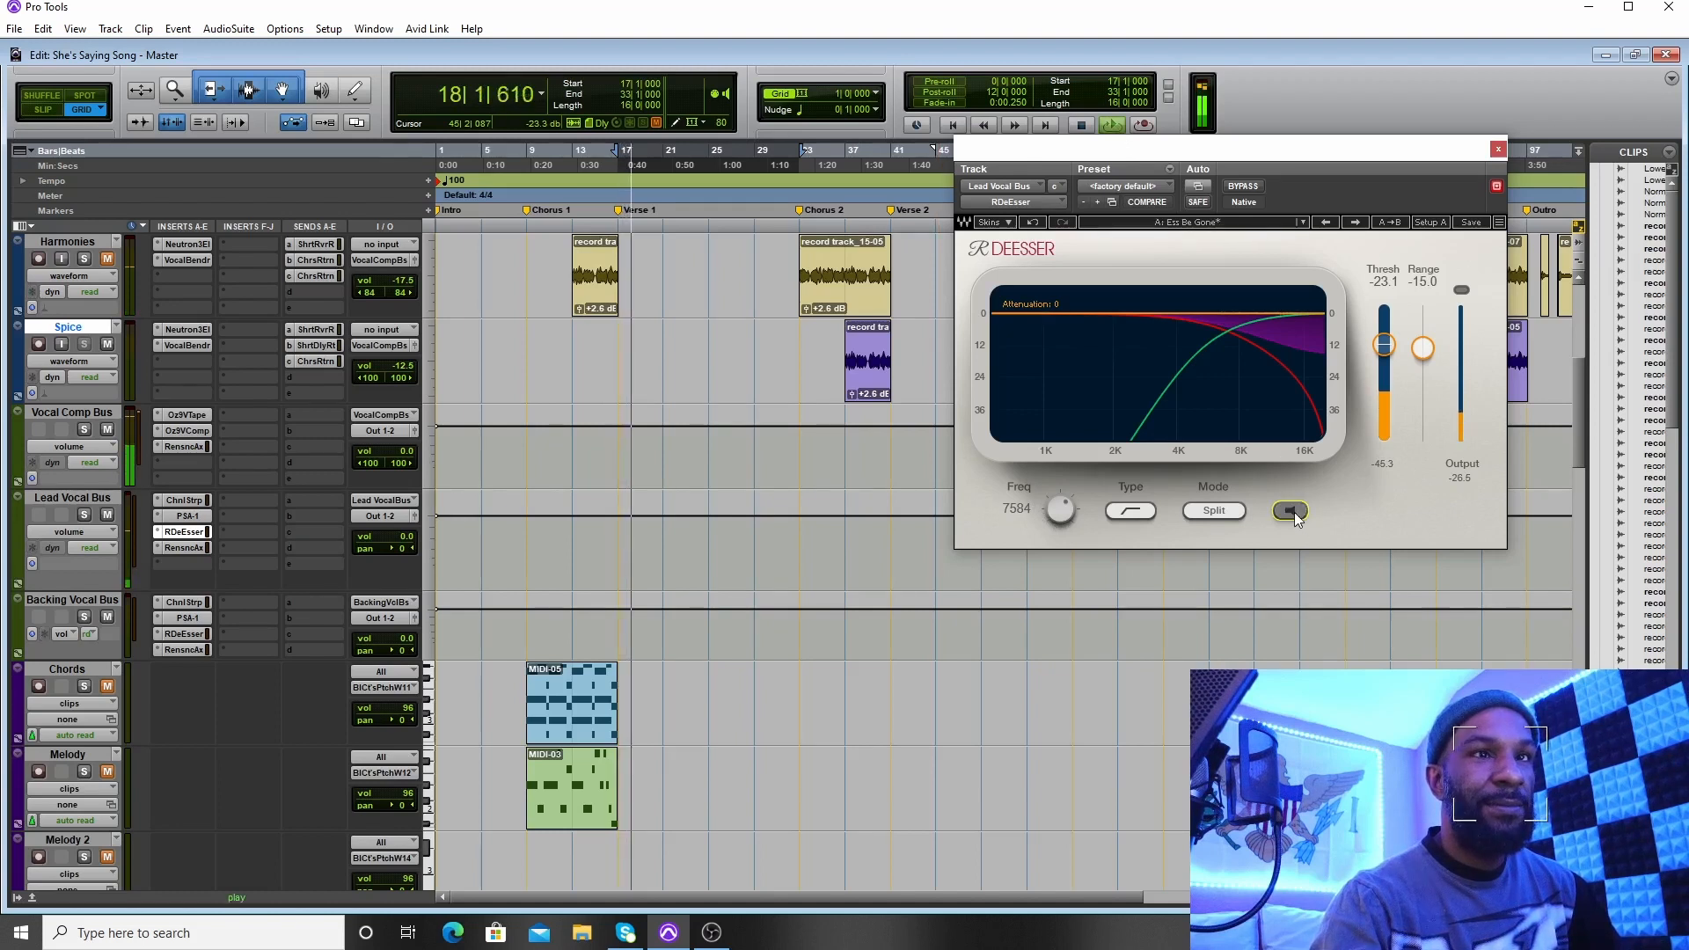
pyautogui.click(1082, 125)
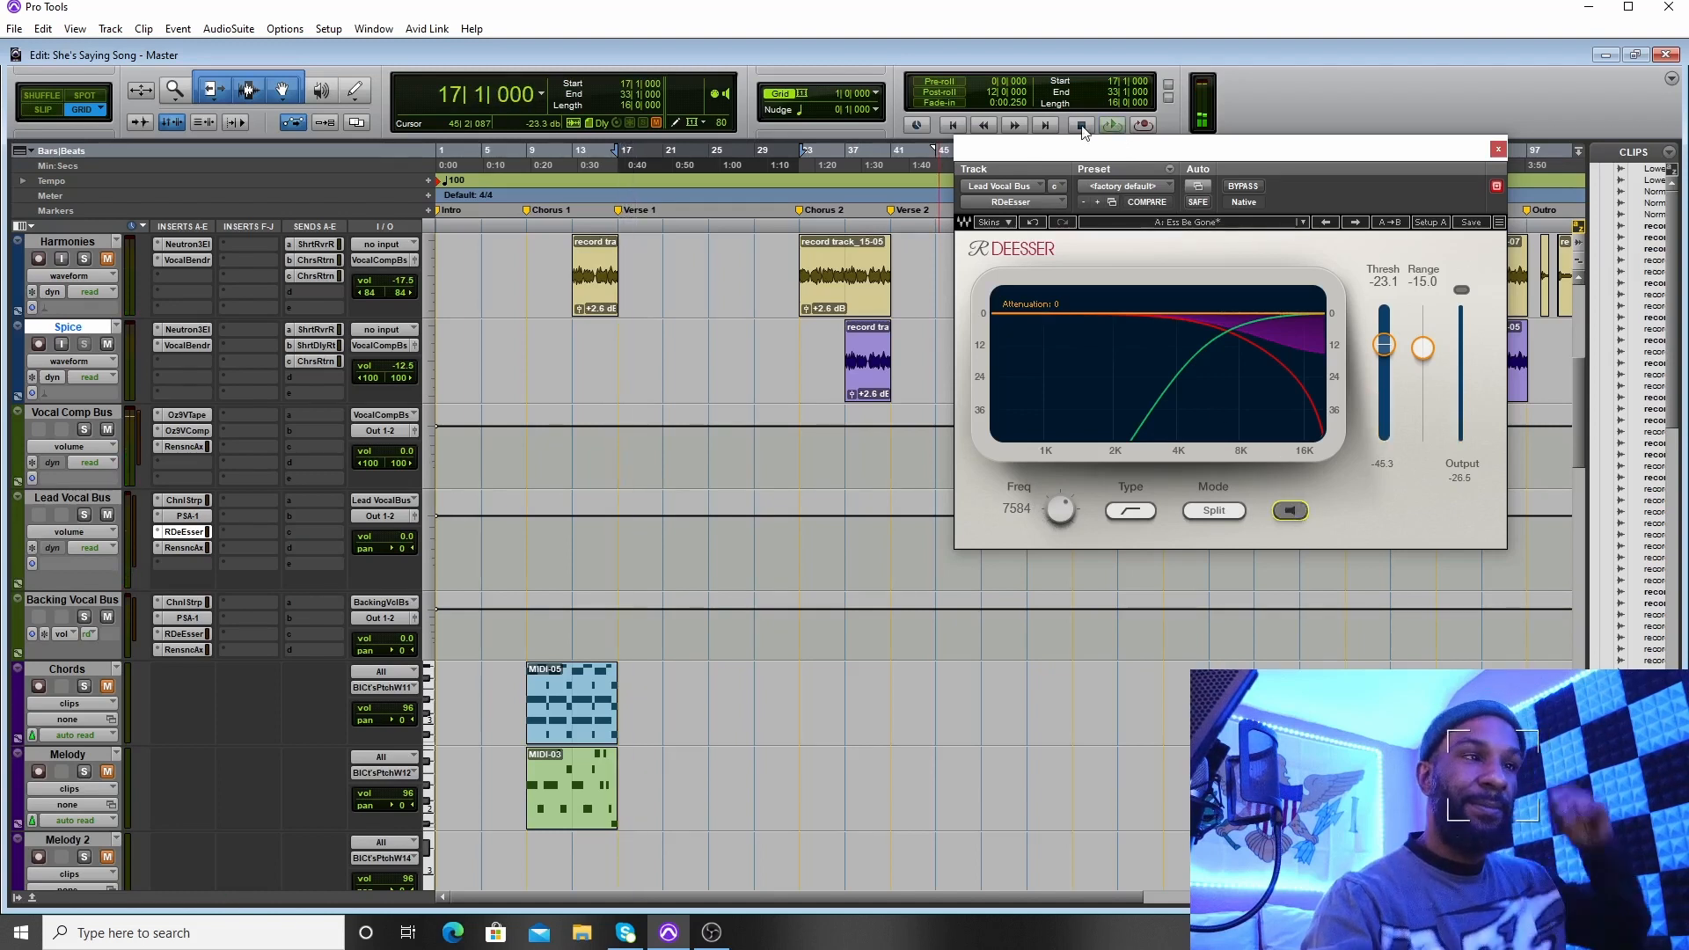
pyautogui.scroll(8, 490, 413)
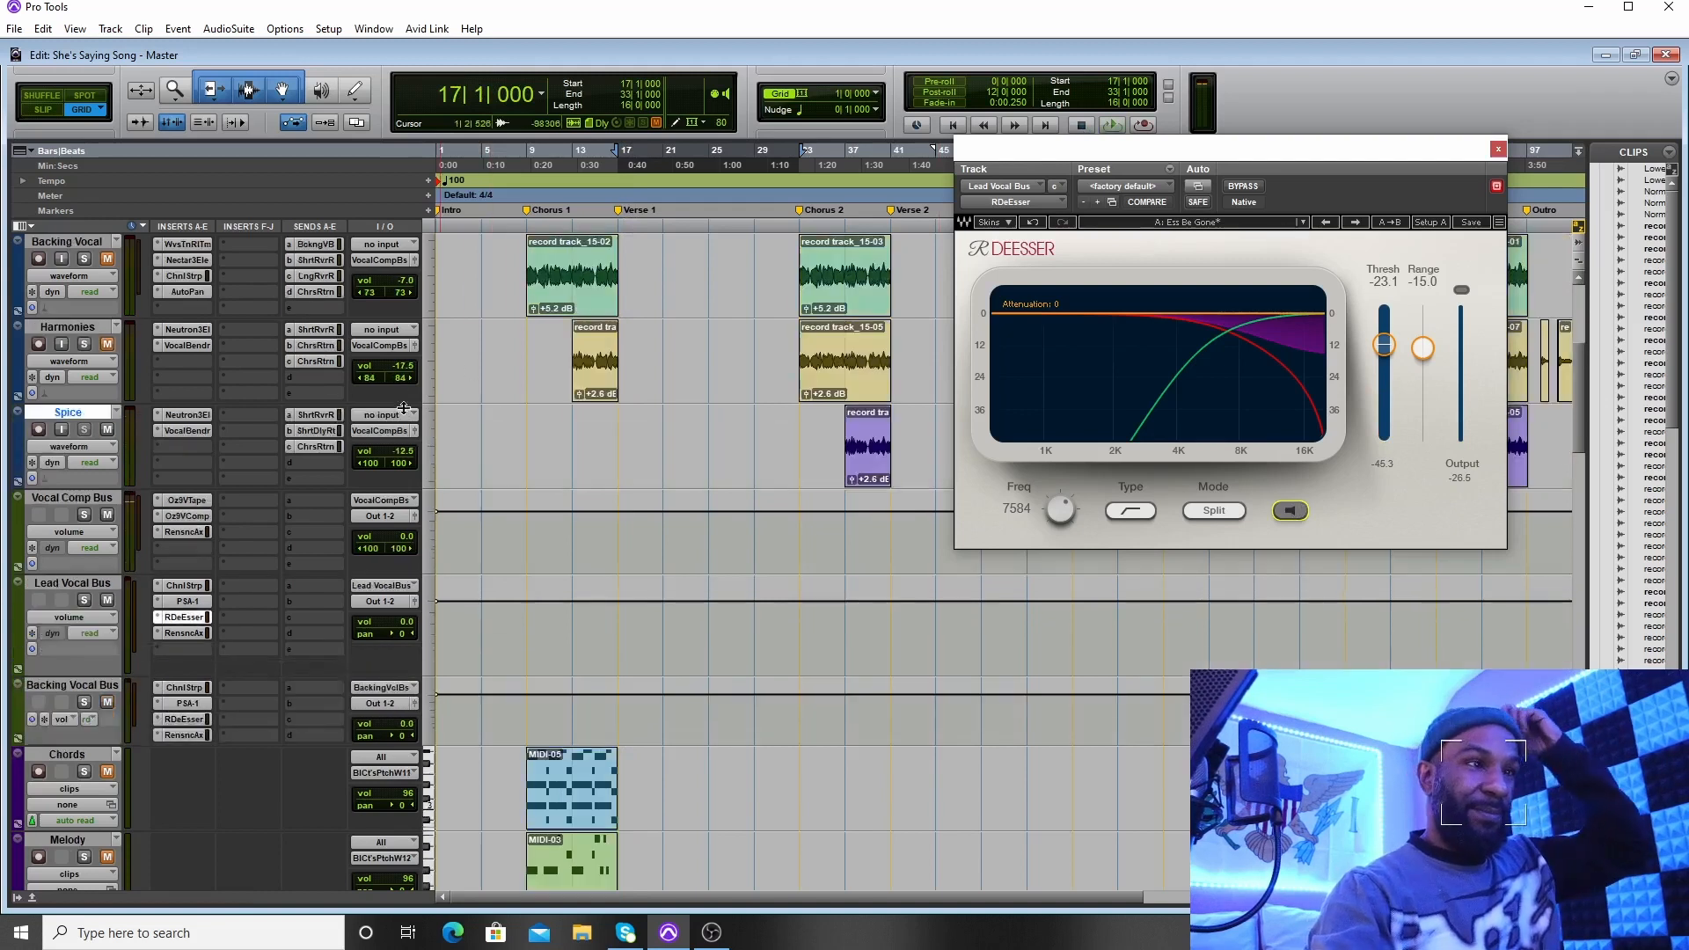
pyautogui.scroll(-4, 125, 771)
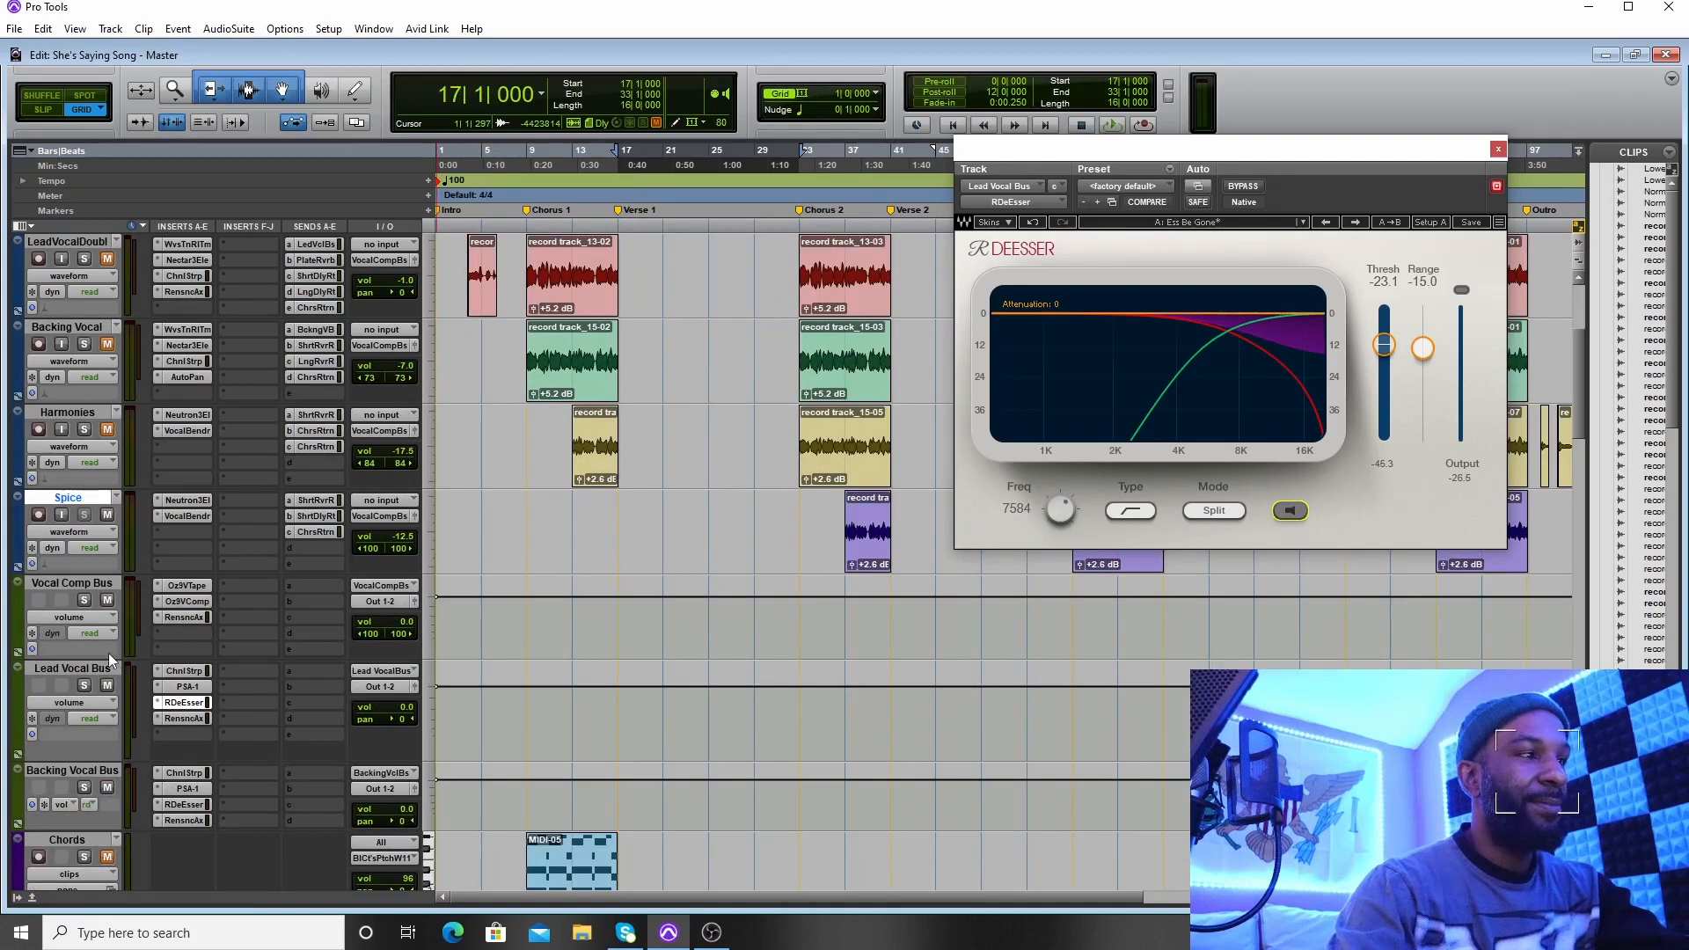
pyautogui.click(1290, 512)
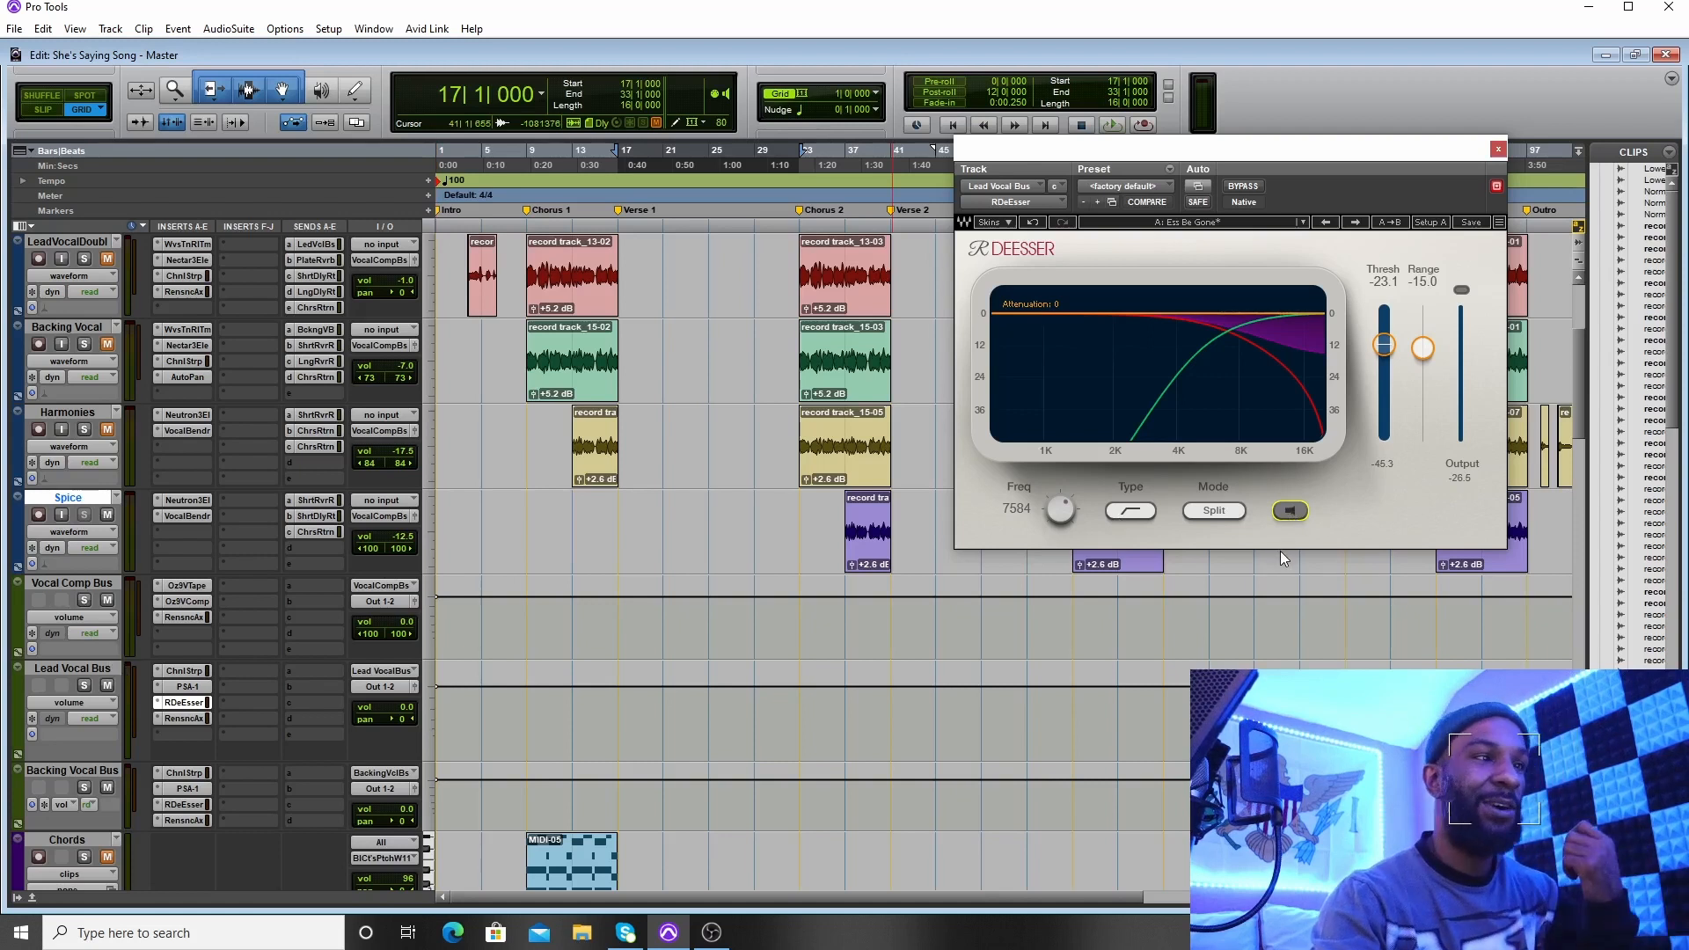
pyautogui.click(1498, 150)
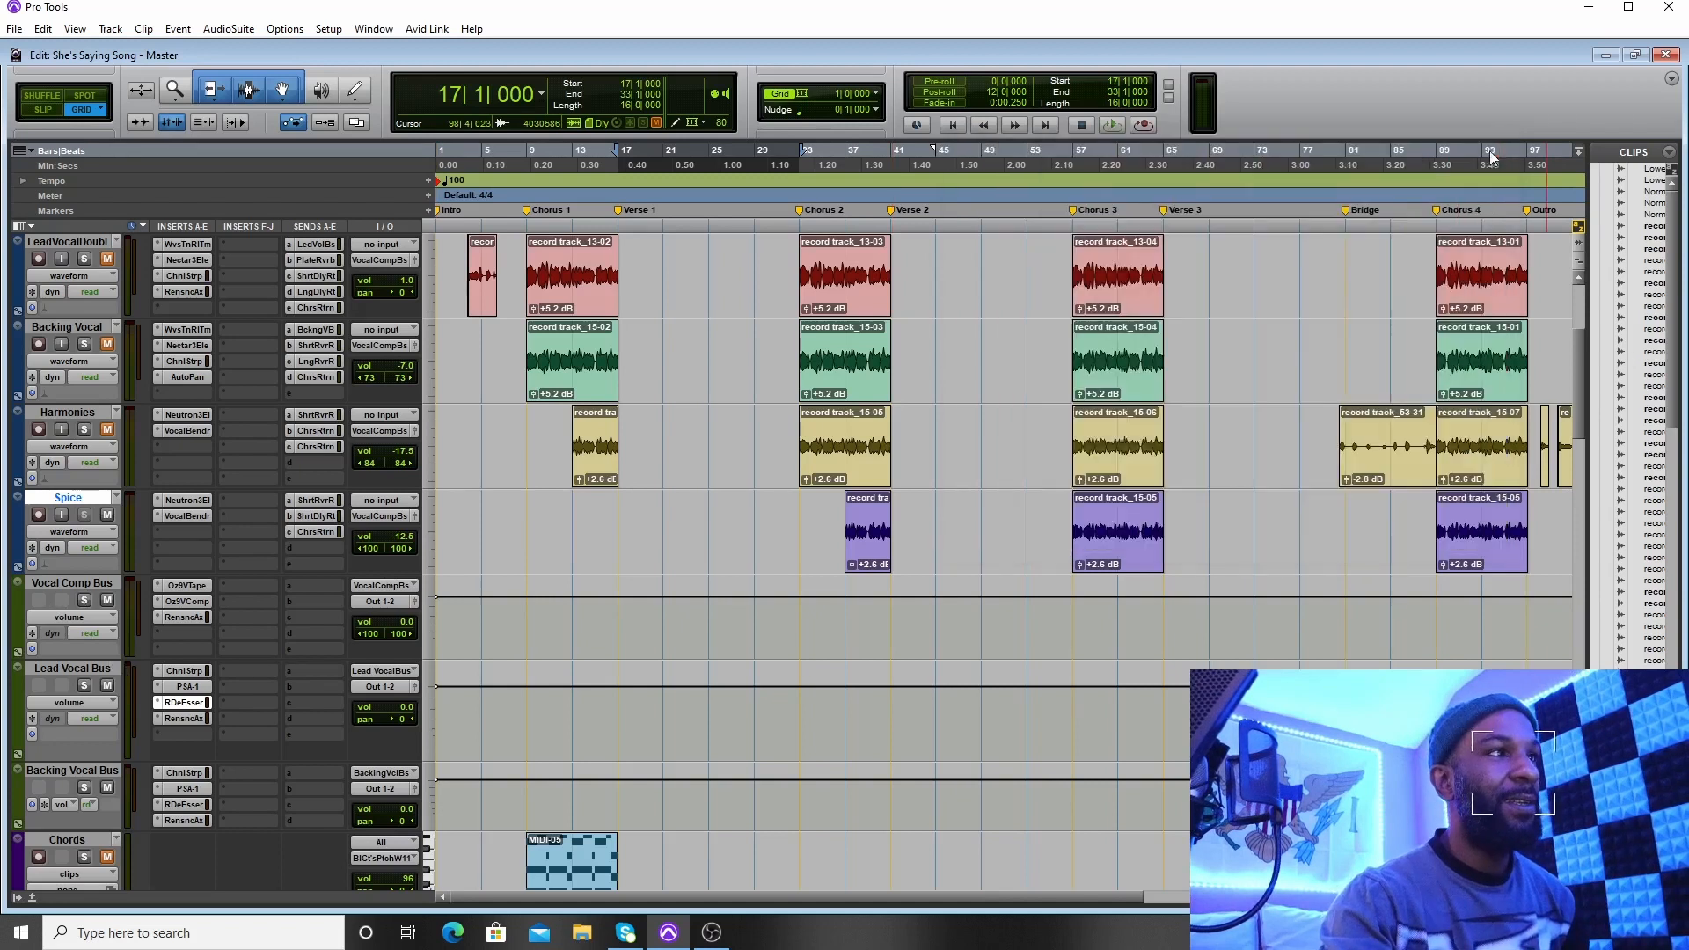
# Review the Renaissance Axx compressor settings on the Vocal Comp Bus and the Lead Vocal Bus, closing each plug-in window
pyautogui.click(180, 617)
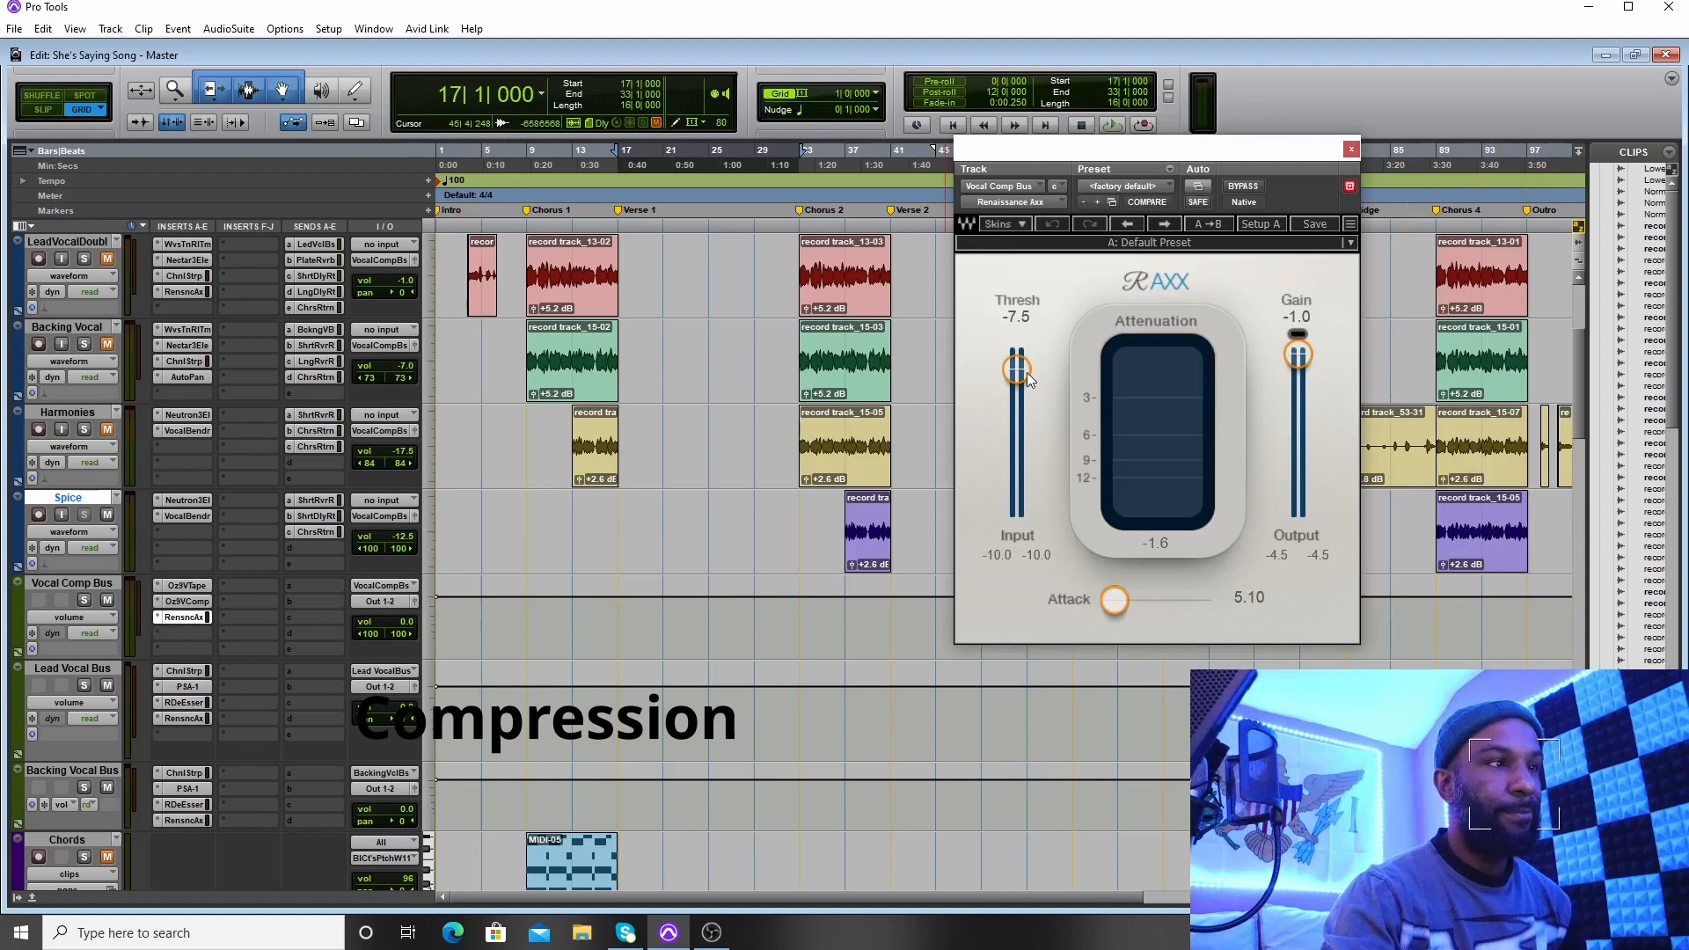
pyautogui.click(1350, 150)
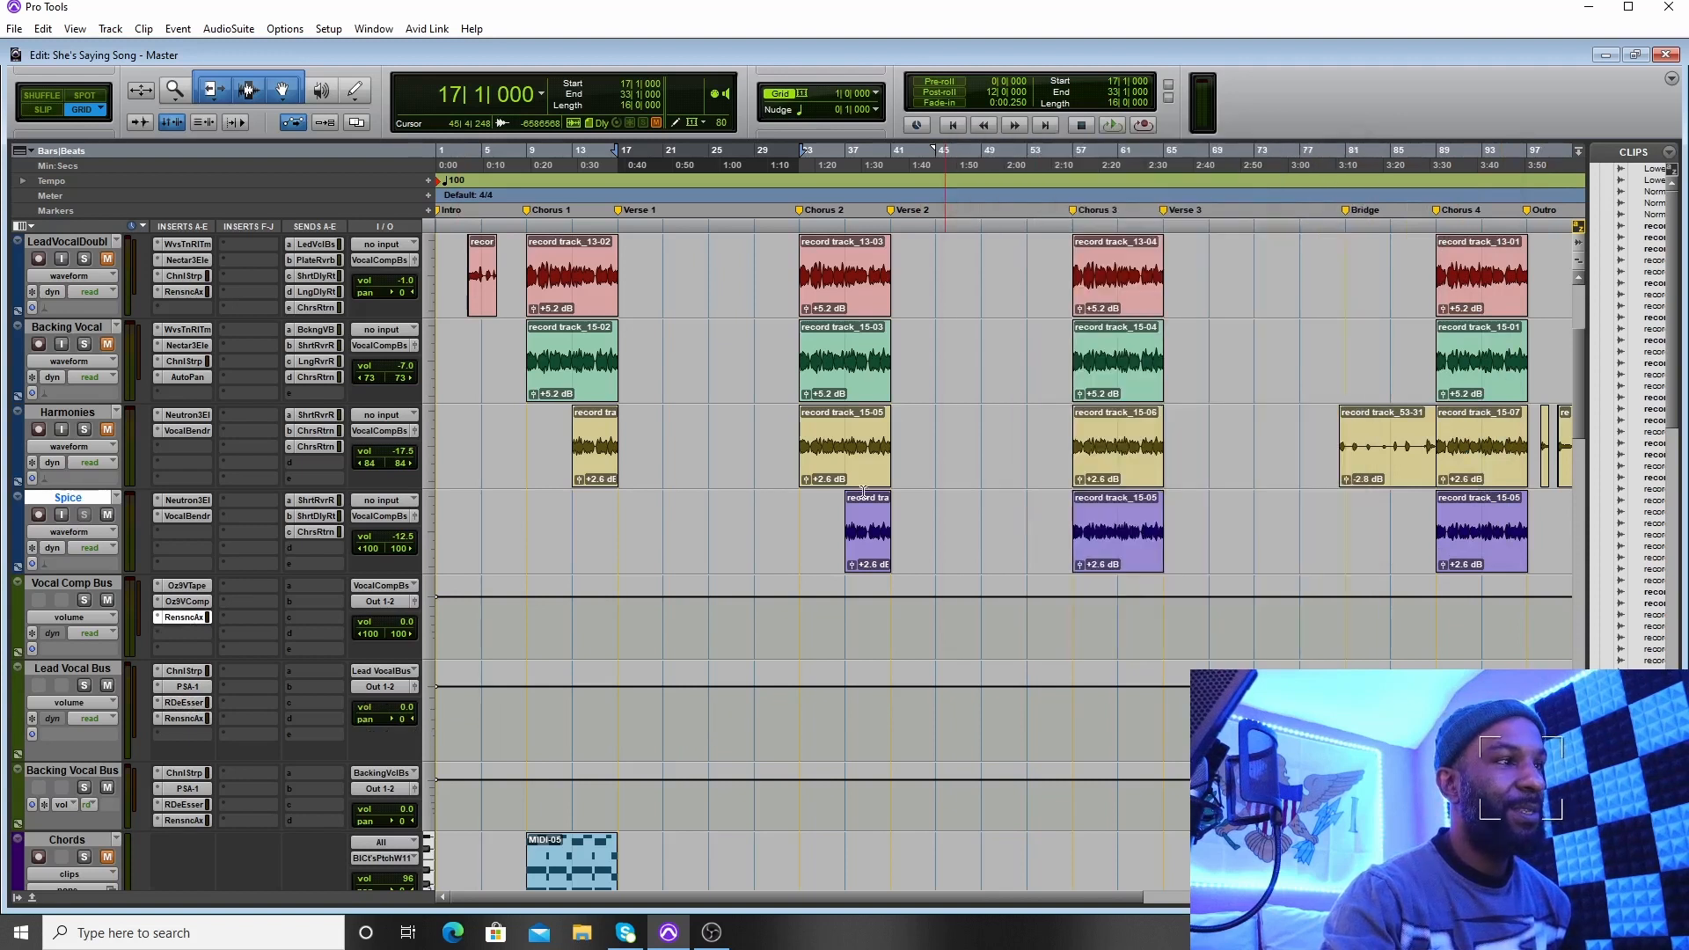
pyautogui.click(179, 719)
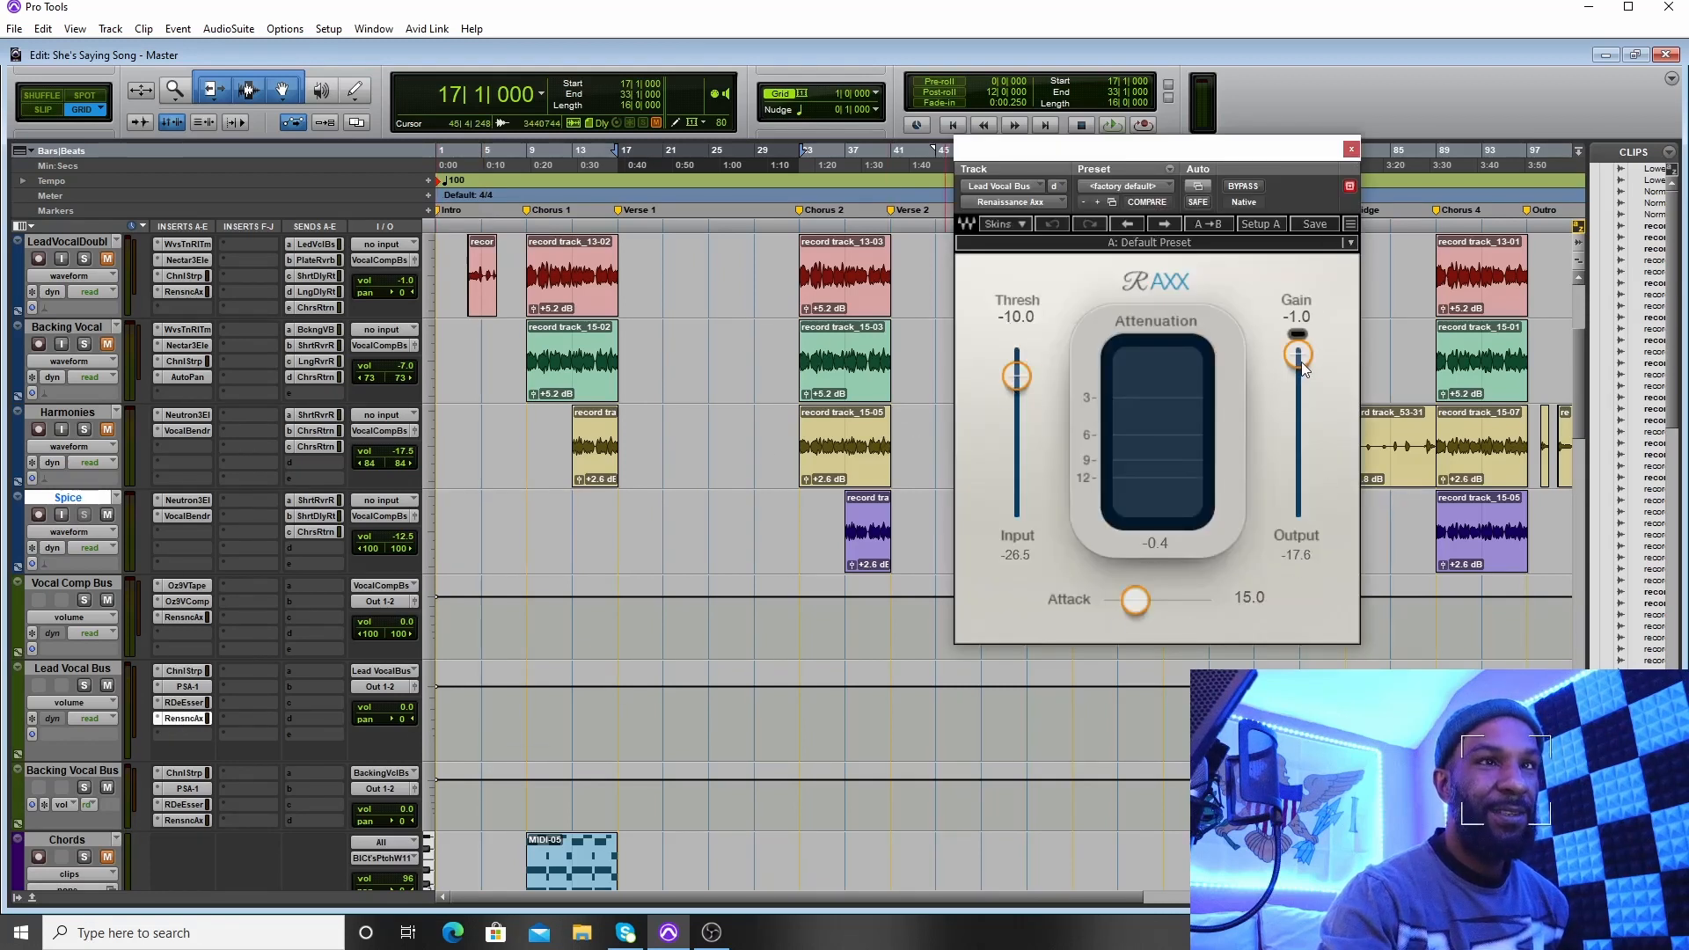
pyautogui.click(1351, 149)
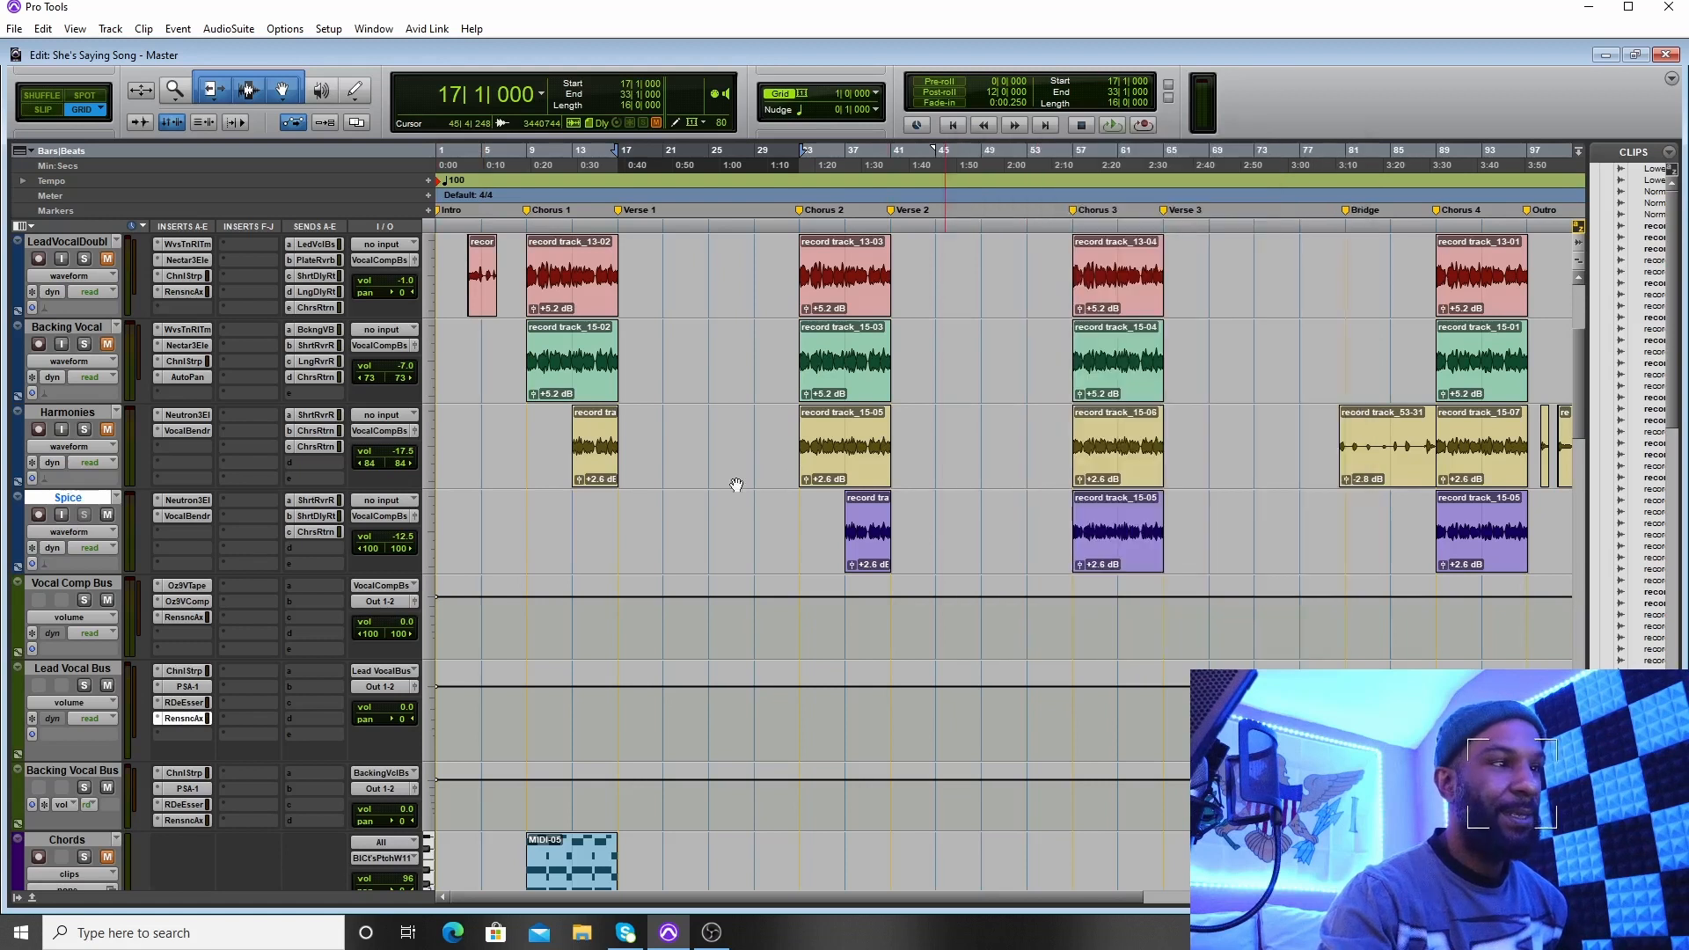
# Compare the Lead Vocal with send A to the Lead Vocal Bus muted and unmuted during Verse 1 playback, leave it unmuted, and close its window
pyautogui.scroll(5, 275, 523)
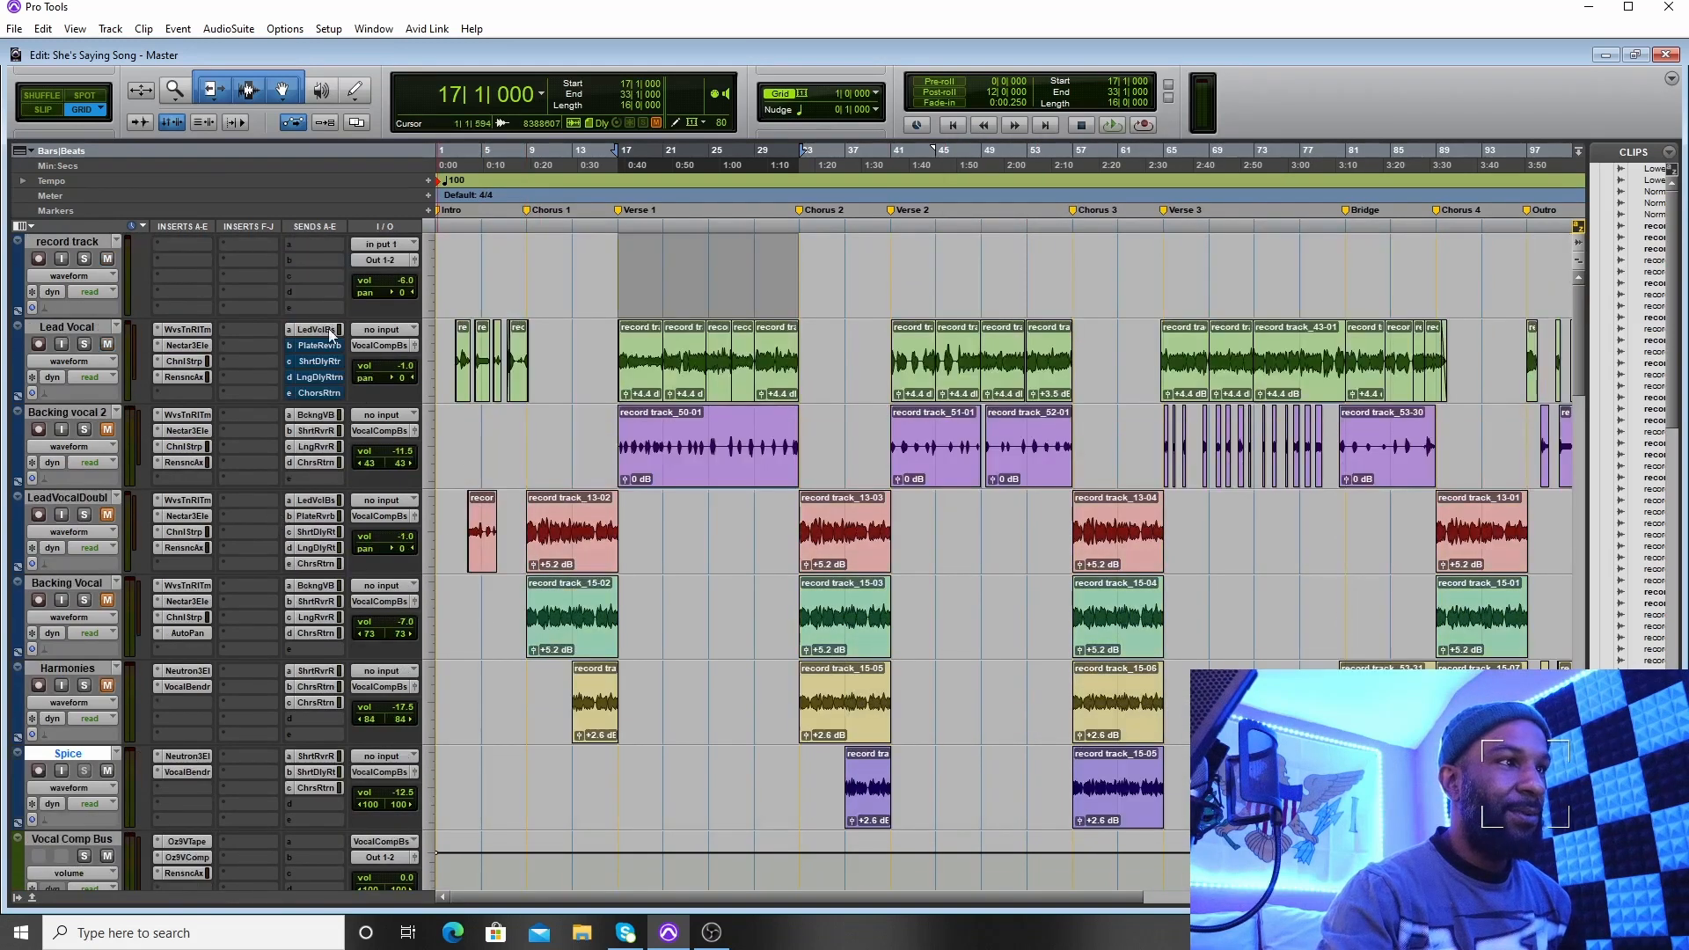
pyautogui.click(315, 328)
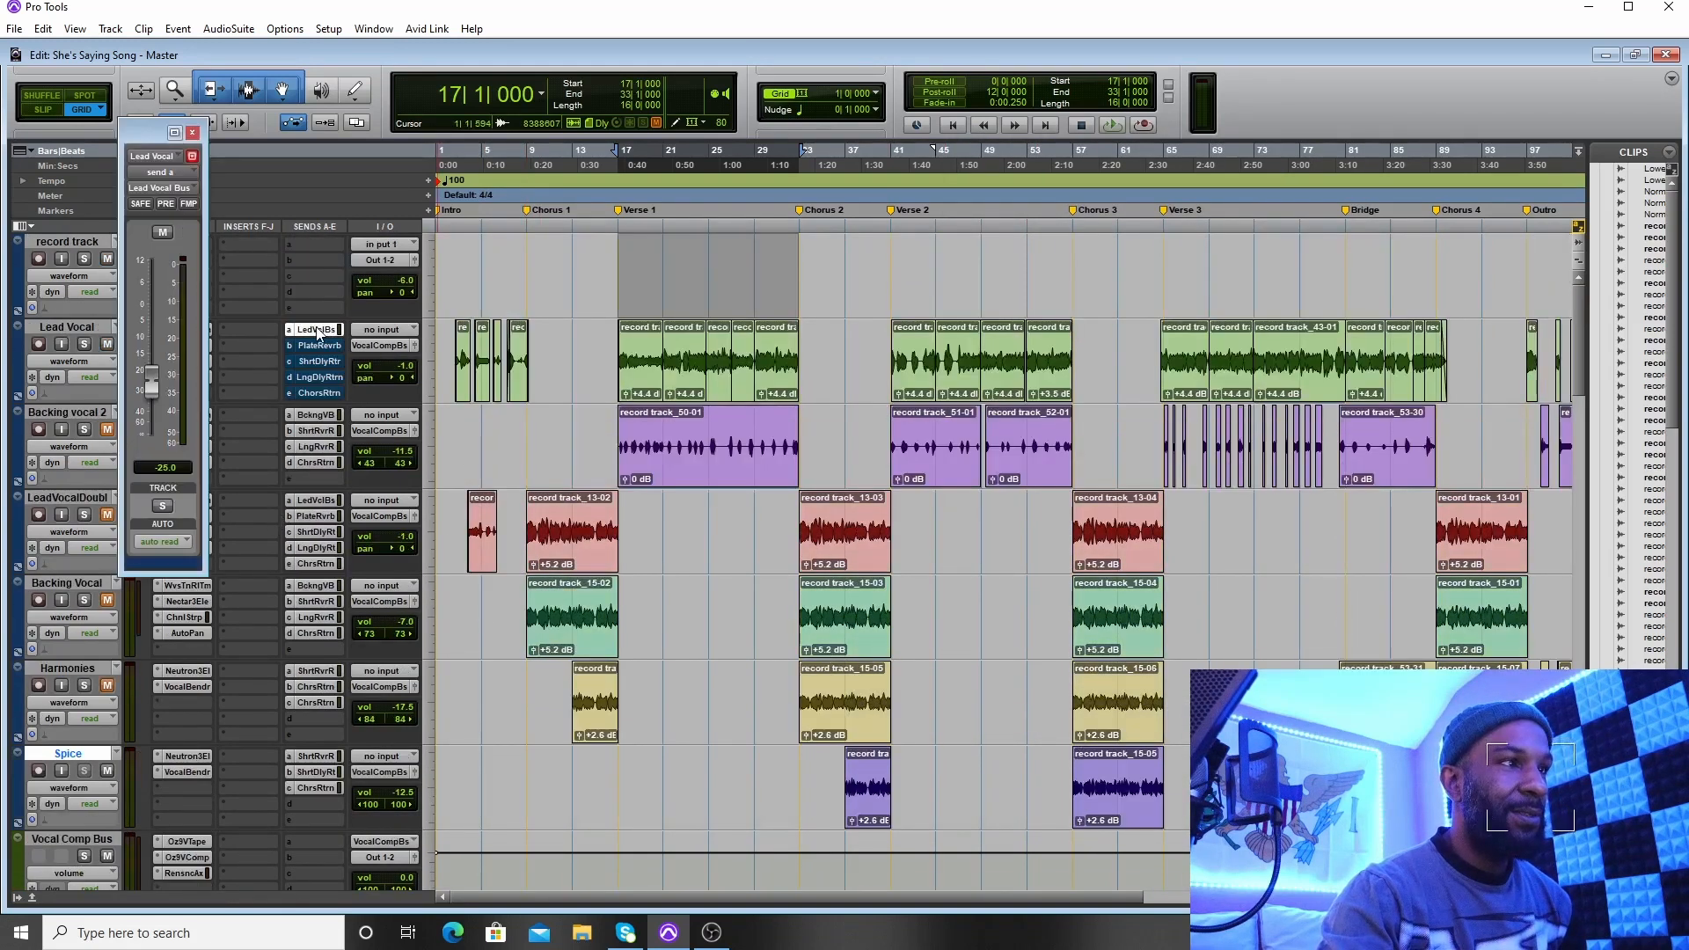
pyautogui.rightClick(317, 332)
pyautogui.click(339, 338)
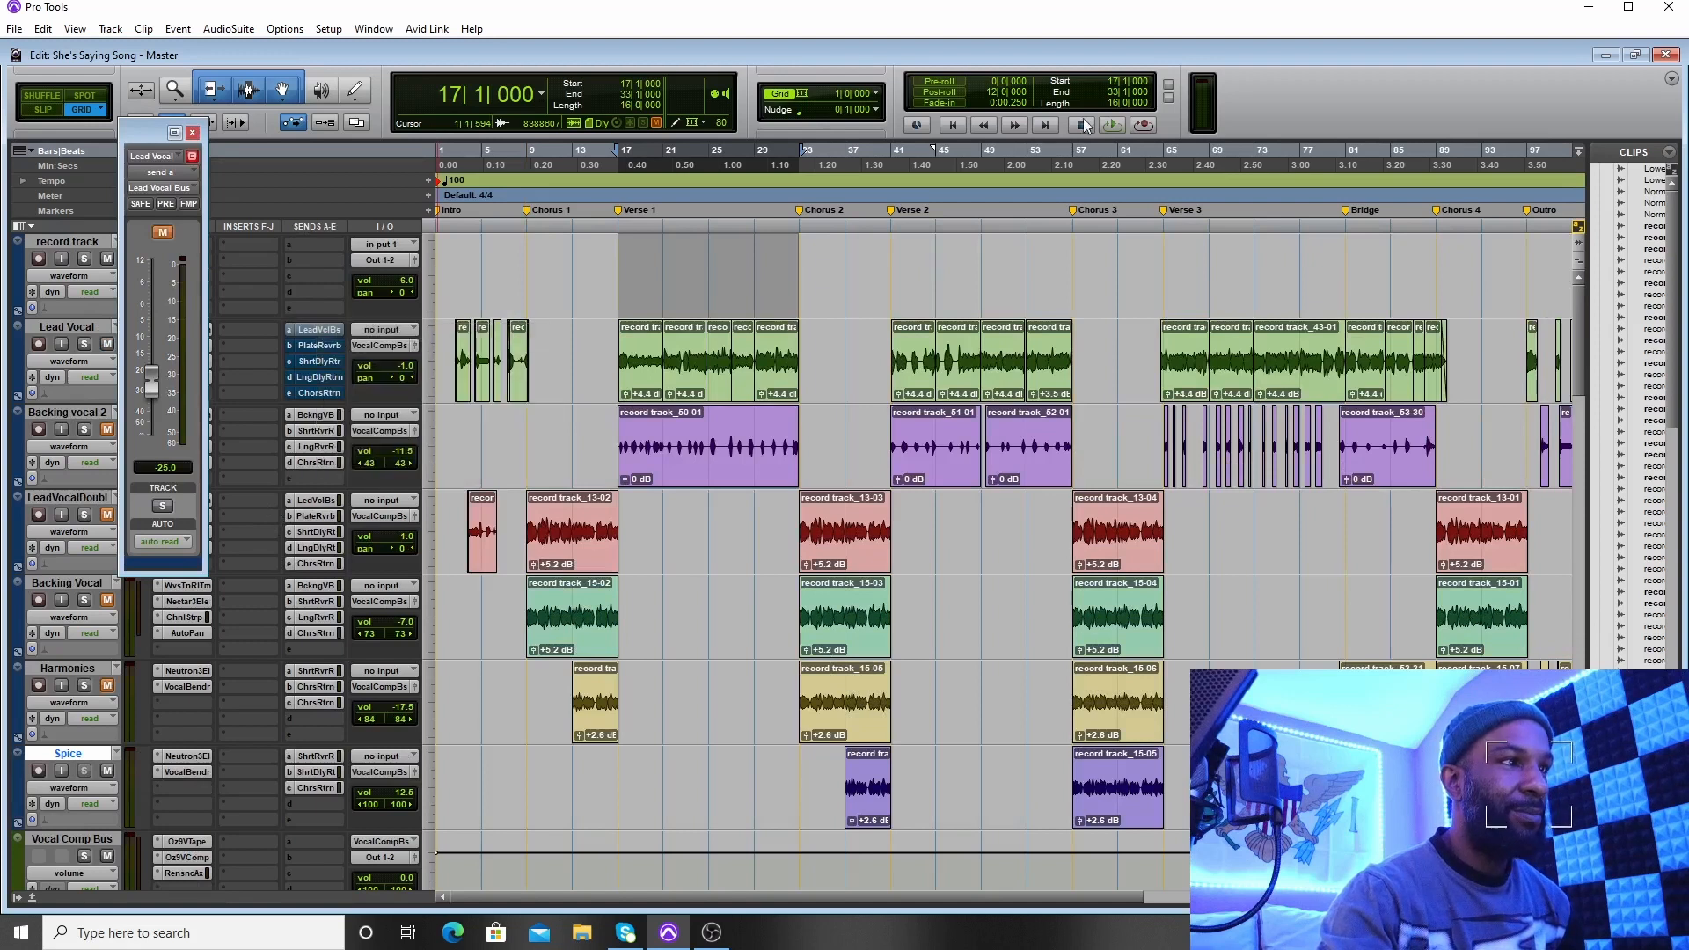
pyautogui.click(1113, 125)
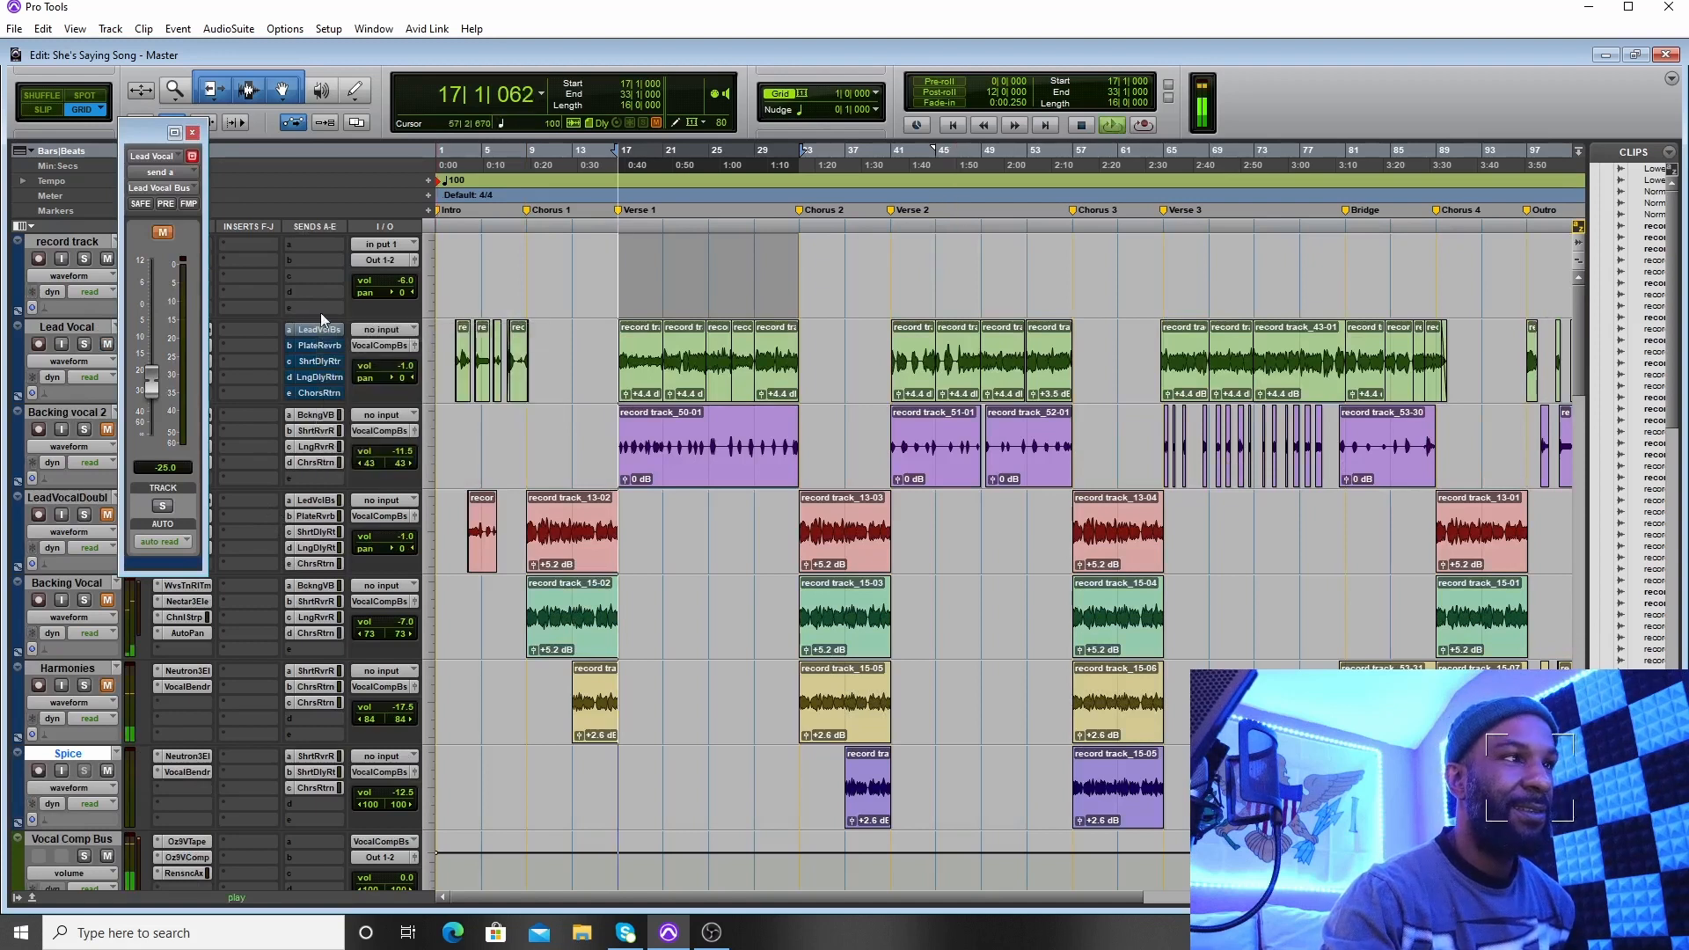
pyautogui.click(164, 234)
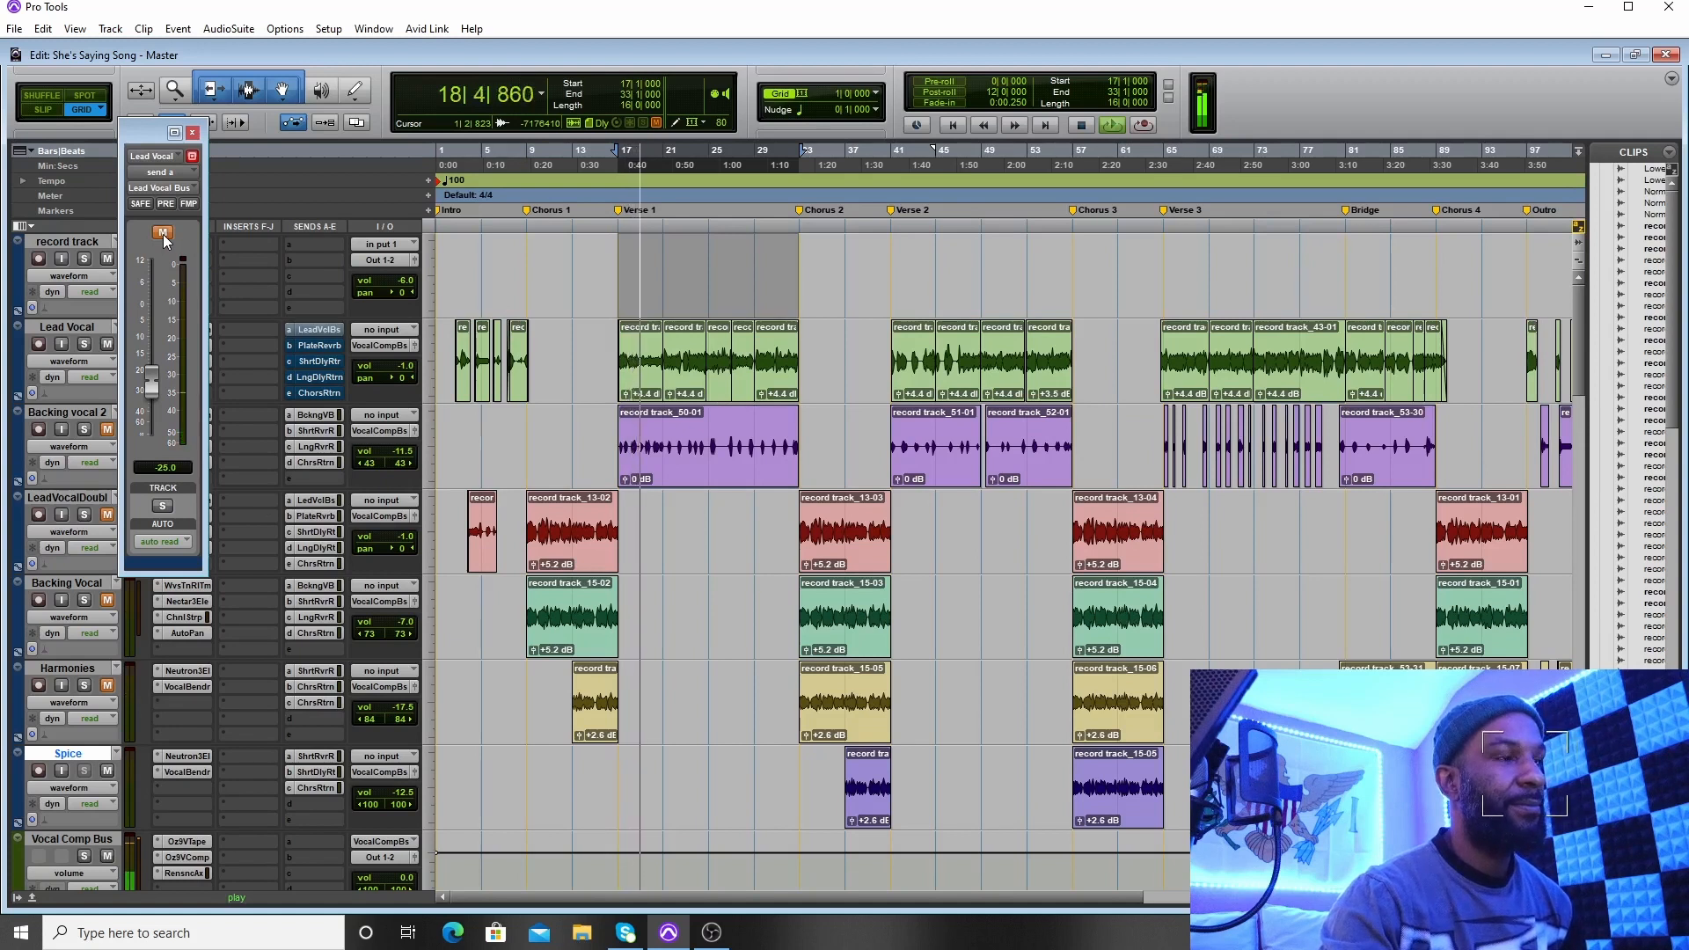
pyautogui.click(164, 234)
pyautogui.click(164, 234)
pyautogui.click(163, 234)
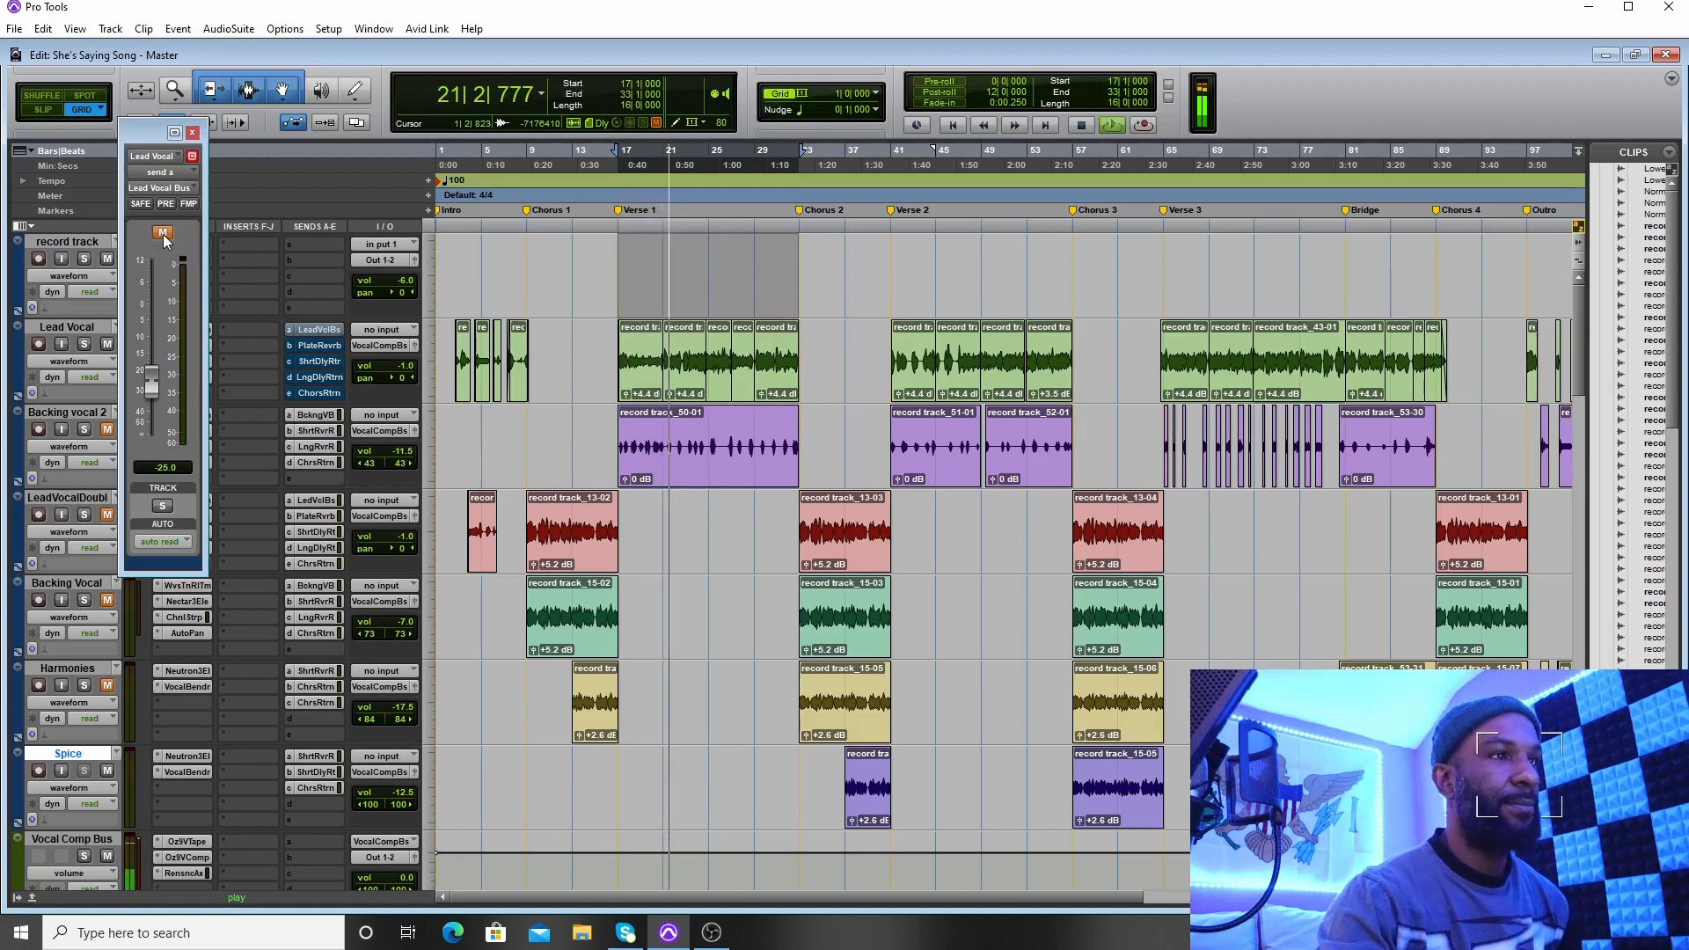
pyautogui.click(164, 234)
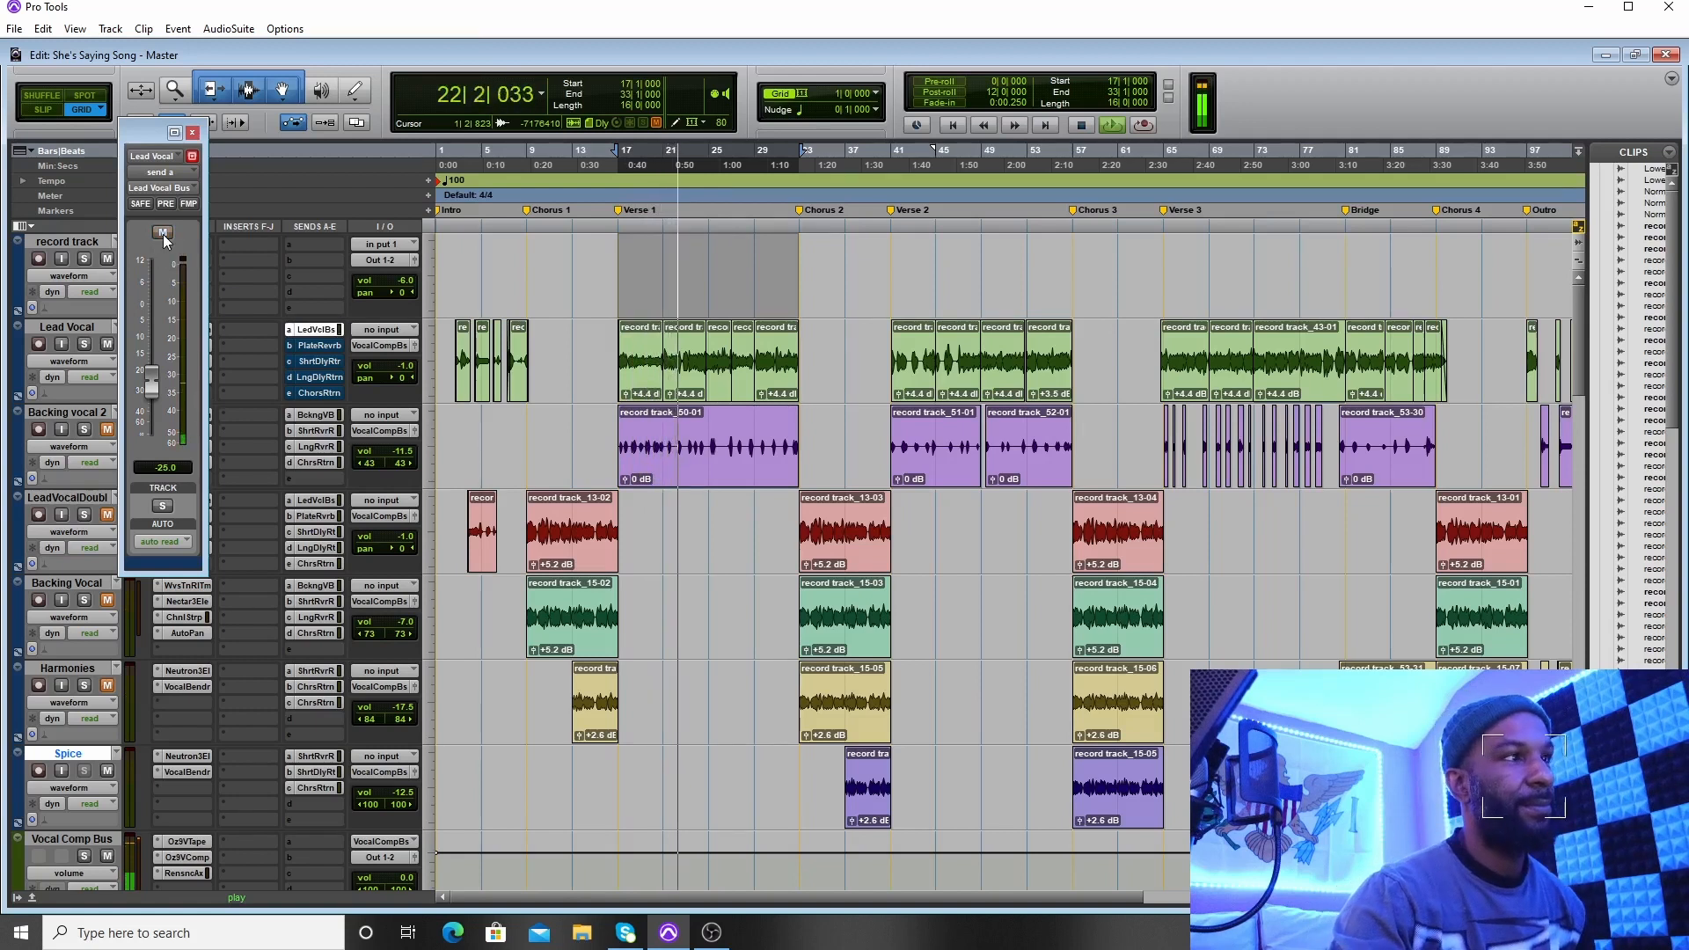
pyautogui.click(163, 234)
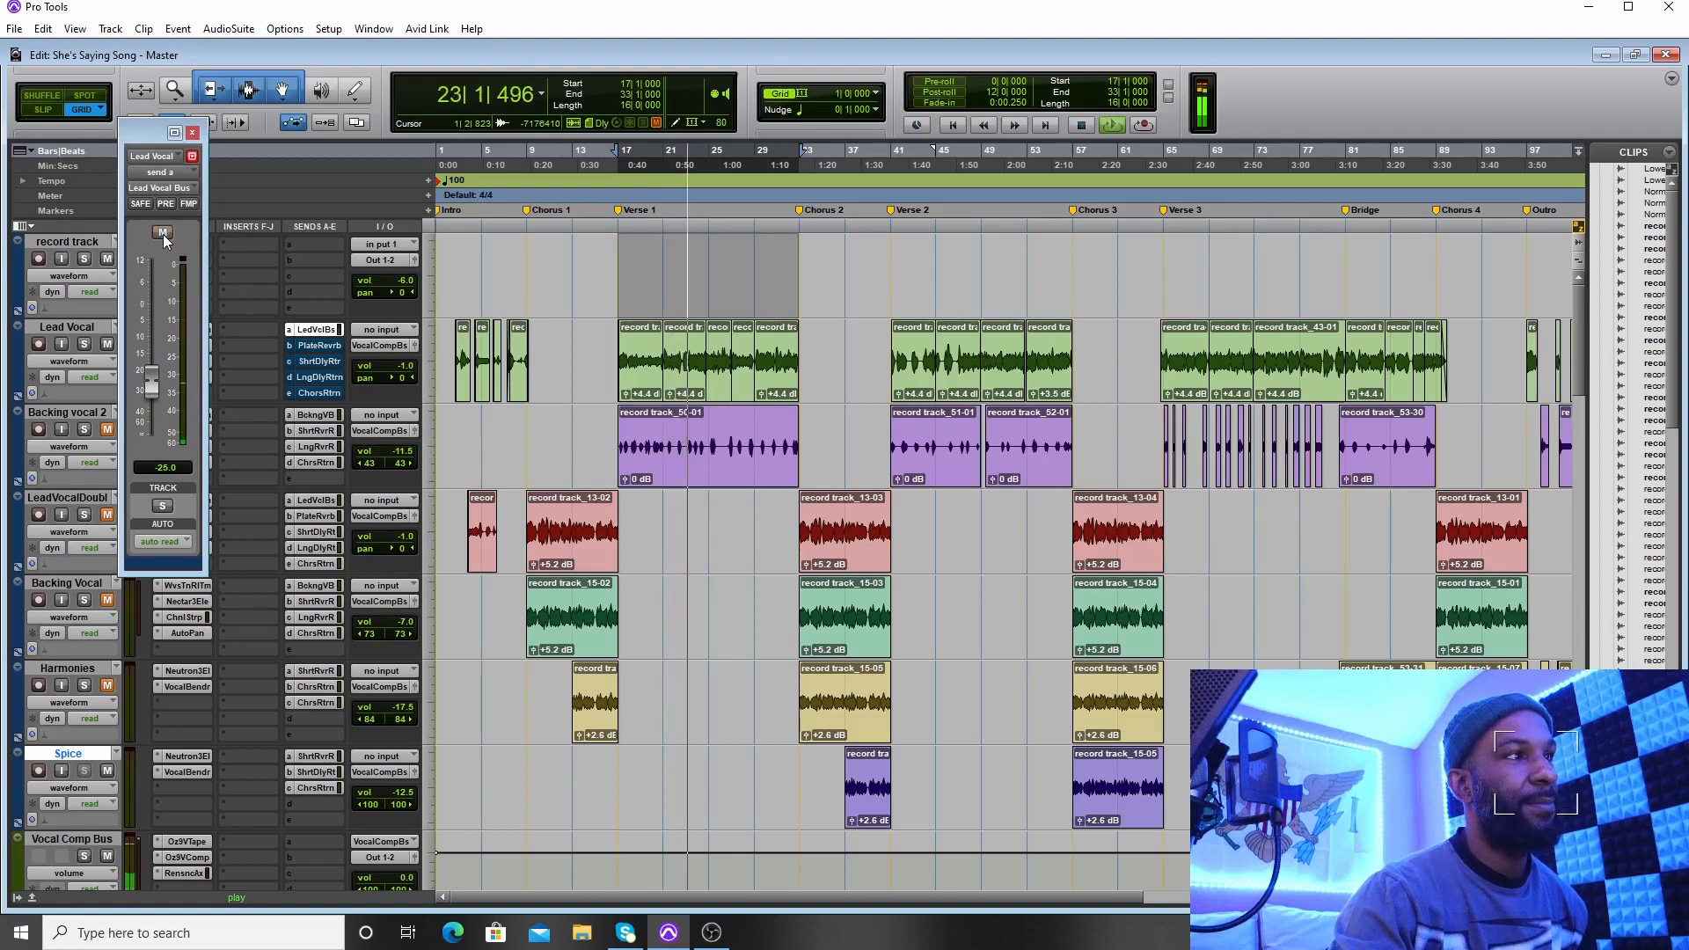
pyautogui.click(192, 133)
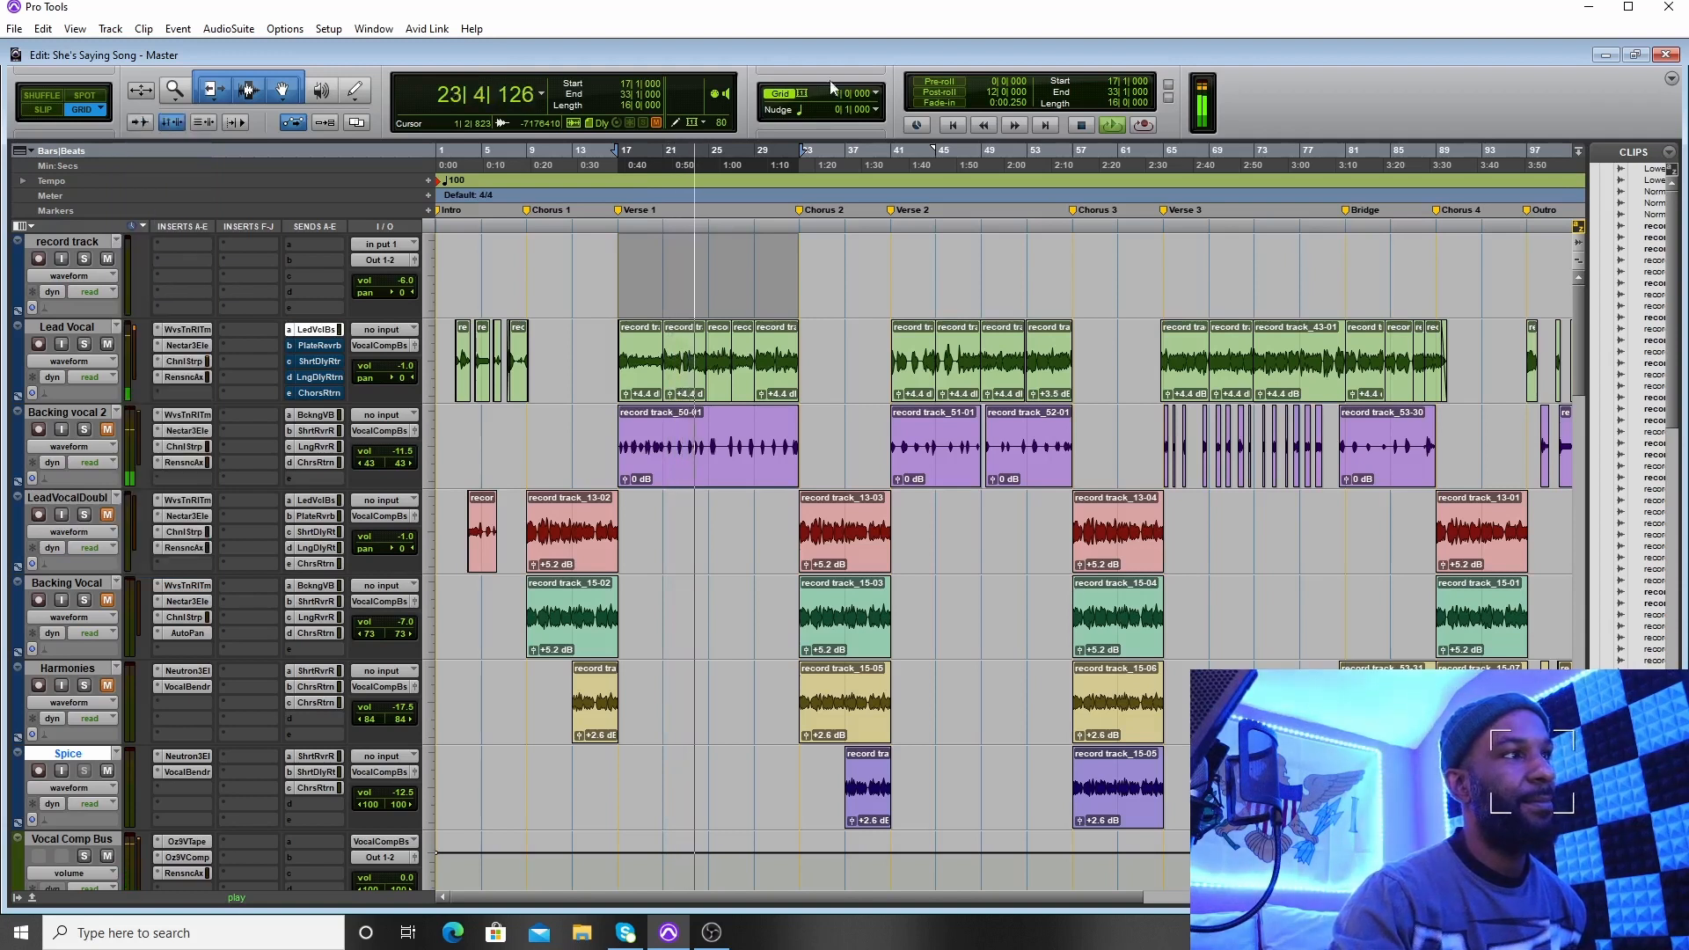
pyautogui.click(1081, 126)
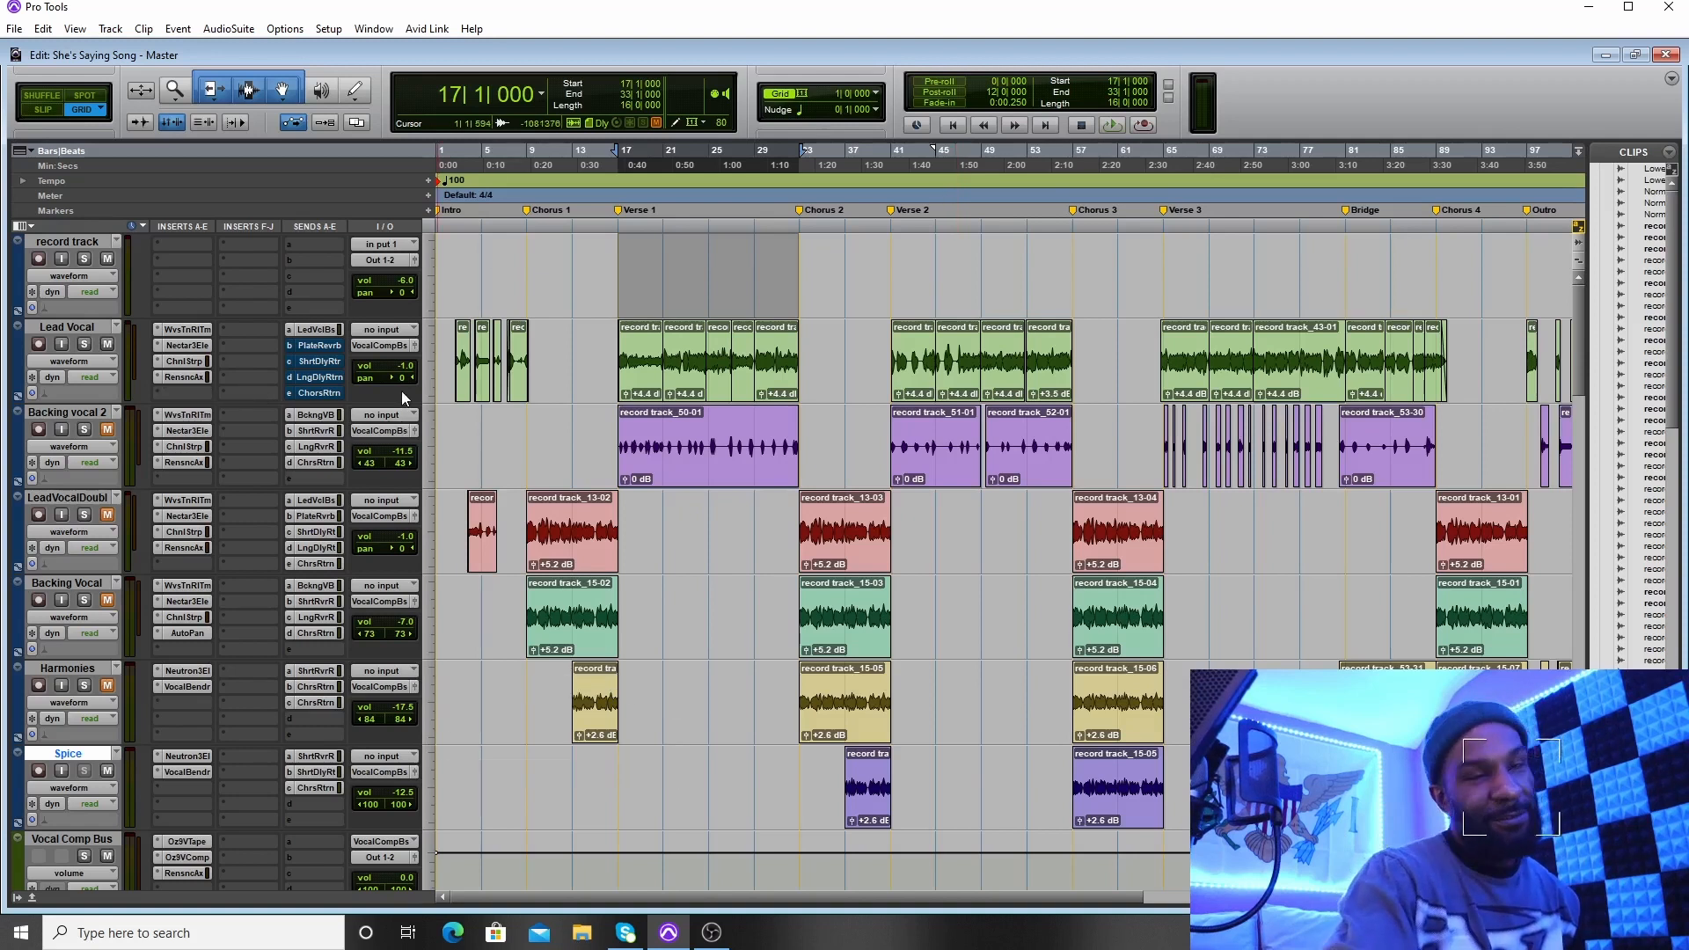
# Open the Lead Vocal's send B to Plate Reverb, locate the Plate Reverb return track, and move the send window clear of its inserts
pyautogui.click(310, 348)
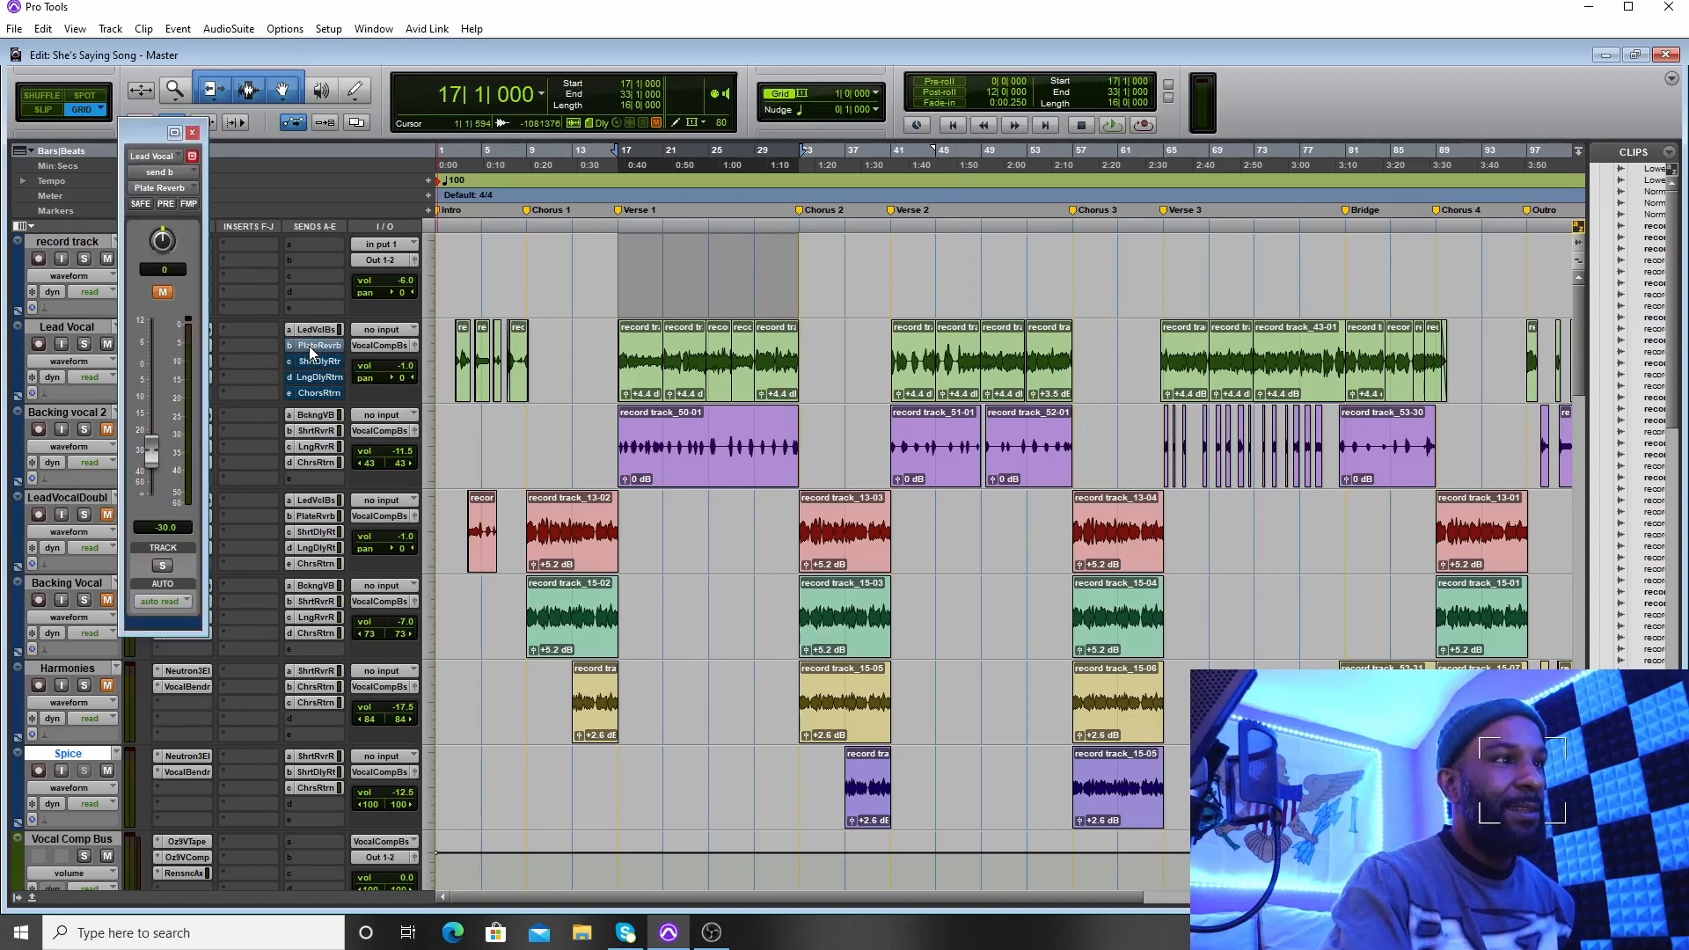
pyautogui.scroll(-6, 225, 424)
pyautogui.scroll(-10, 407, 440)
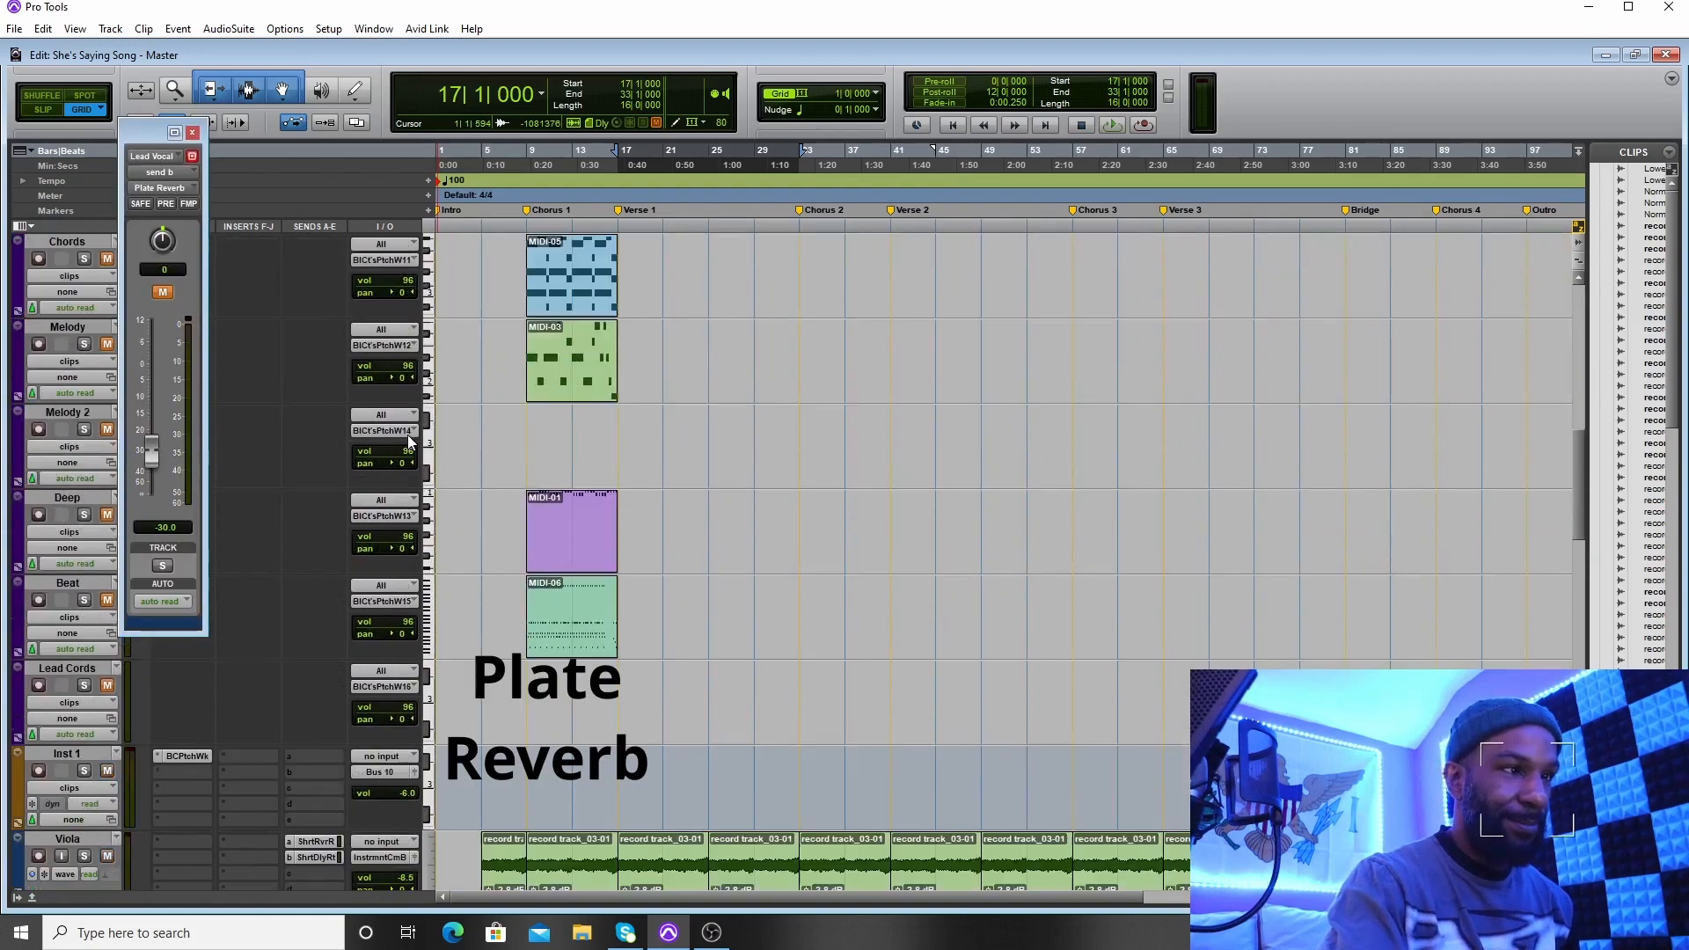
pyautogui.scroll(-15, 398, 444)
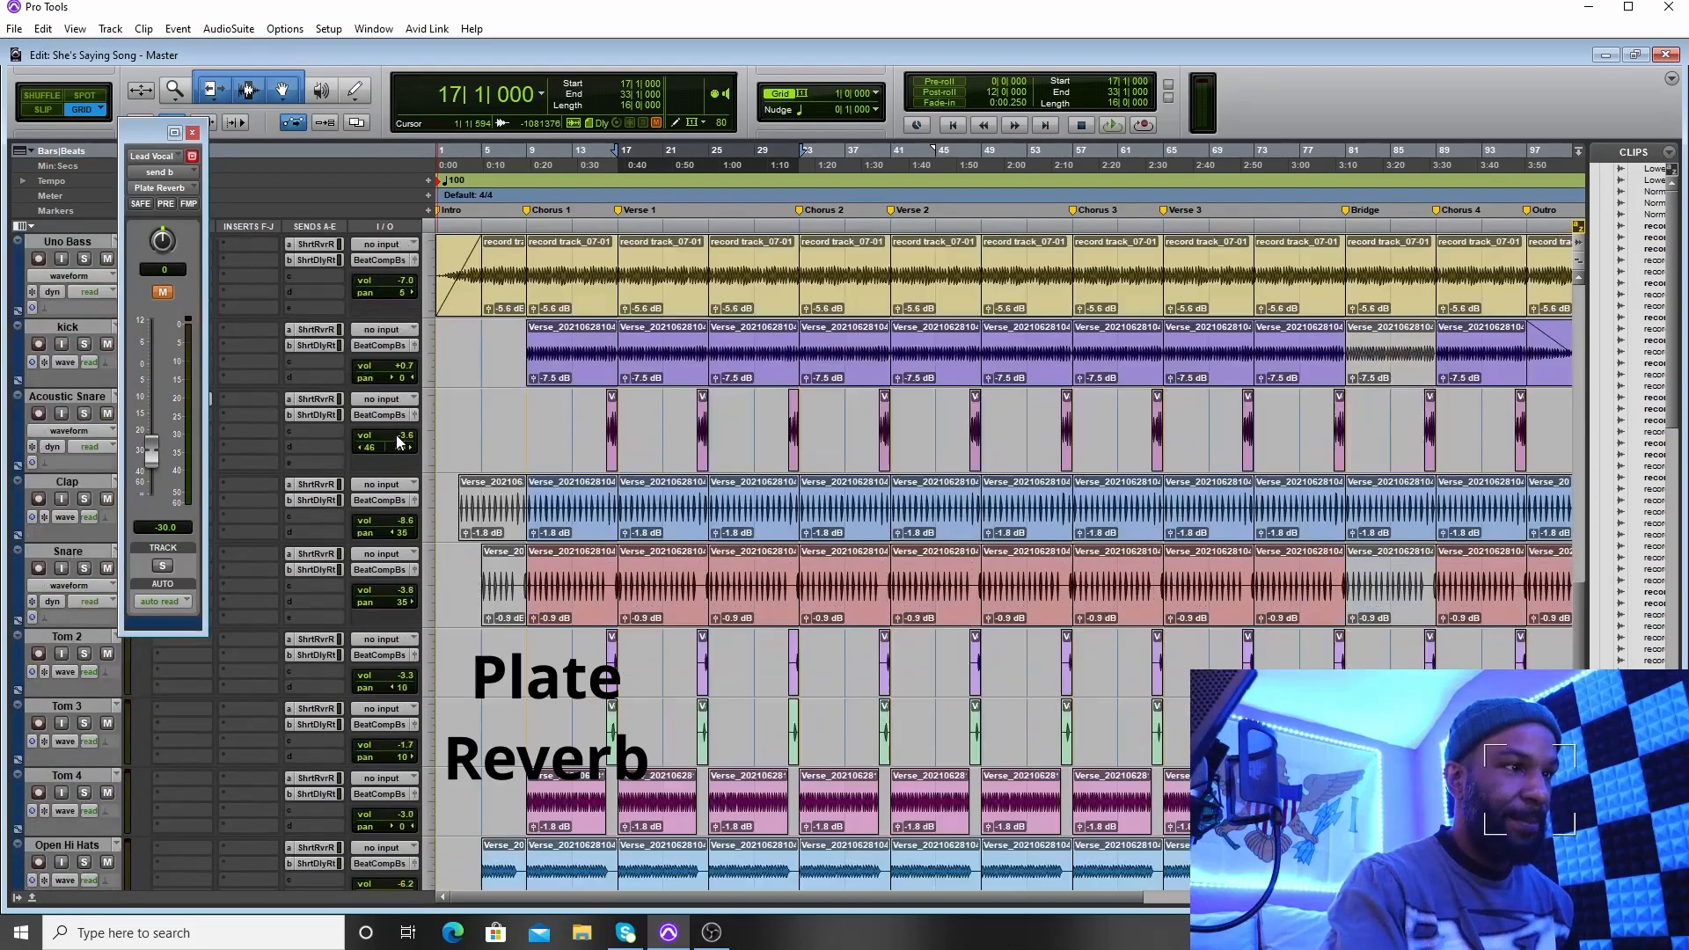
pyautogui.scroll(-4, 396, 435)
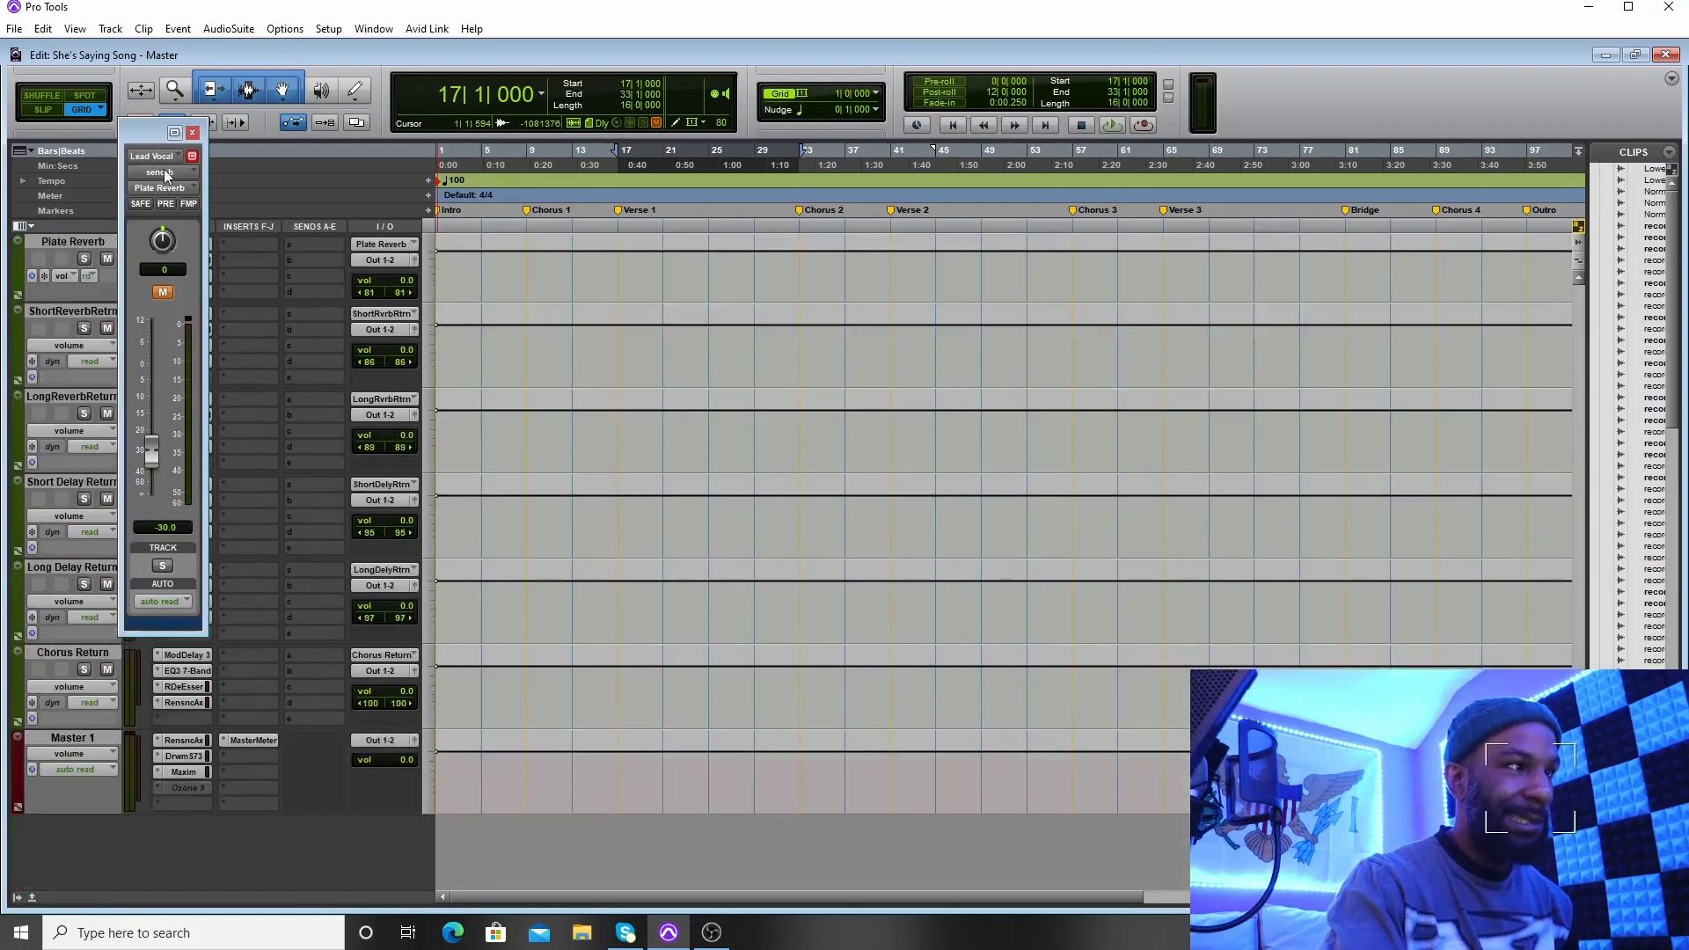
pyautogui.moveTo(150, 133); pyautogui.dragTo(790, 227)
pyautogui.scroll(5, 387, 446)
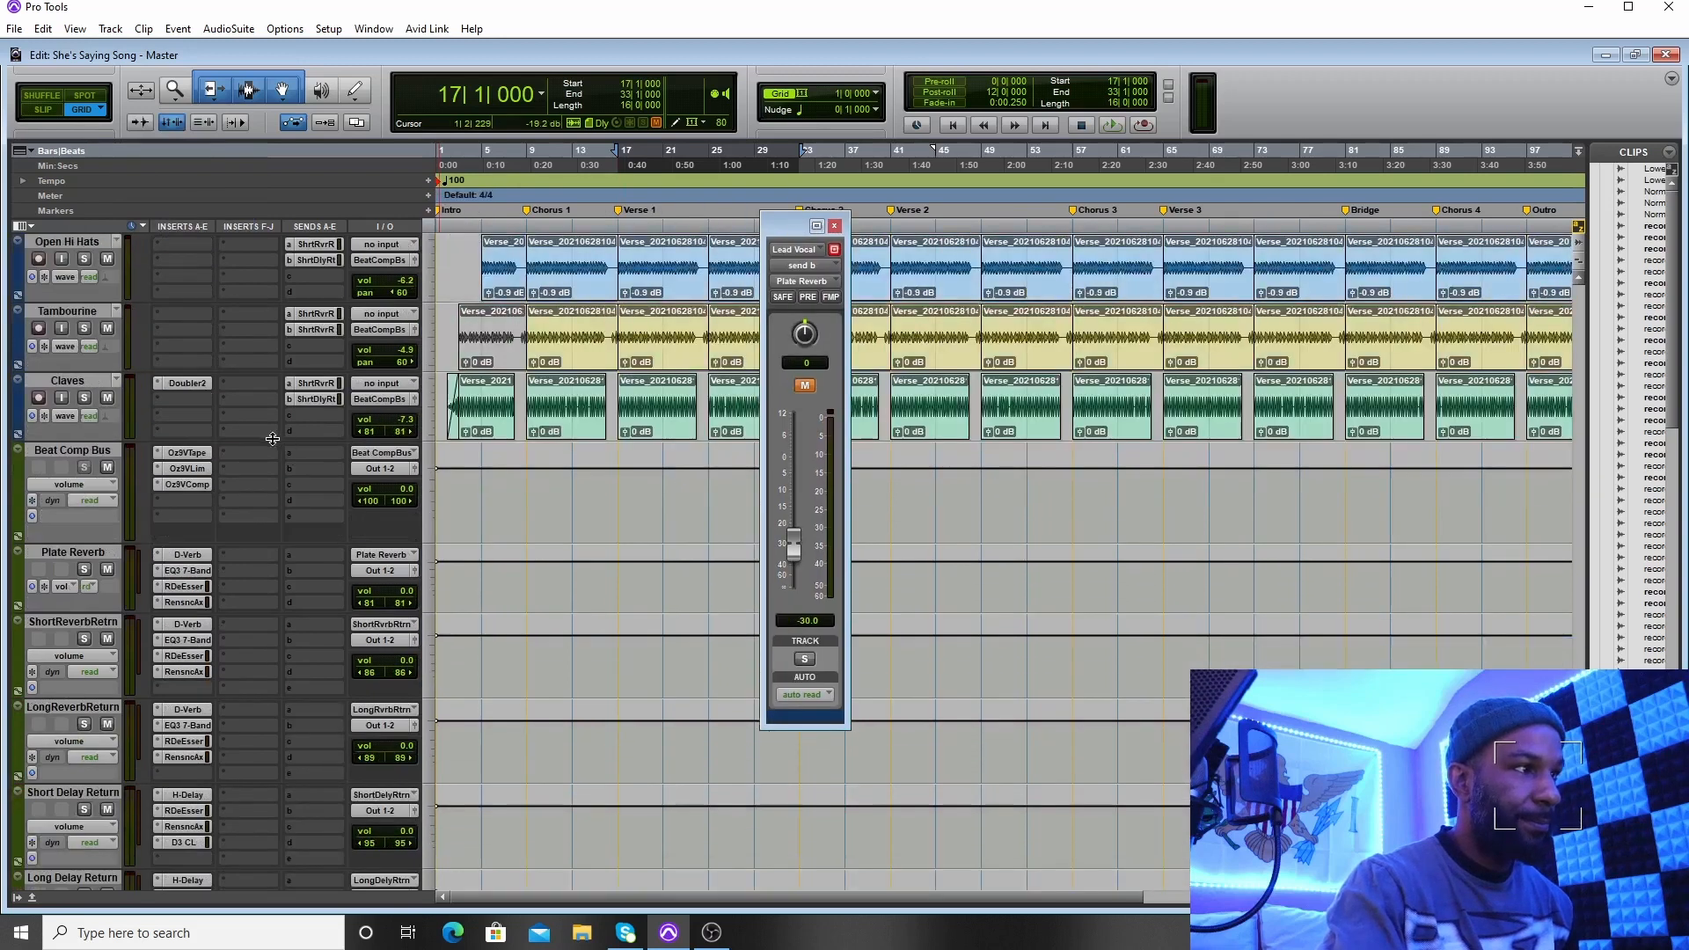
pyautogui.scroll(-1, 269, 444)
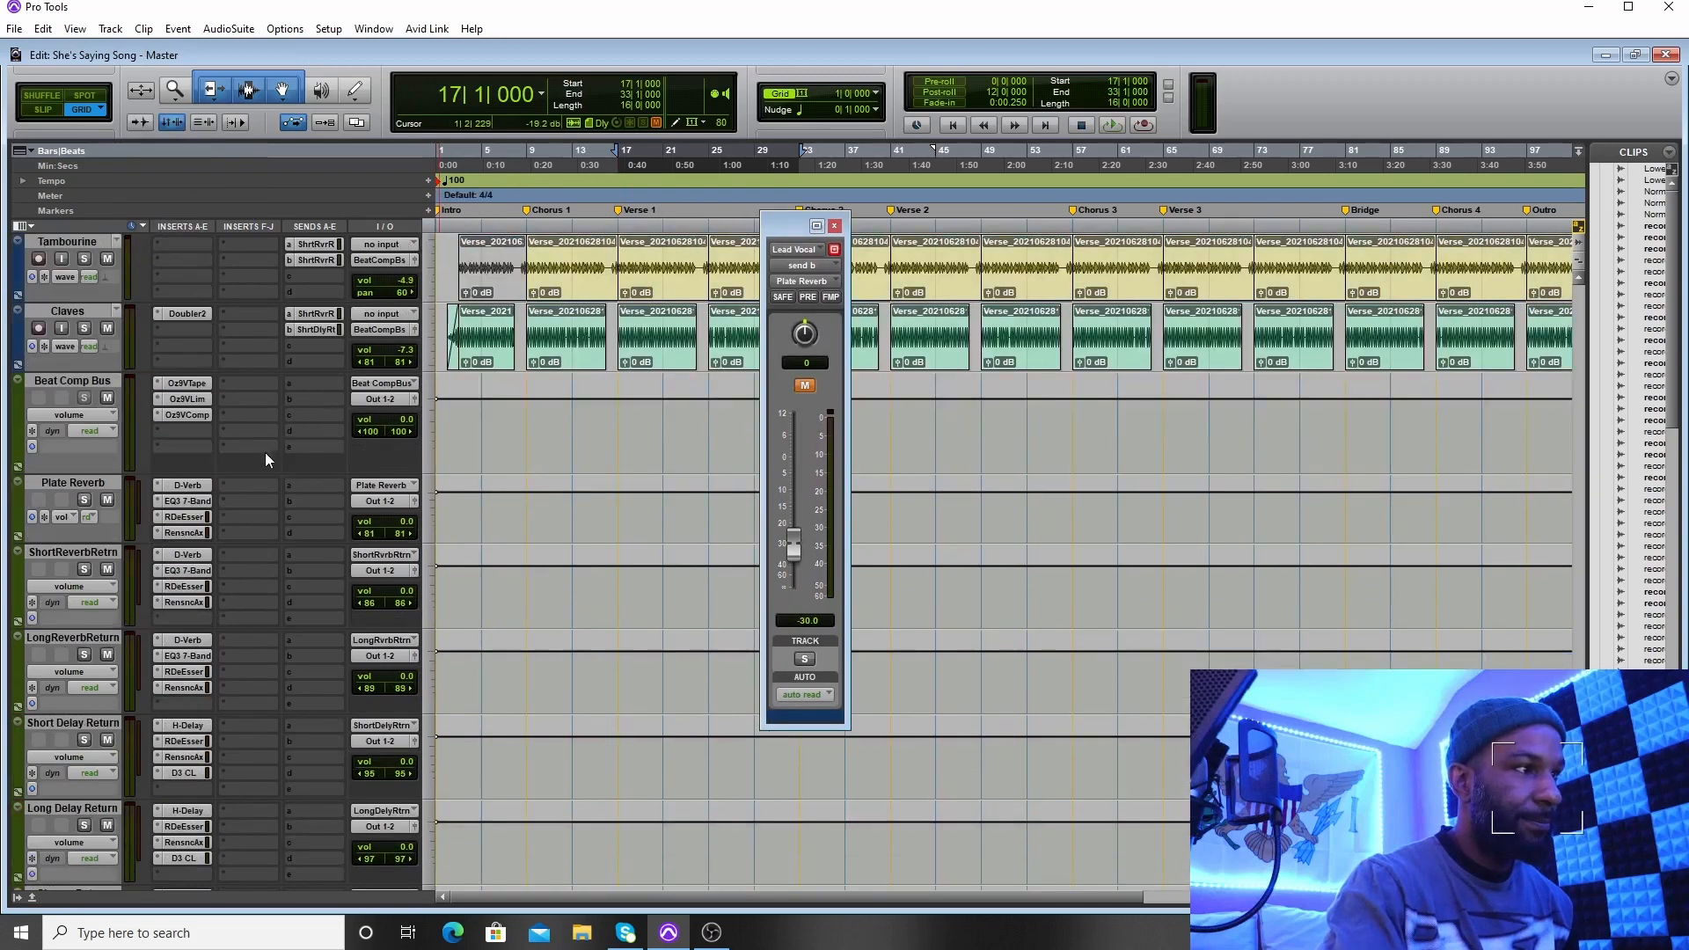
# Review the D-Verb and EQ3 7-Band settings on the Plate Reverb return, closing each plug-in window
pyautogui.click(181, 487)
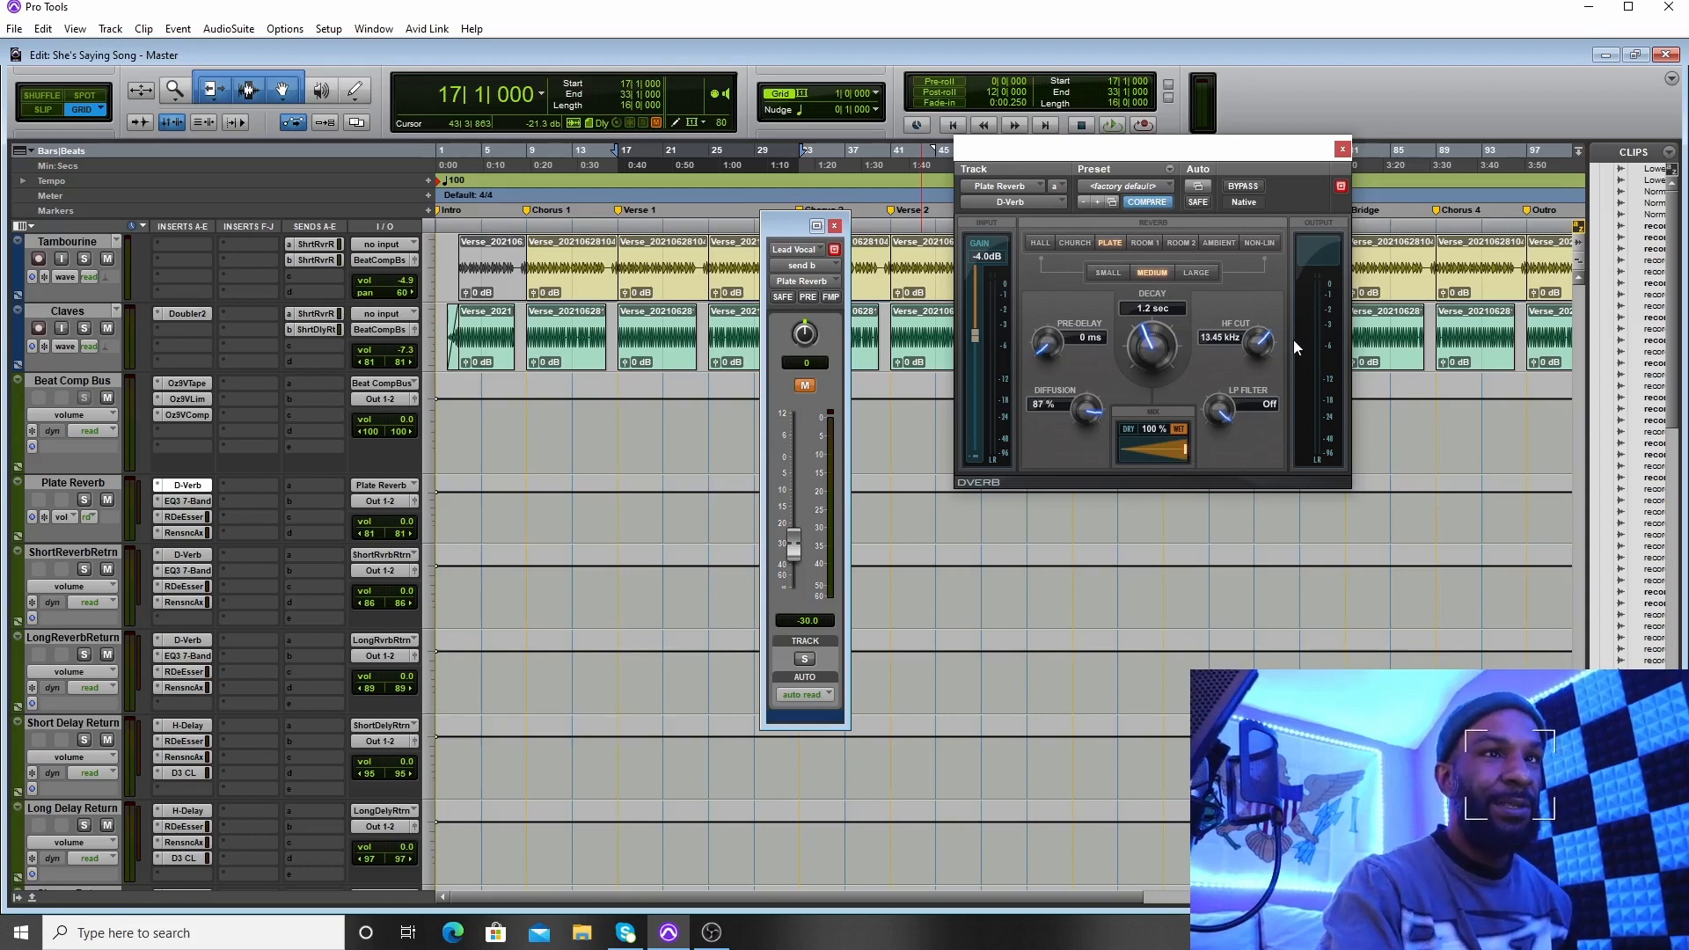
pyautogui.click(1343, 150)
pyautogui.click(195, 500)
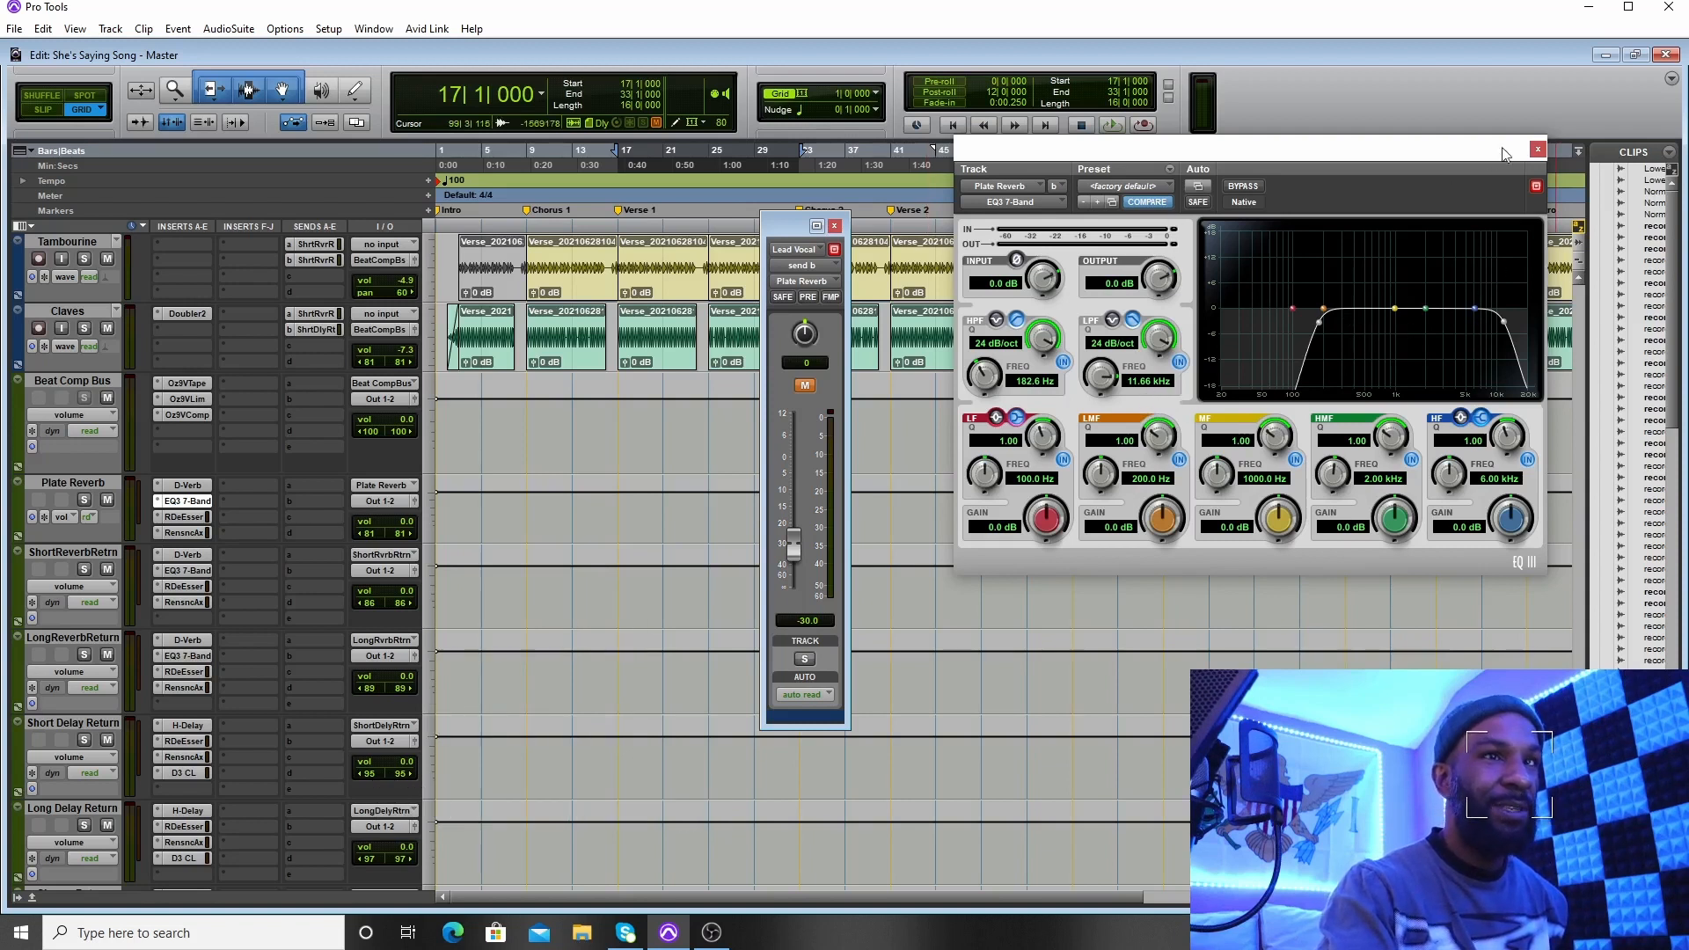
pyautogui.click(1536, 151)
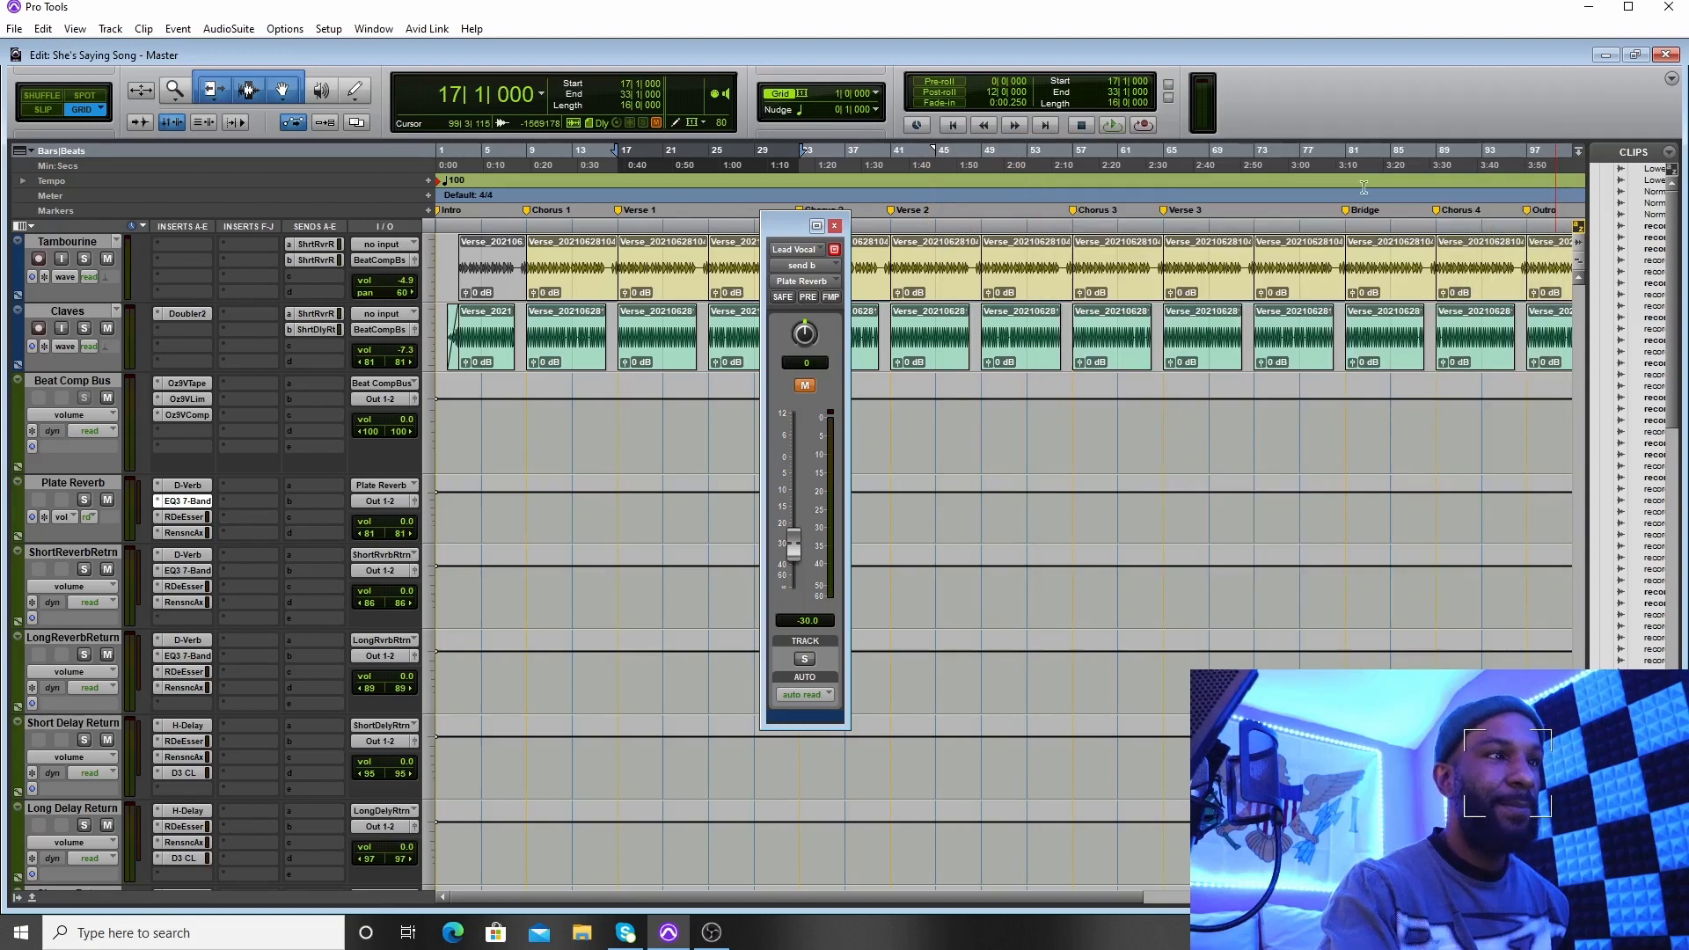
# Review the Renaissance DeEsser and Renaissance Axx settings on the Plate Reverb return, closing each plug-in window
pyautogui.click(186, 517)
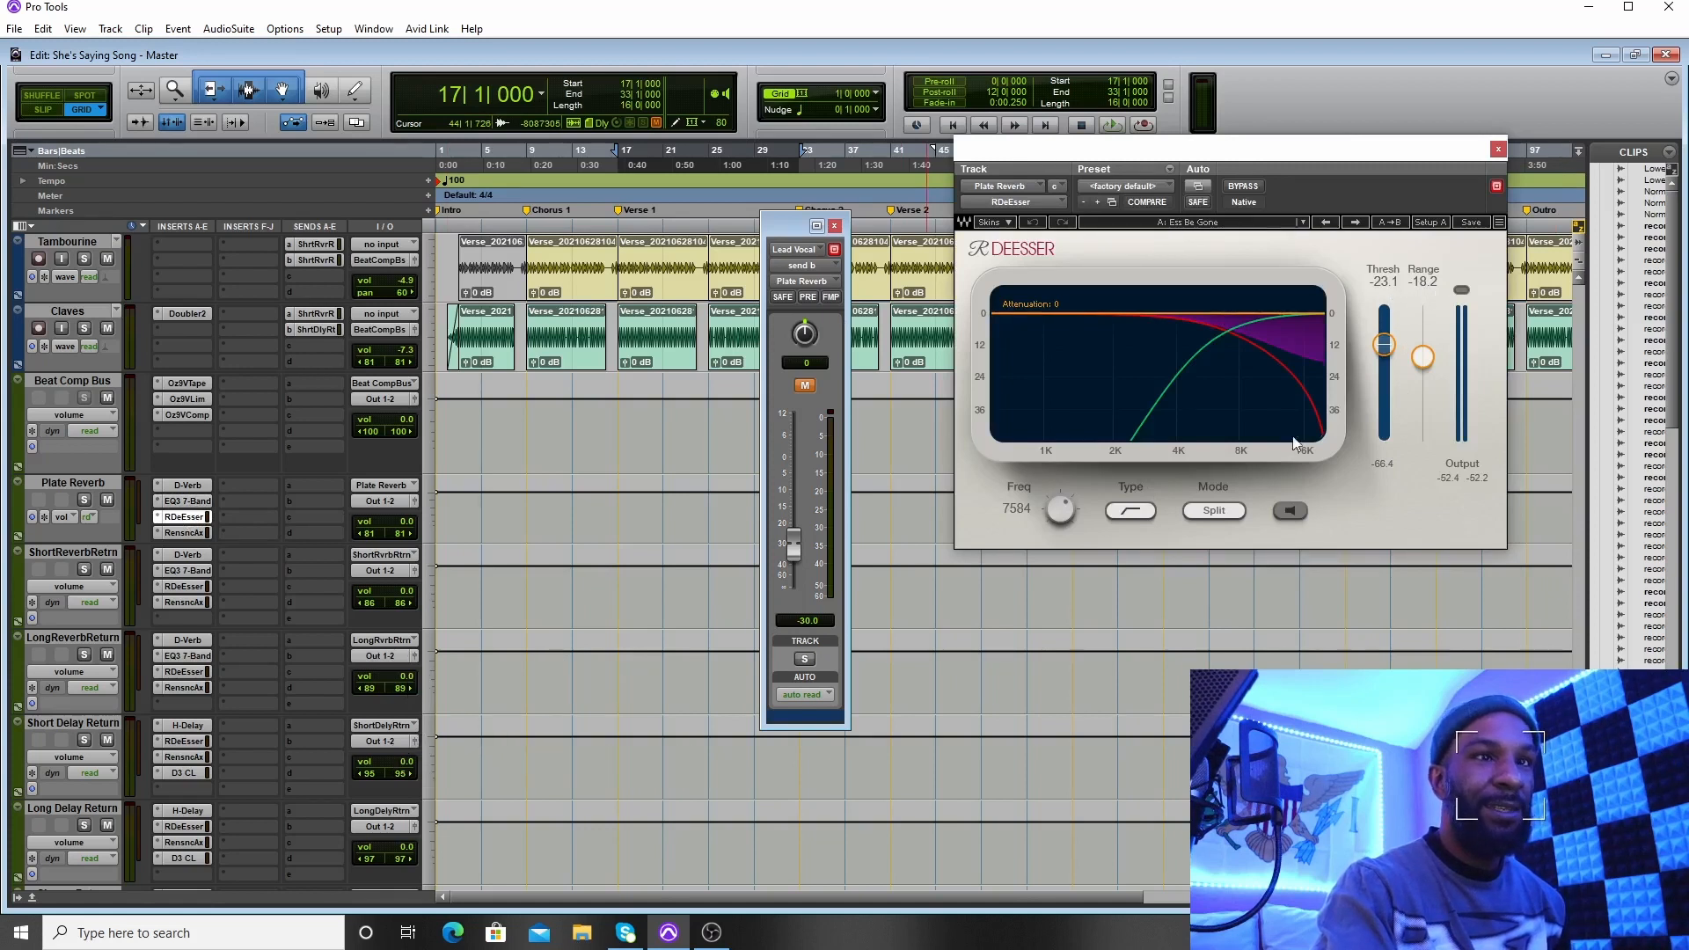
pyautogui.click(1498, 150)
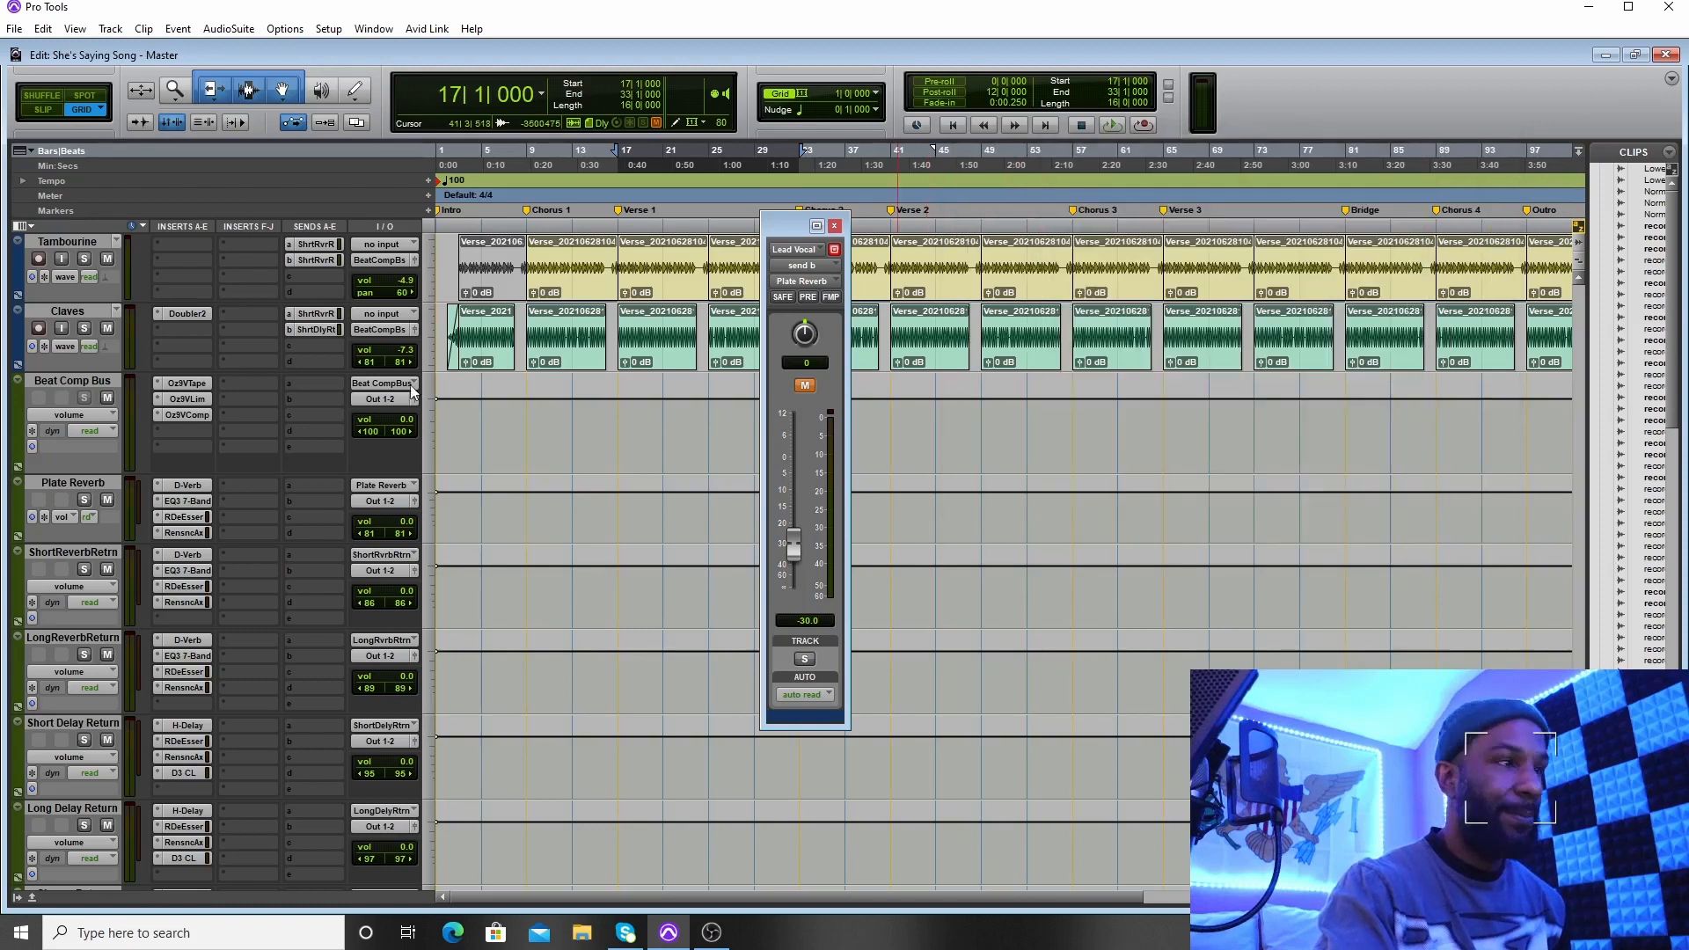
pyautogui.click(179, 533)
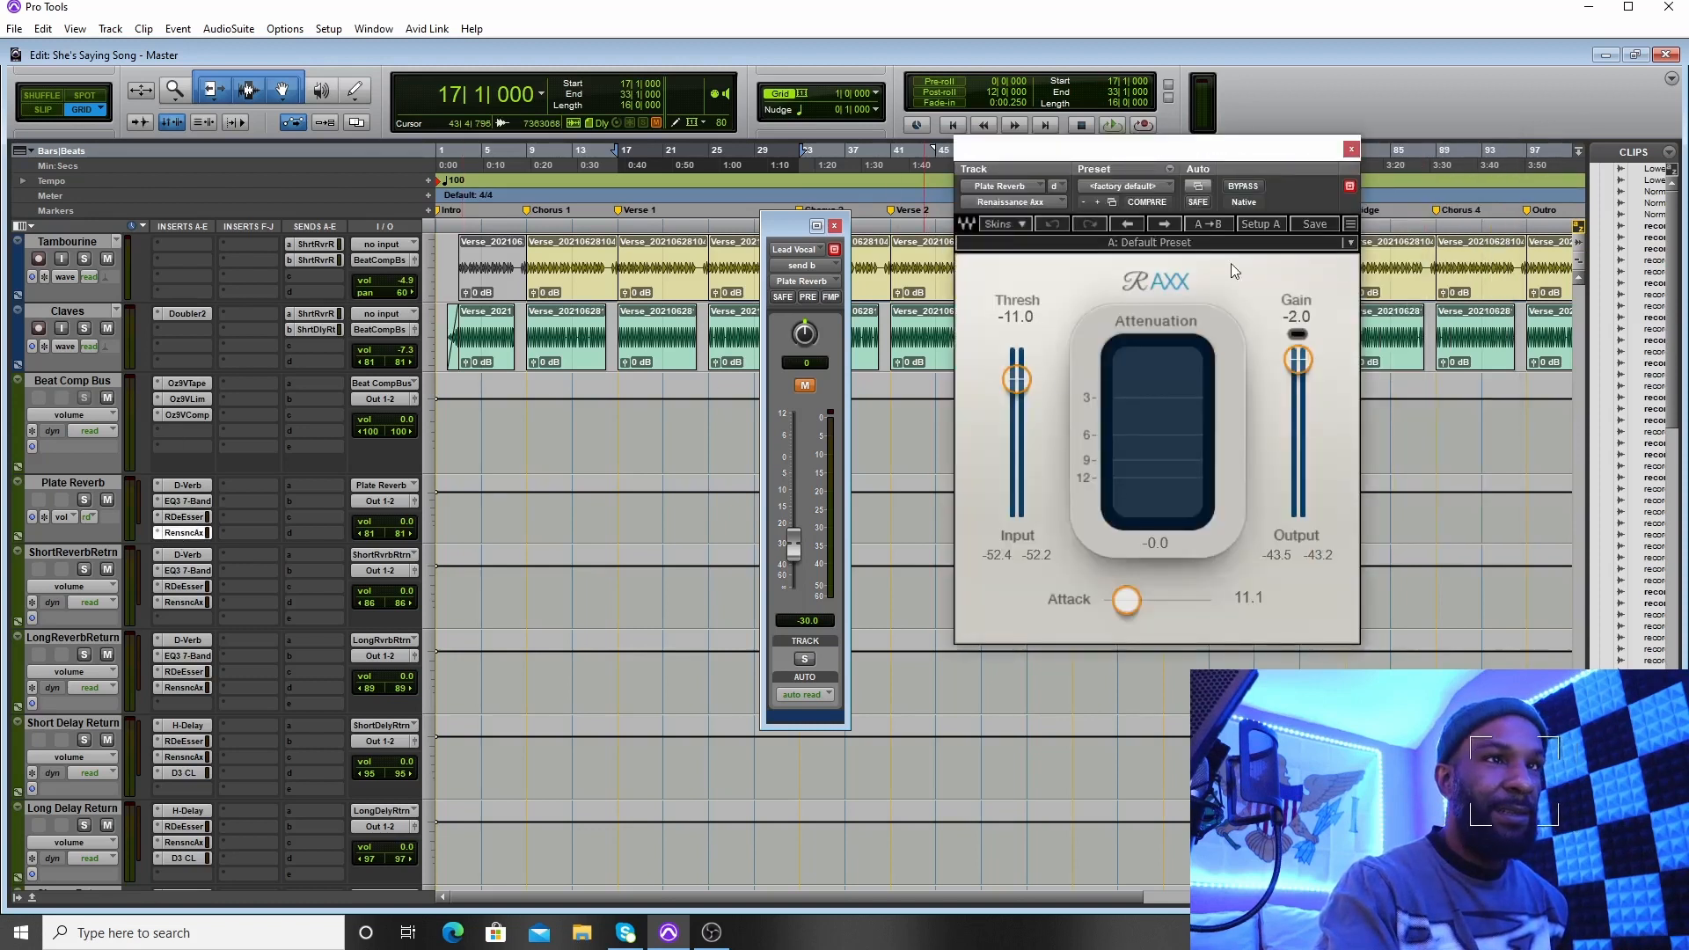
pyautogui.click(1351, 150)
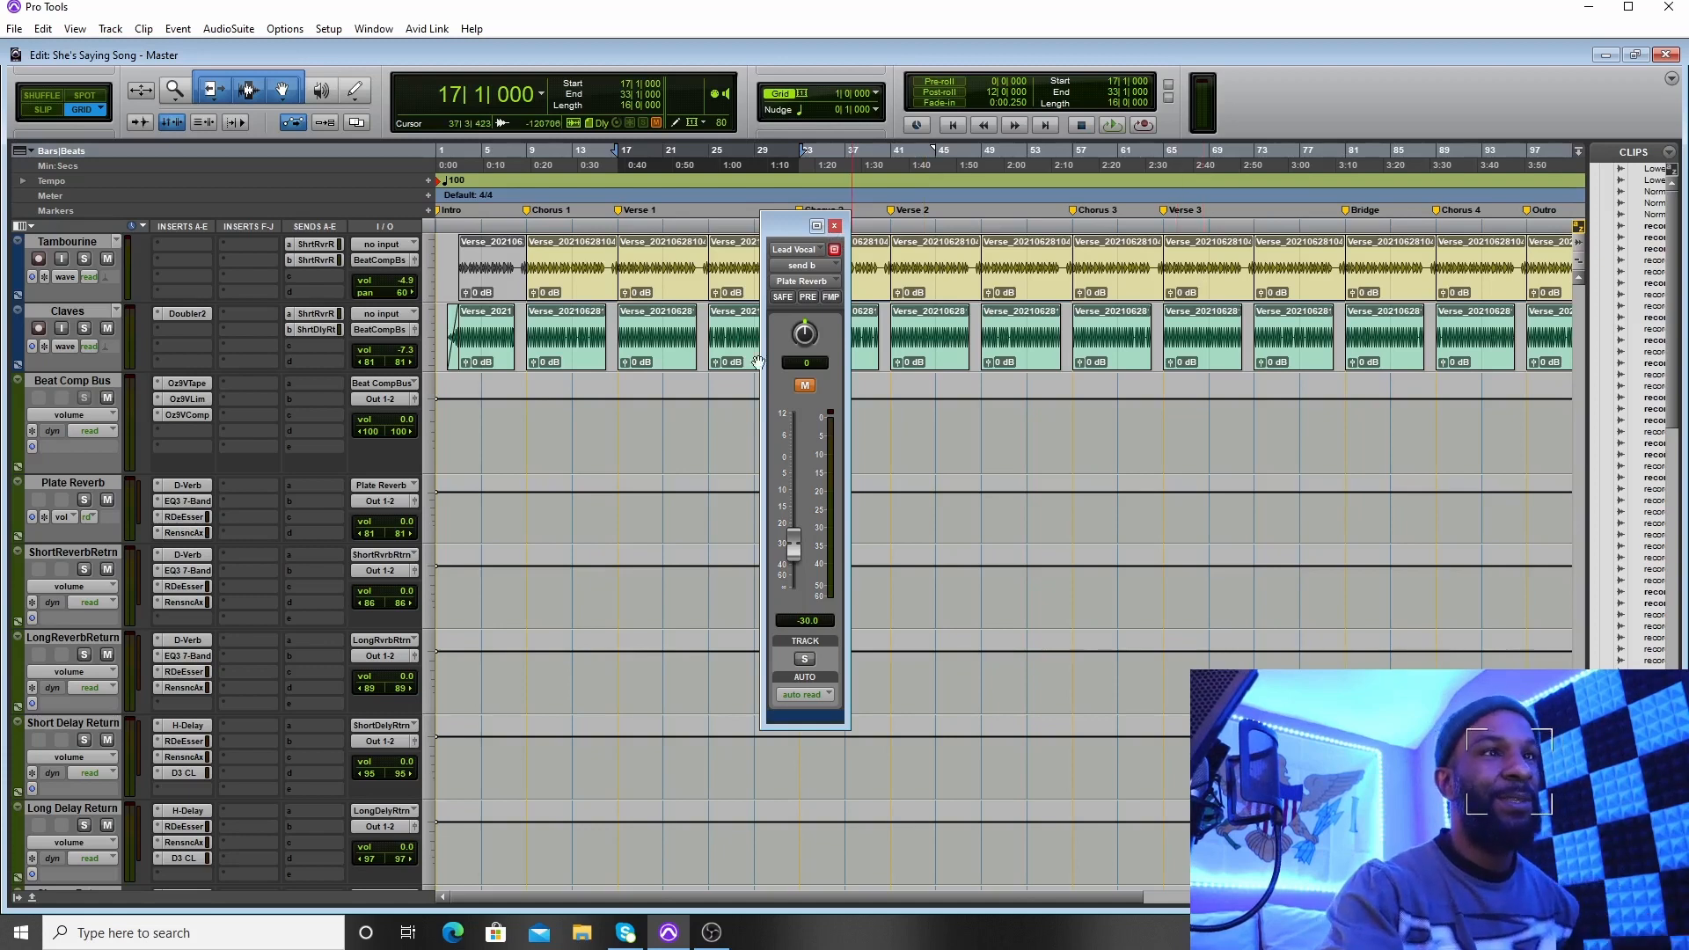
pyautogui.scroll(8, 649, 380)
pyautogui.scroll(-10, 649, 380)
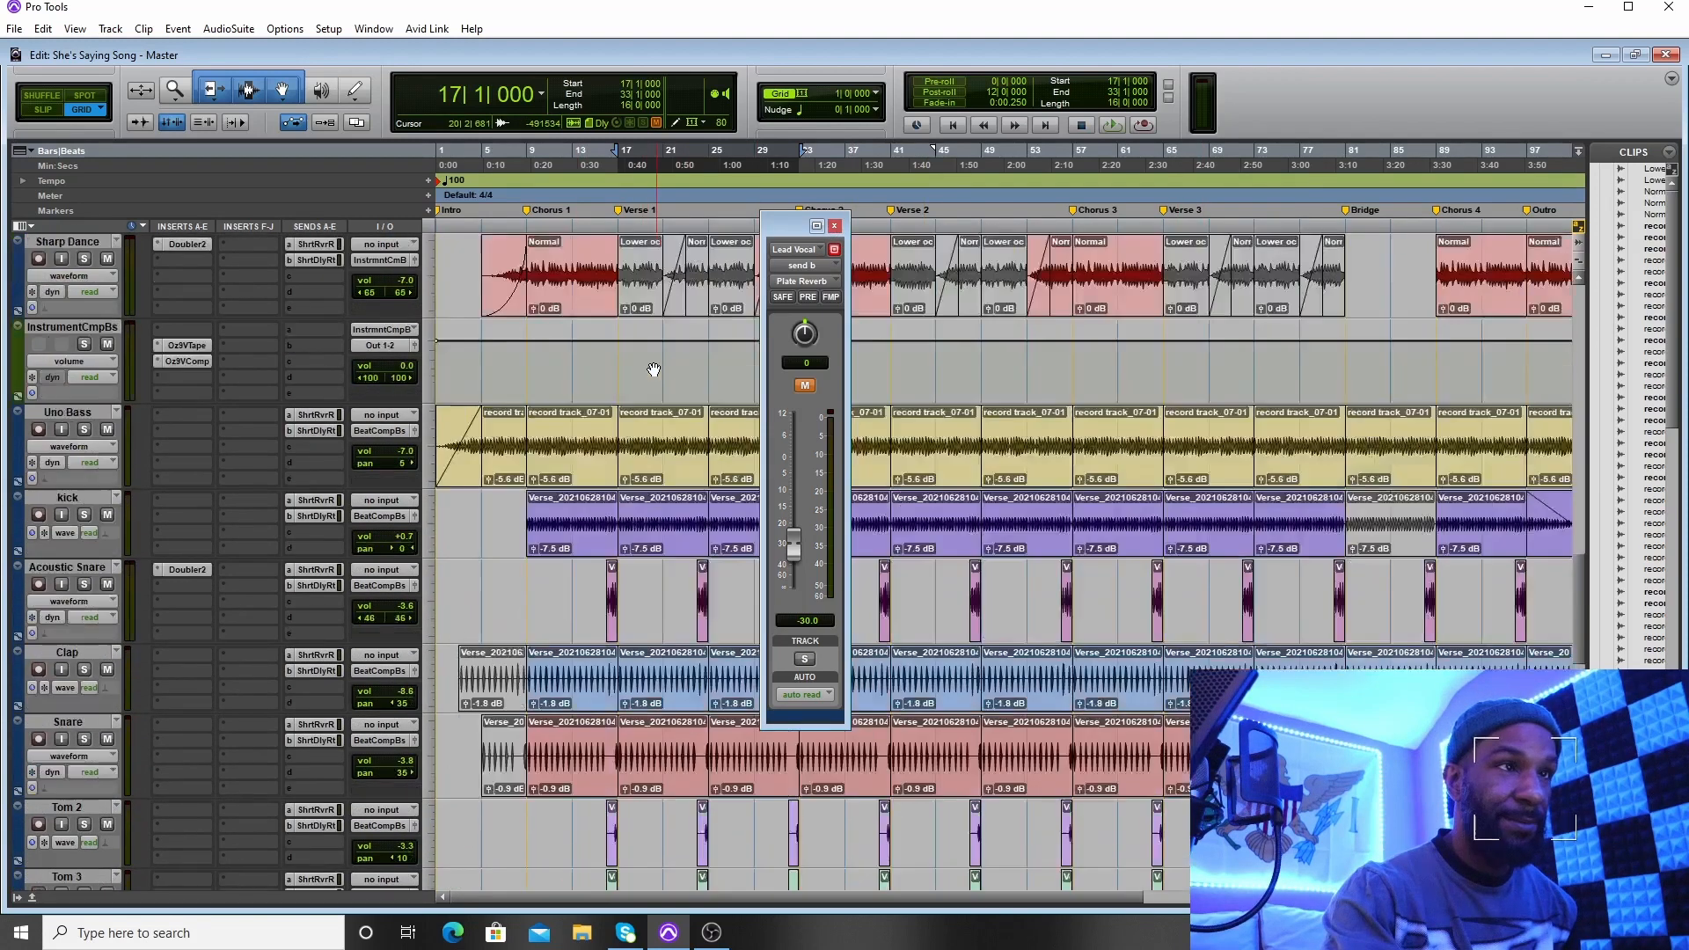
# Compare the Lead Vocal with send B to Plate Reverb muted and unmuted during Verse 1 playback, leave it unmuted, close its window and stop playback
pyautogui.press('space')
pyautogui.click(805, 387)
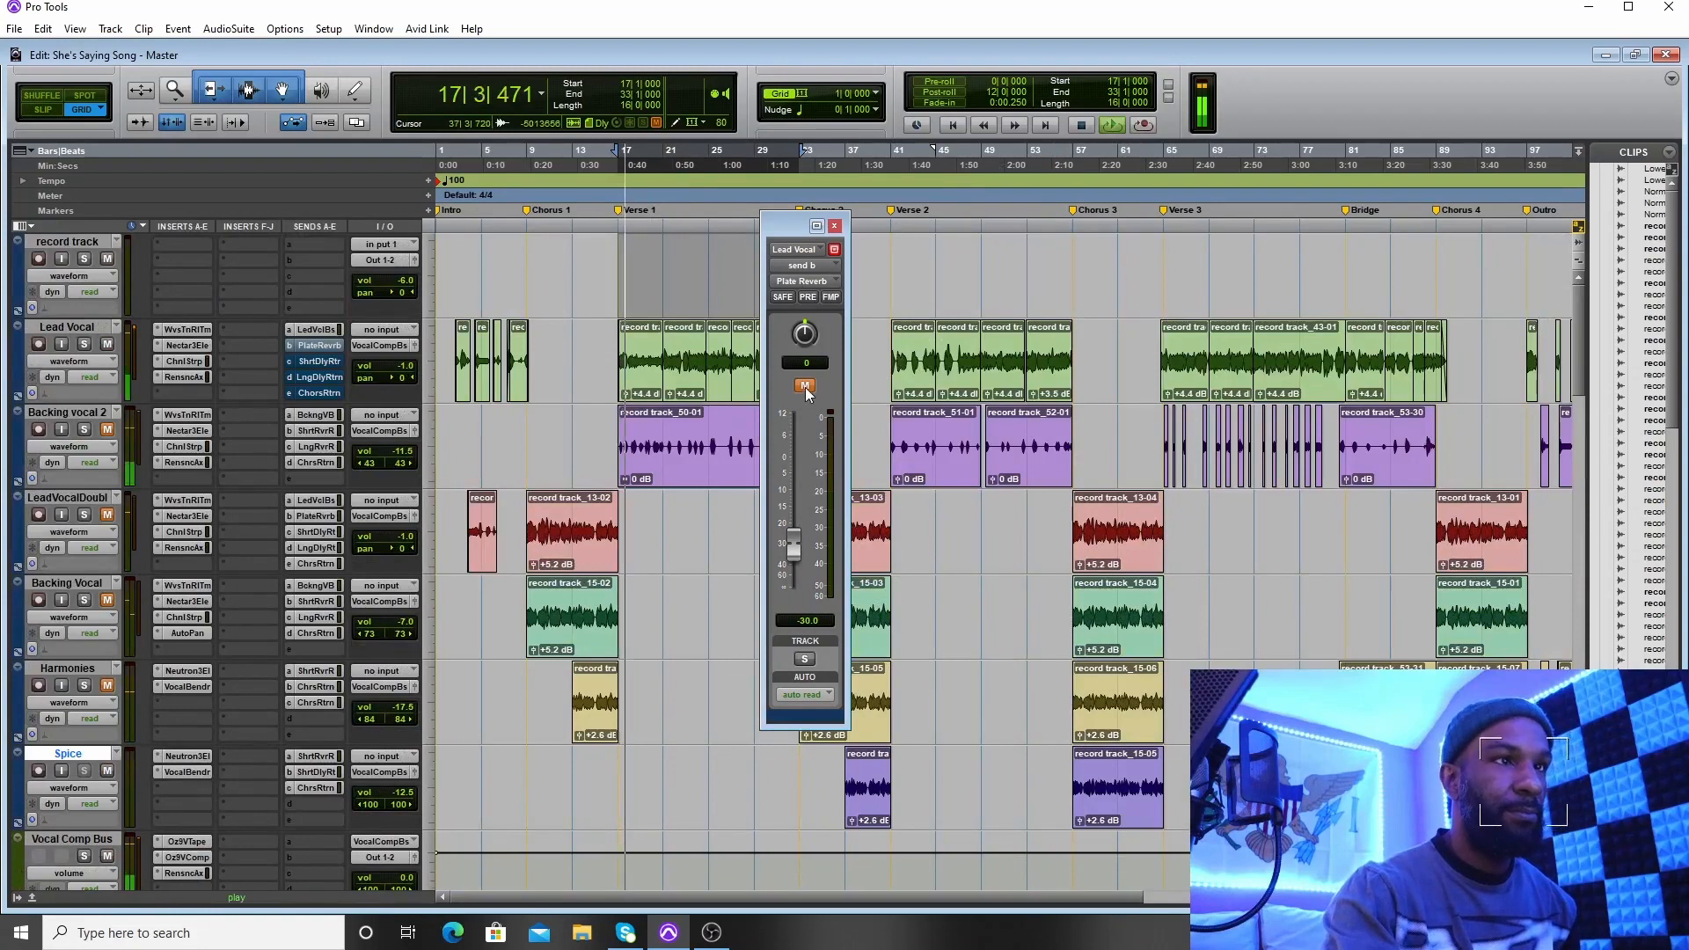
pyautogui.click(805, 386)
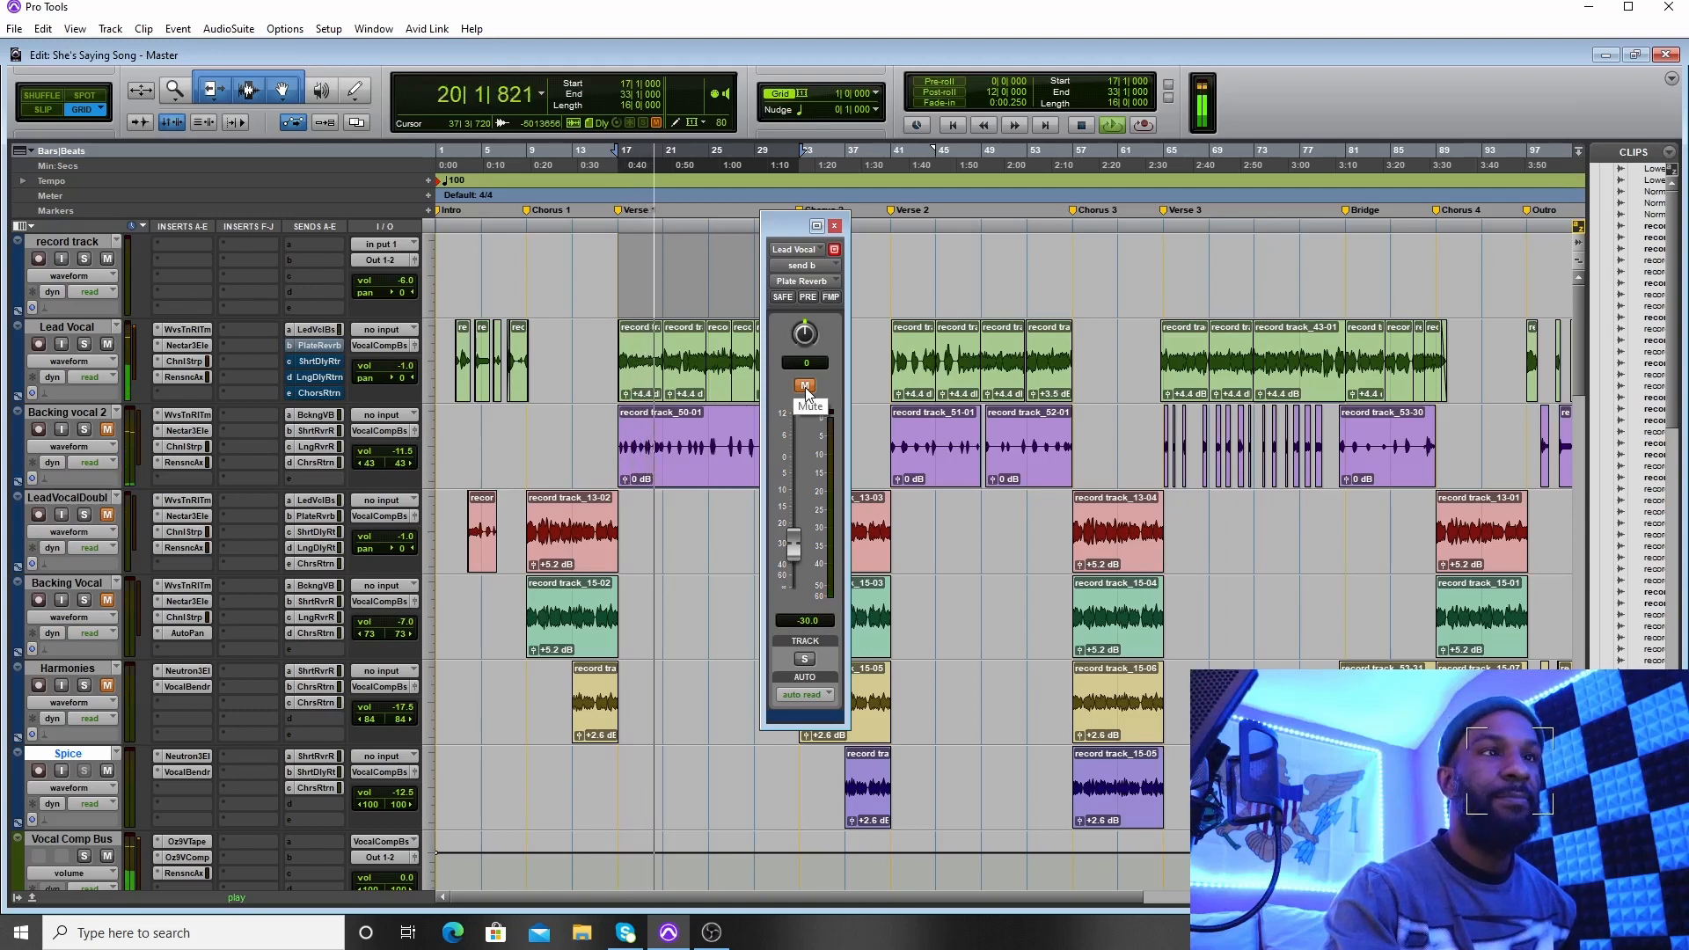
pyautogui.click(806, 387)
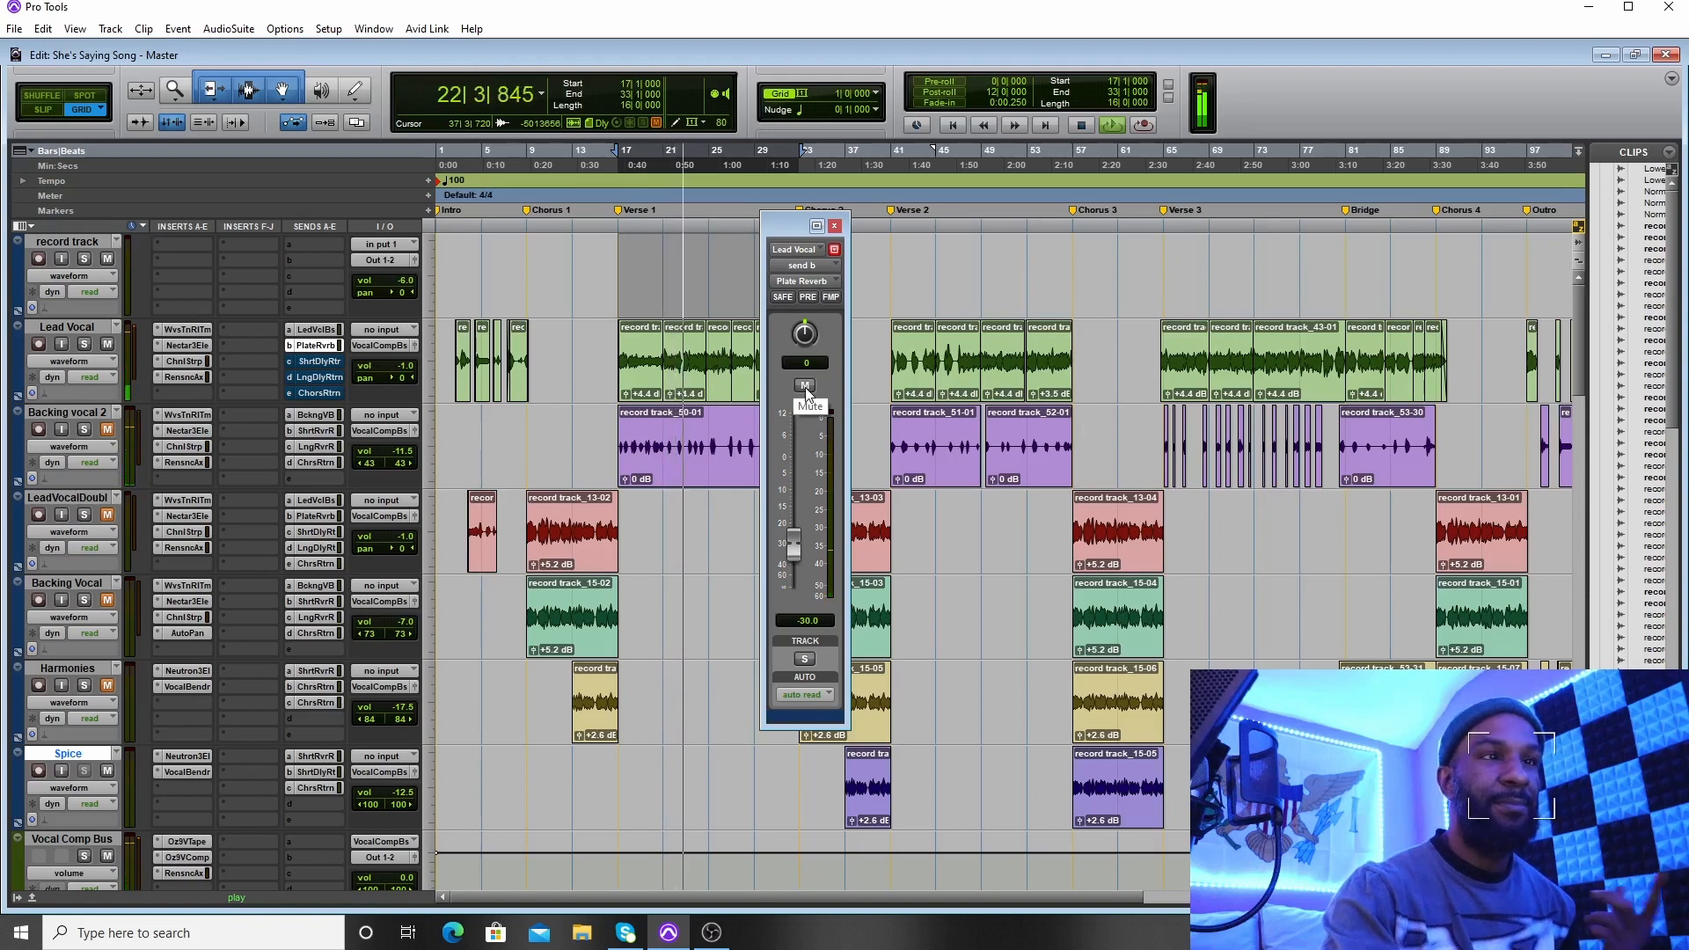
pyautogui.click(806, 387)
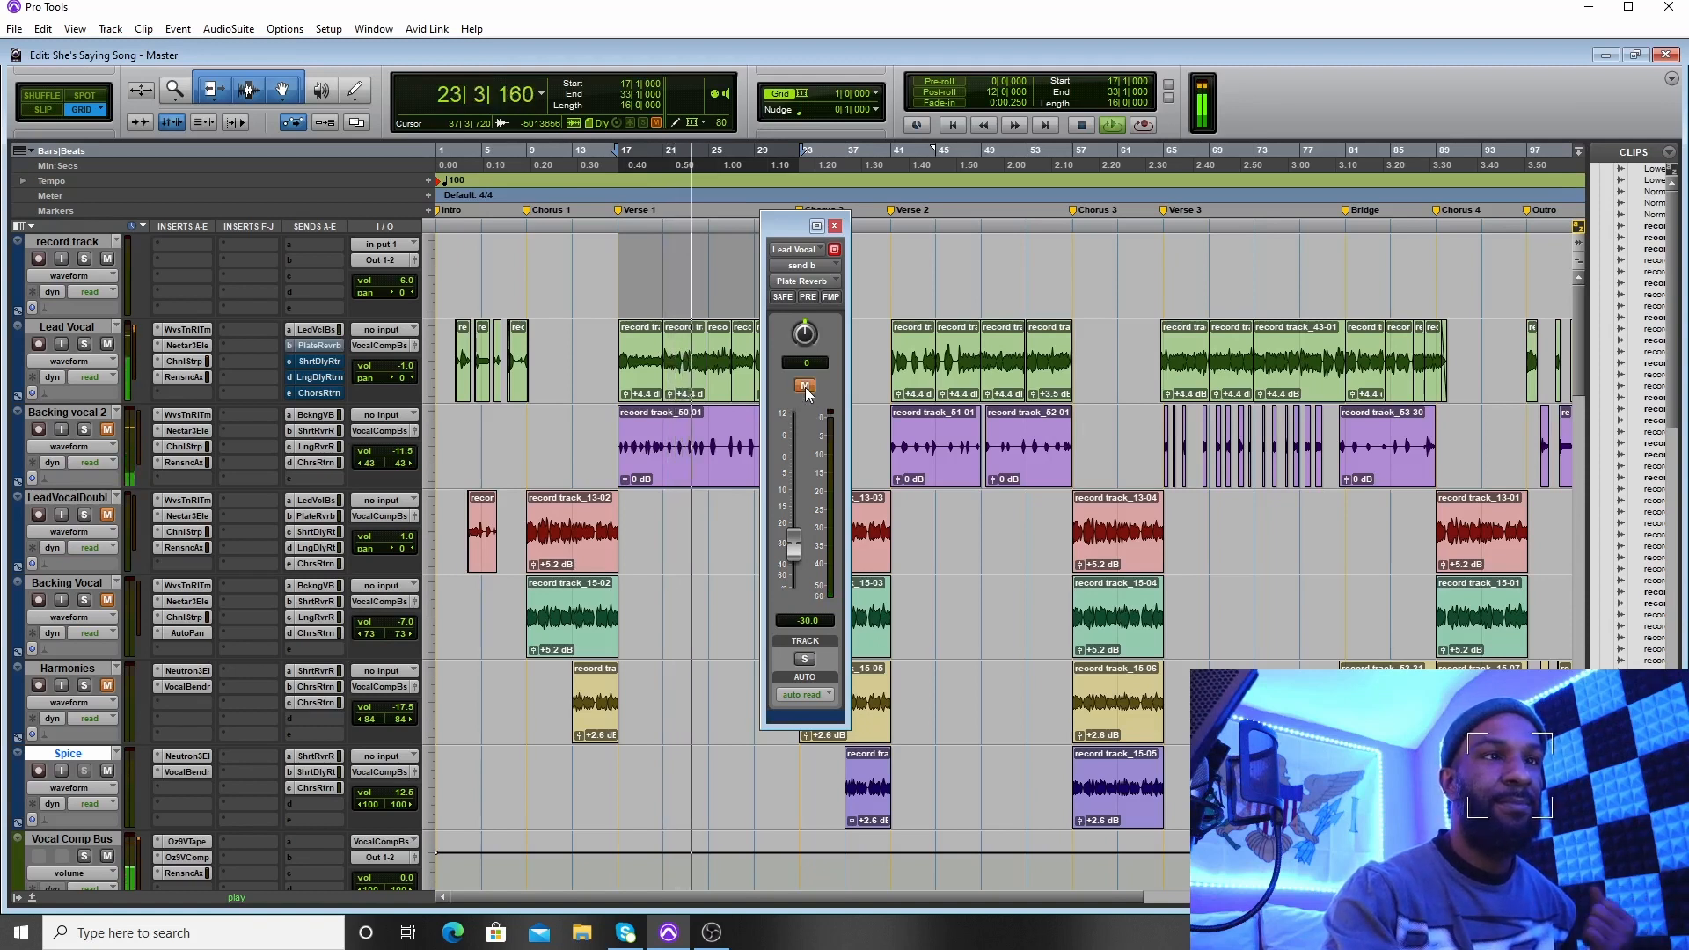
pyautogui.click(806, 387)
pyautogui.click(835, 226)
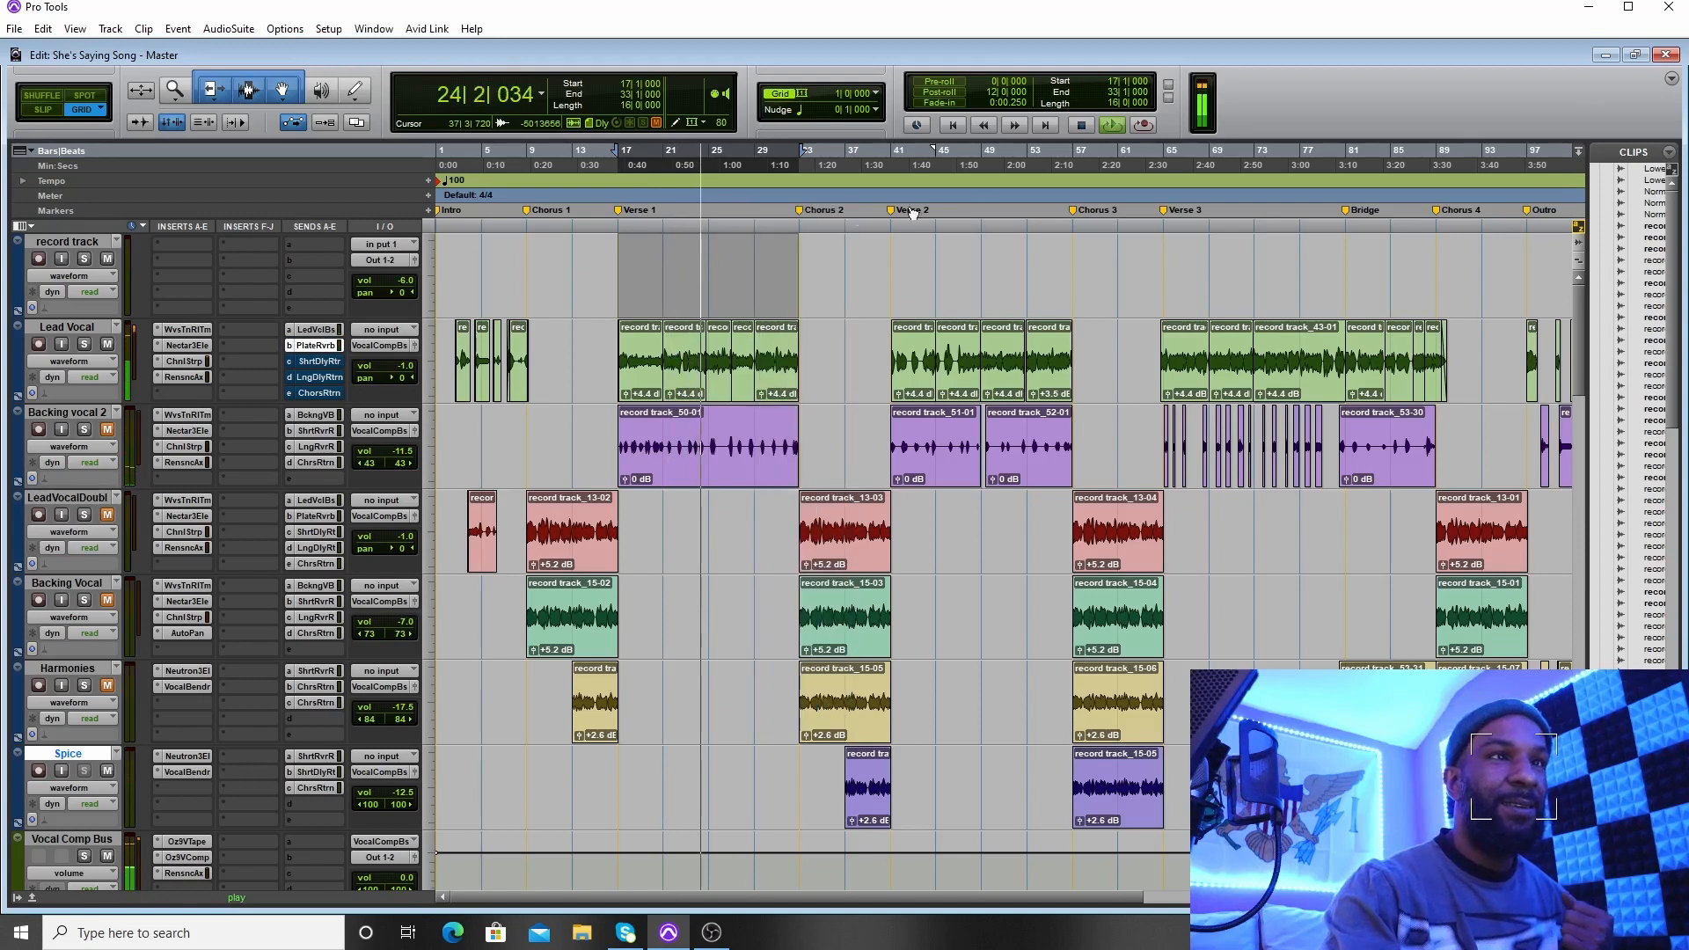
pyautogui.press('space')
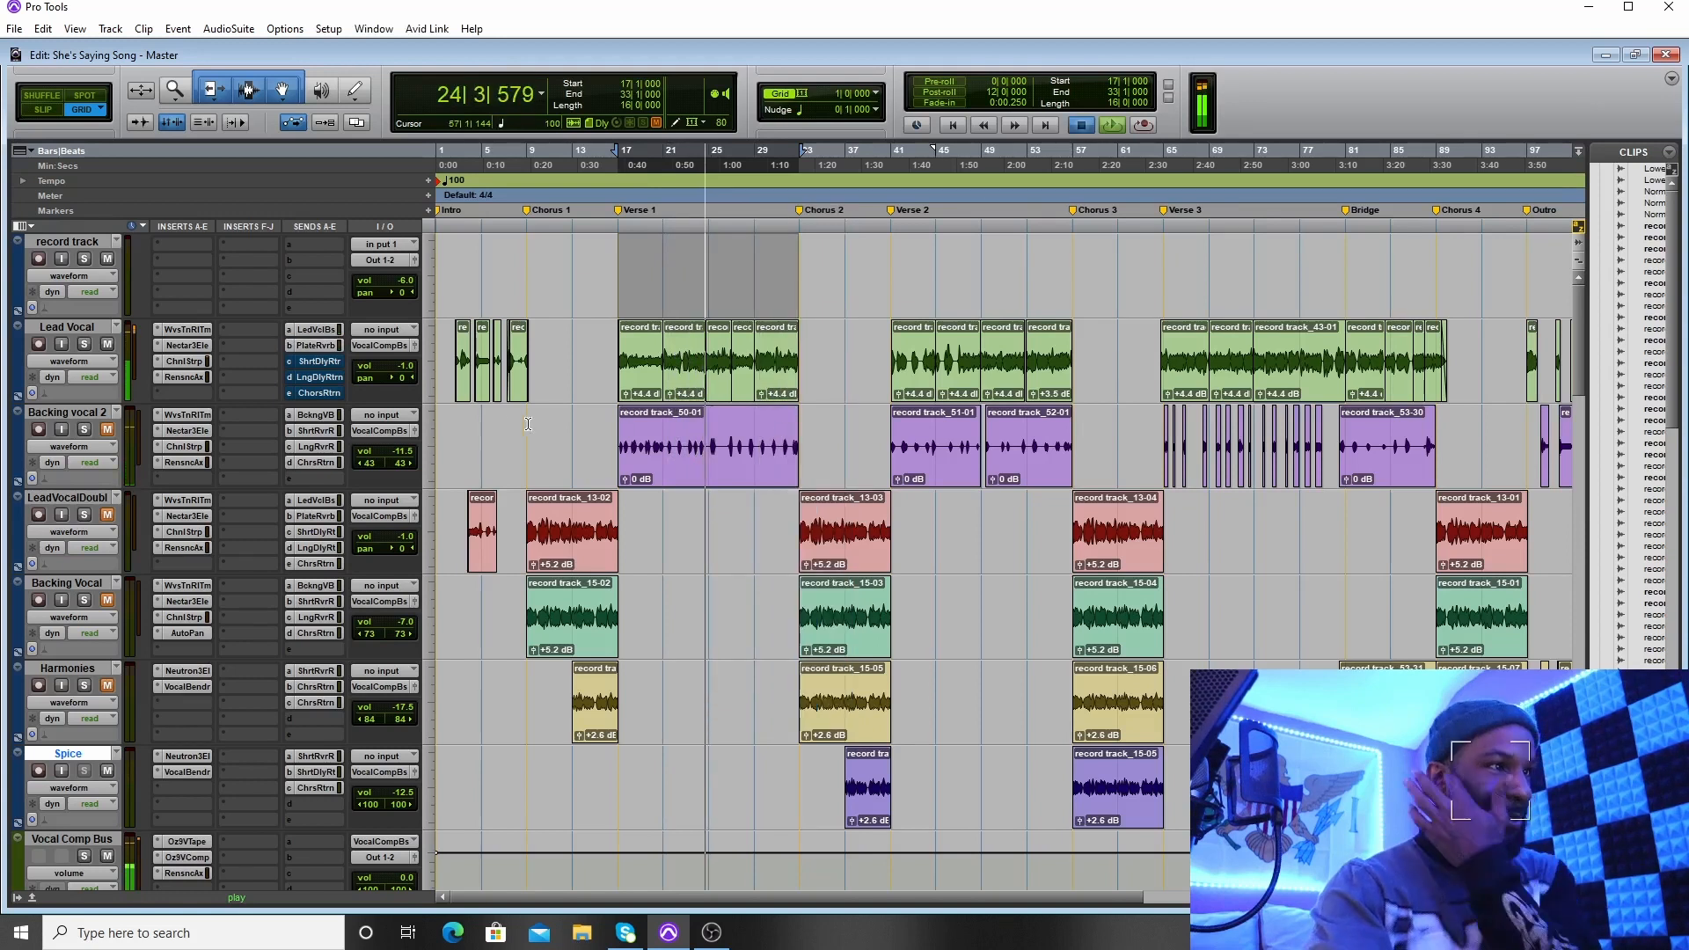
pyautogui.press('space')
pyautogui.press('space')
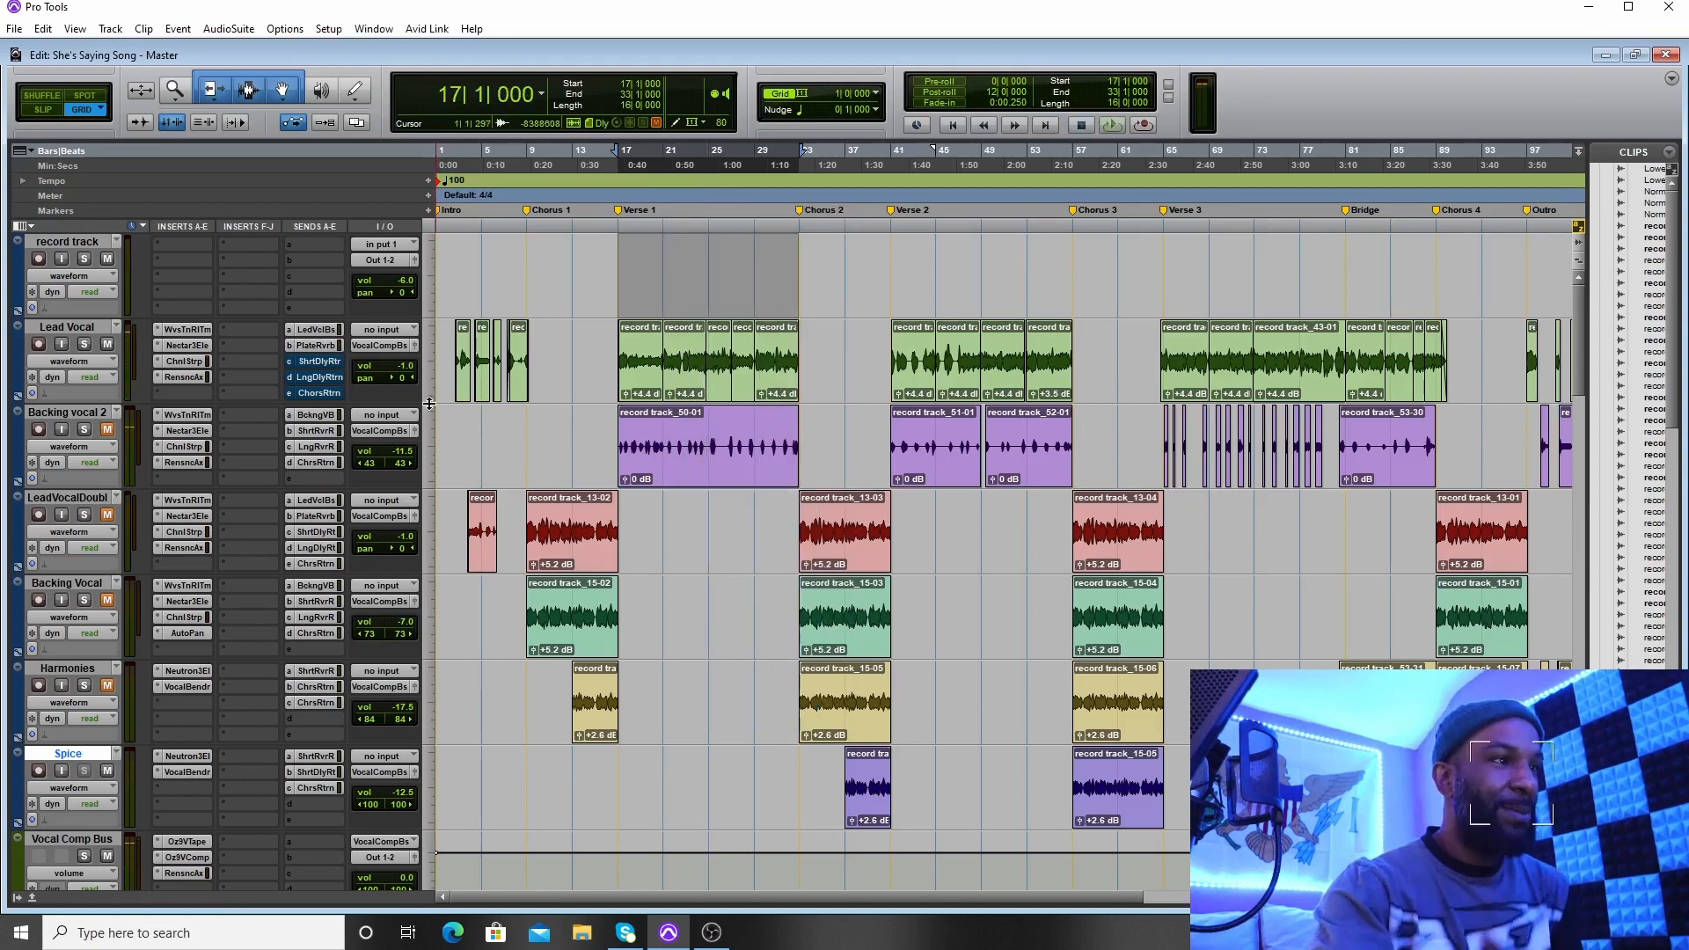
# Unmute the Lead Vocal's send C to Short Delay Return and open its send window
pyautogui.rightClick(314, 362)
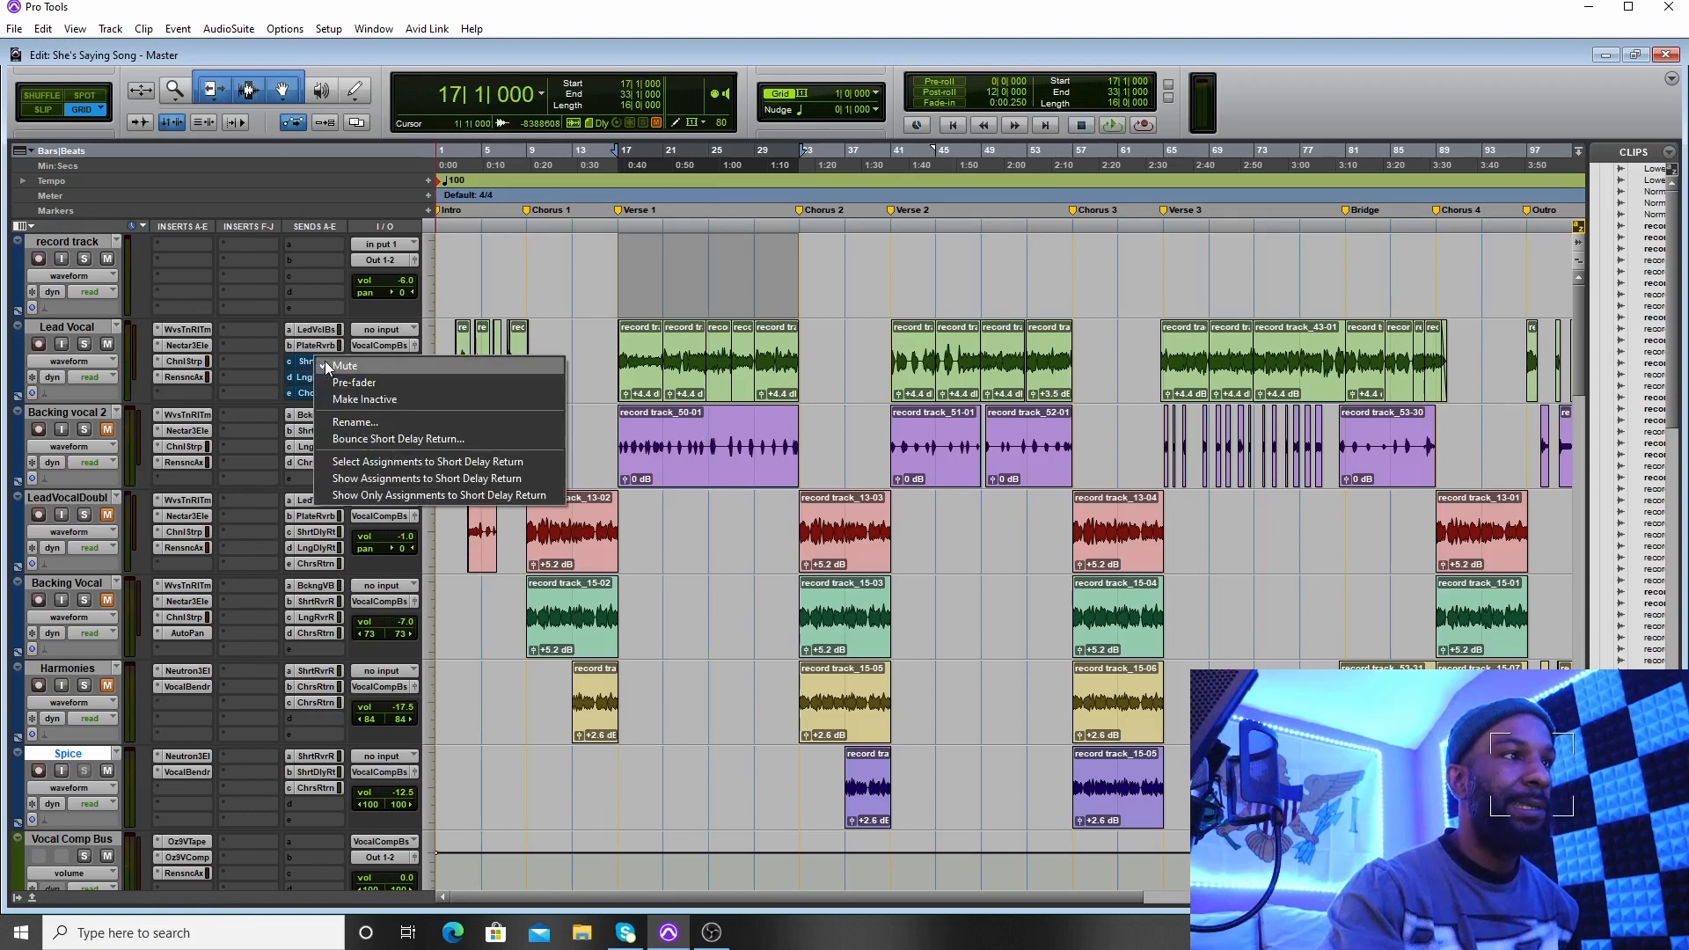
pyautogui.click(323, 364)
pyautogui.click(306, 361)
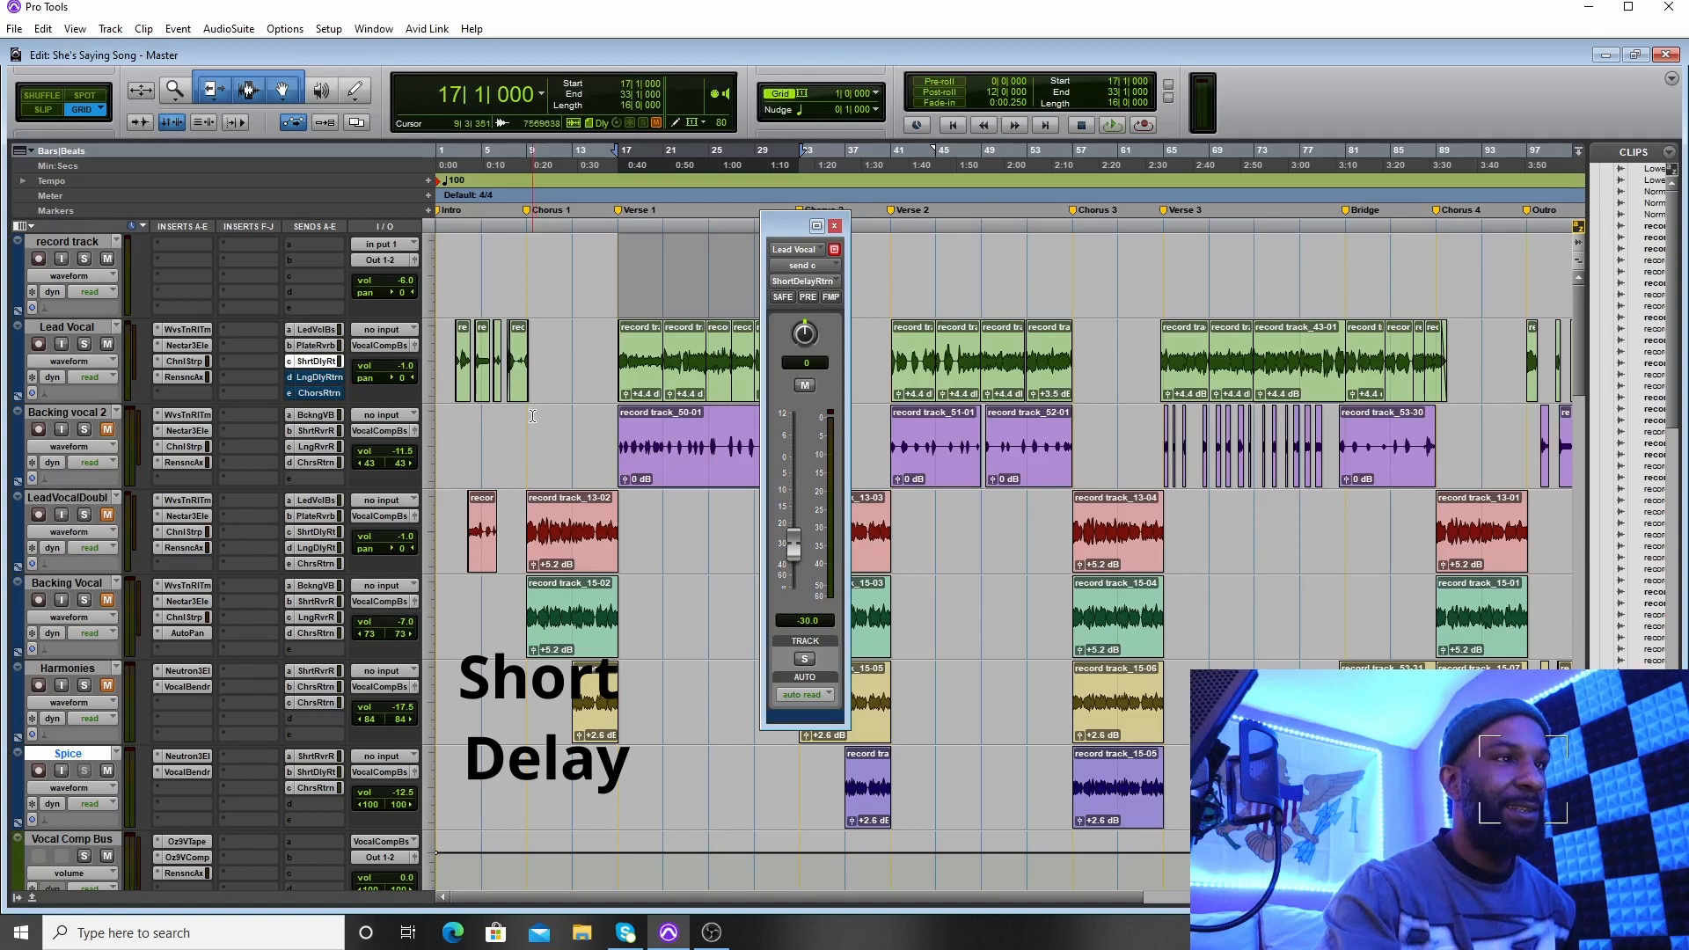
# Review the D-Verb and EQ3 7-Band settings on the ShortReverbRetrn track
pyautogui.scroll(-3, 447, 425)
pyautogui.scroll(-10, 447, 425)
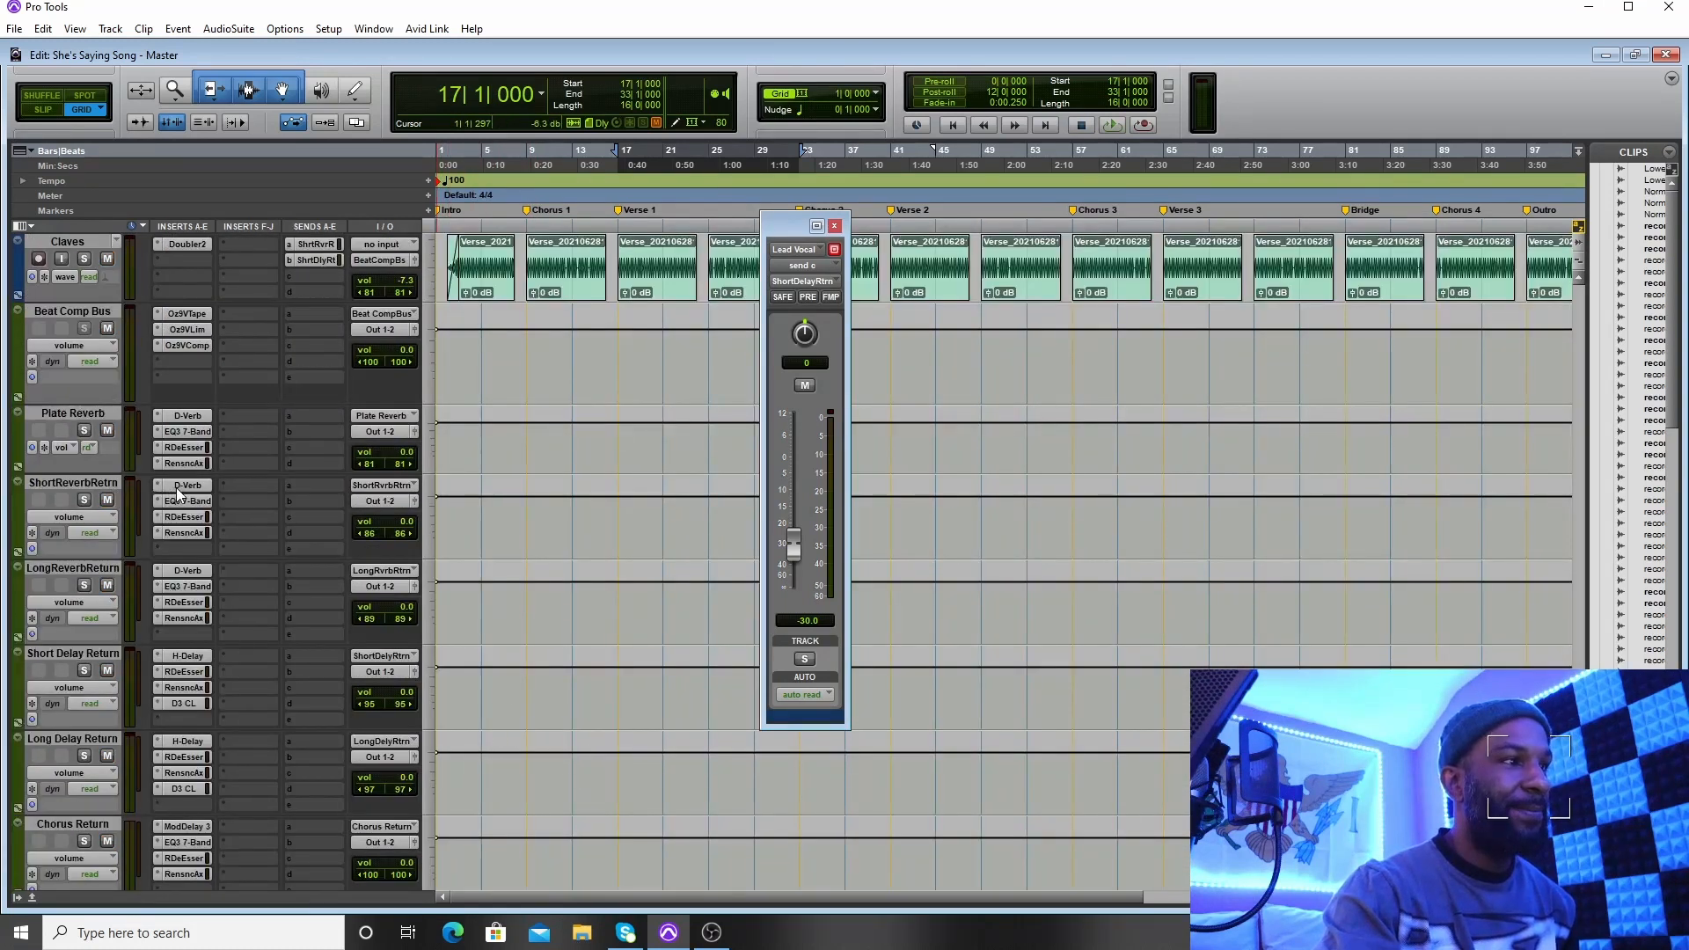
pyautogui.click(185, 485)
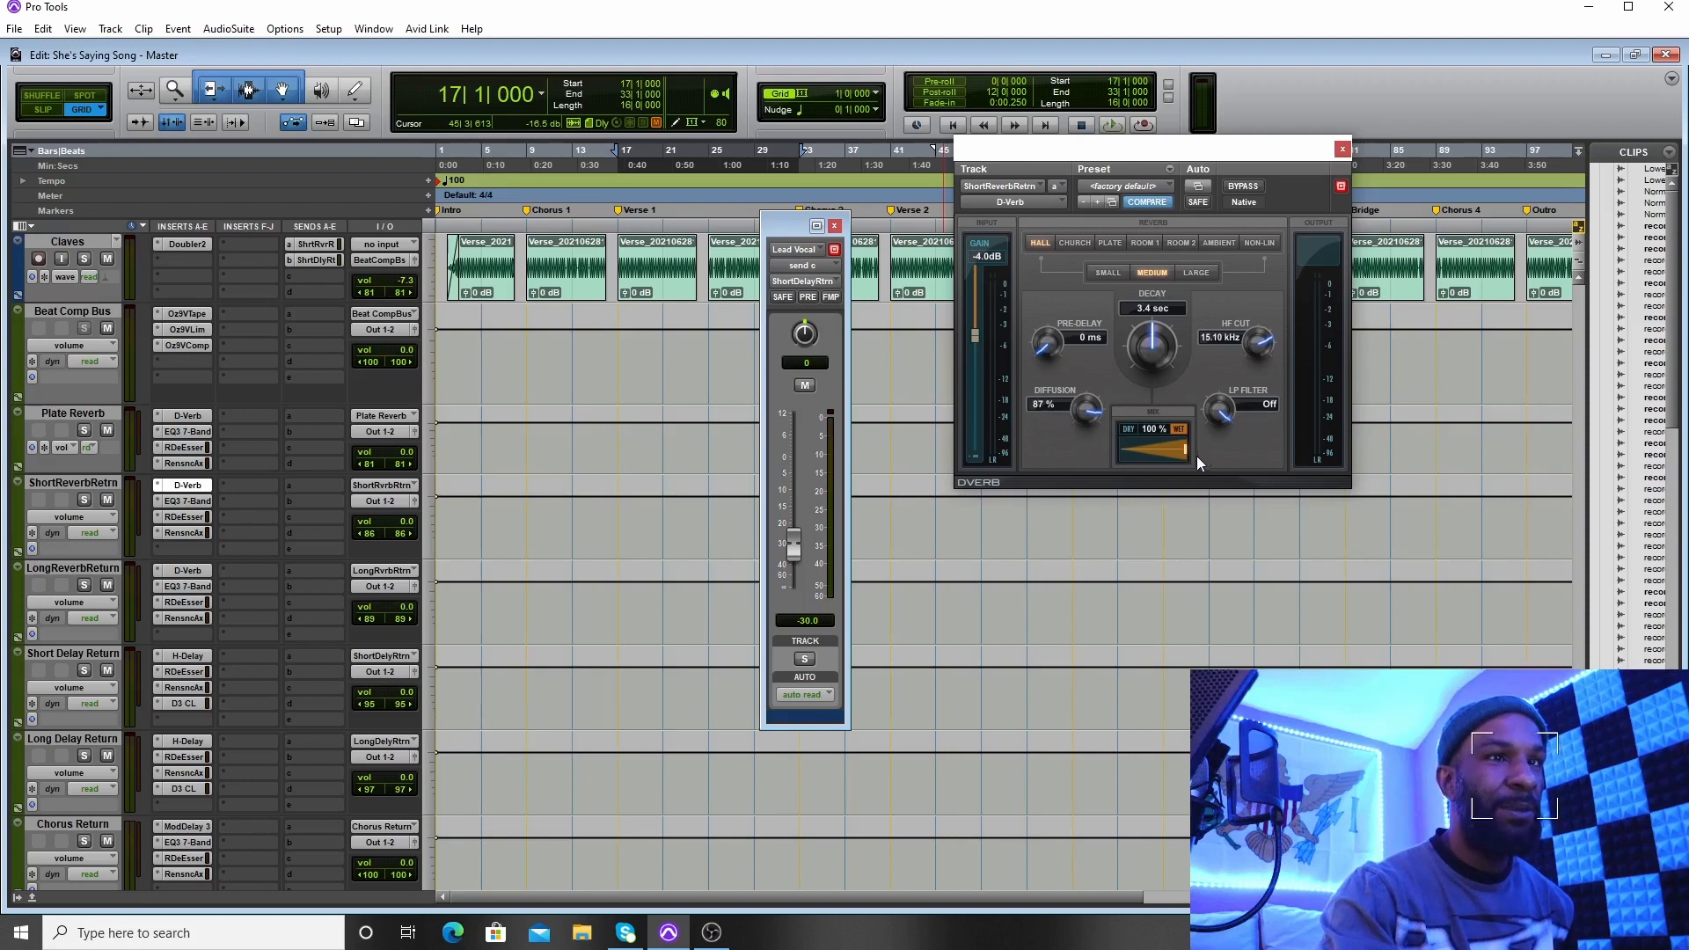
pyautogui.click(1339, 149)
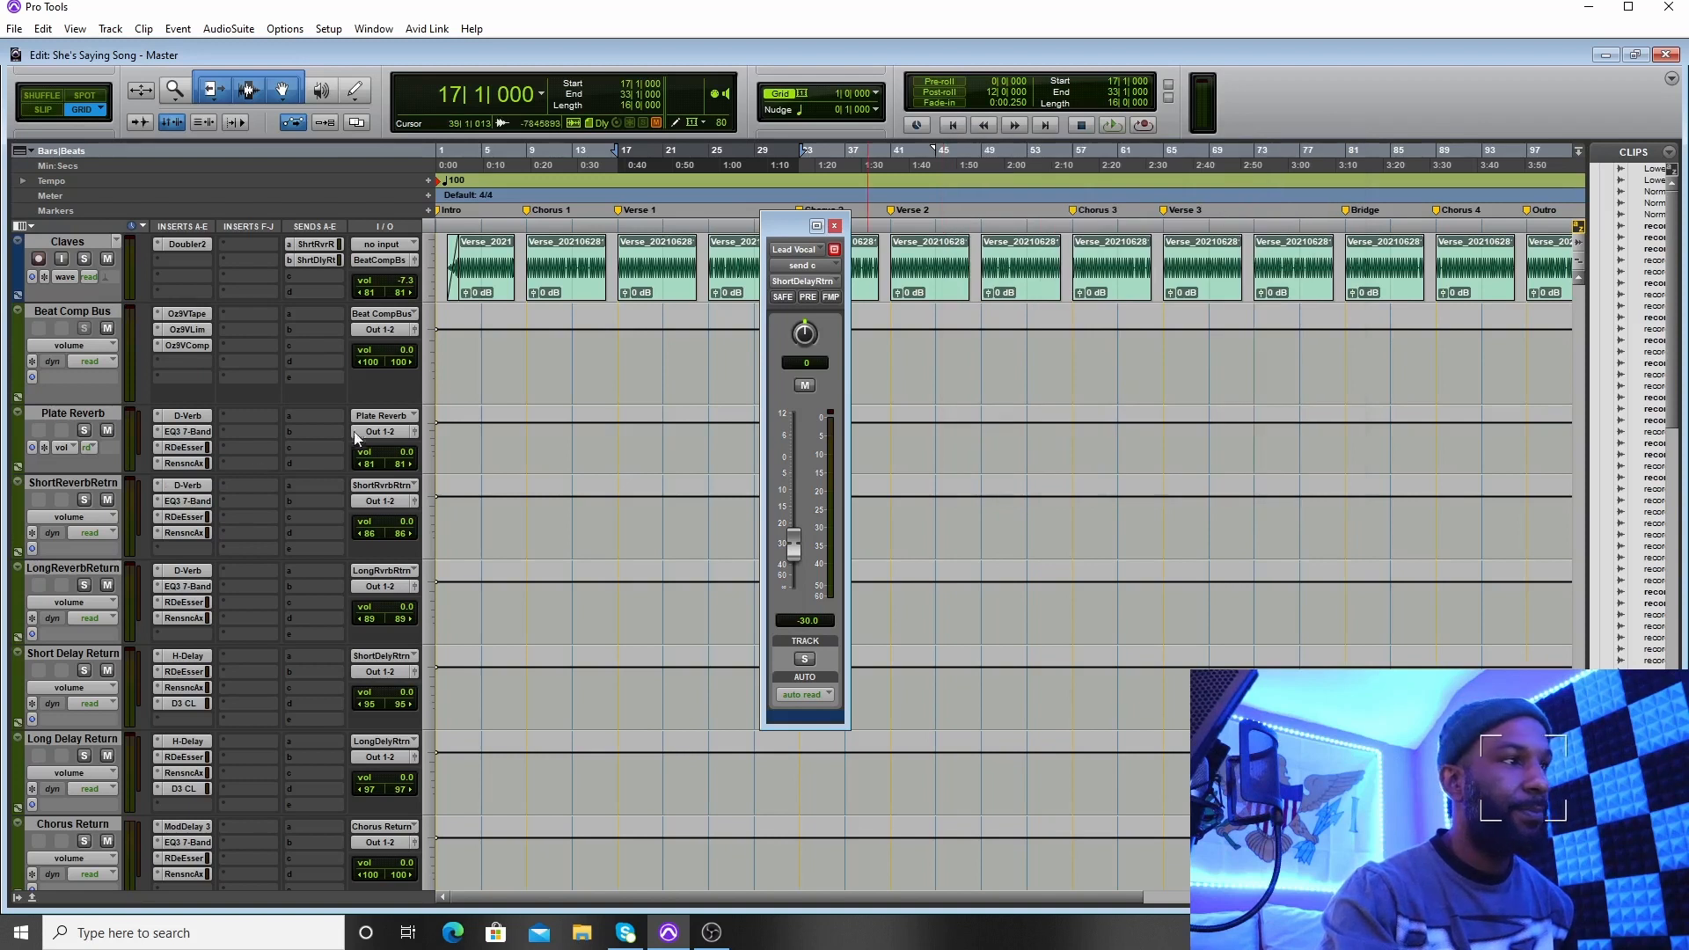
pyautogui.click(187, 503)
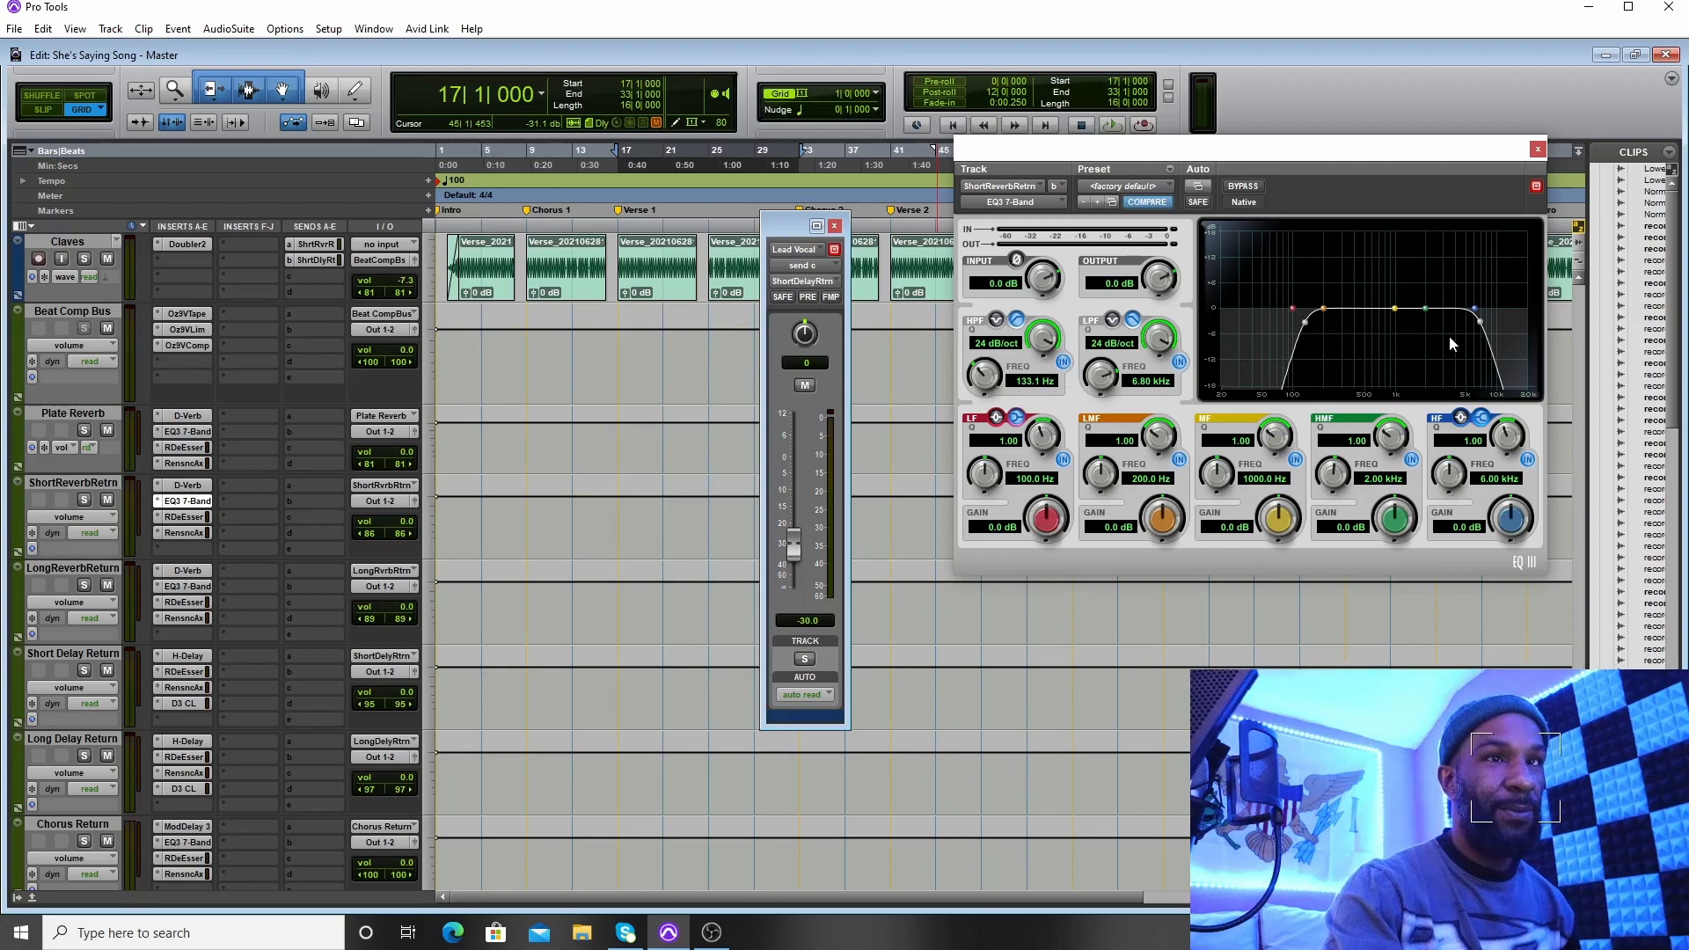
# Review the Renaissance DeEsser and Renaissance Axx on the ShortReverbRetrn track, then close the send C and plug-in windows
pyautogui.click(182, 519)
pyautogui.click(181, 532)
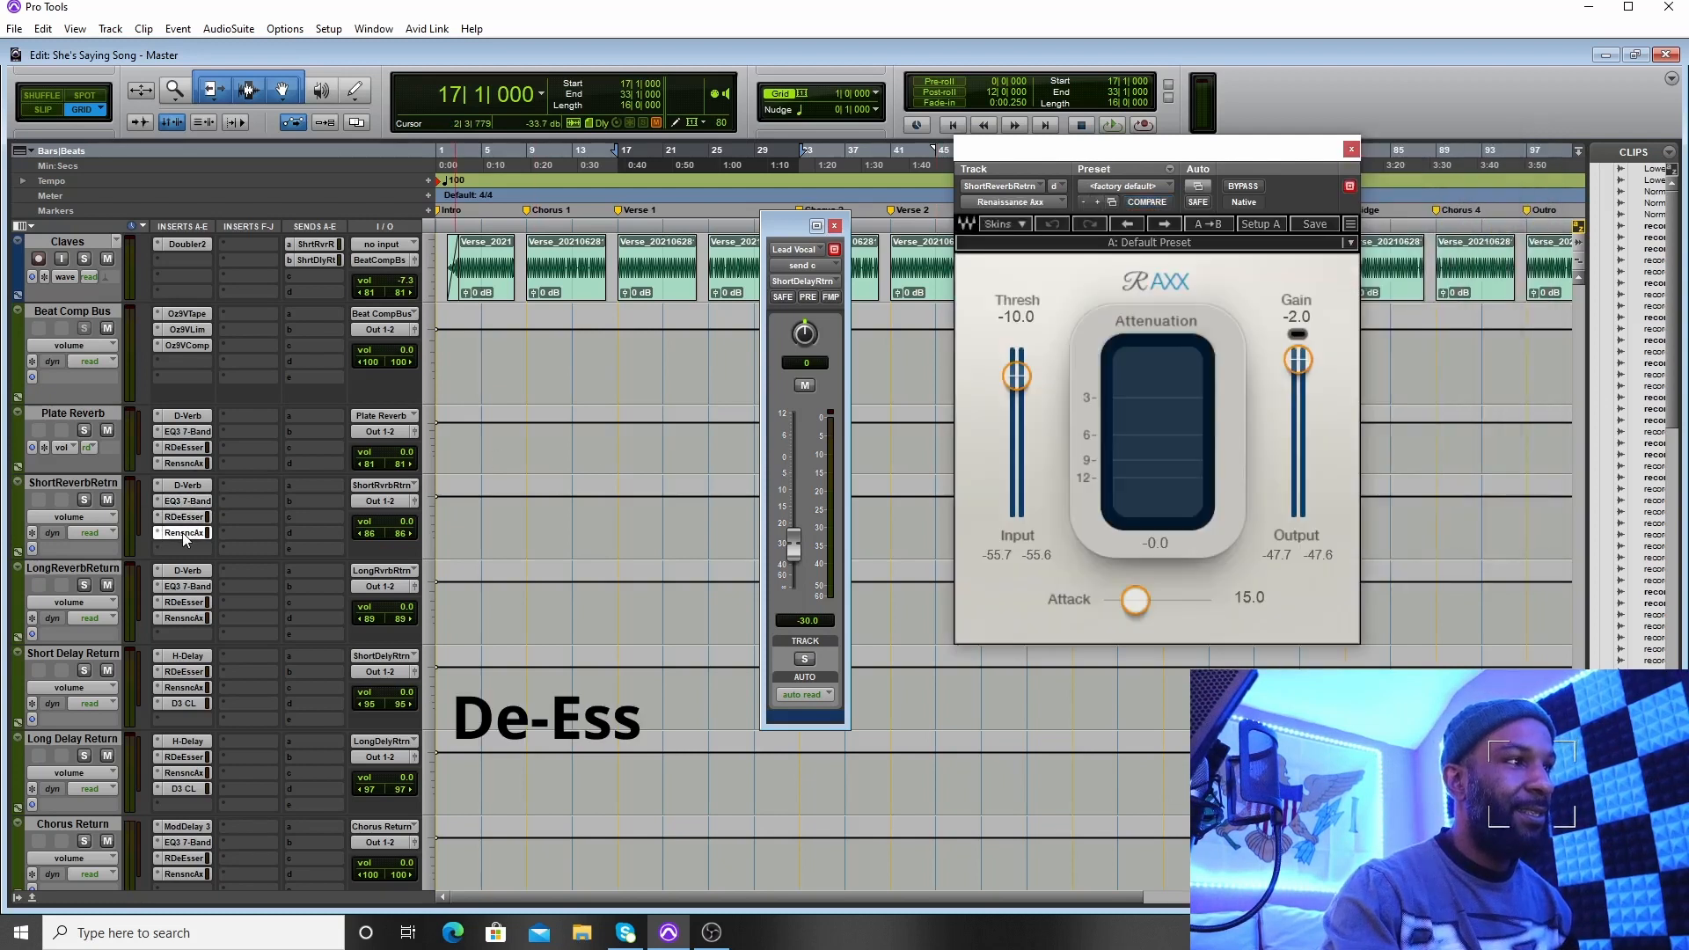
pyautogui.click(834, 226)
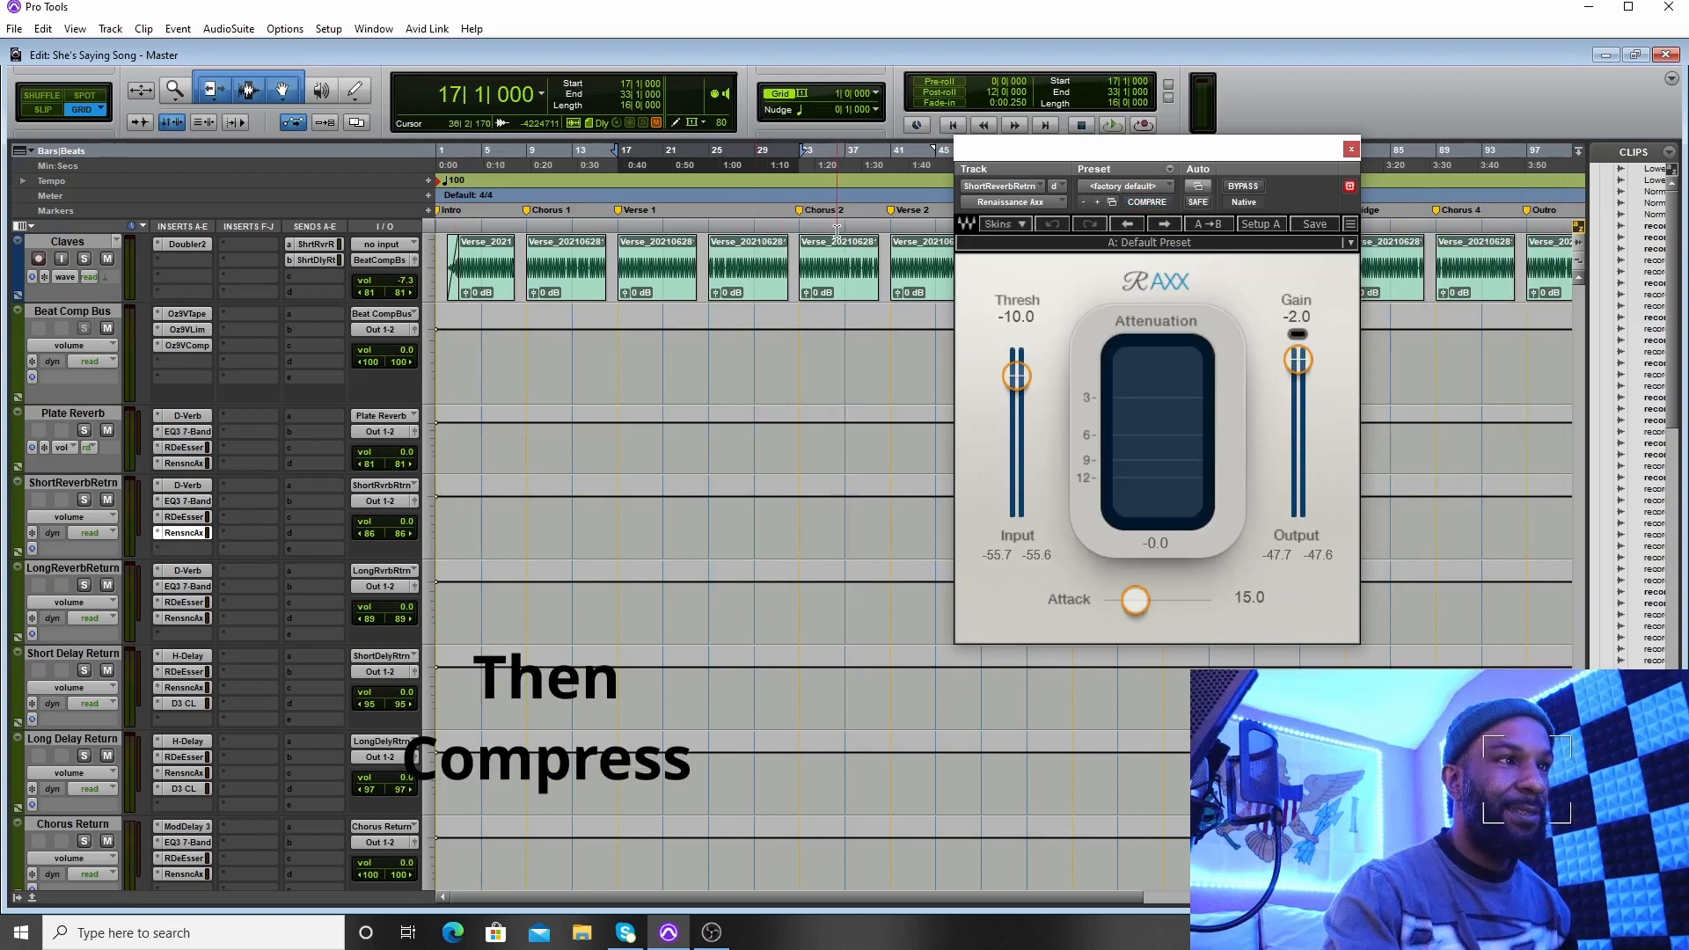
pyautogui.scroll(5, 562, 399)
pyautogui.scroll(4, 562, 400)
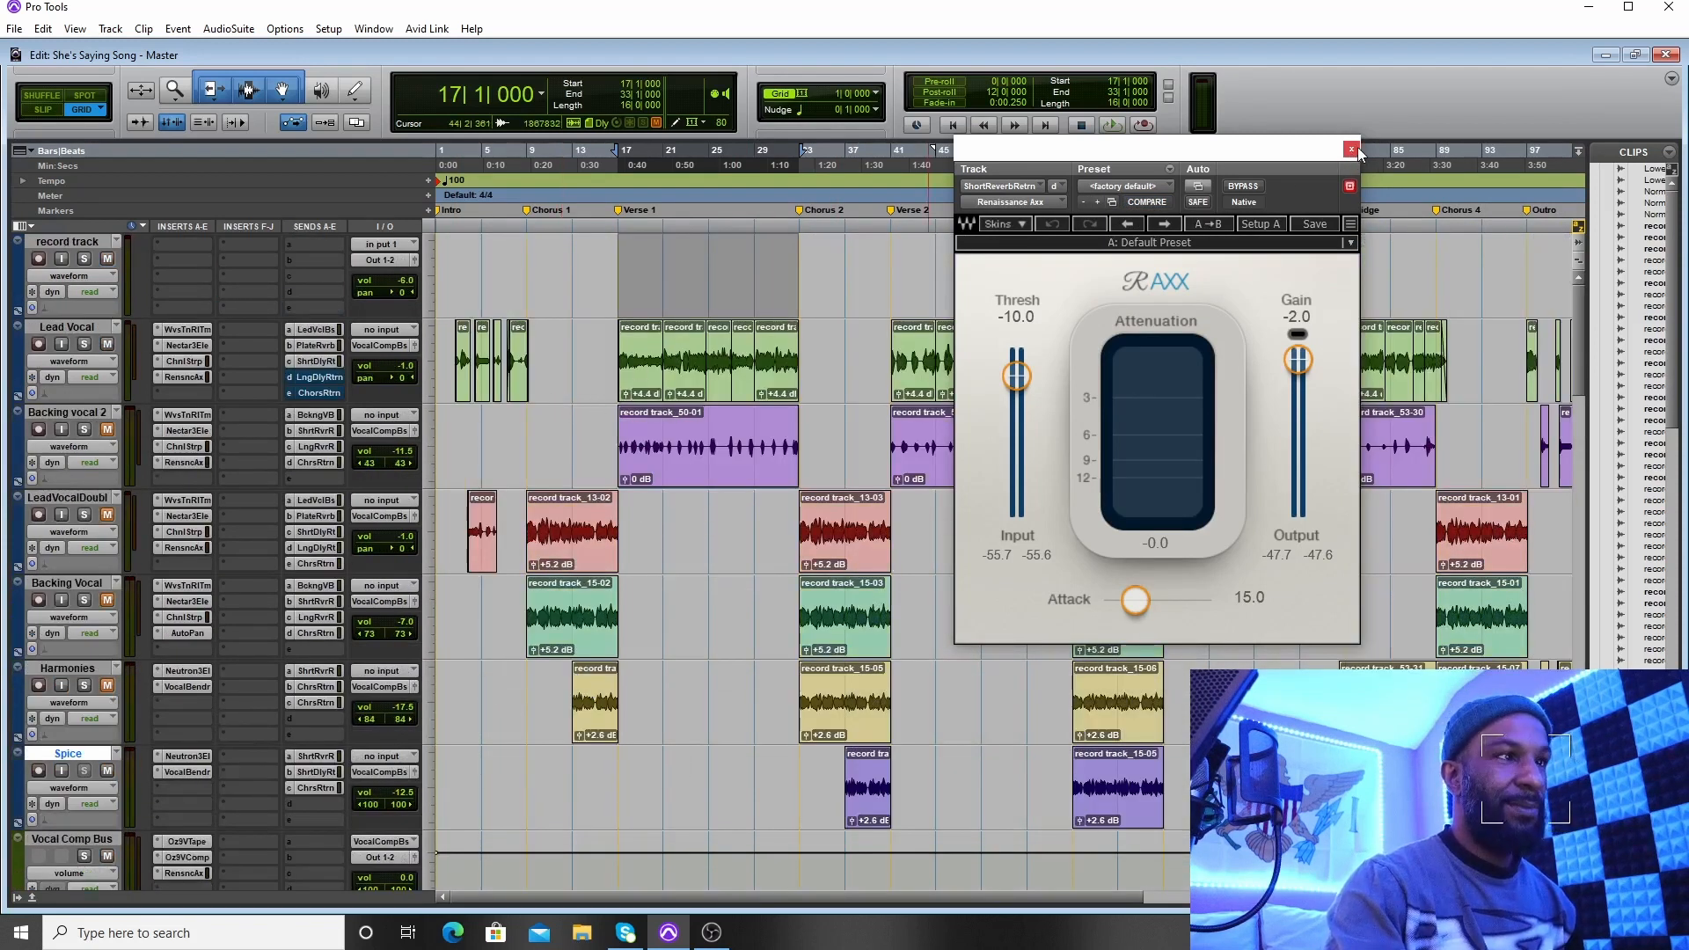
pyautogui.click(1352, 148)
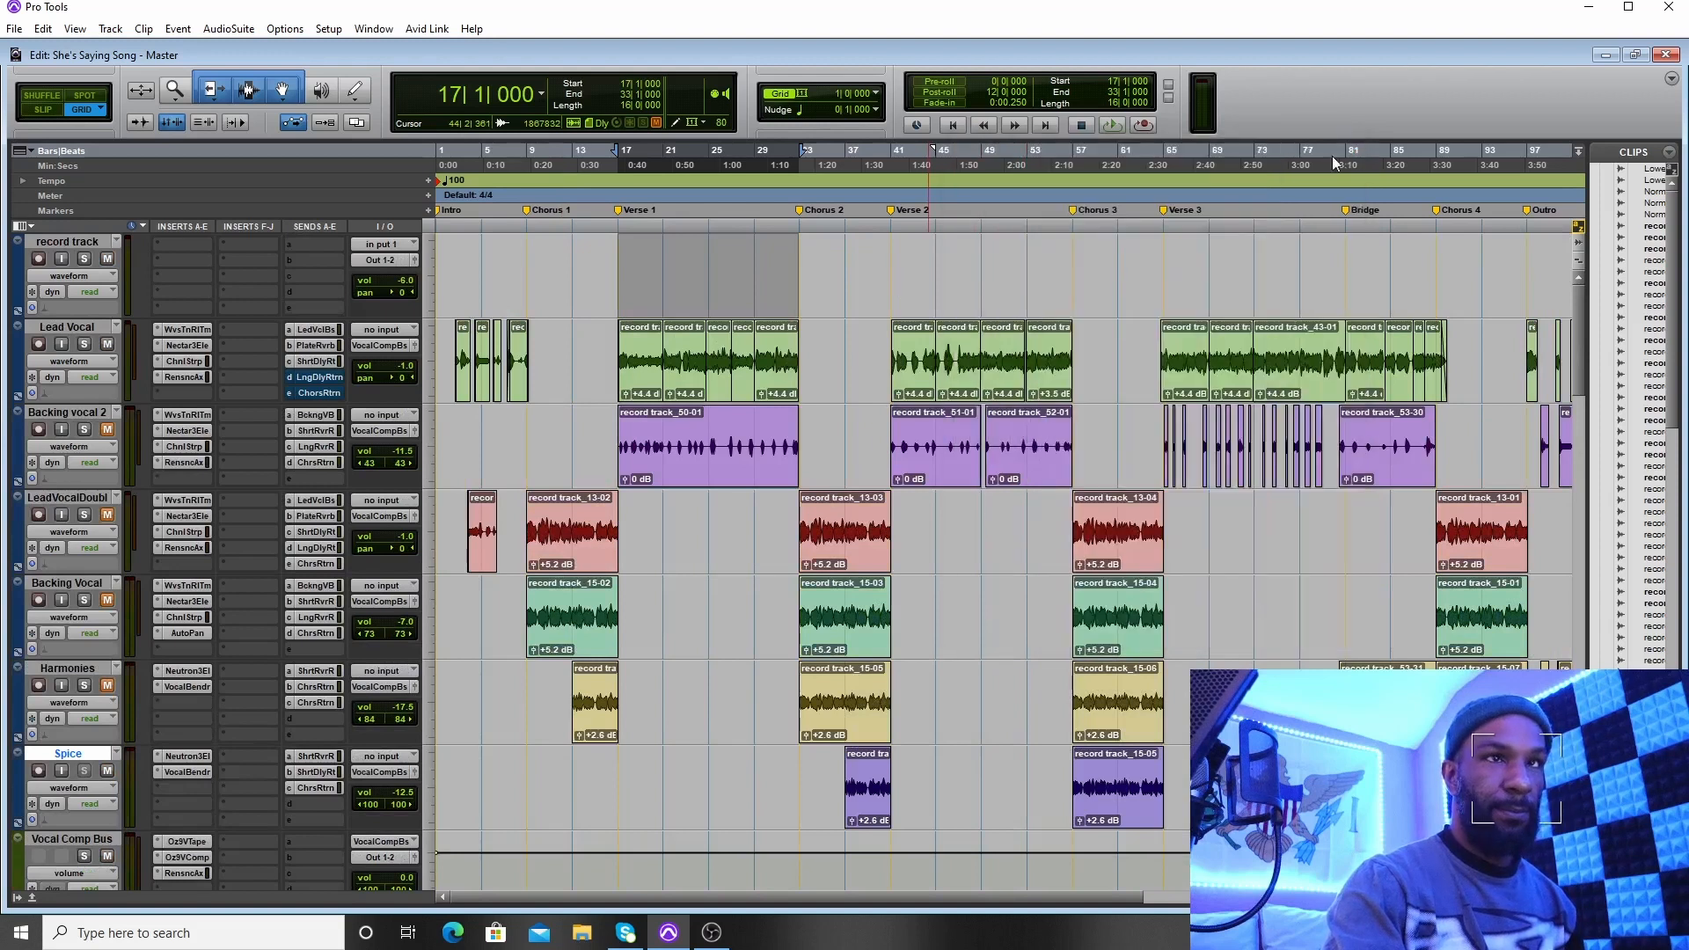
# Compare the Lead Vocal with send C to Short Delay Return muted and unmuted during Verse 1 playback, leaving it unmuted and closing its window
pyautogui.click(315, 360)
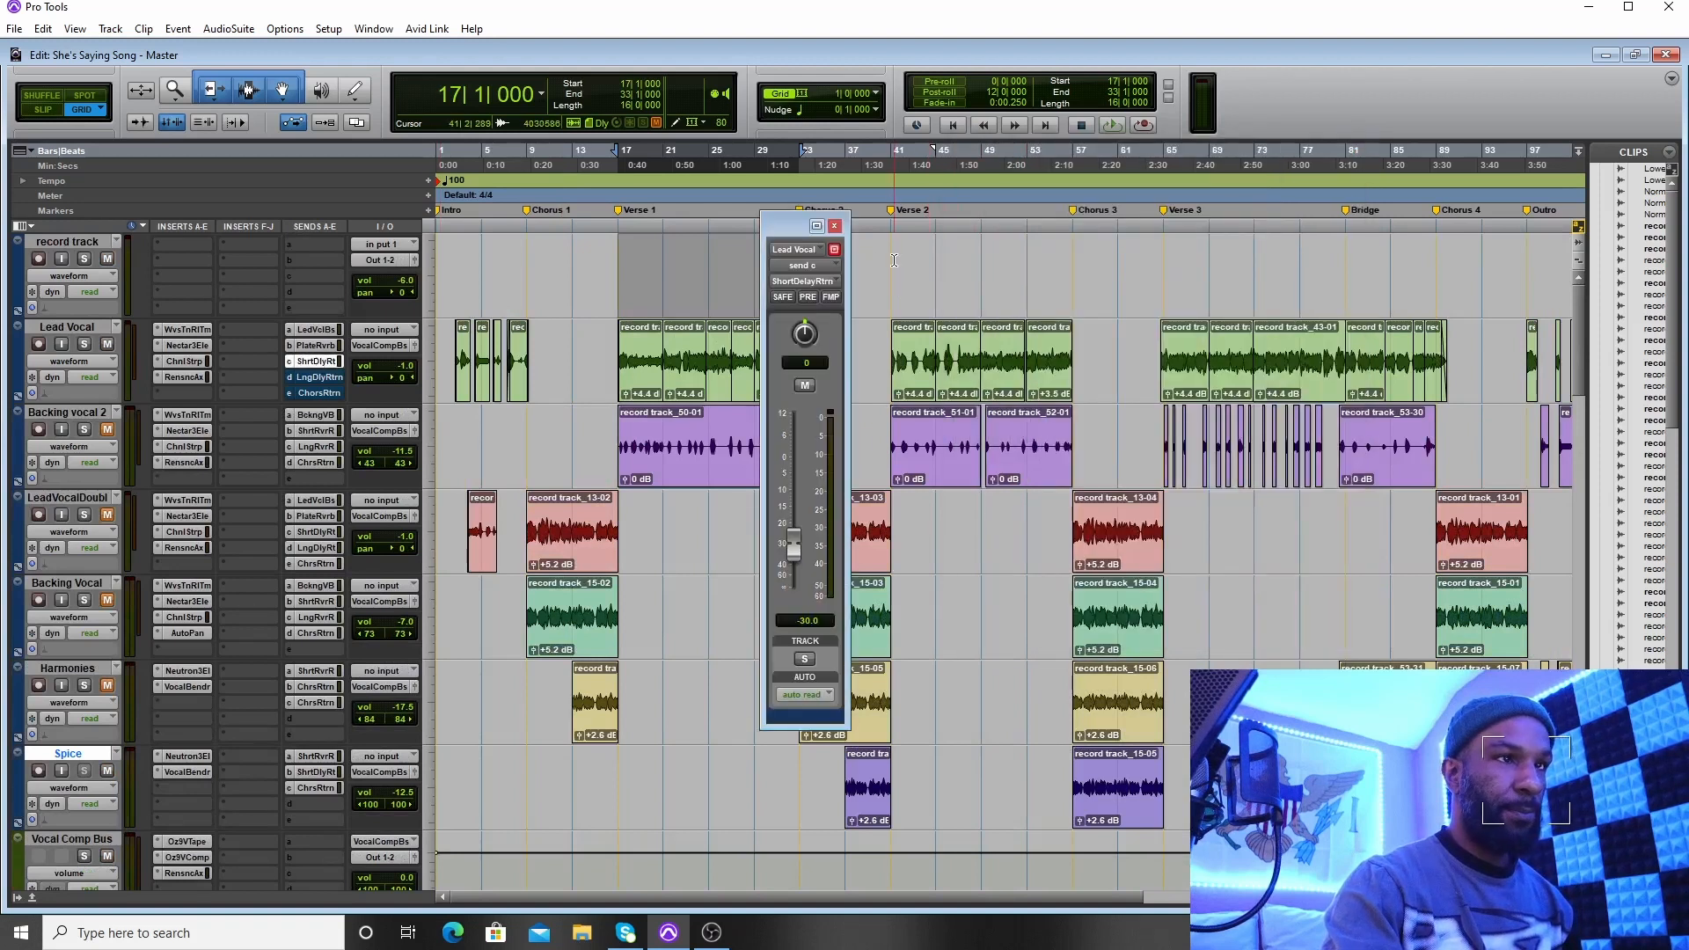
pyautogui.click(834, 225)
pyautogui.click(1112, 126)
pyautogui.click(316, 361)
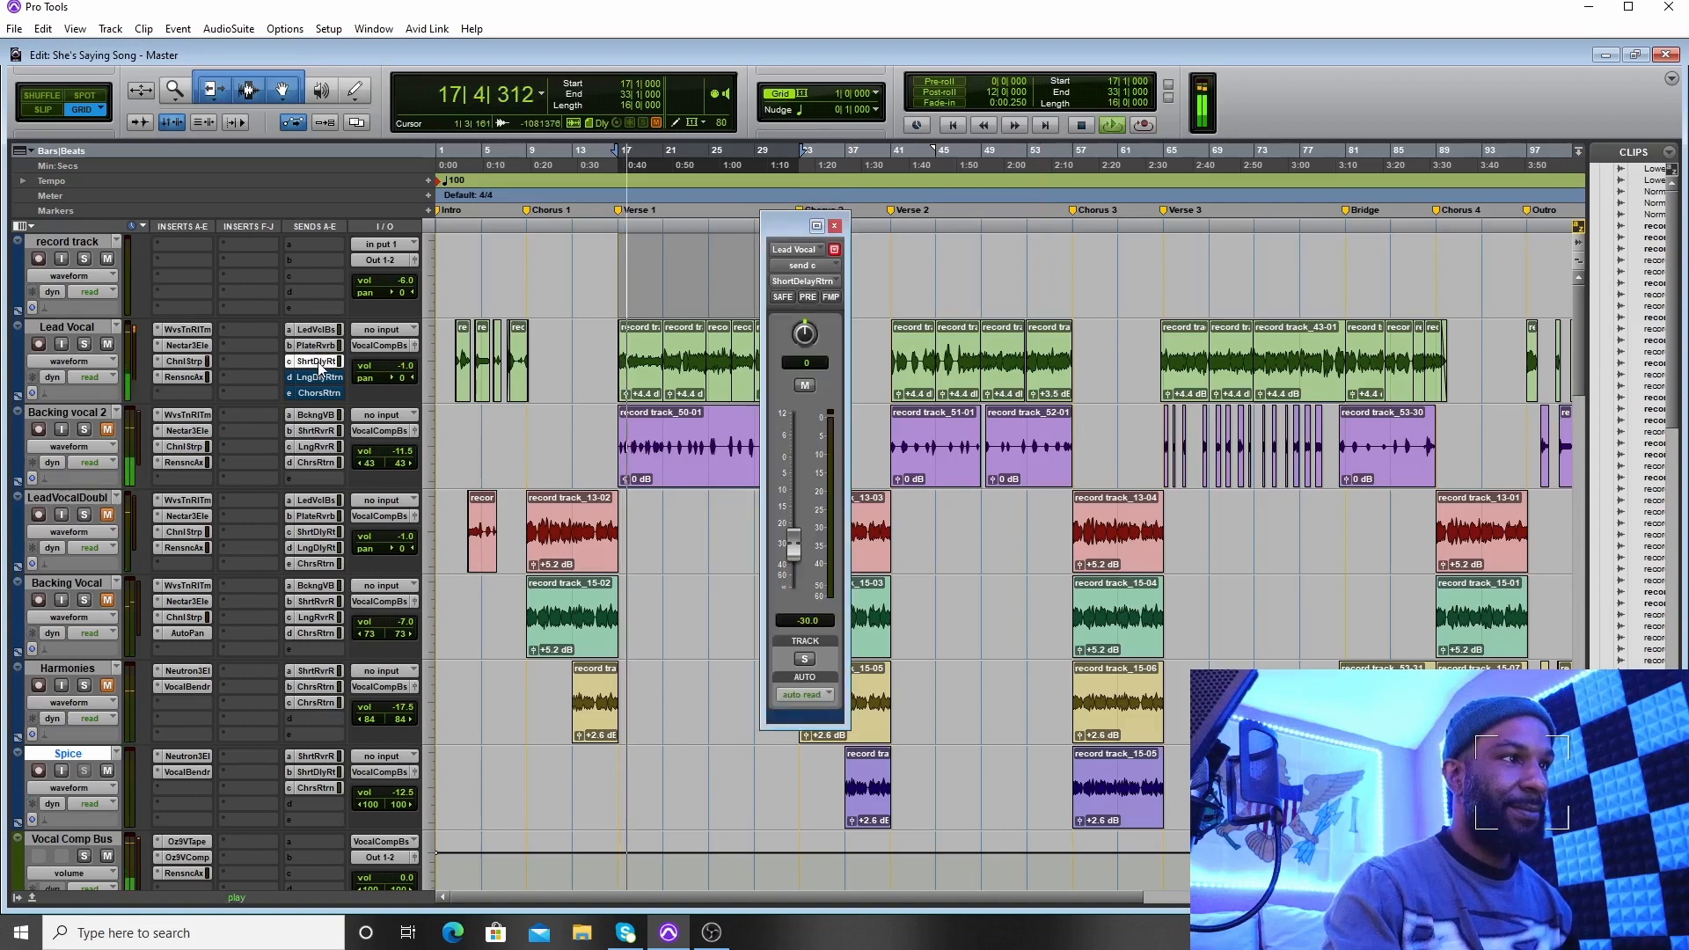
pyautogui.click(805, 389)
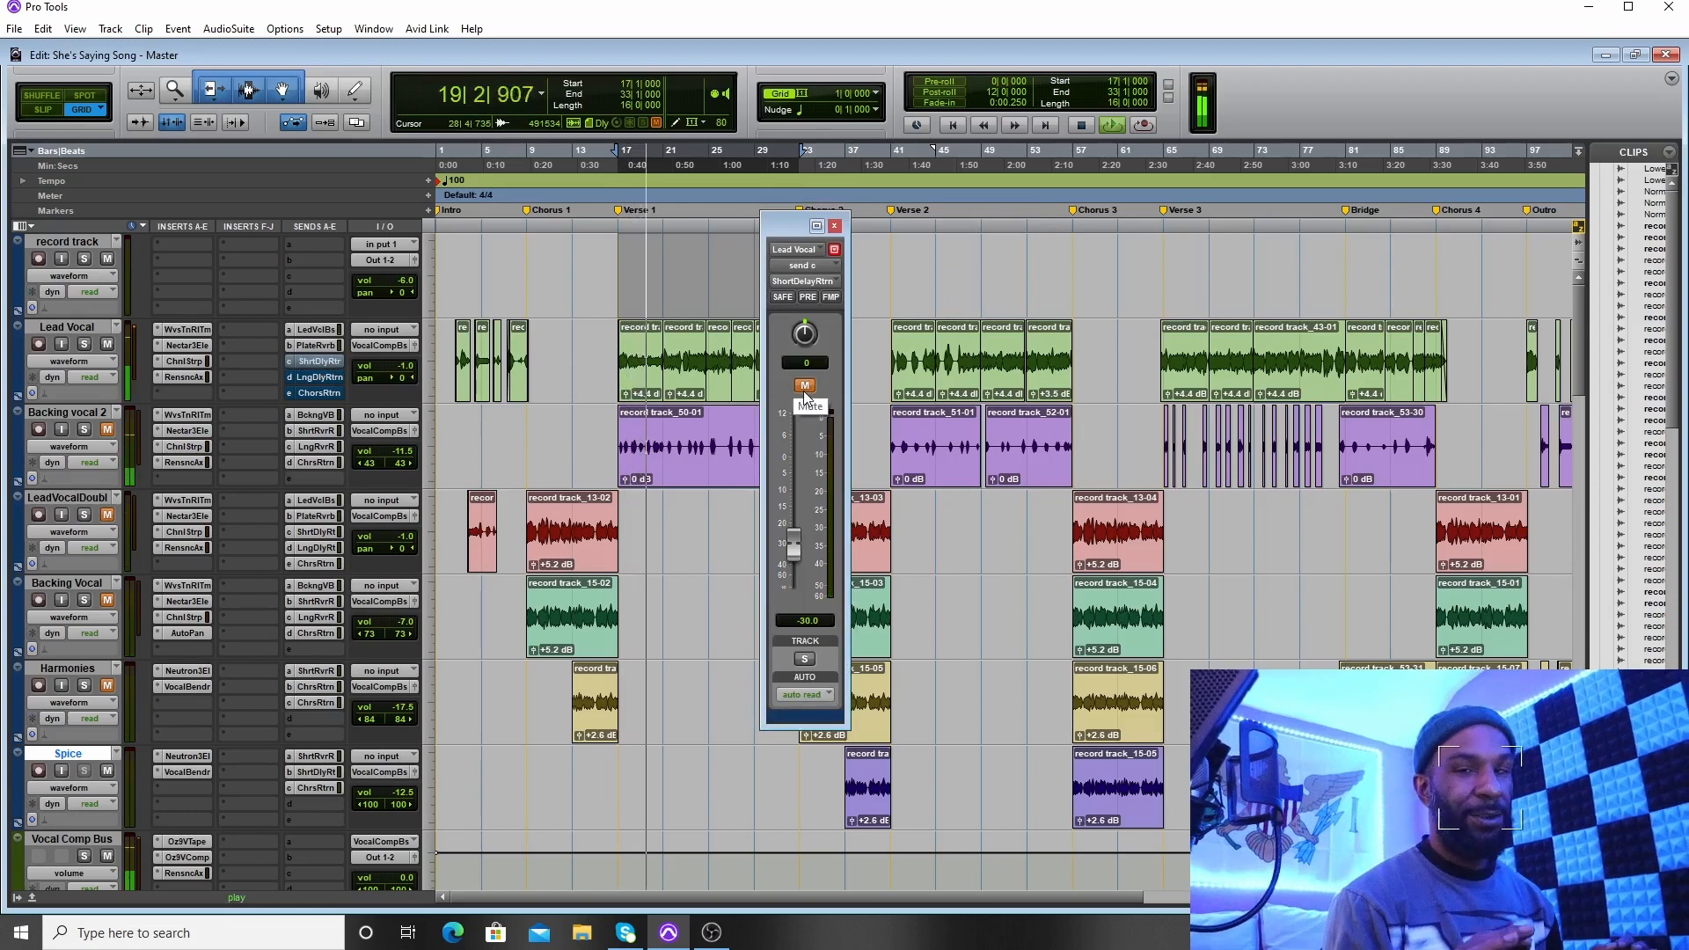
pyautogui.click(807, 388)
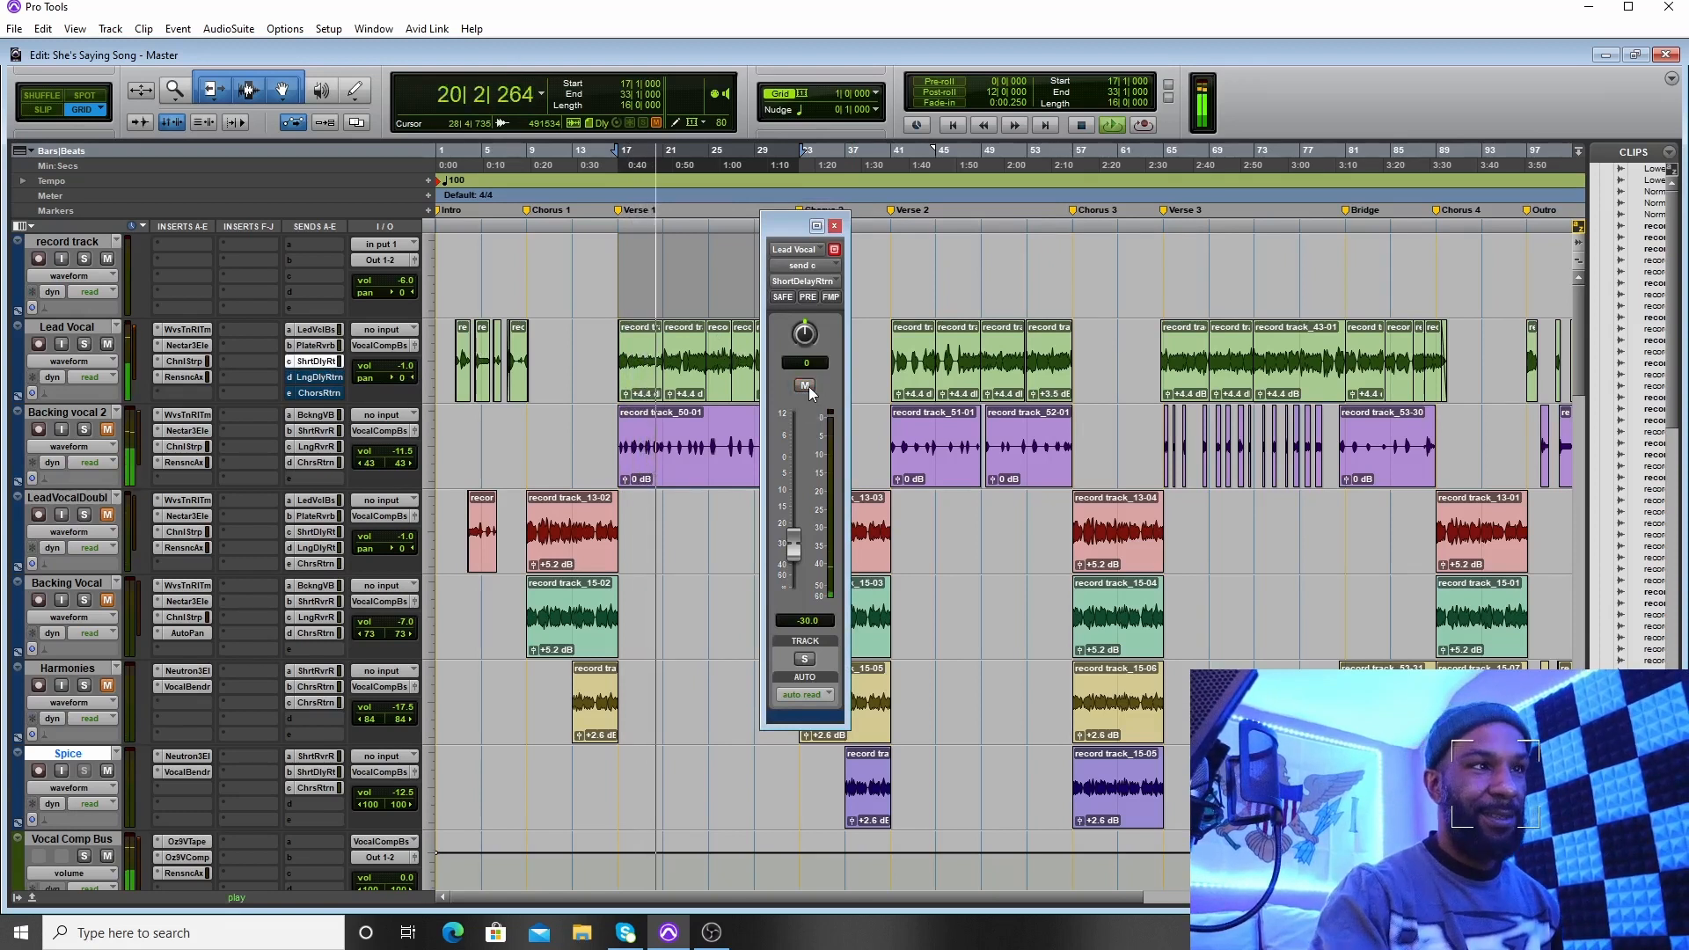
pyautogui.click(805, 388)
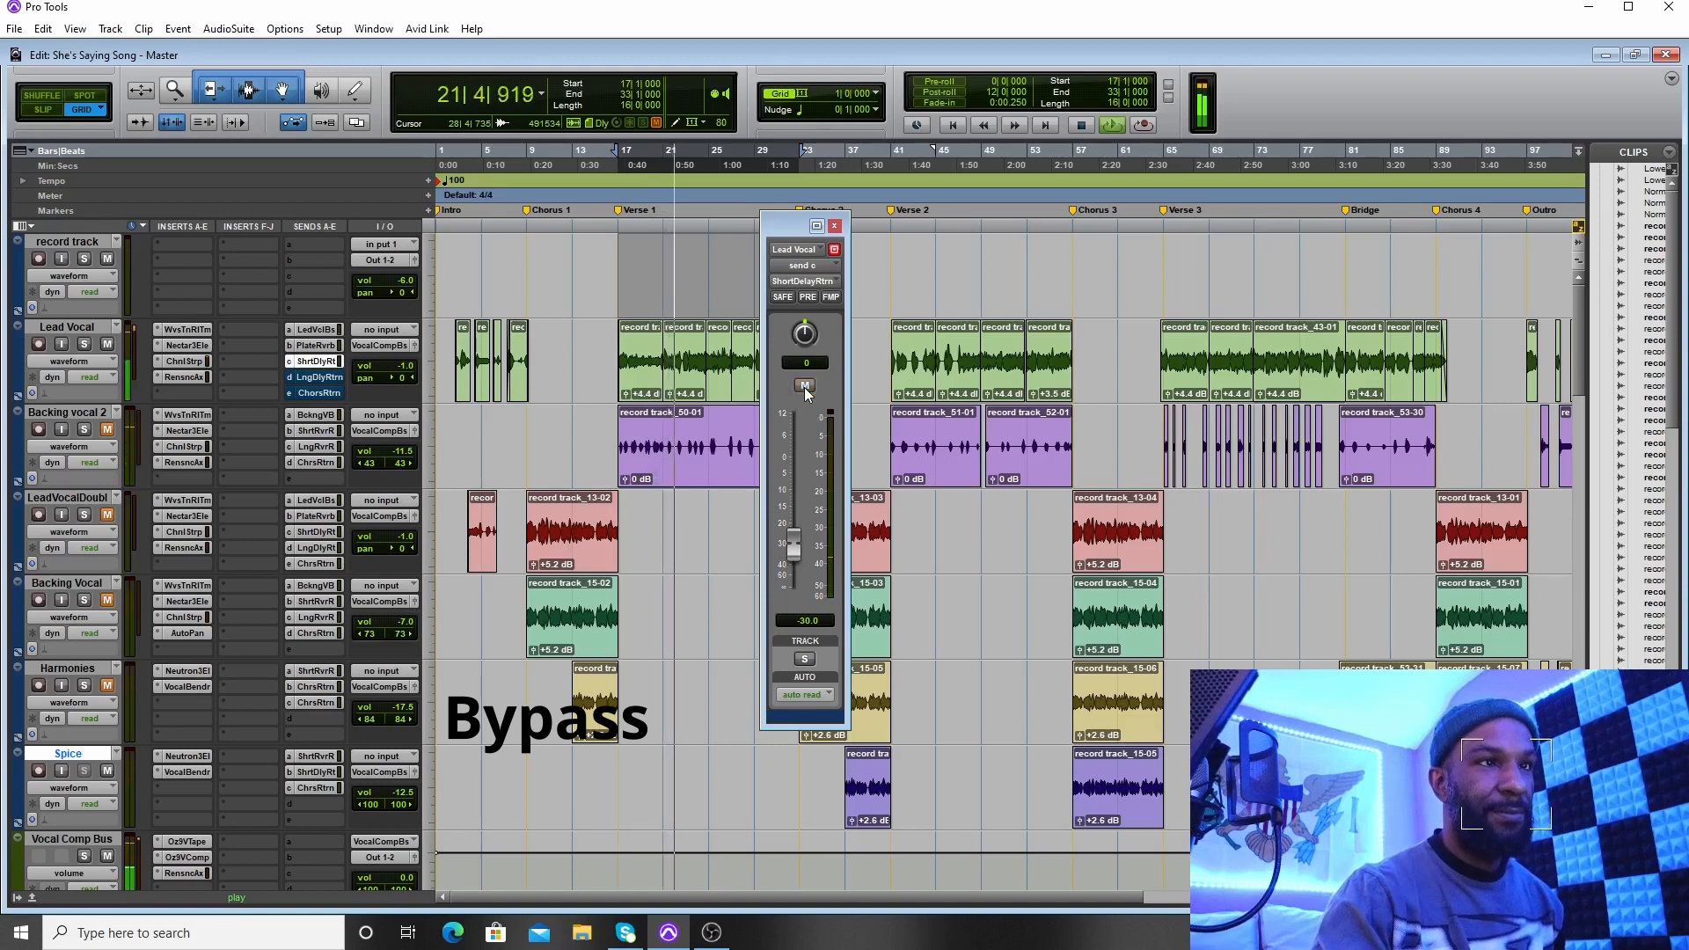
pyautogui.click(835, 226)
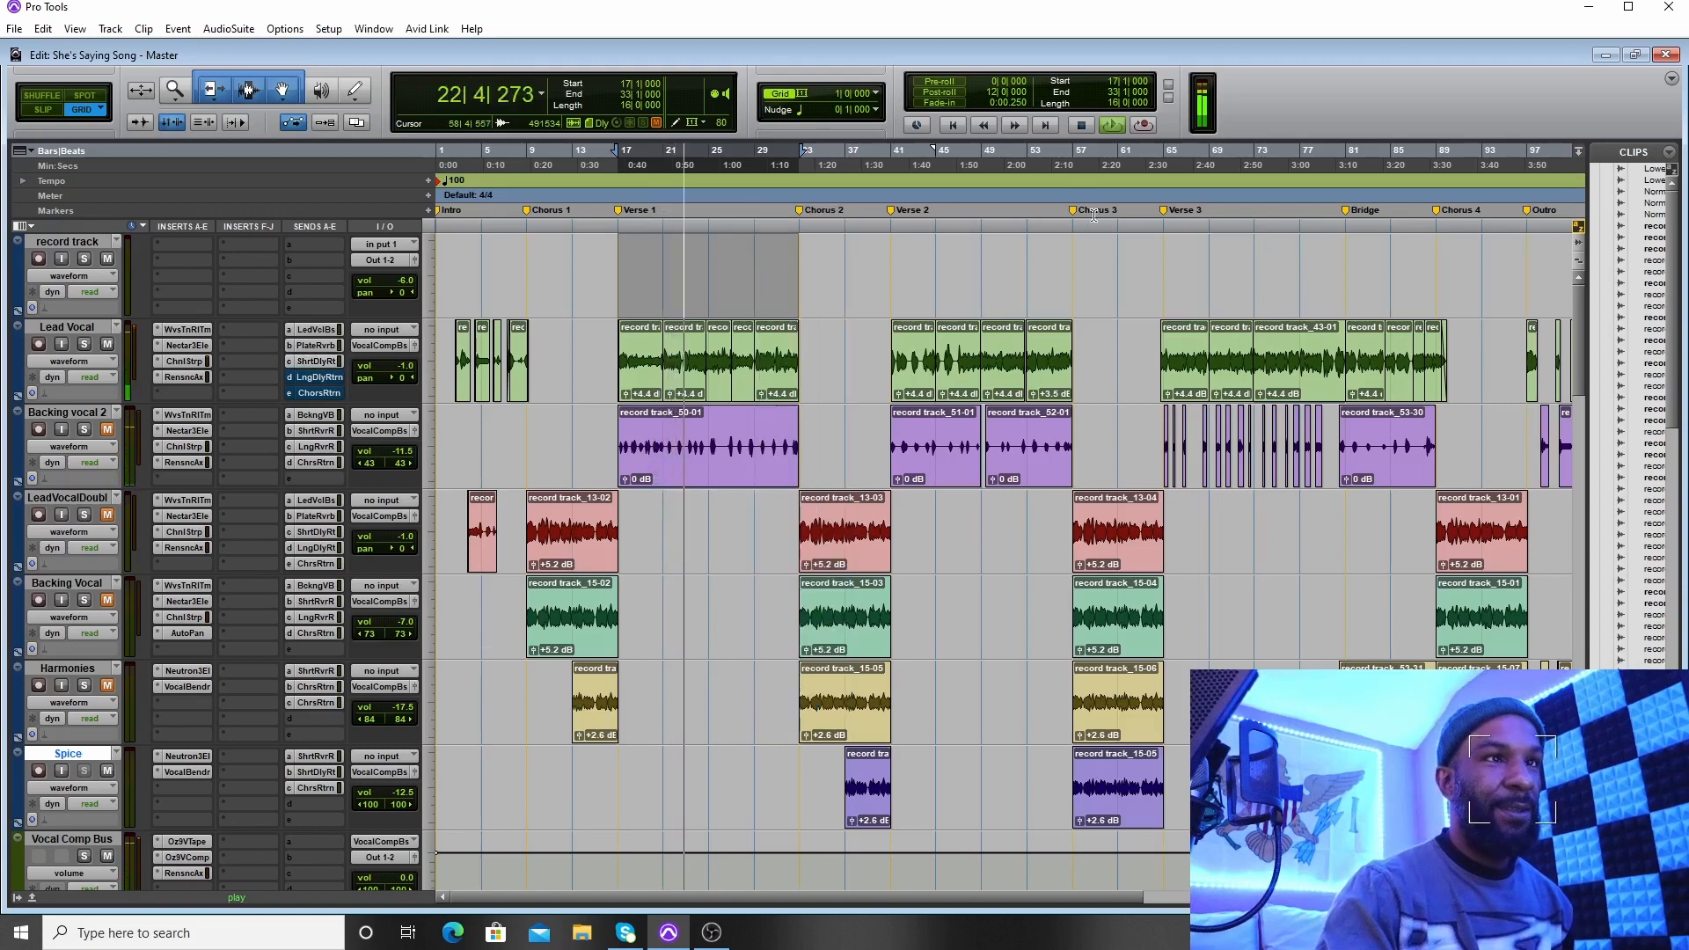
pyautogui.press('space')
pyautogui.press('space')
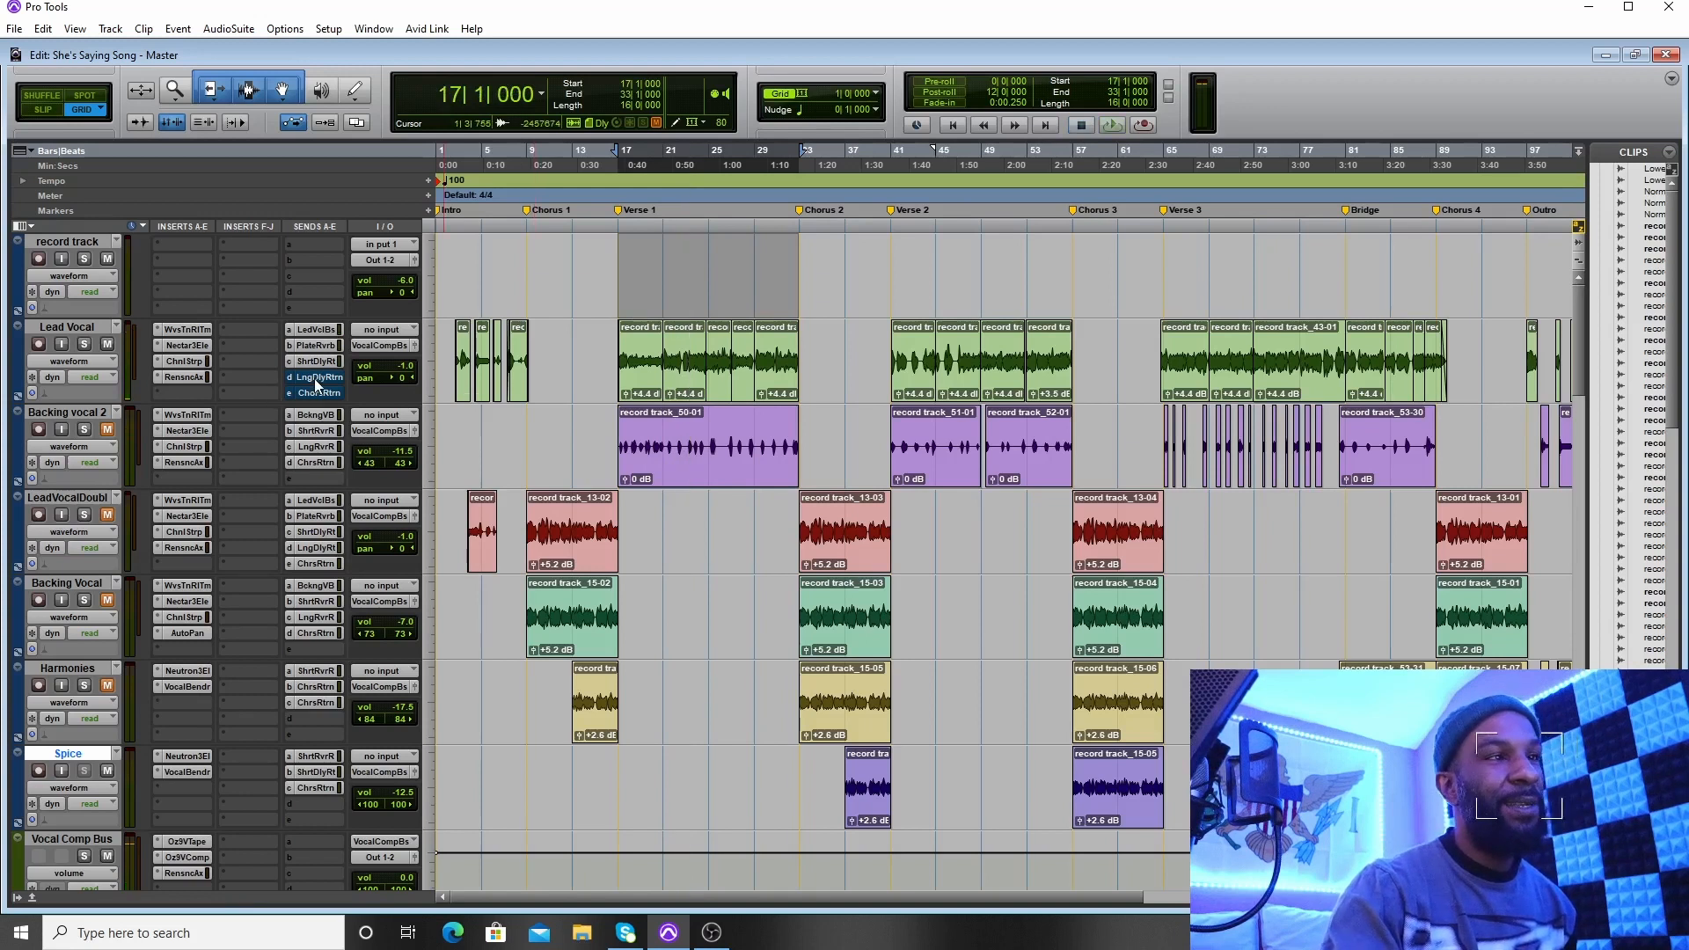
# Open the Lead Vocal's send D to Long Delay Return and locate the LongReverbReturn track among the return tracks
pyautogui.click(315, 381)
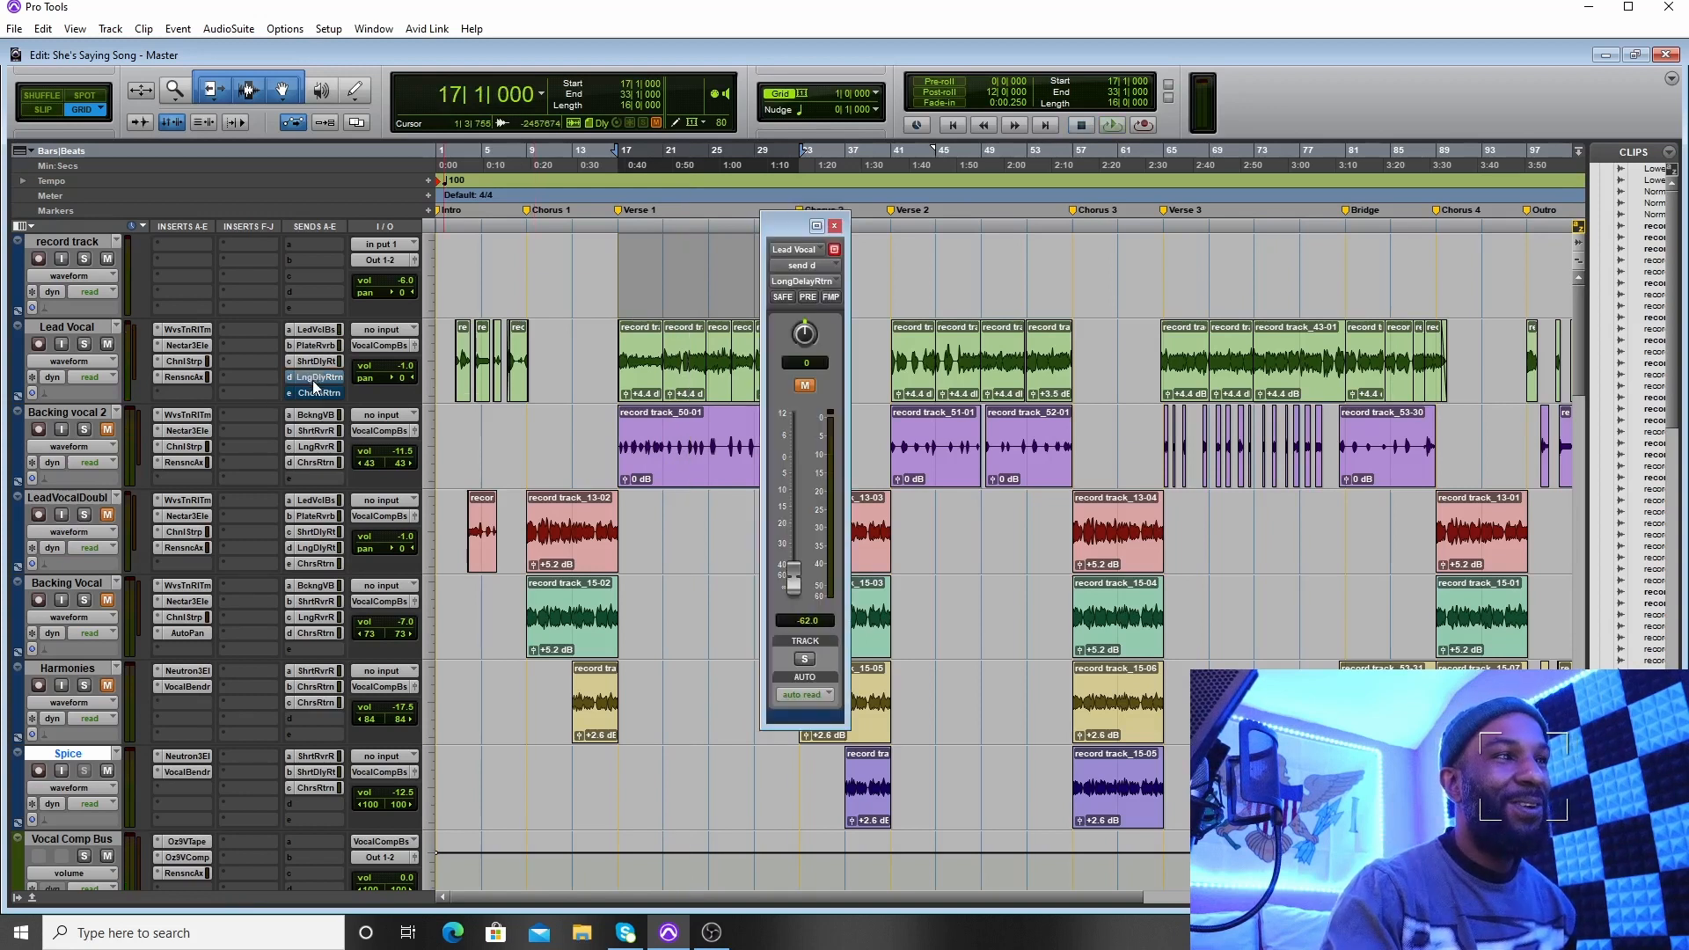
pyautogui.scroll(-10, 454, 388)
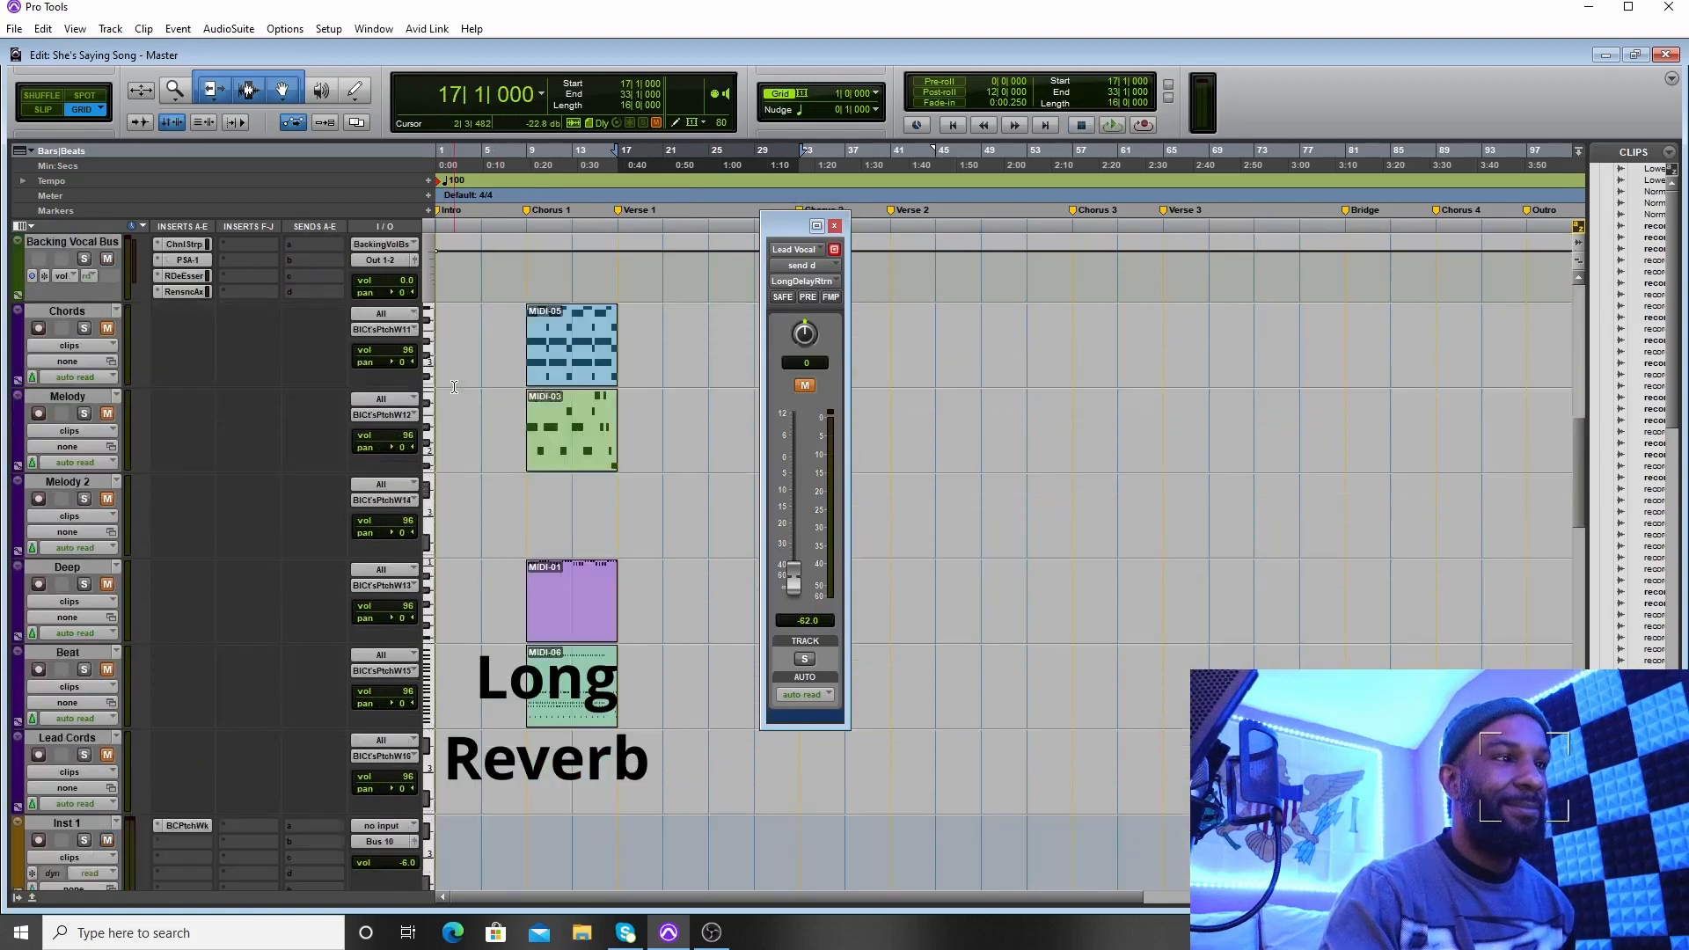
pyautogui.scroll(-10, 454, 387)
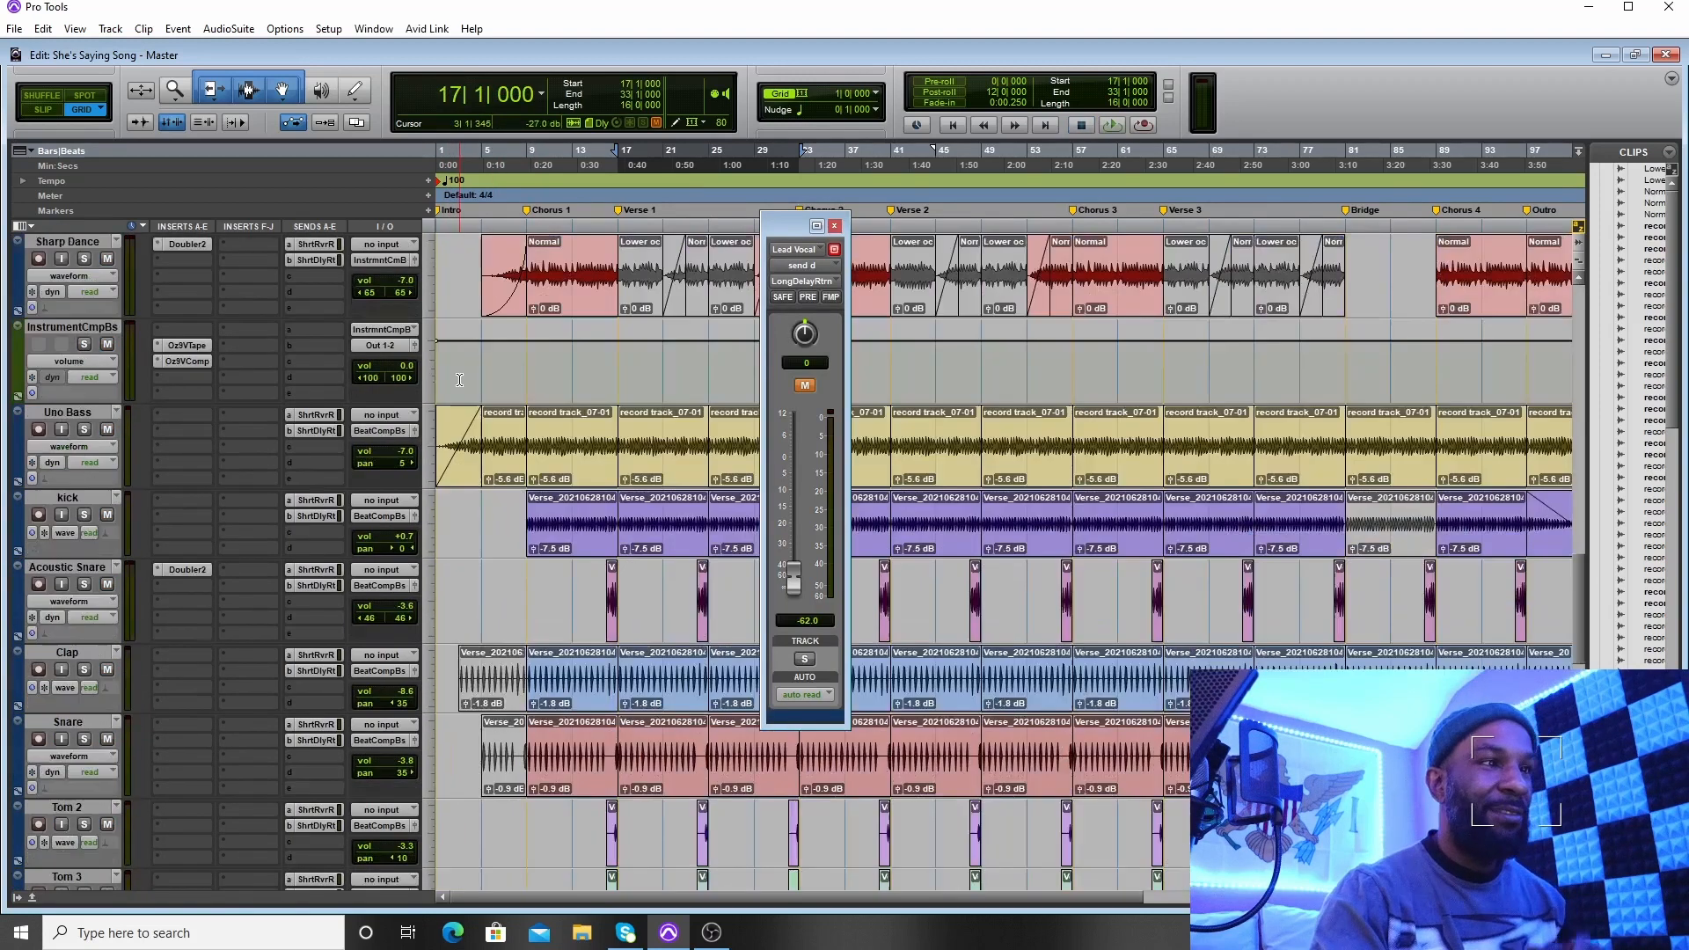
pyautogui.scroll(-8, 459, 379)
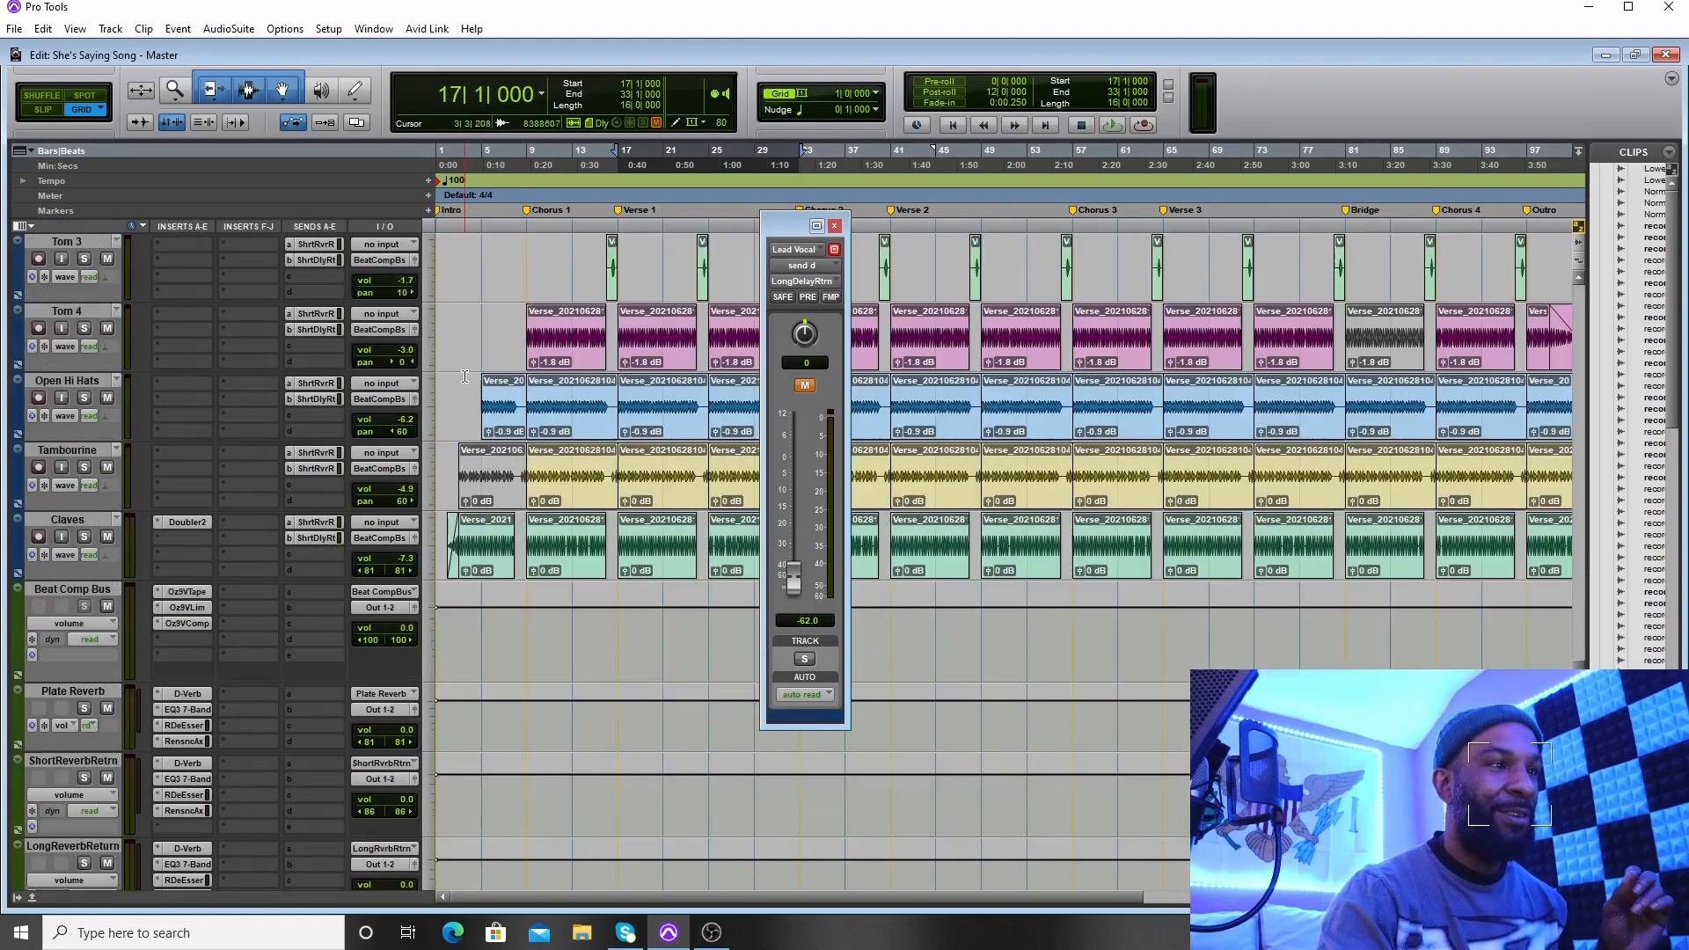
pyautogui.scroll(-8, 464, 376)
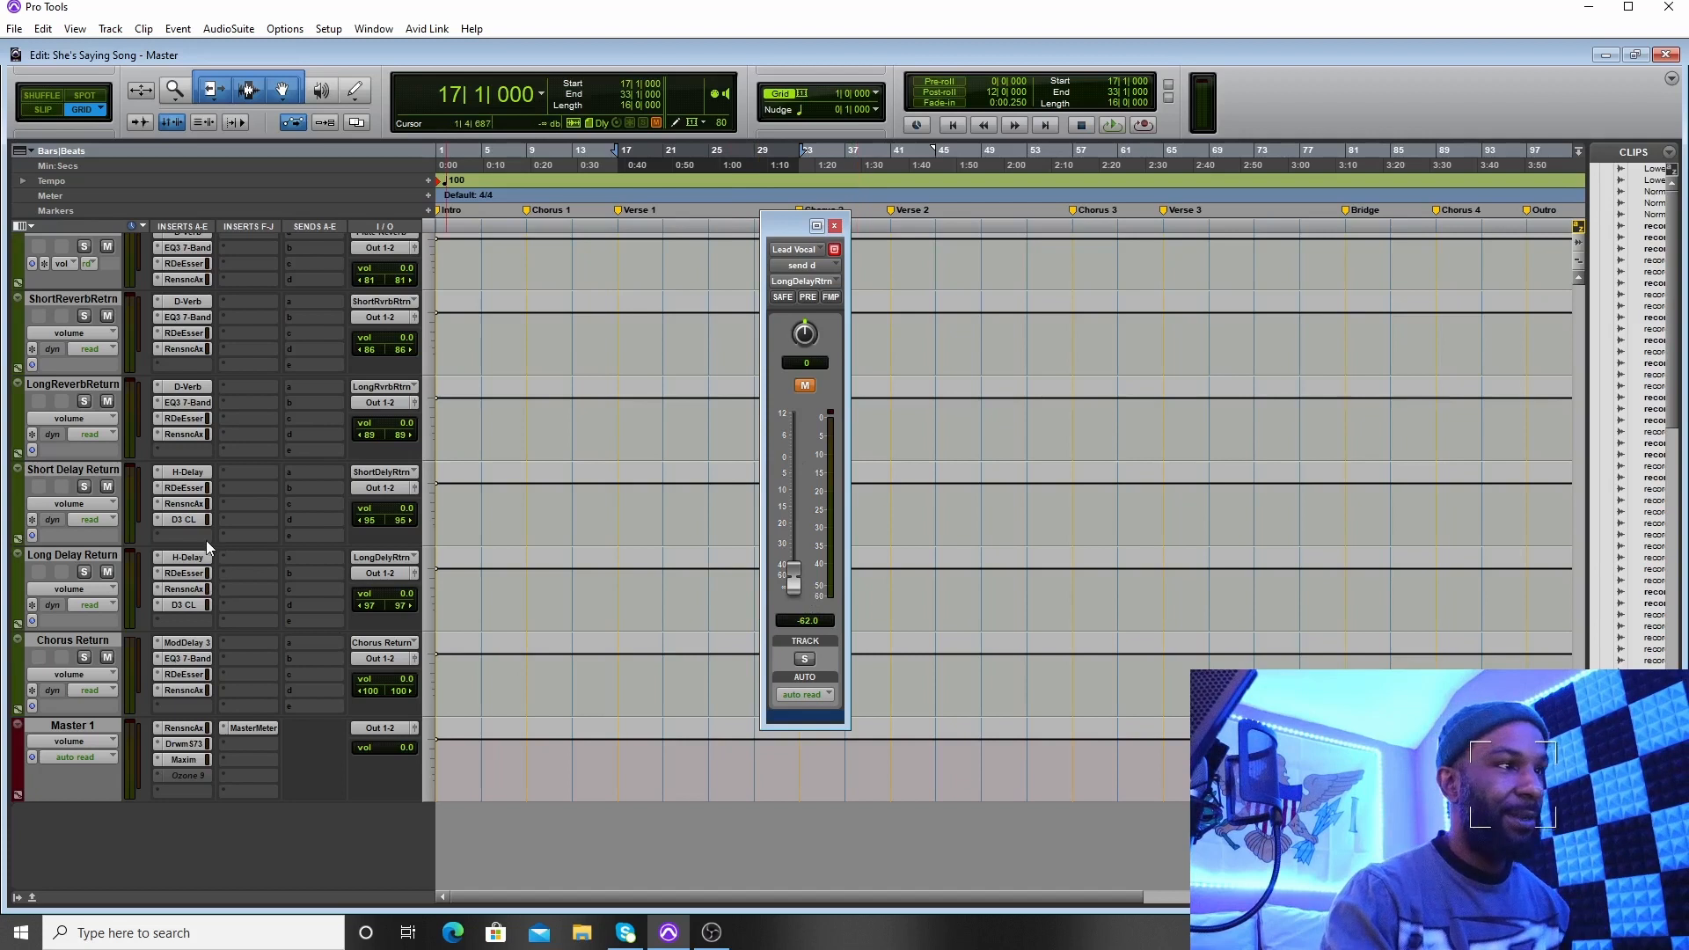
pyautogui.scroll(1, 209, 540)
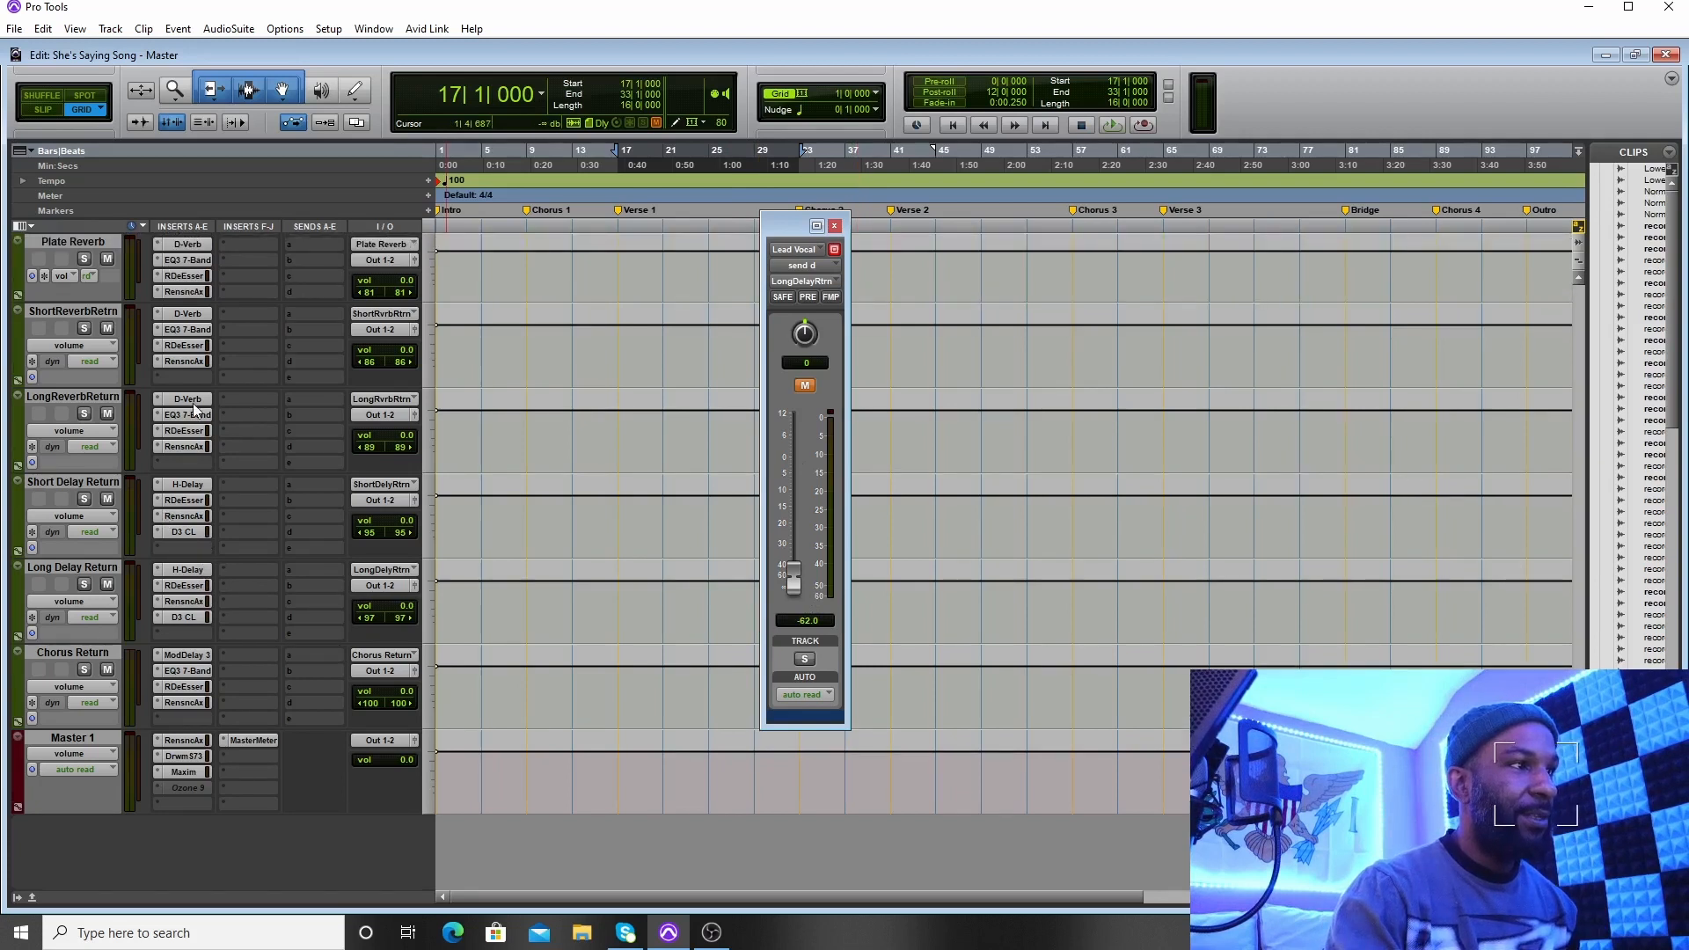
pyautogui.scroll(3, 210, 461)
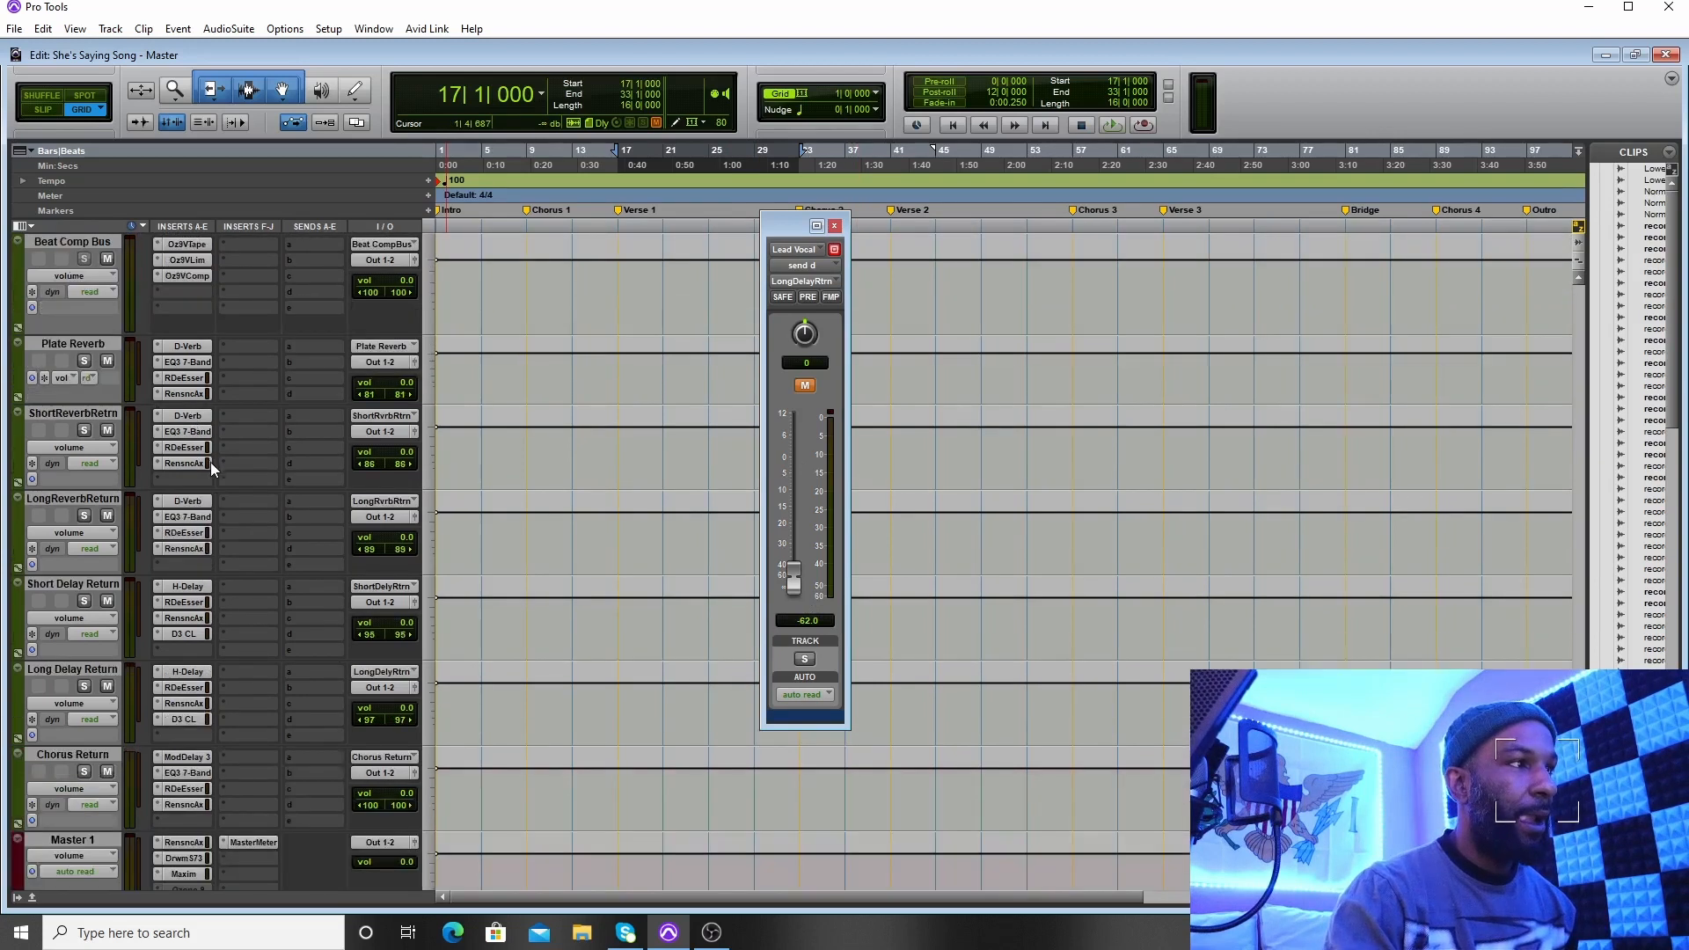
pyautogui.scroll(-3, 210, 462)
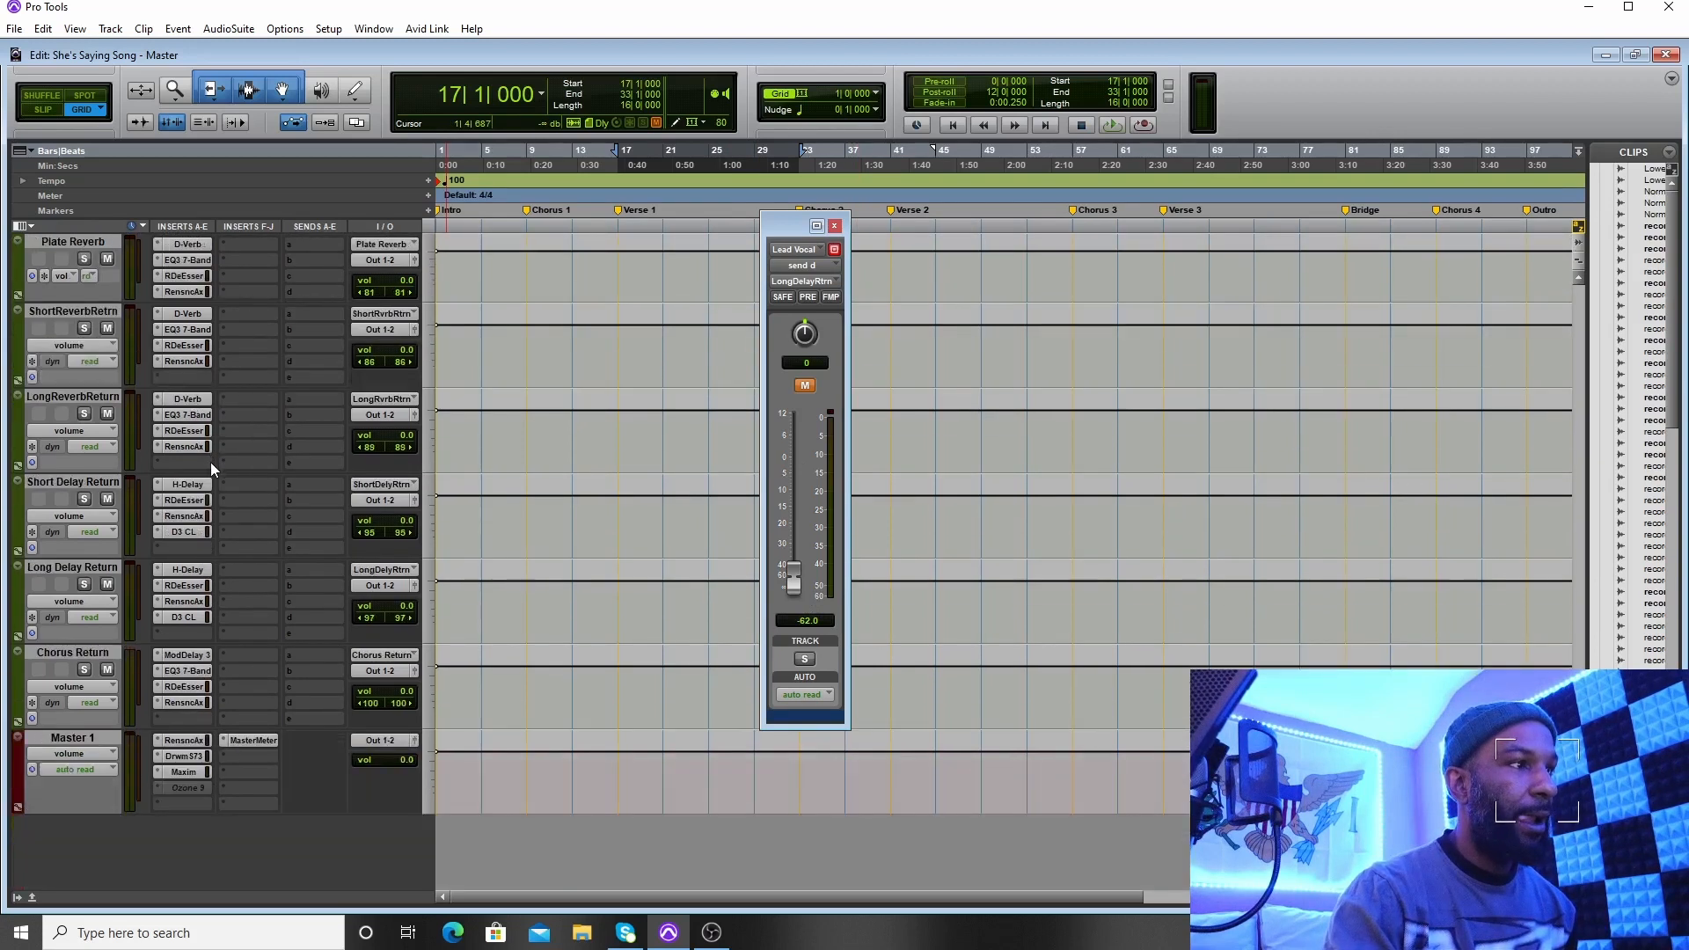
# Review the D-Verb and EQ3 7-Band settings on the LongReverbReturn track
pyautogui.click(185, 400)
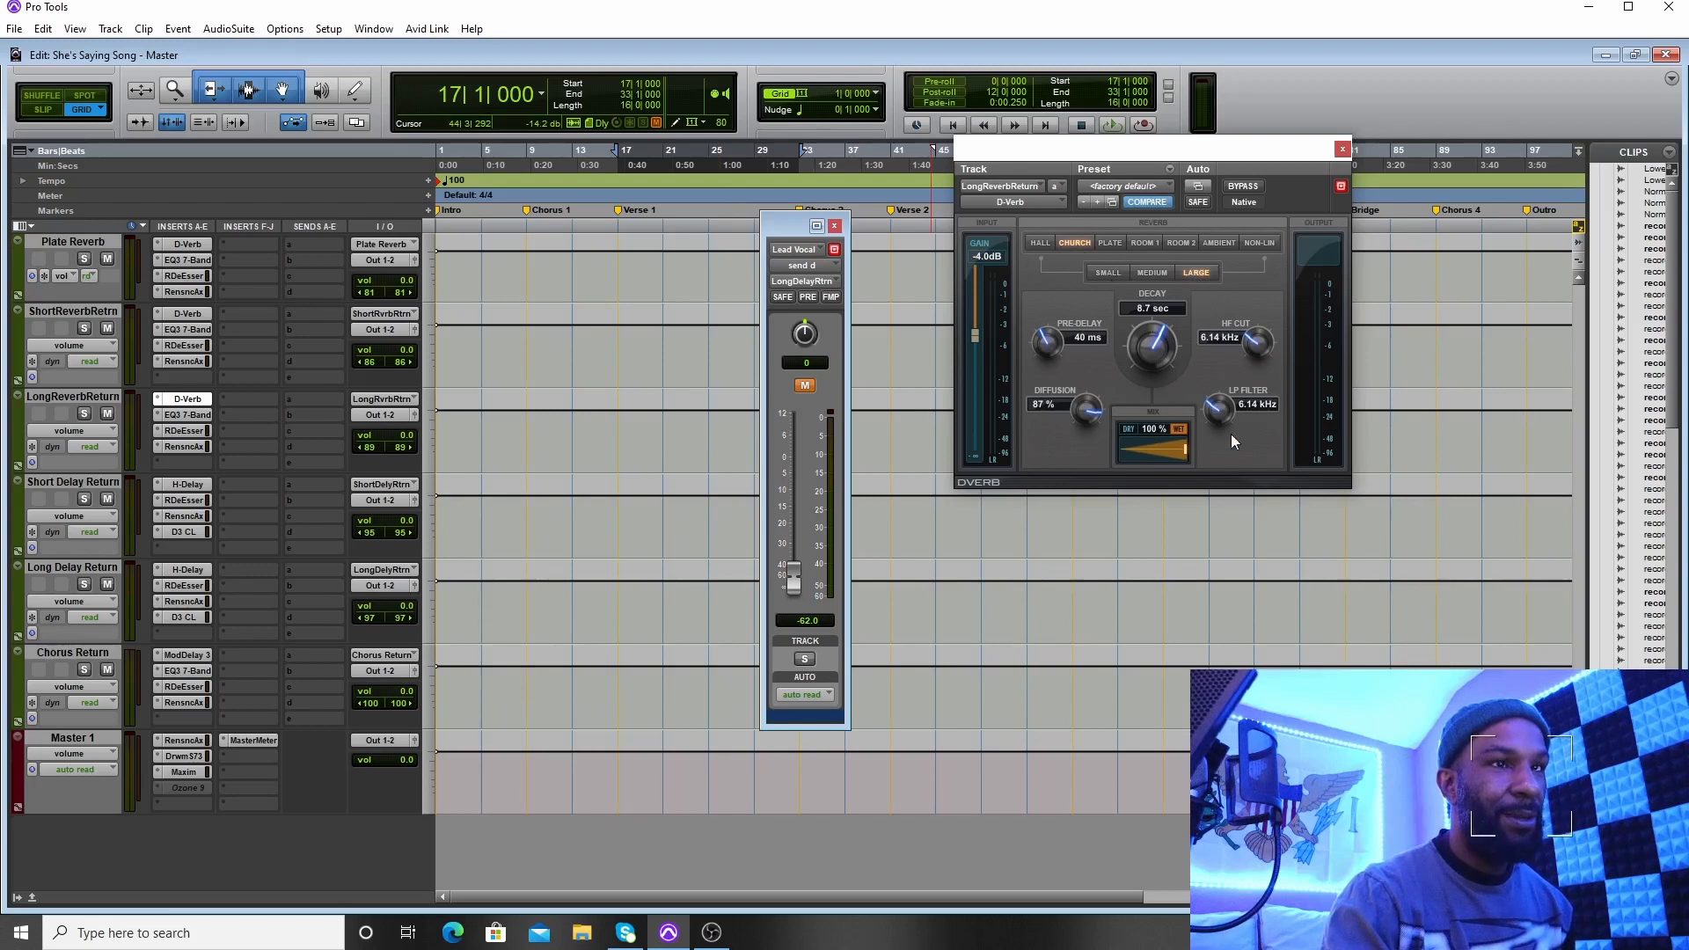
pyautogui.click(188, 414)
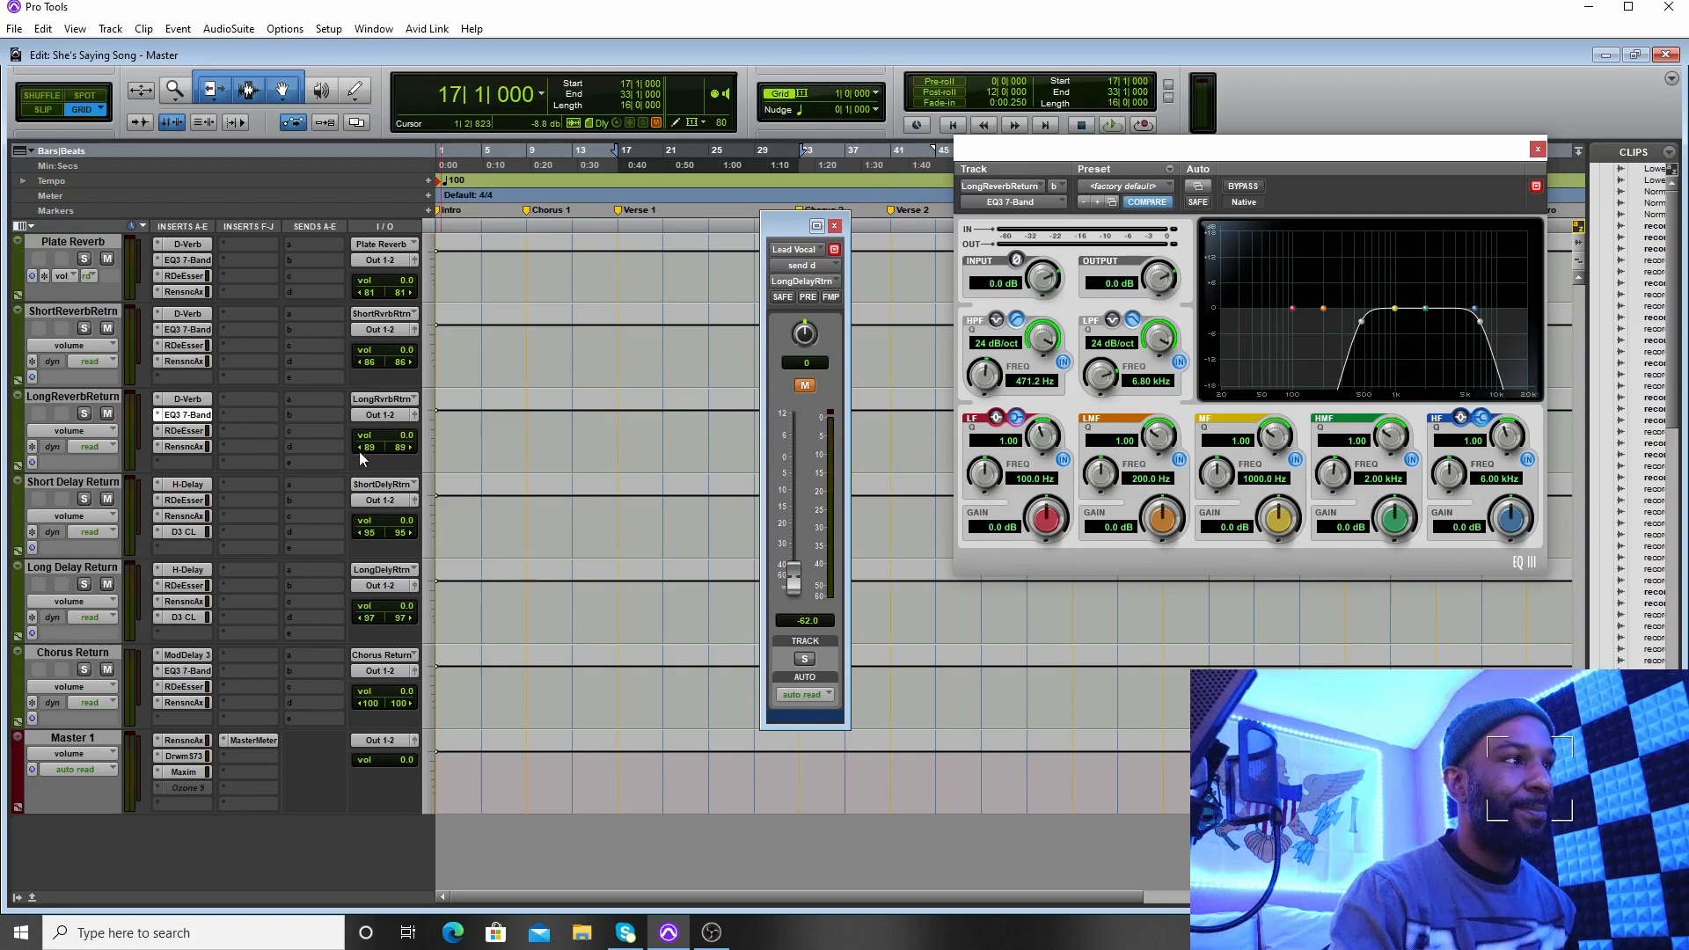
pyautogui.scroll(3, 565, 473)
pyautogui.scroll(-1, 564, 472)
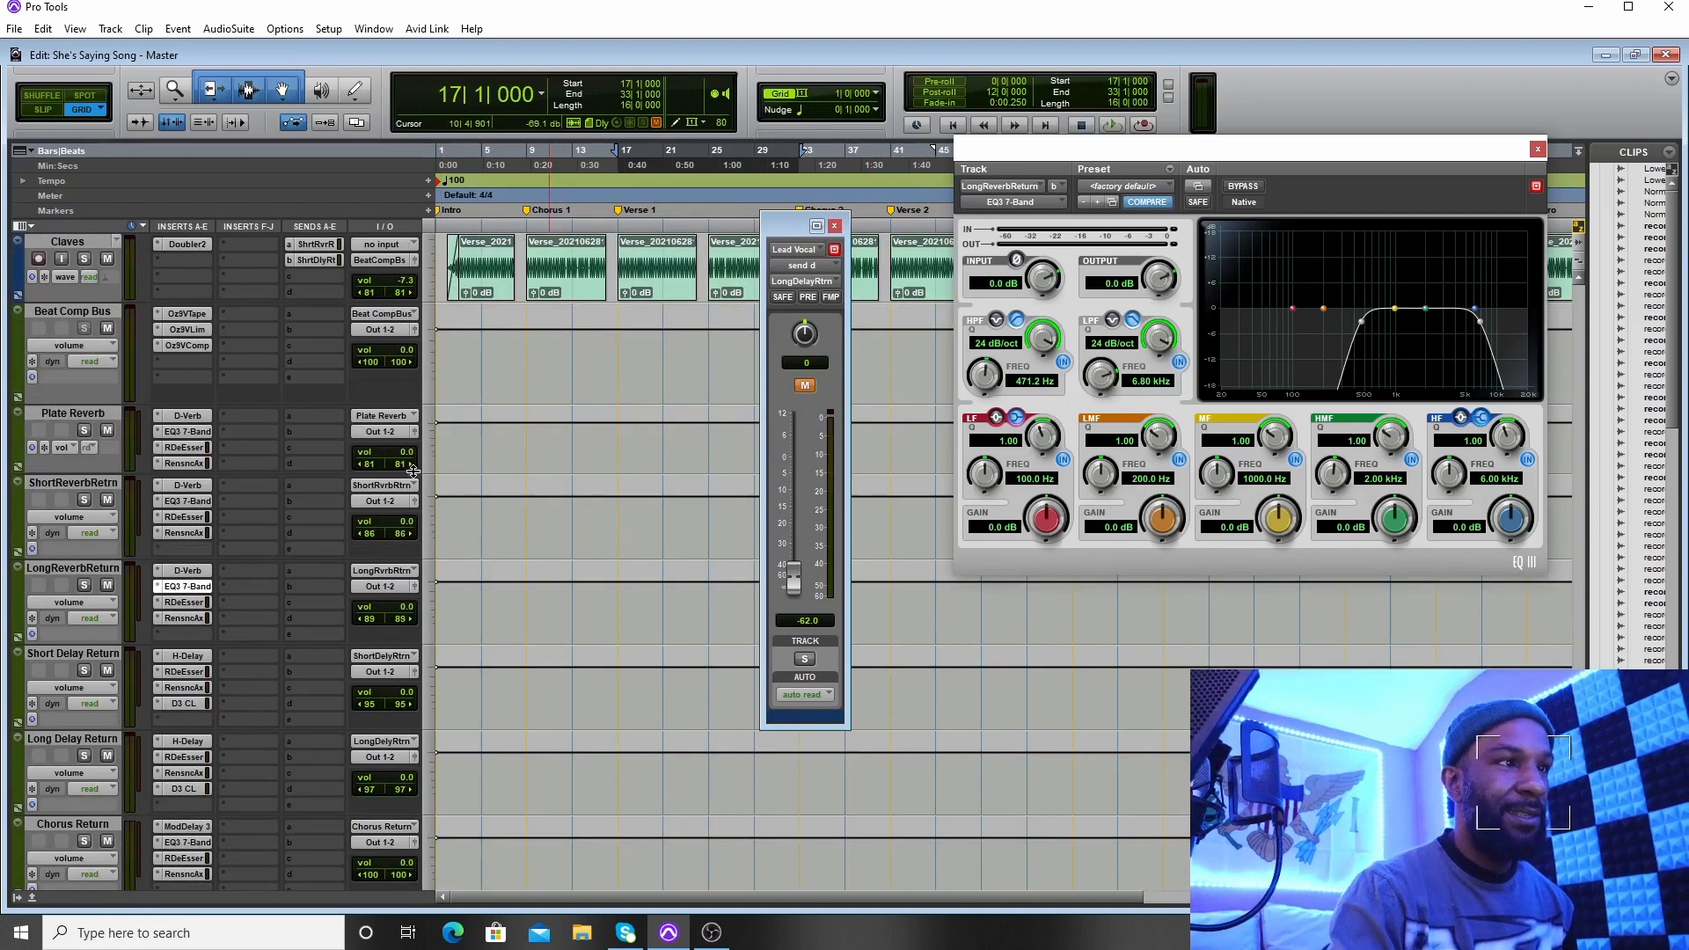
# Review the Renaissance DeEsser and Renaissance Axx settings on the LongReverbReturn track, then close the plug-in window
pyautogui.scroll(-1, 103, 440)
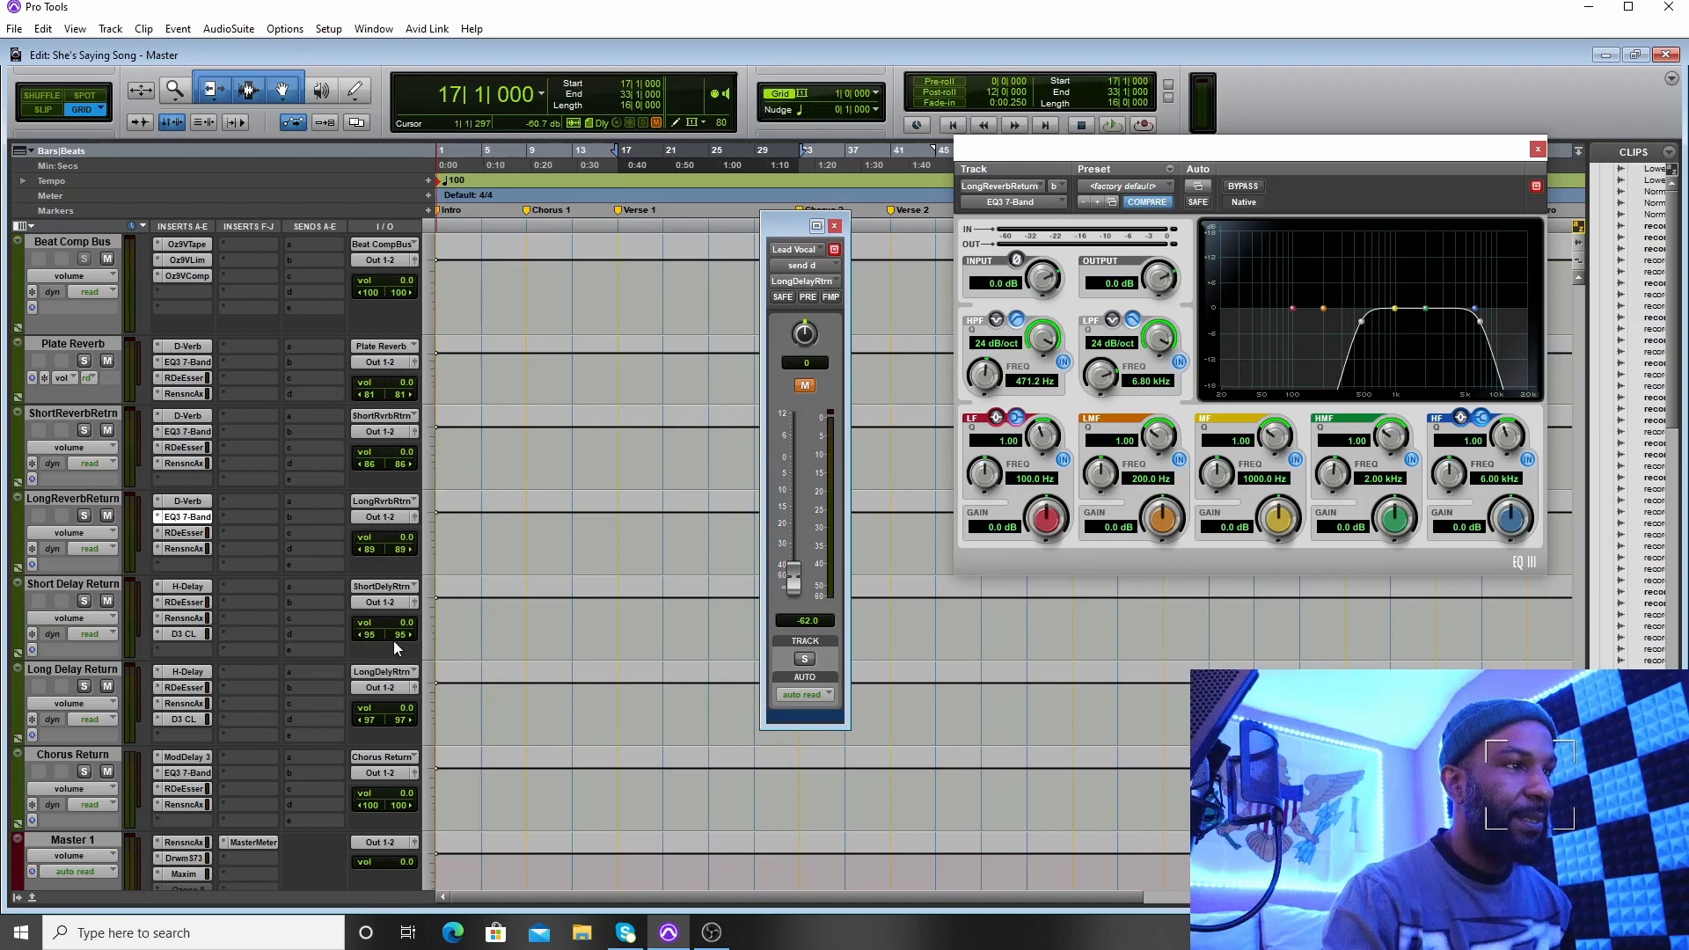
pyautogui.scroll(-3, 403, 641)
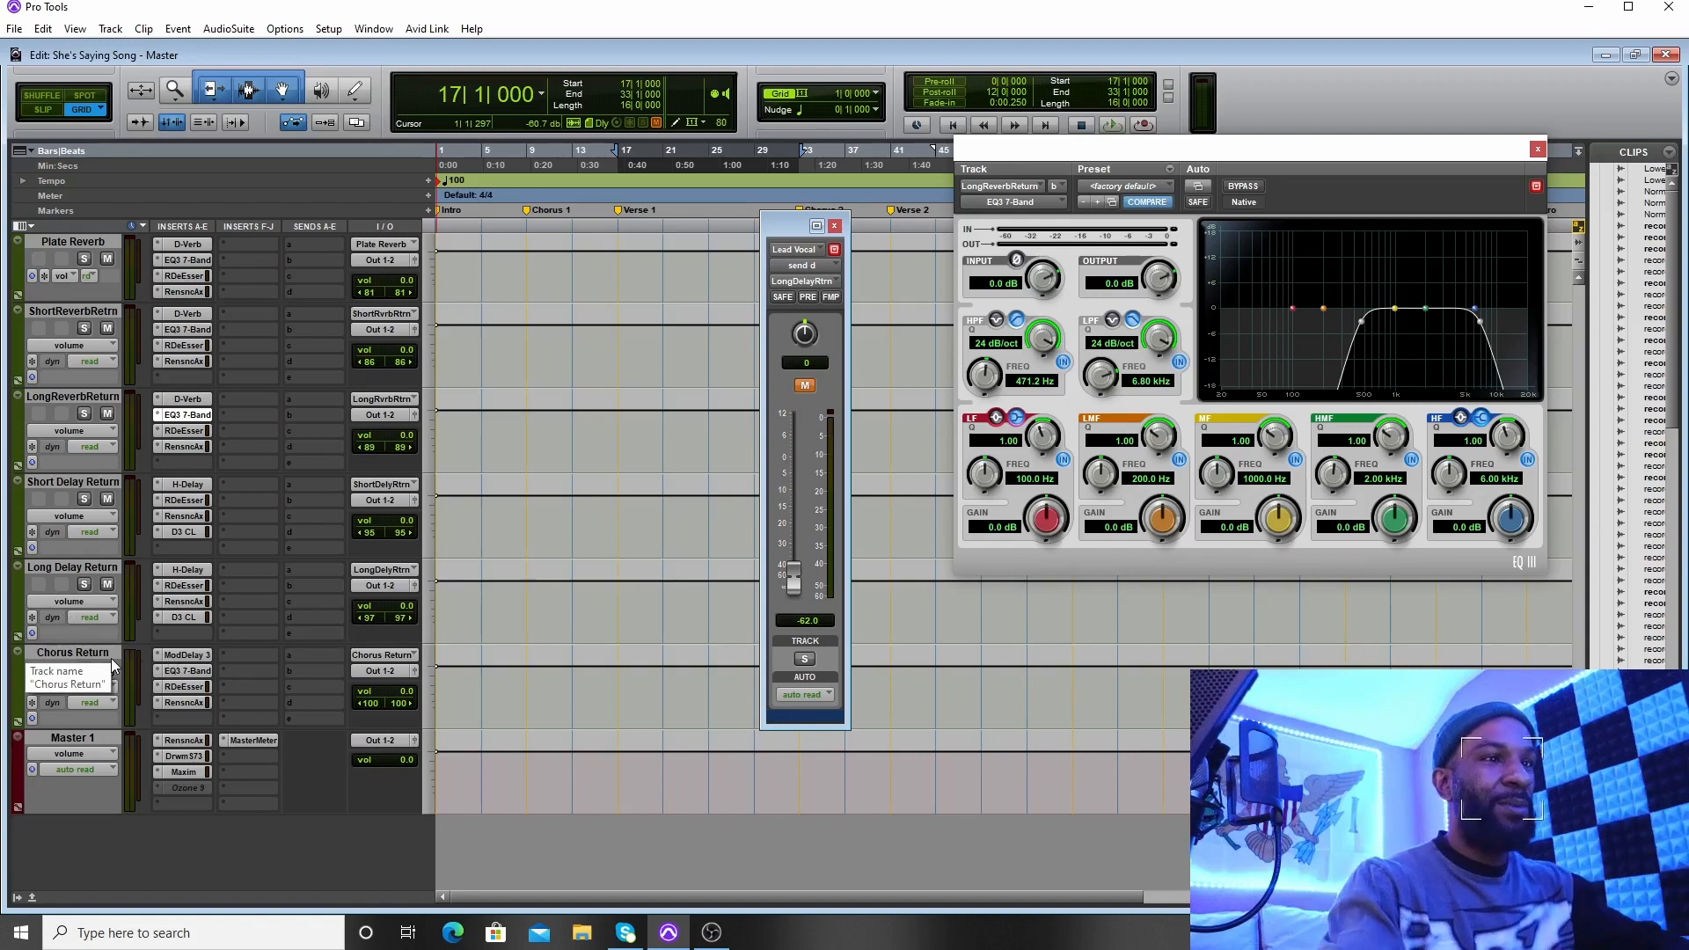
pyautogui.scroll(3, 371, 620)
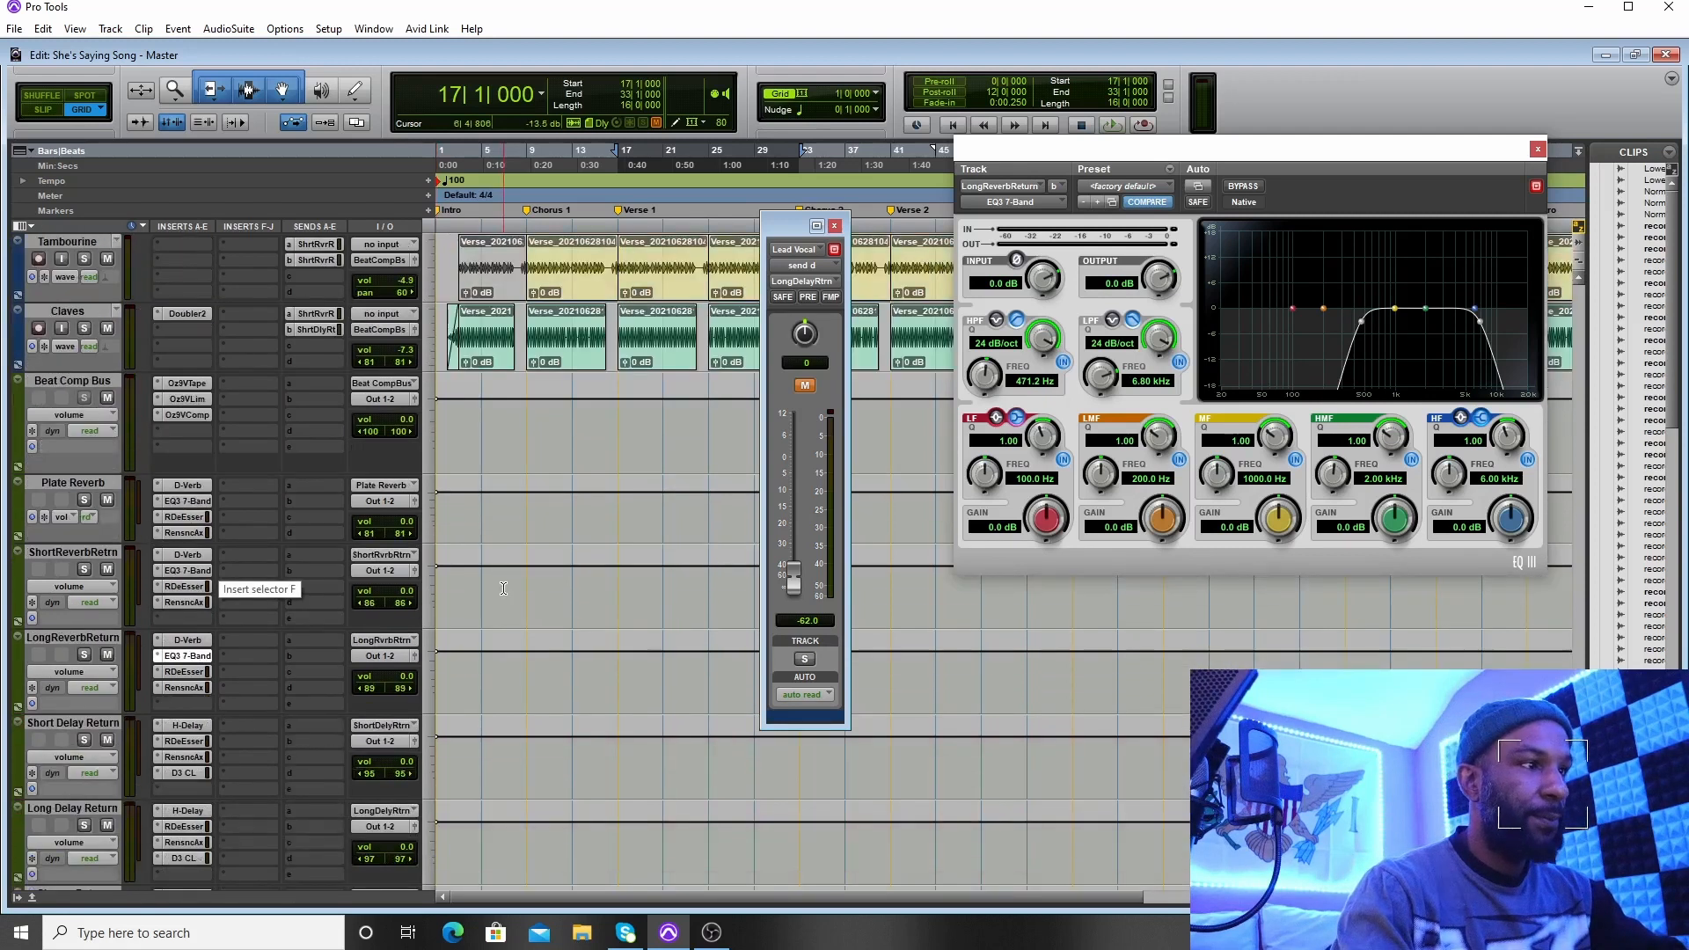
pyautogui.scroll(-1, 436, 590)
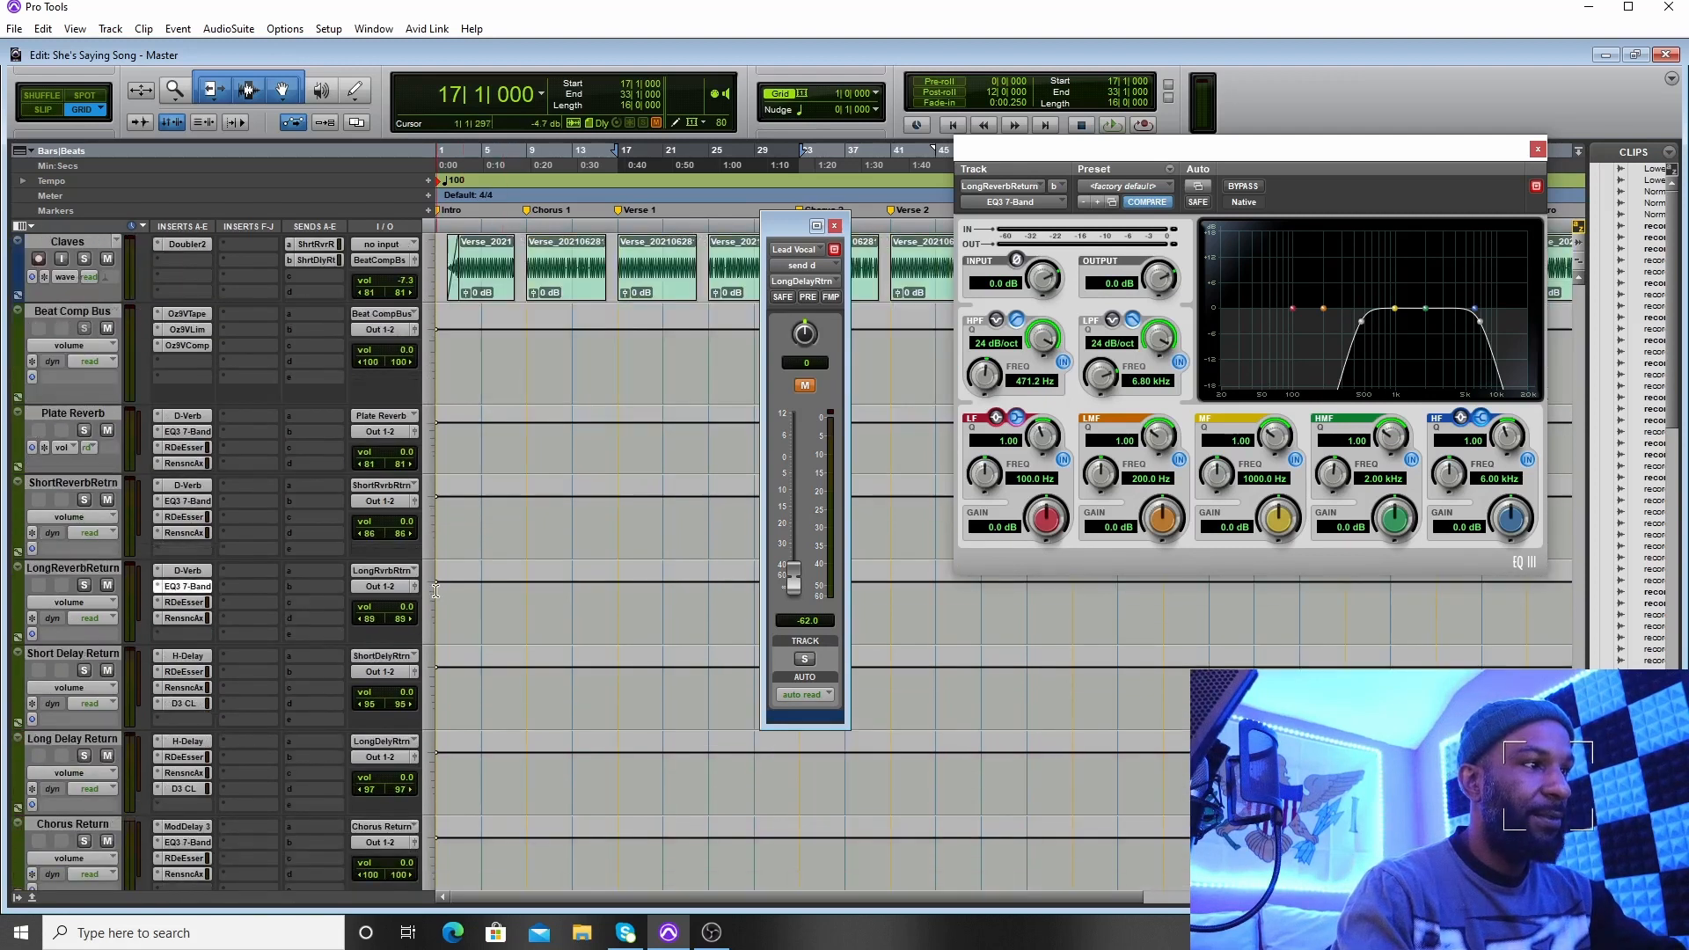
pyautogui.click(185, 602)
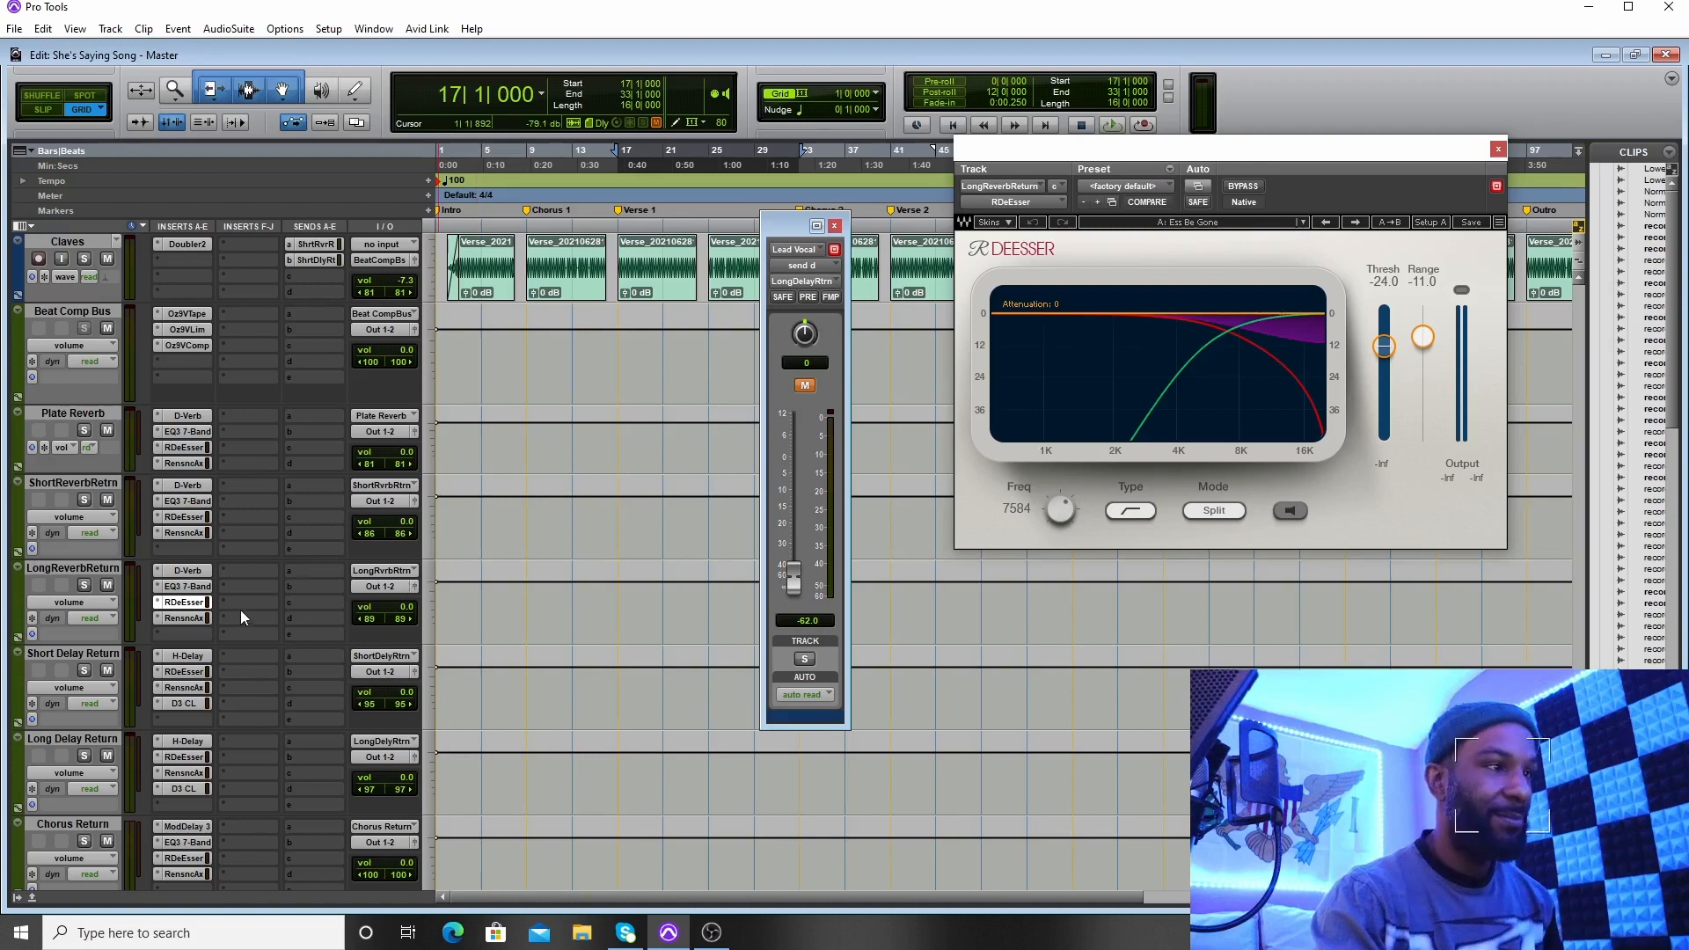
pyautogui.click(184, 618)
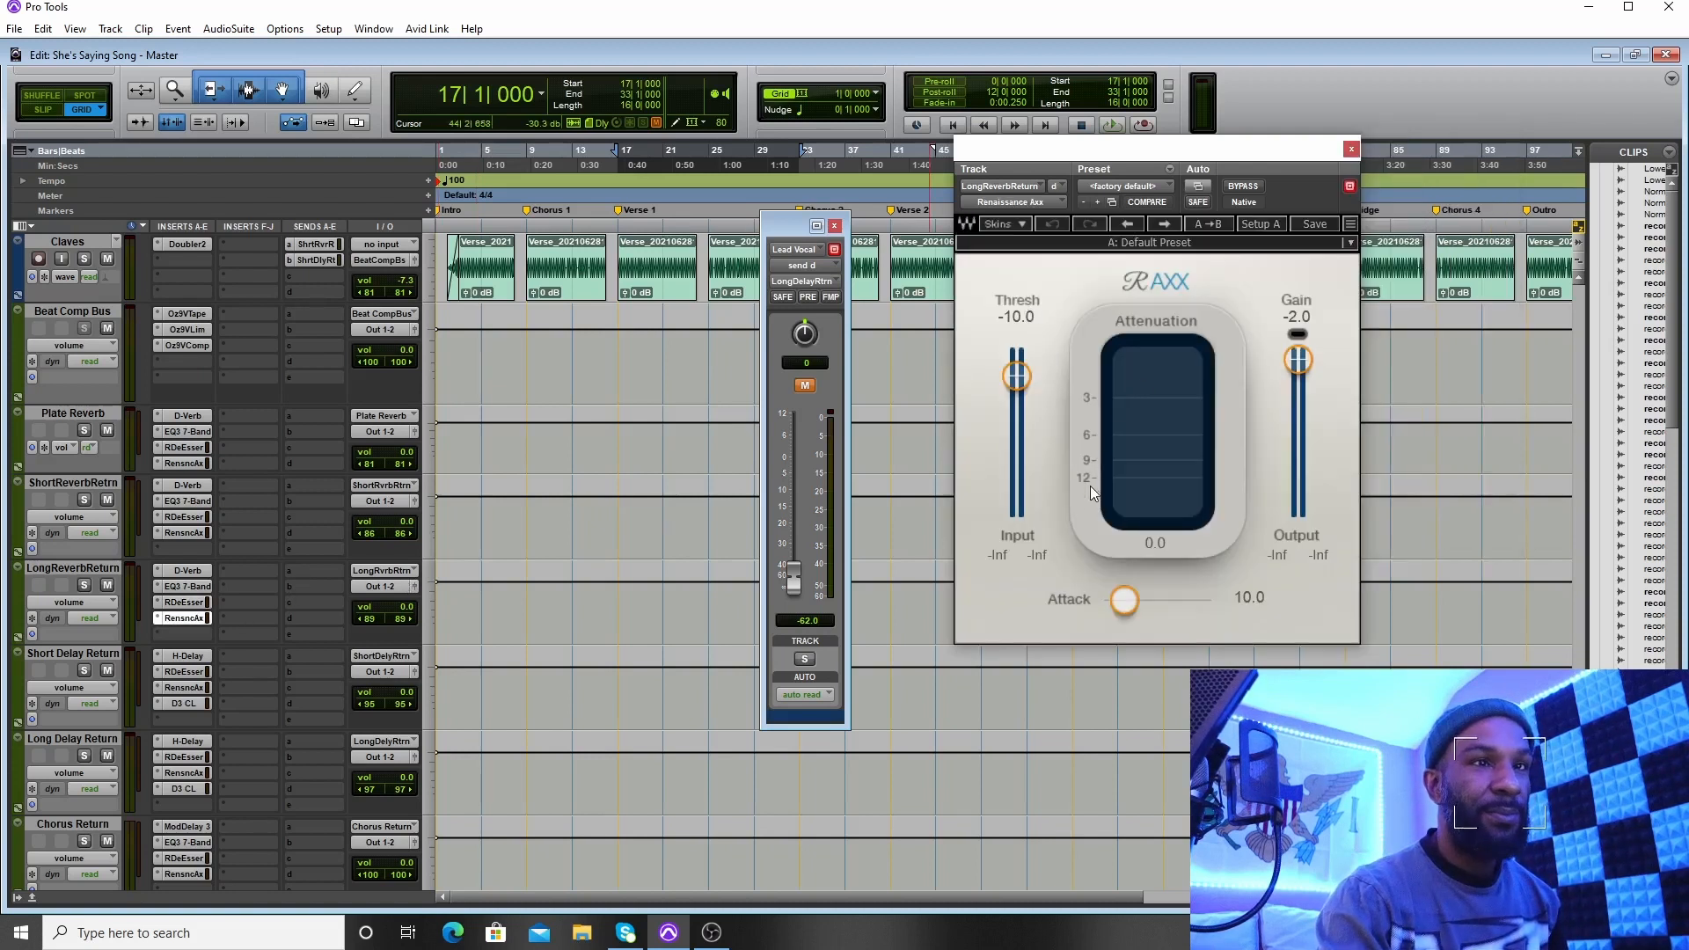
pyautogui.click(1352, 150)
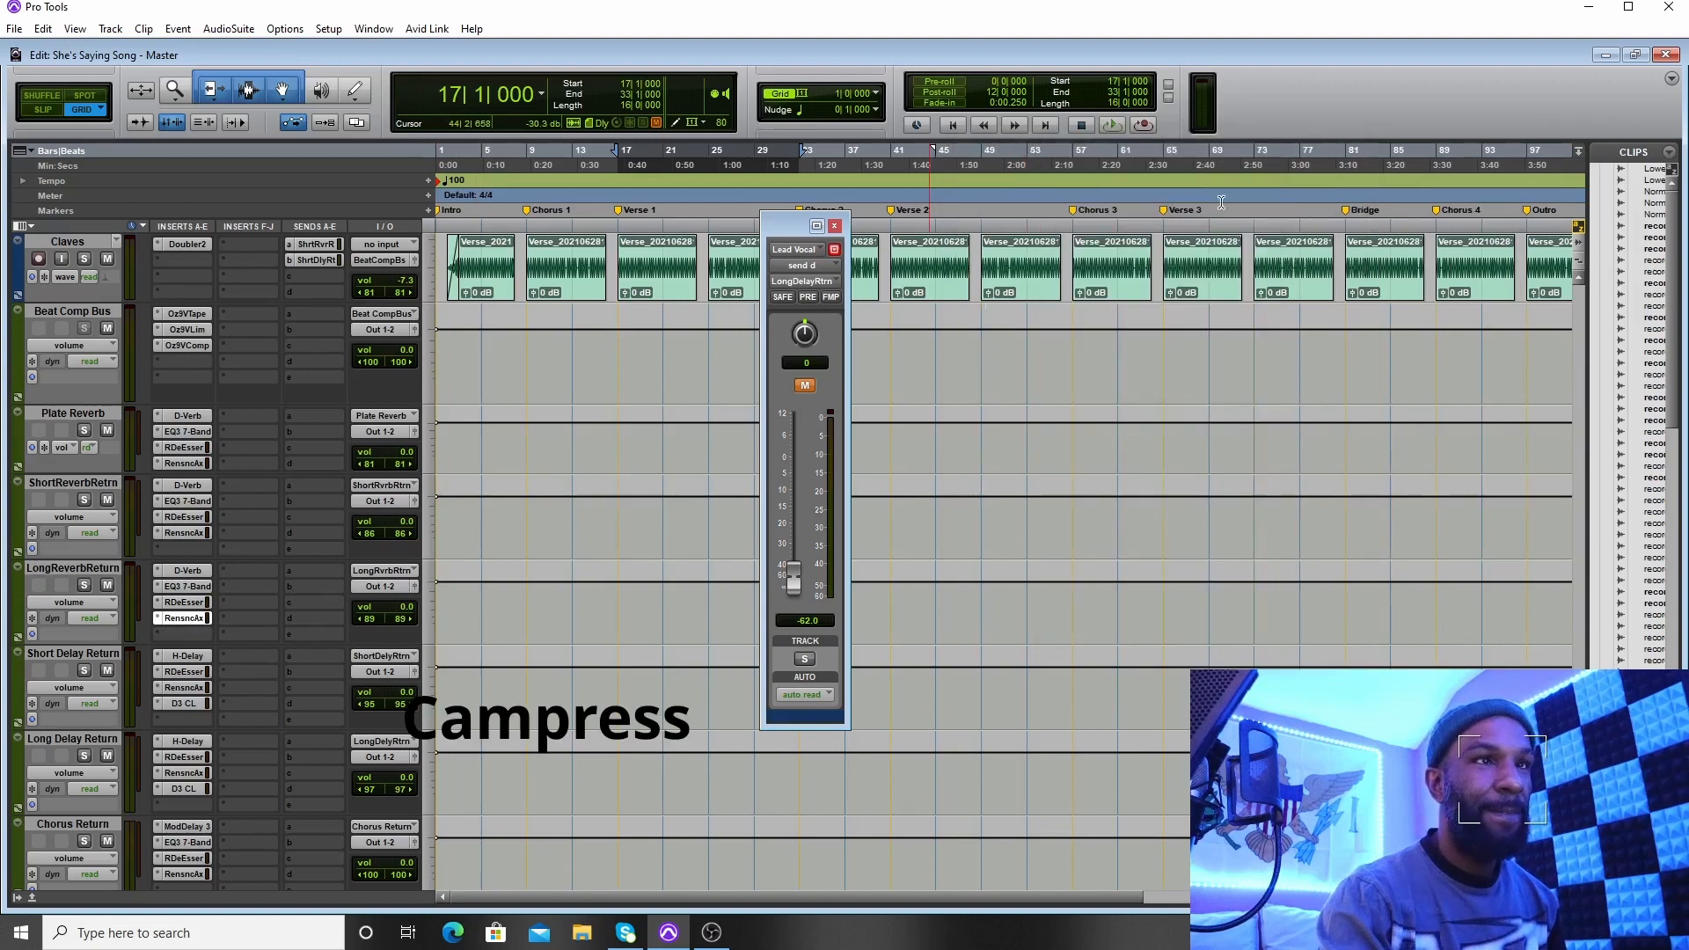
# Play Verse 1 to compare the Lead Vocal with send D to Long Delay Return muted and unmuted, then stop playback
pyautogui.scroll(4, 860, 274)
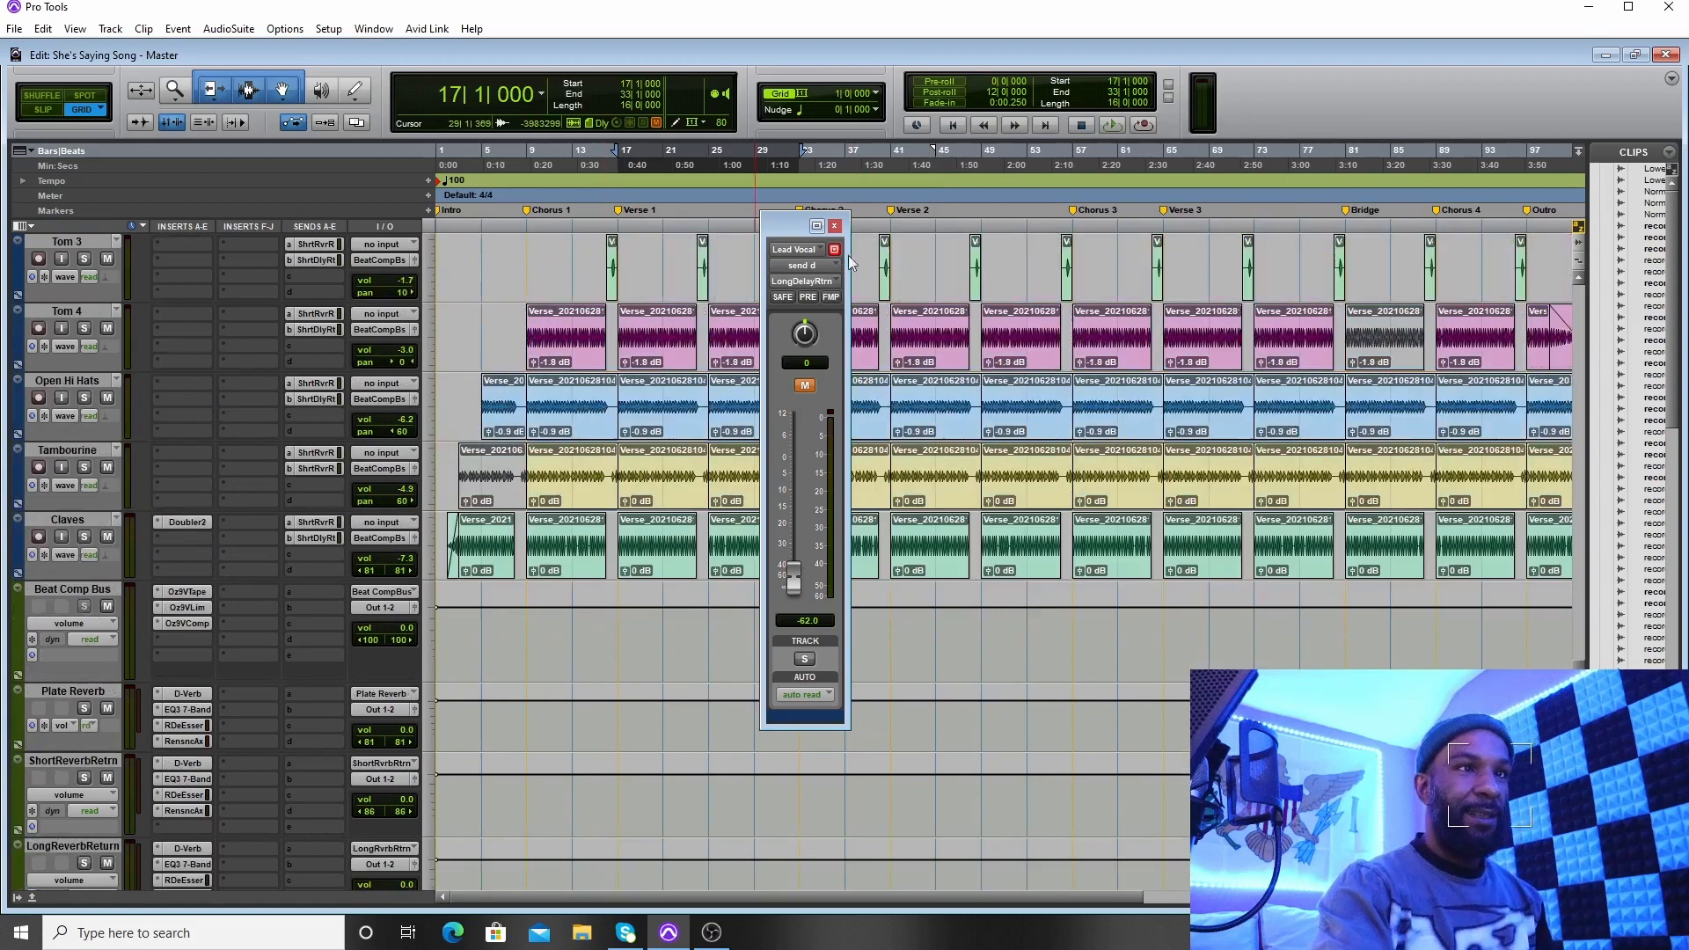
pyautogui.click(1112, 124)
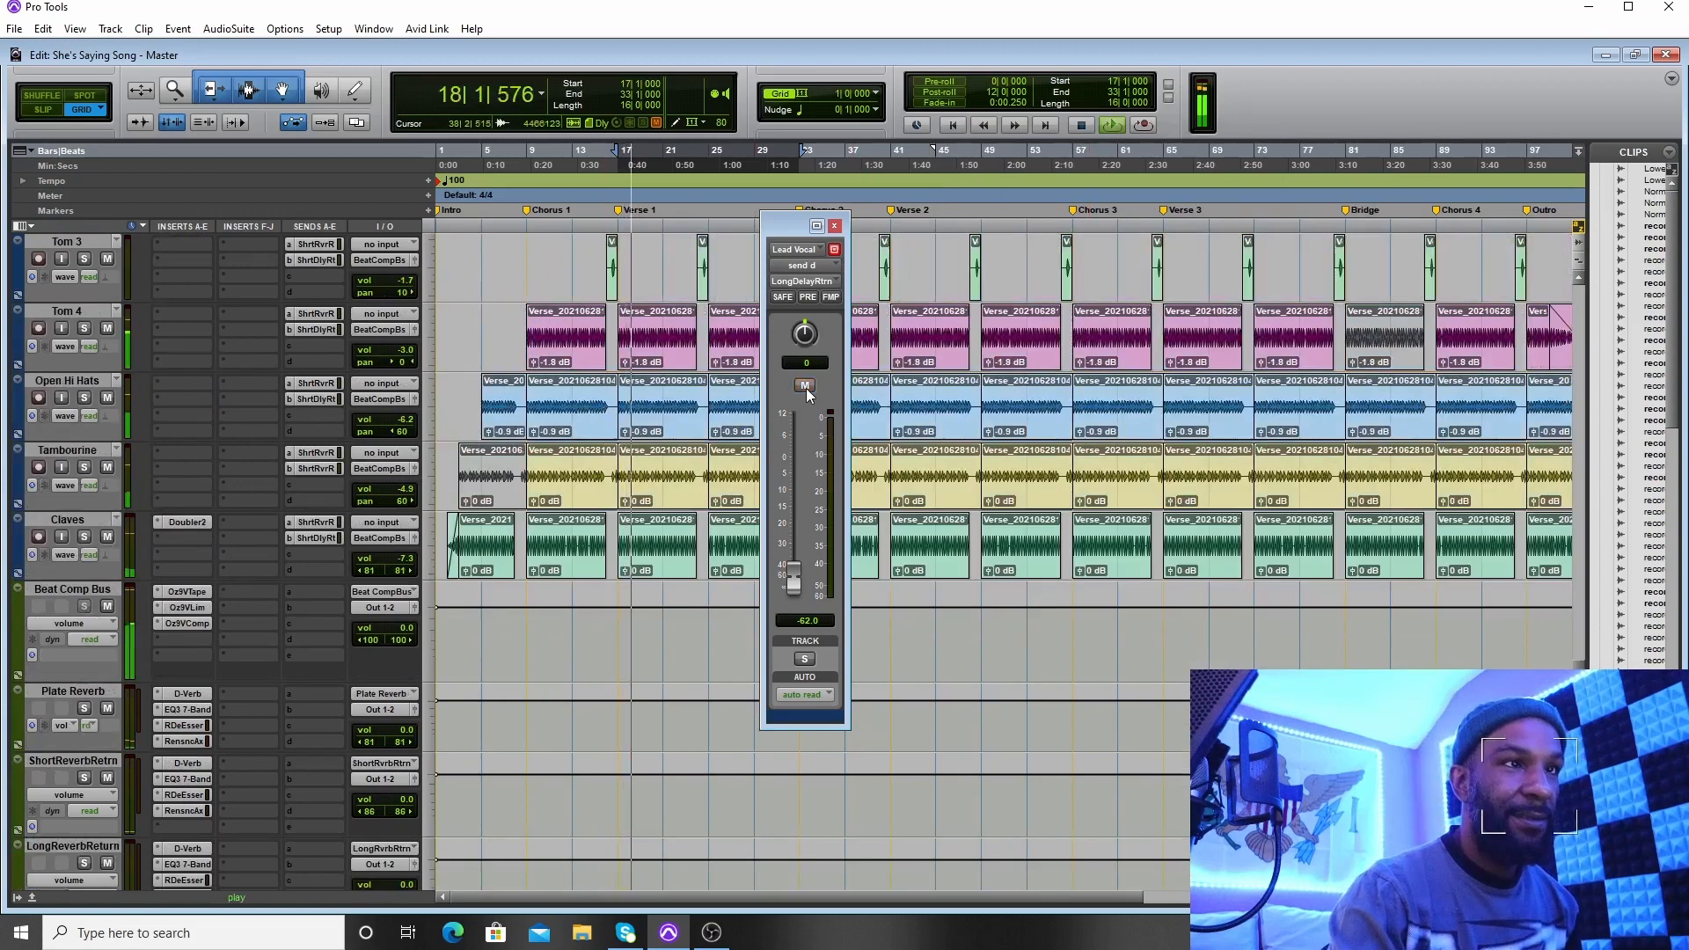
pyautogui.click(1082, 126)
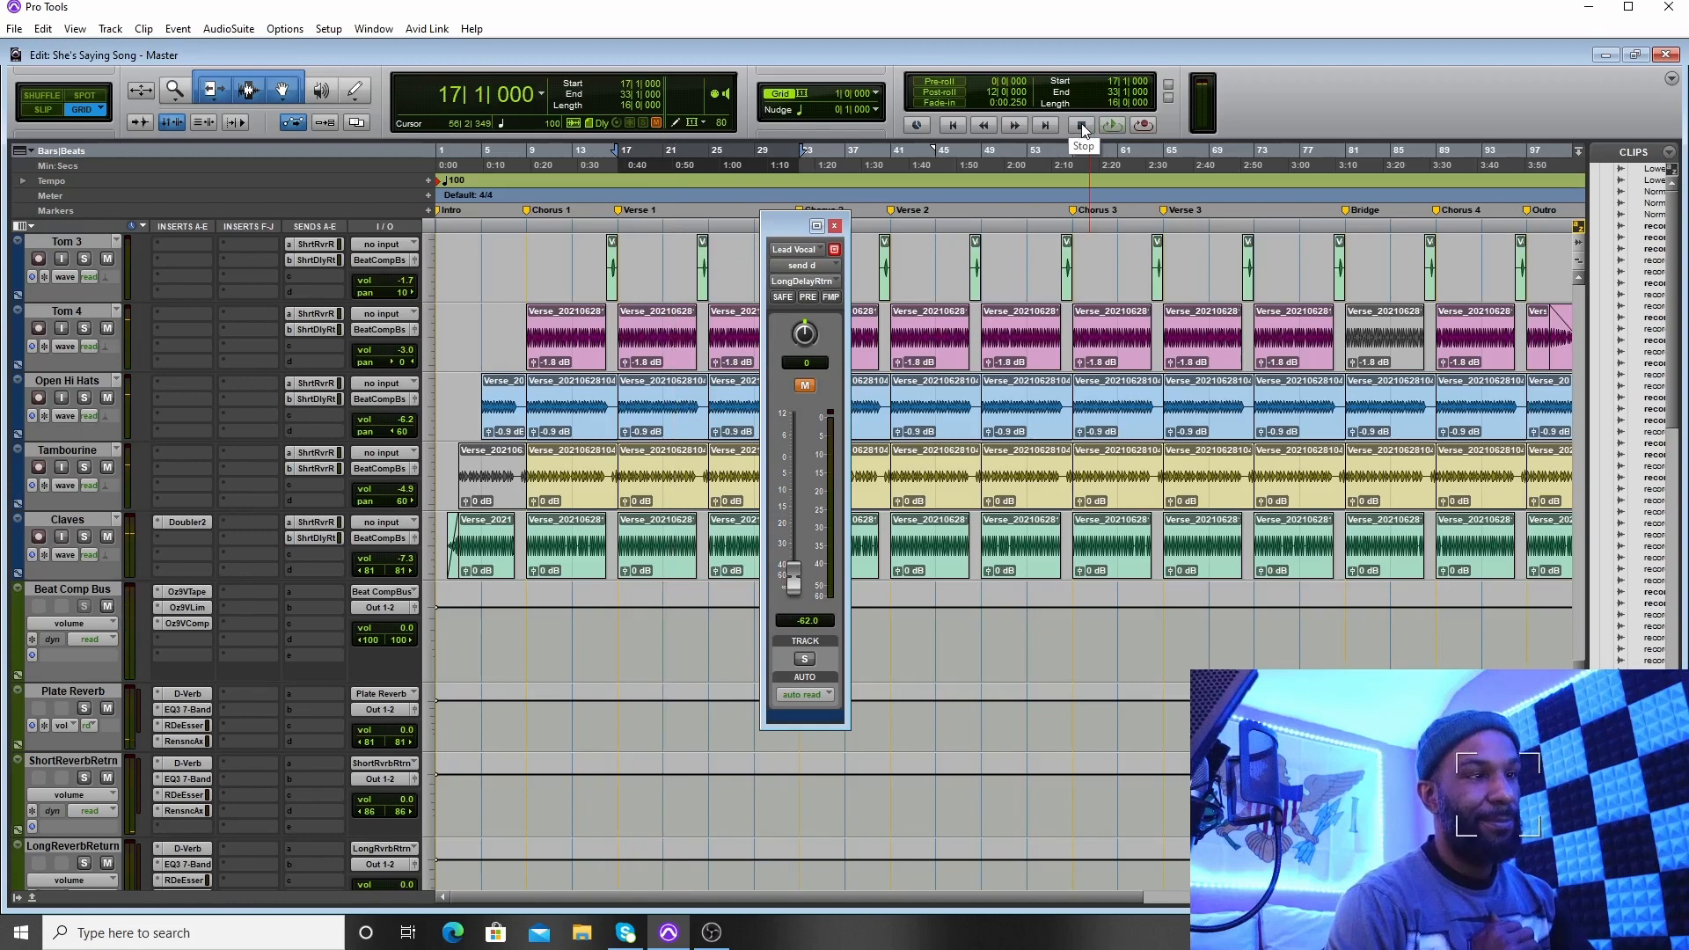
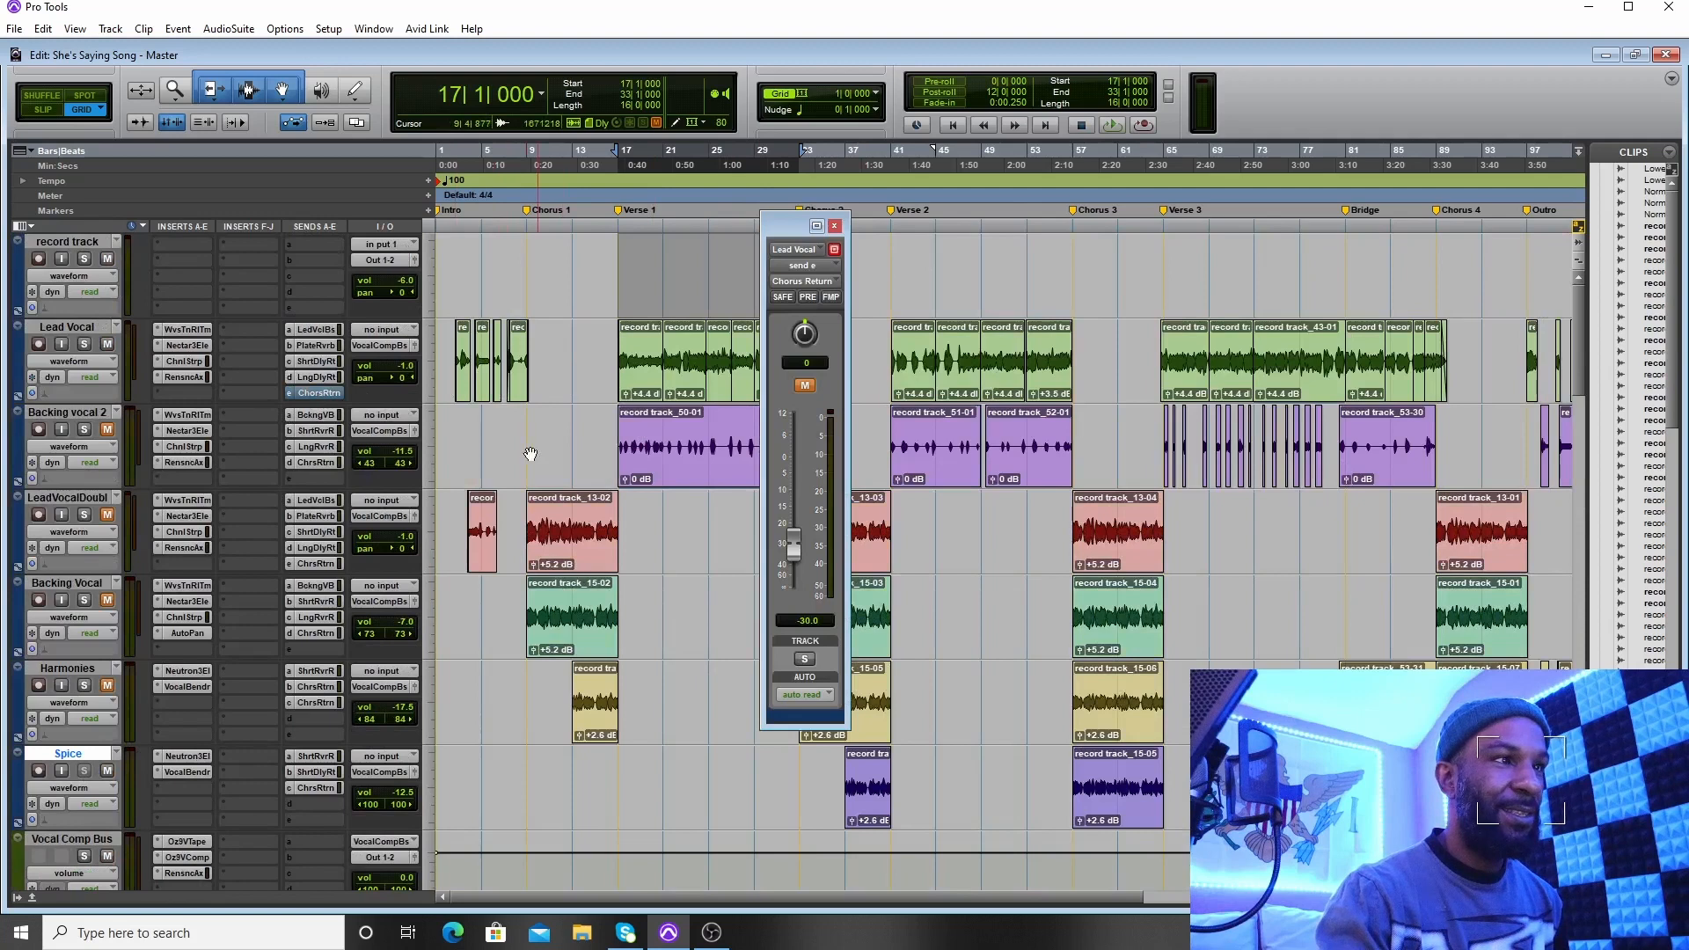
# Locate the Chorus Return track and review its Mod Delay III settings, then close the plug-in window
pyautogui.scroll(-10, 460, 435)
pyautogui.scroll(-15, 461, 424)
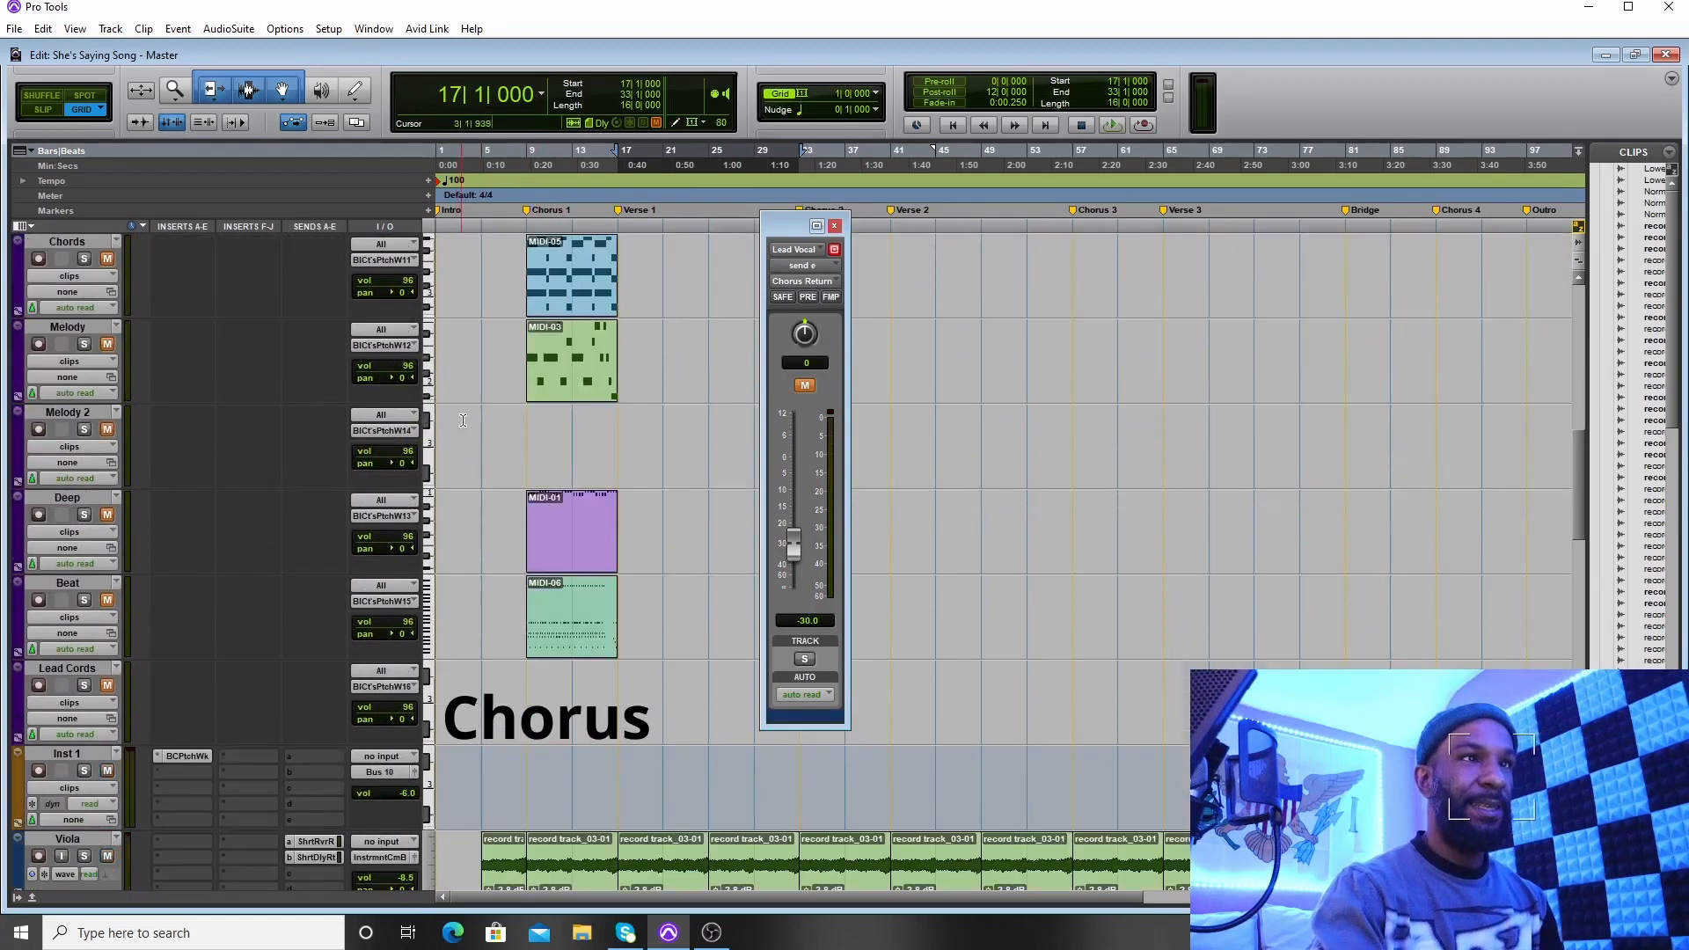
pyautogui.scroll(-15, 457, 432)
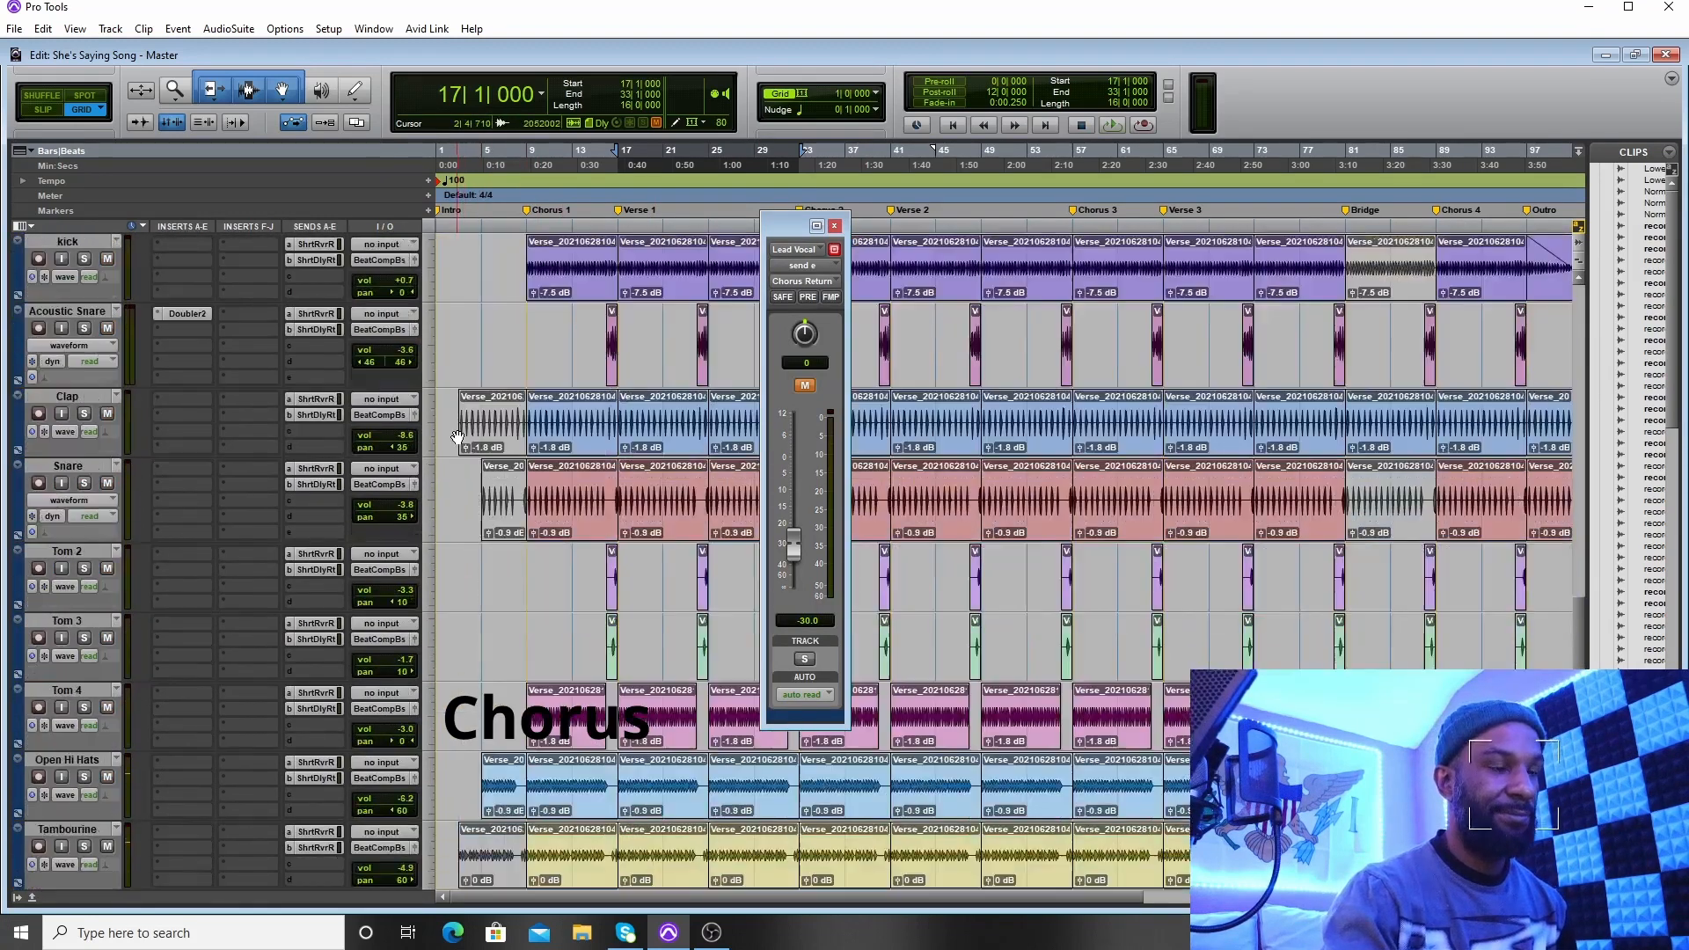
pyautogui.scroll(-5, 466, 430)
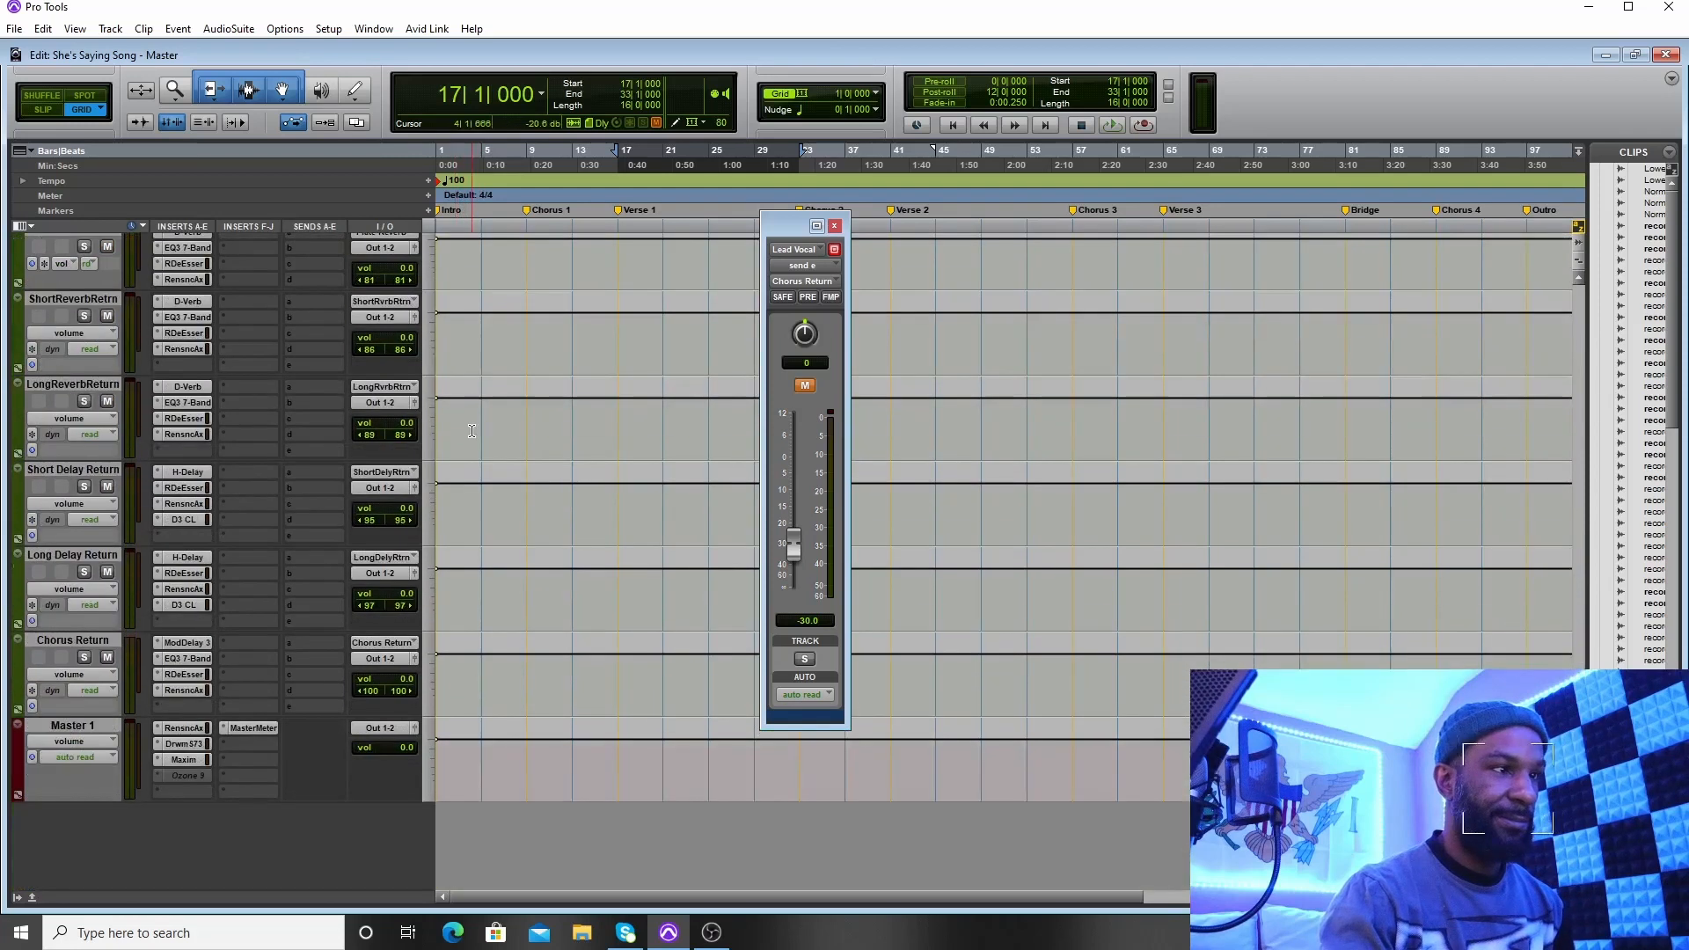
pyautogui.scroll(1, 300, 726)
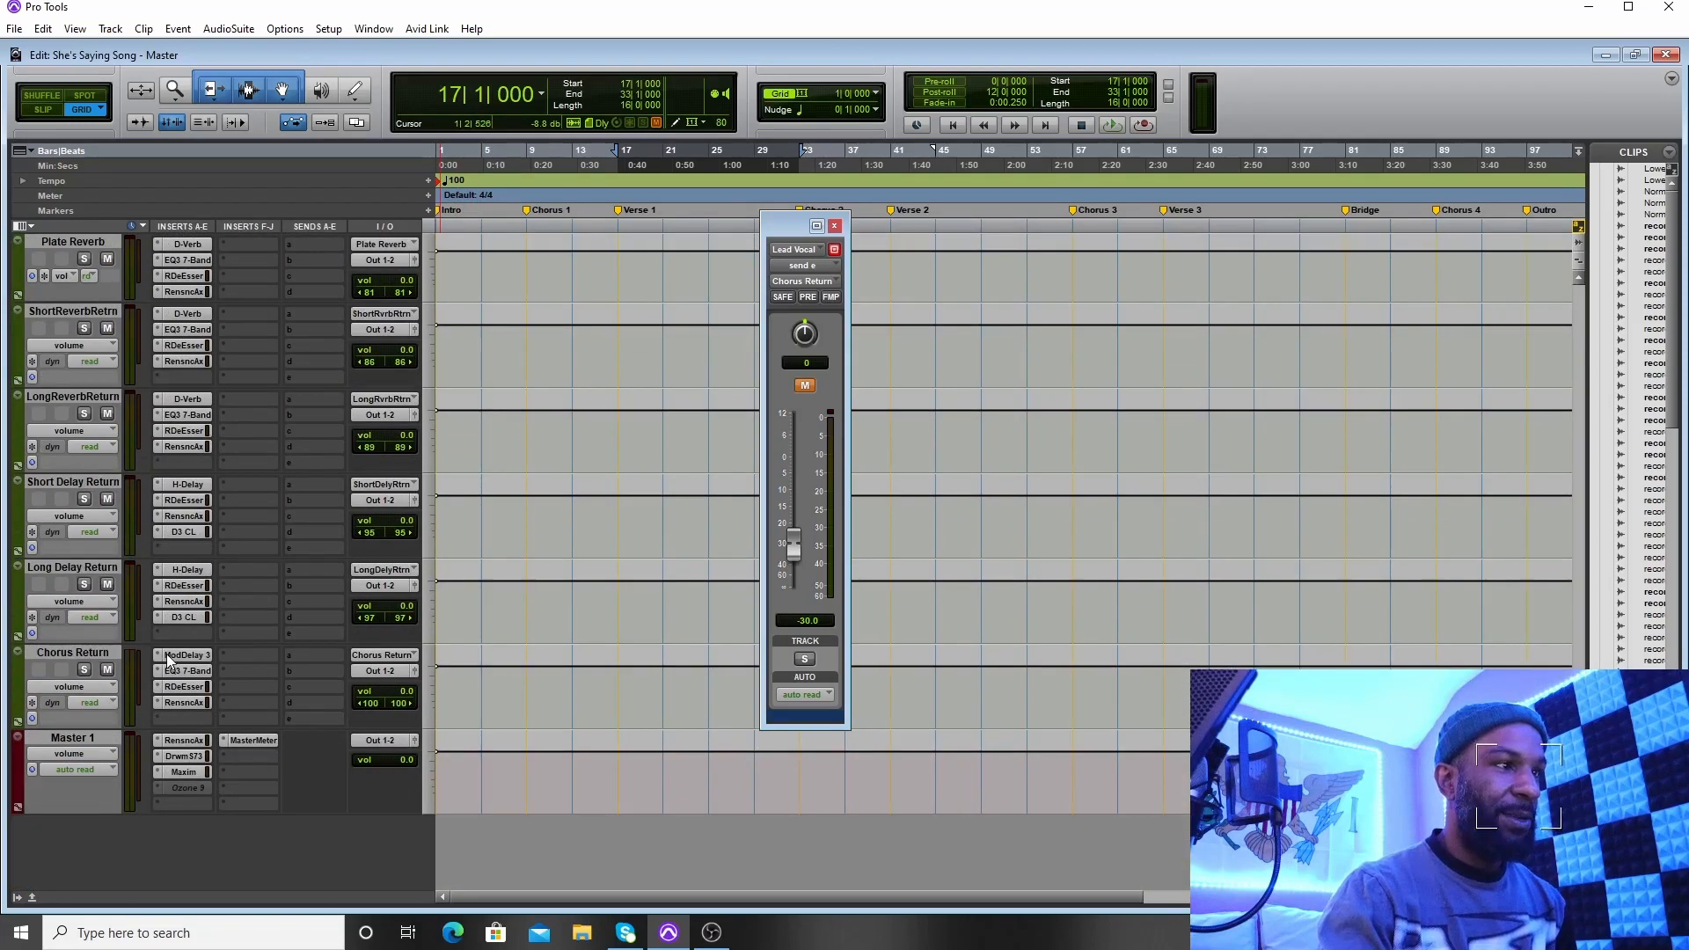
pyautogui.click(172, 655)
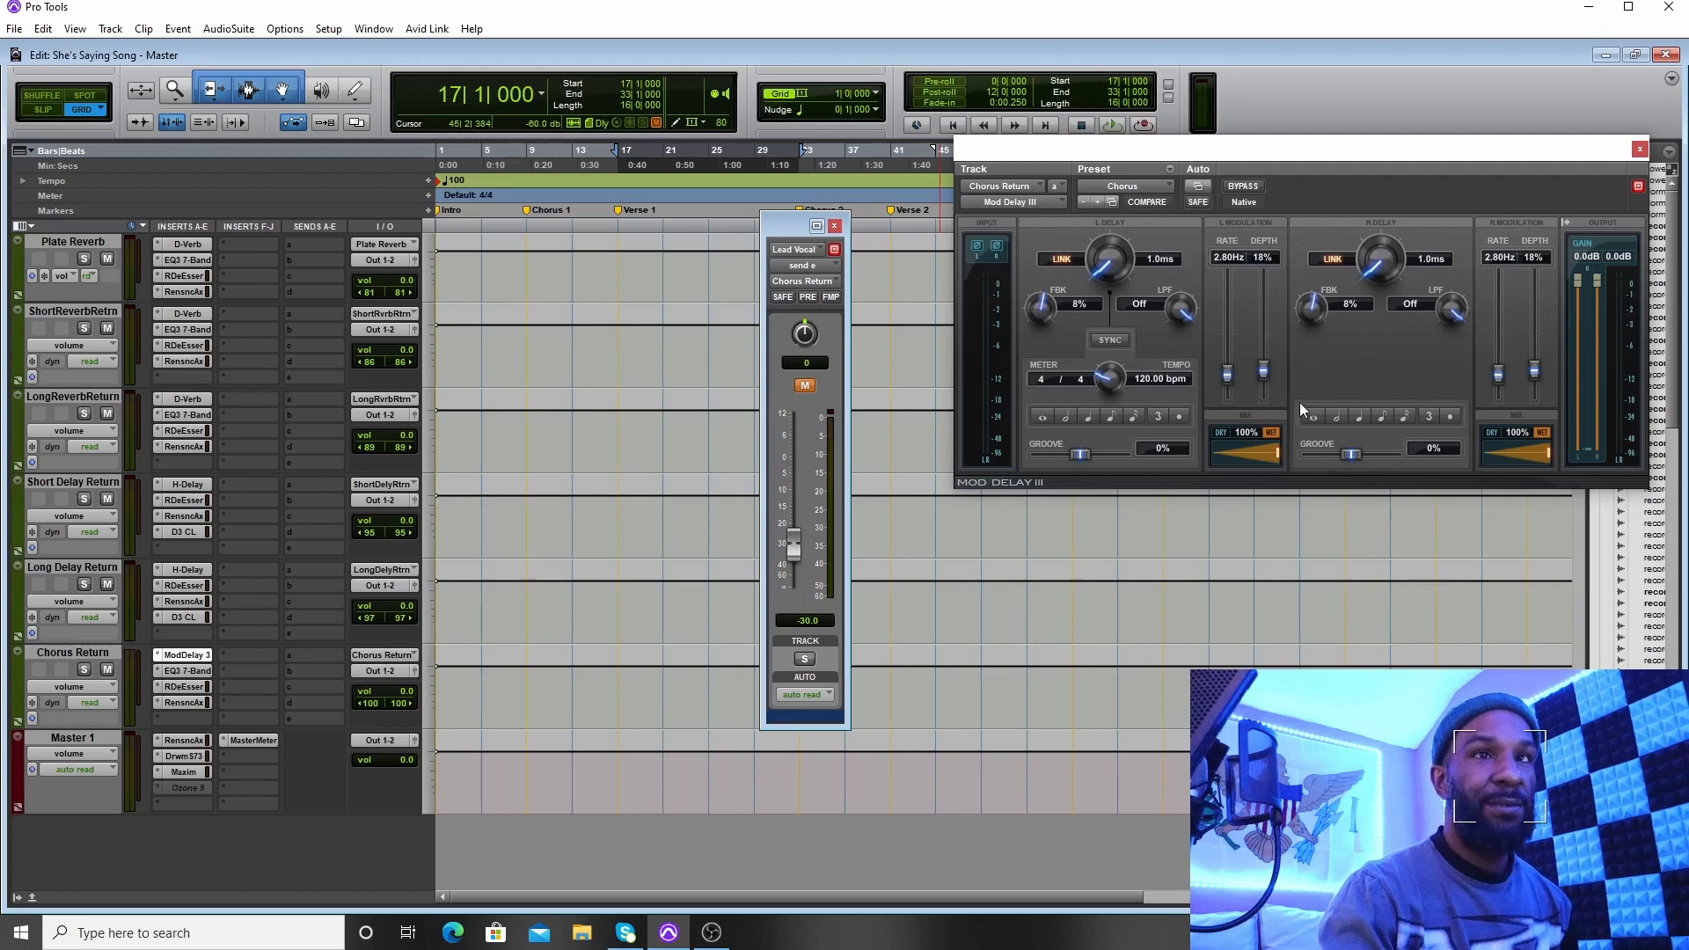
pyautogui.click(1640, 151)
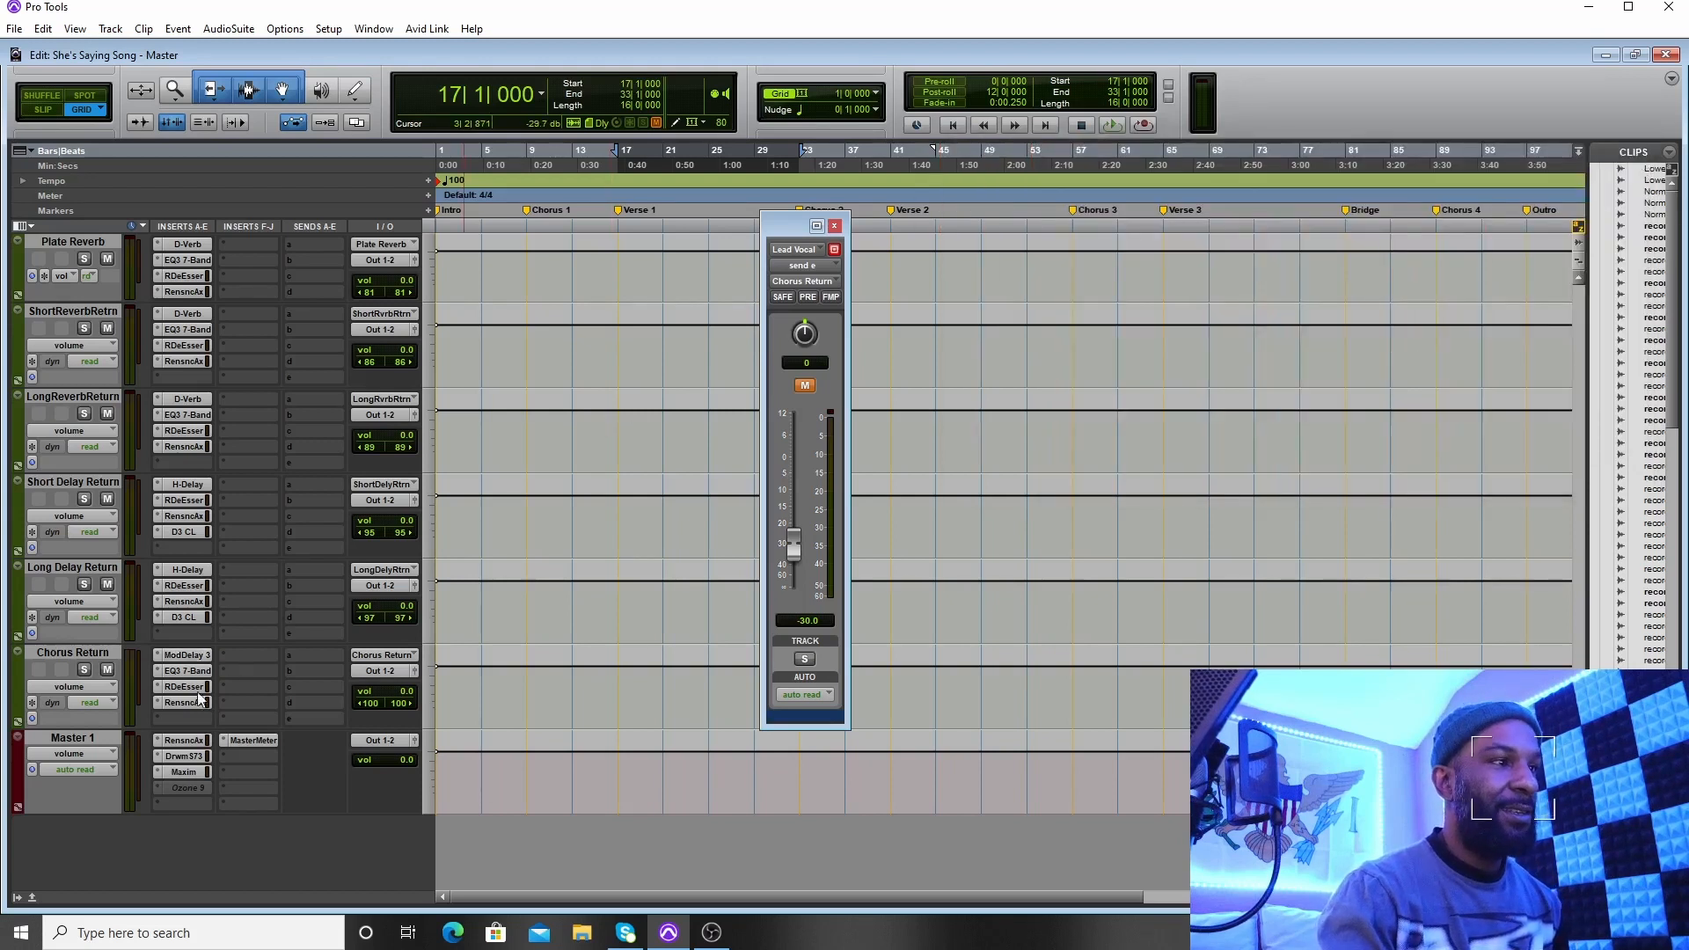
# Review the EQ3 7-Band, Renaissance DeEsser and Renaissance Axx on the Chorus Return track, then close the plug-in and send E windows
pyautogui.click(181, 672)
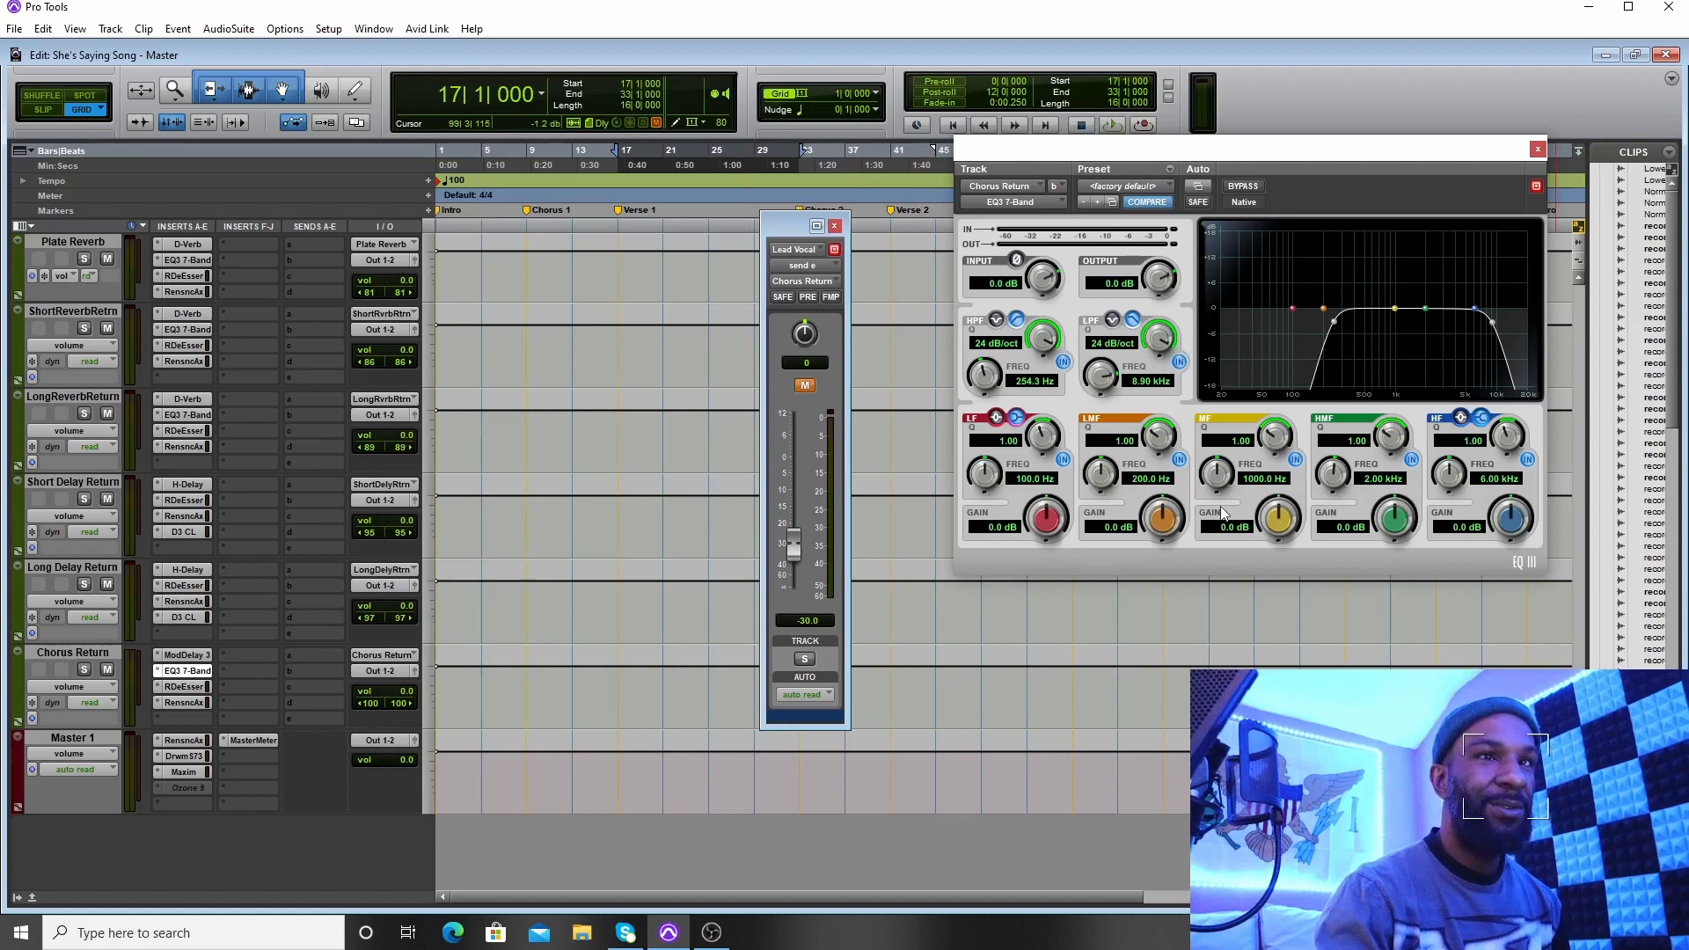
pyautogui.click(181, 687)
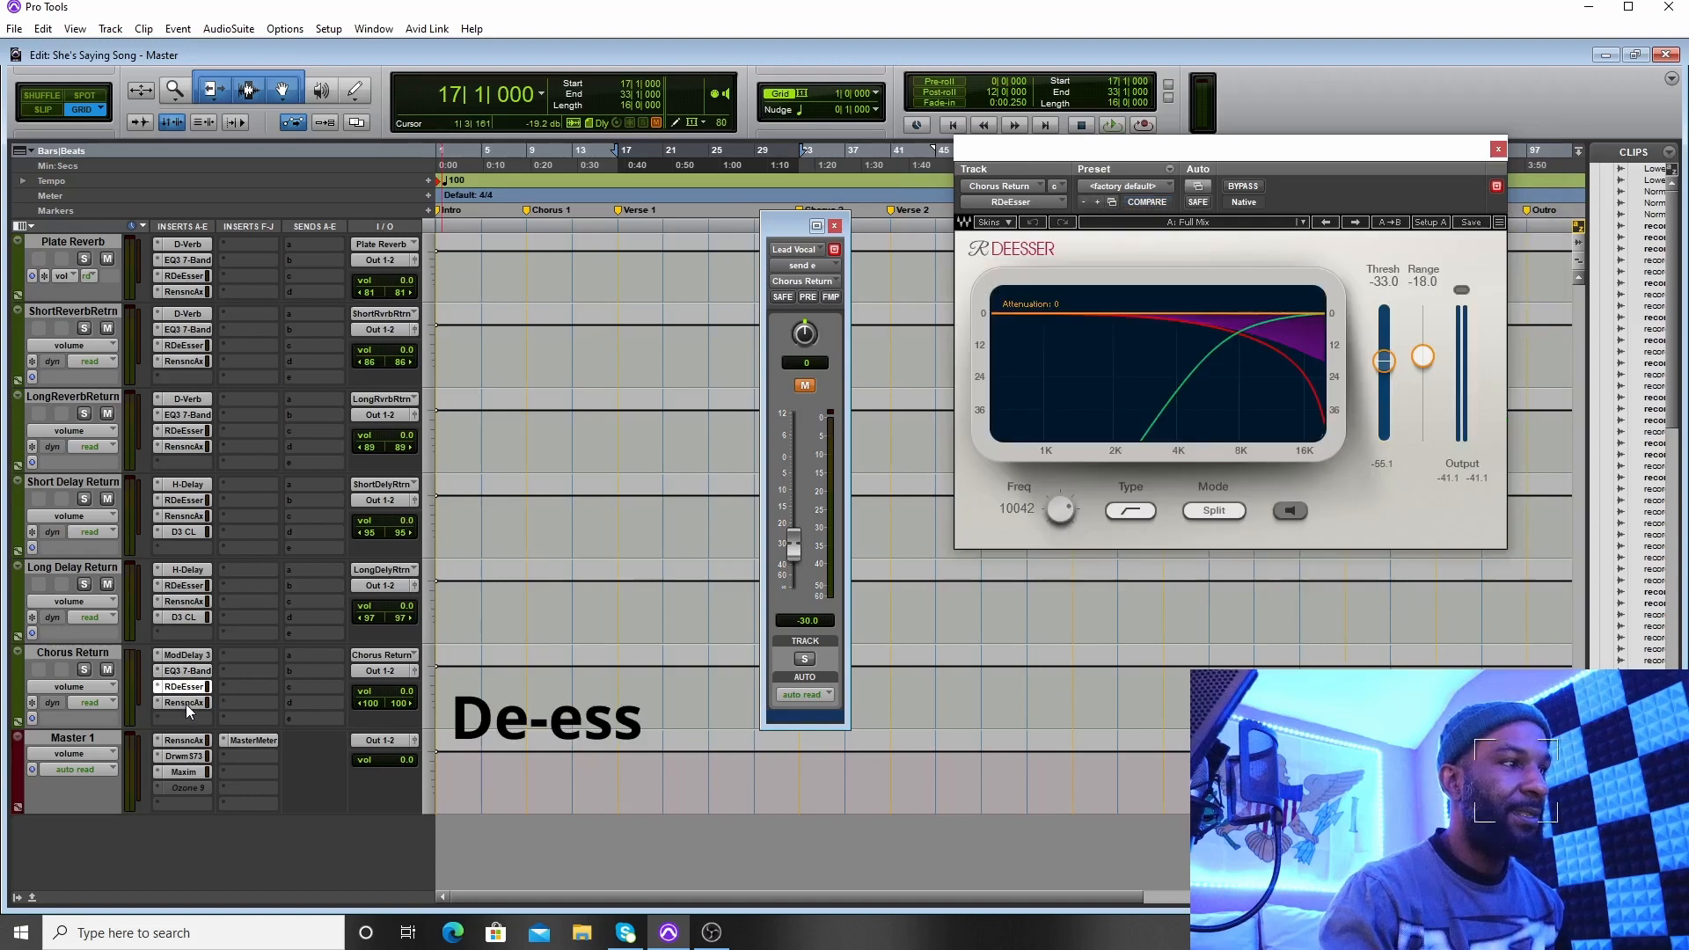
pyautogui.click(187, 704)
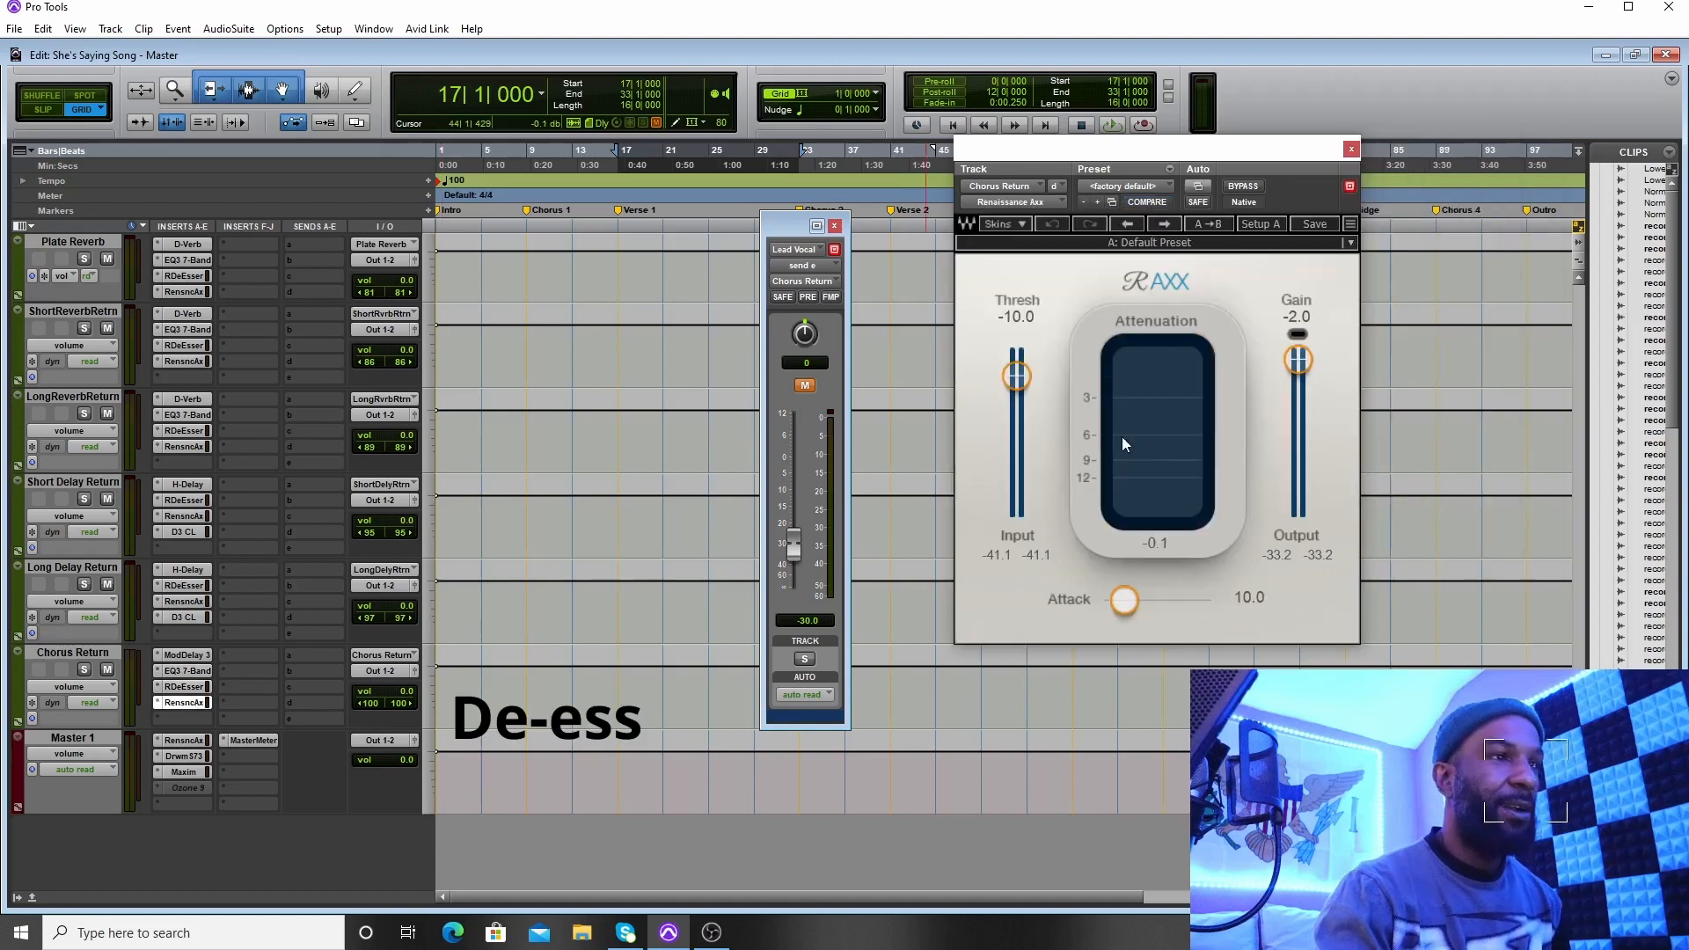
pyautogui.click(1351, 150)
pyautogui.click(835, 225)
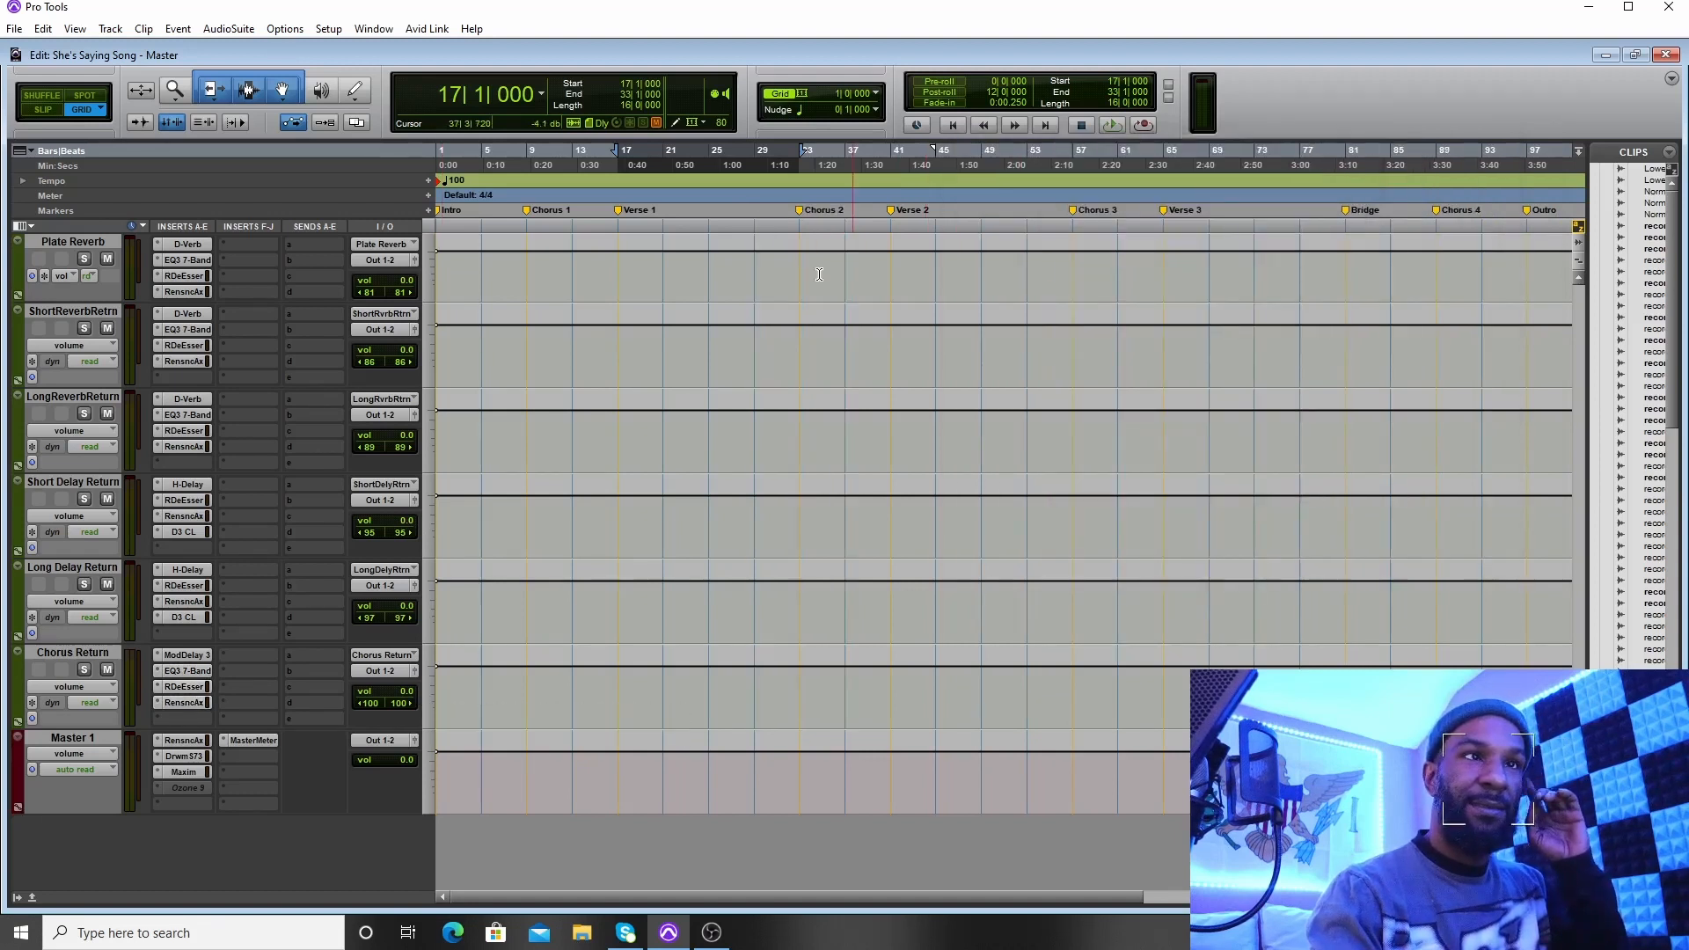
# Unmute the Lead Vocal's send E to Chorus Return and open its send window
pyautogui.scroll(15, 819, 274)
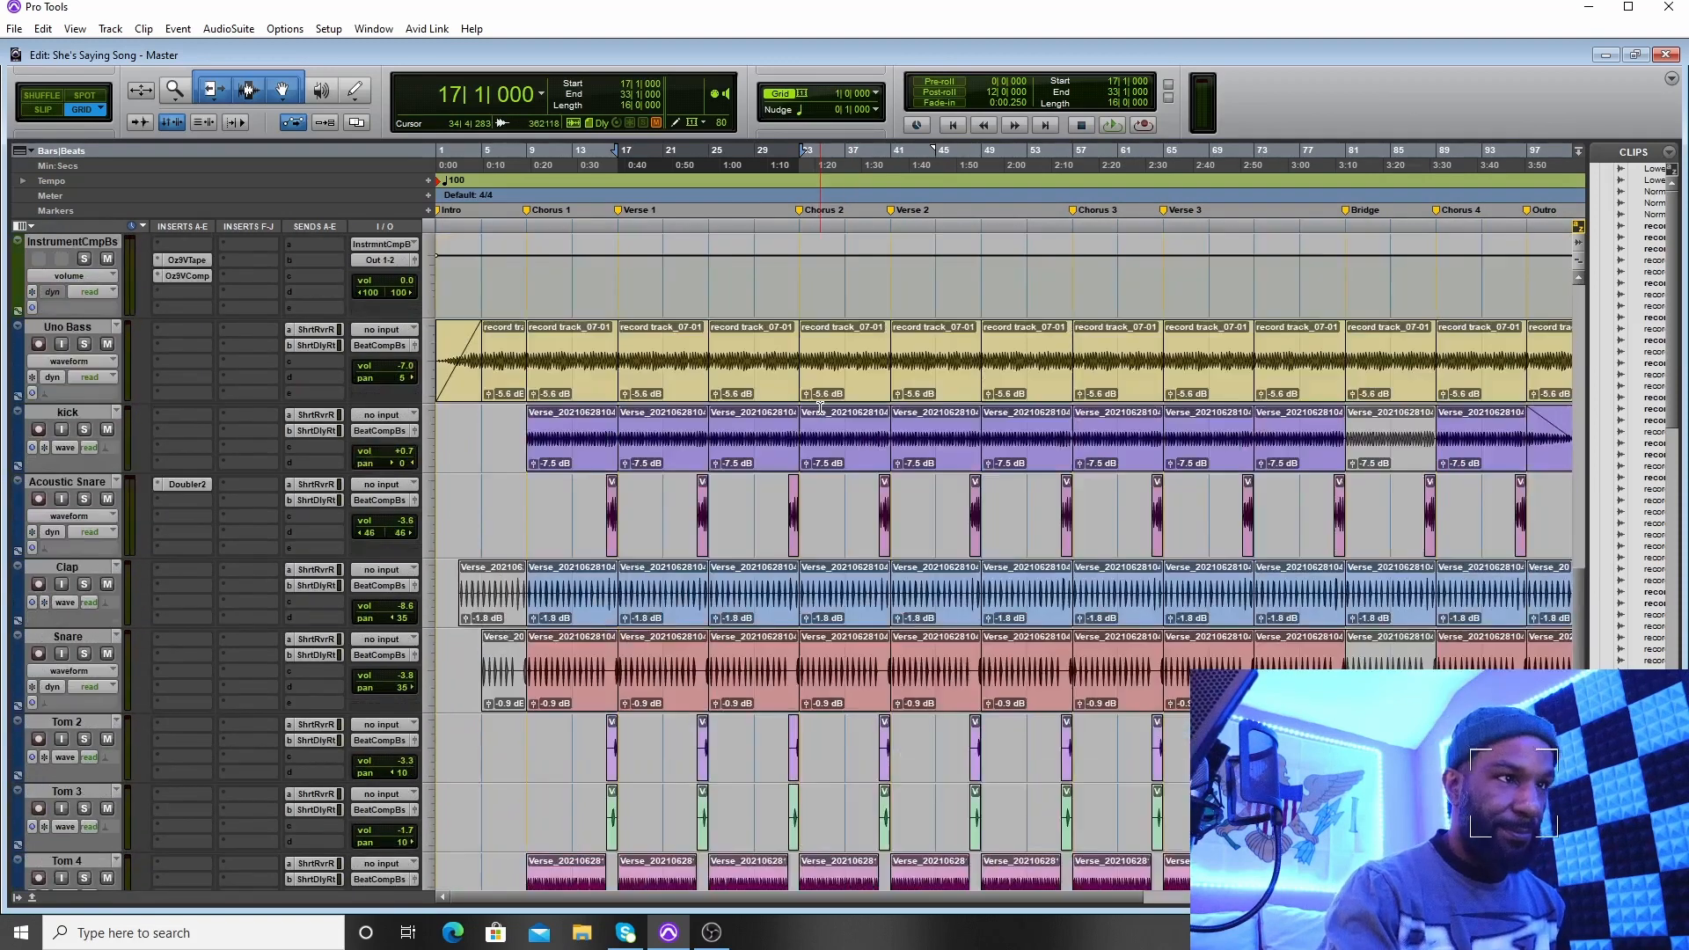
pyautogui.scroll(15, 819, 409)
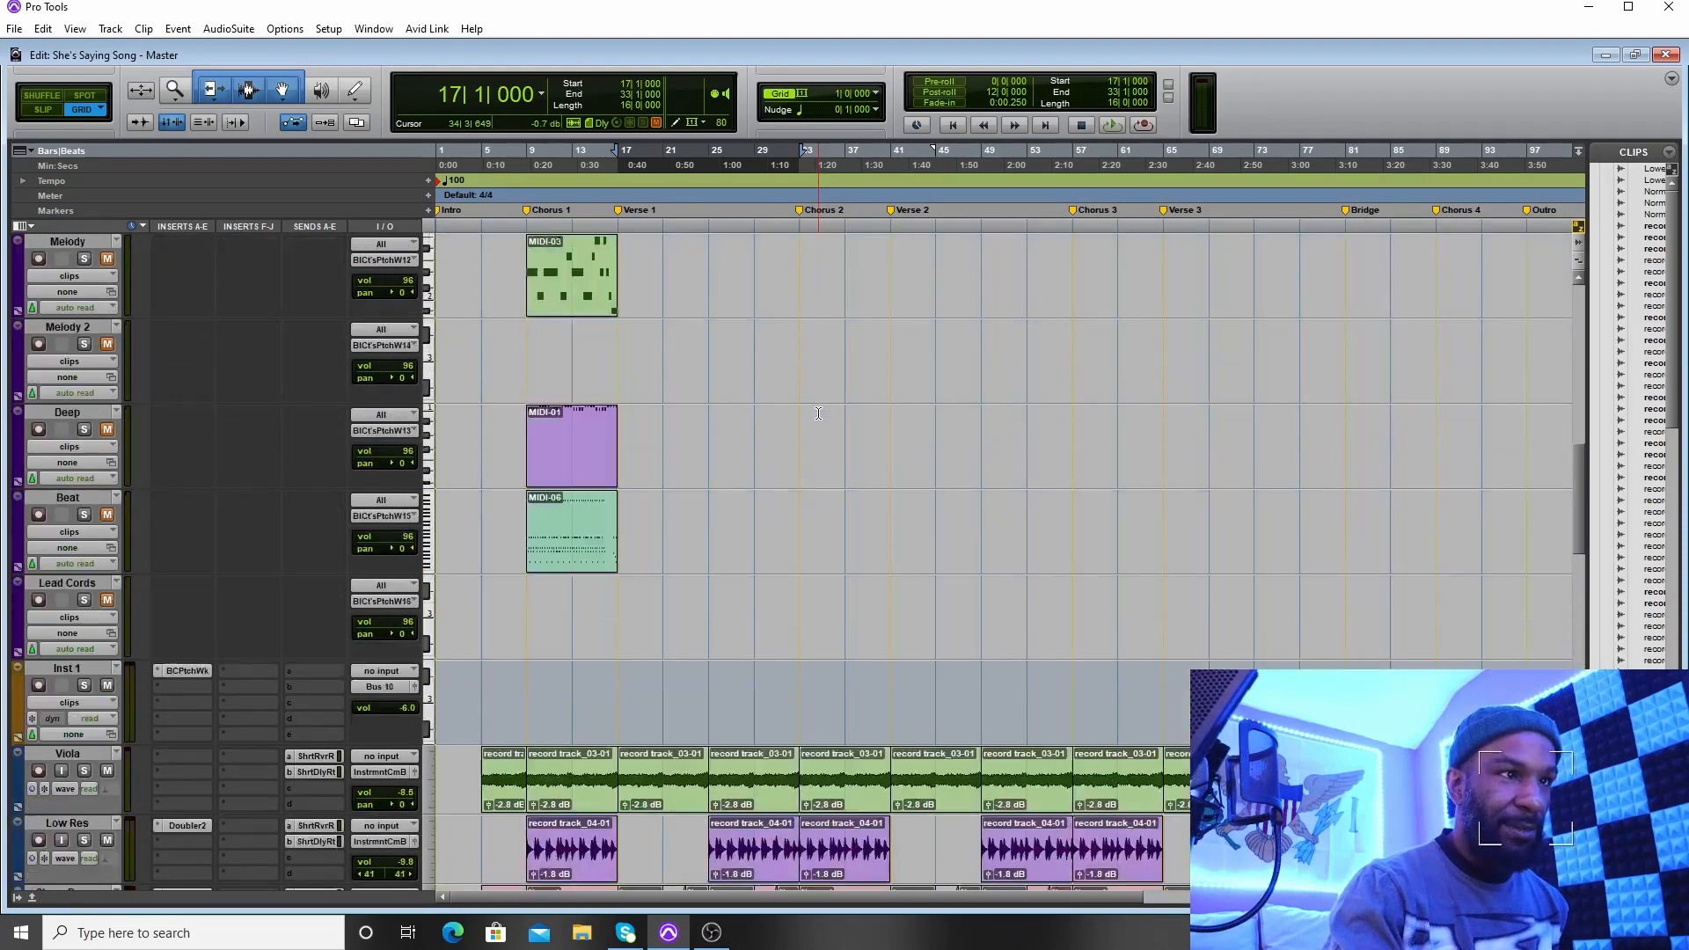
pyautogui.scroll(15, 818, 414)
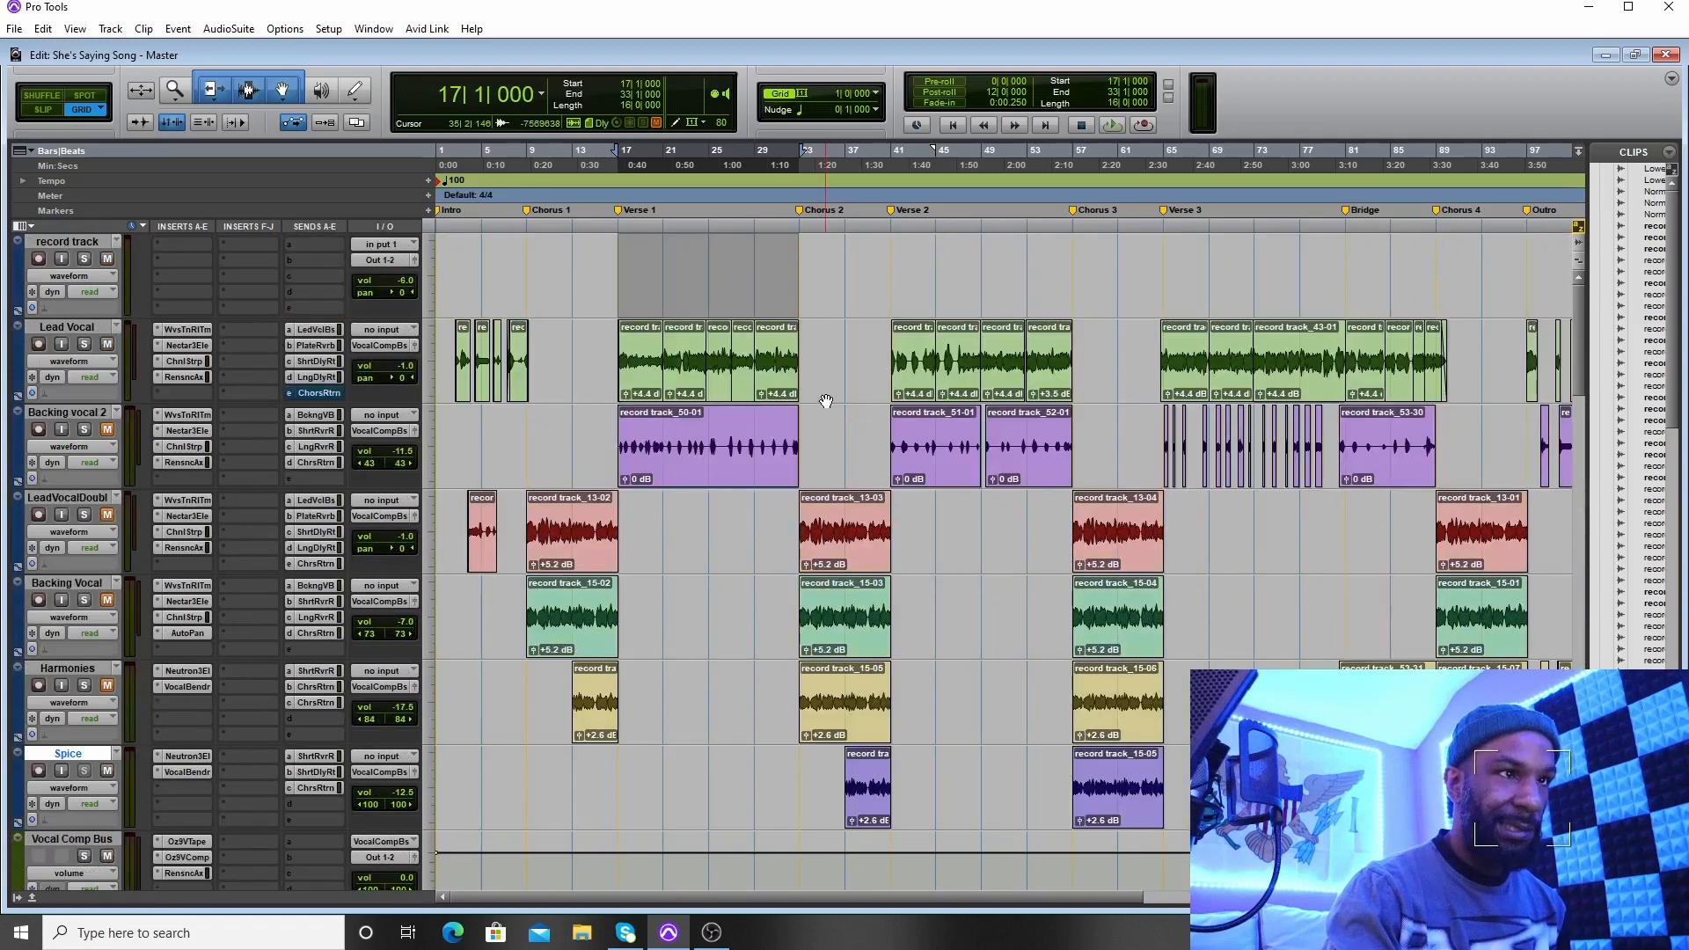
pyautogui.rightClick(320, 392)
pyautogui.click(331, 398)
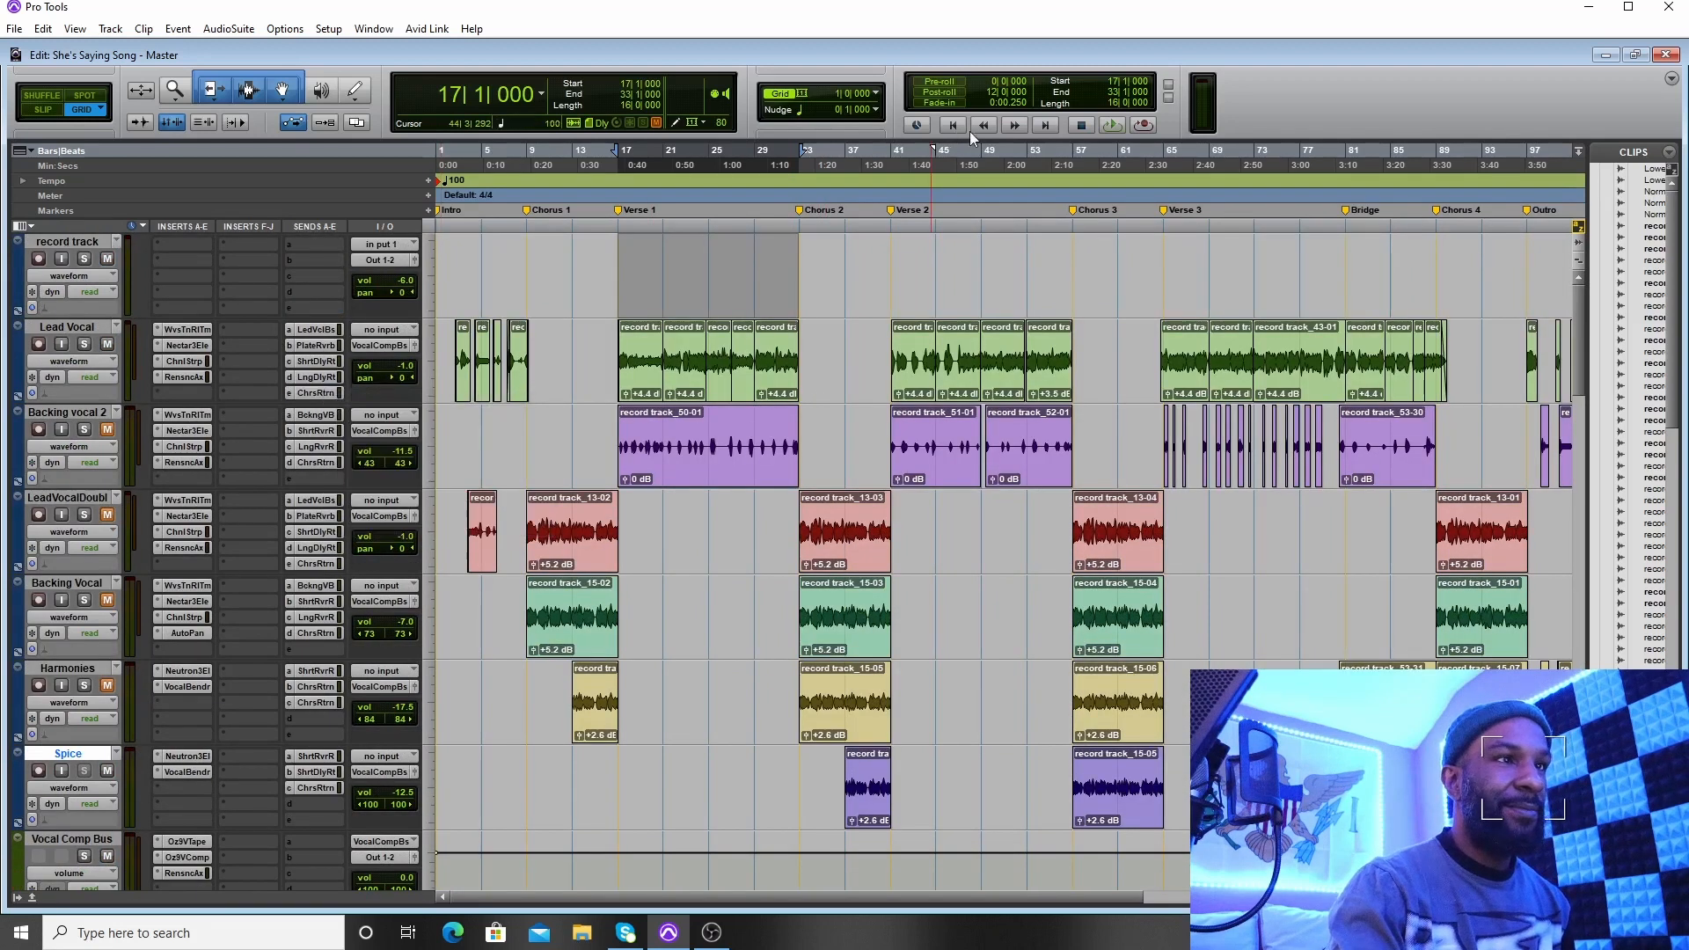
pyautogui.click(337, 398)
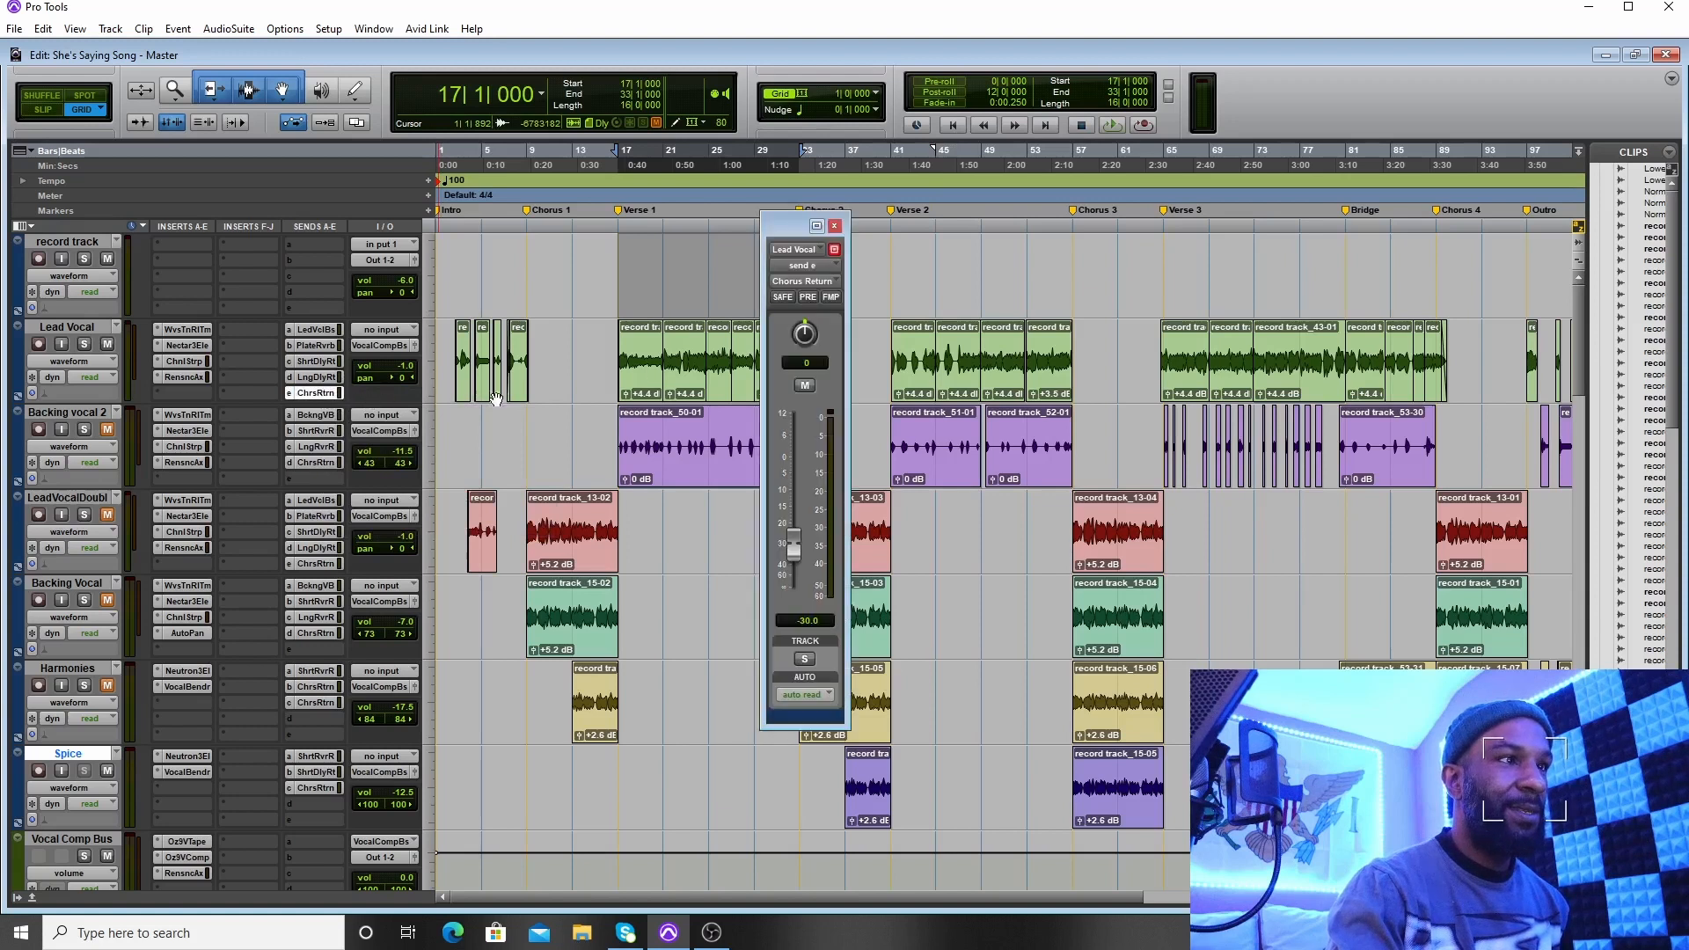
# Compare the Lead Vocal with send E to Chorus Return muted and unmuted during Verse 1 playback, leaving it unmuted and closing its window
pyautogui.click(1112, 127)
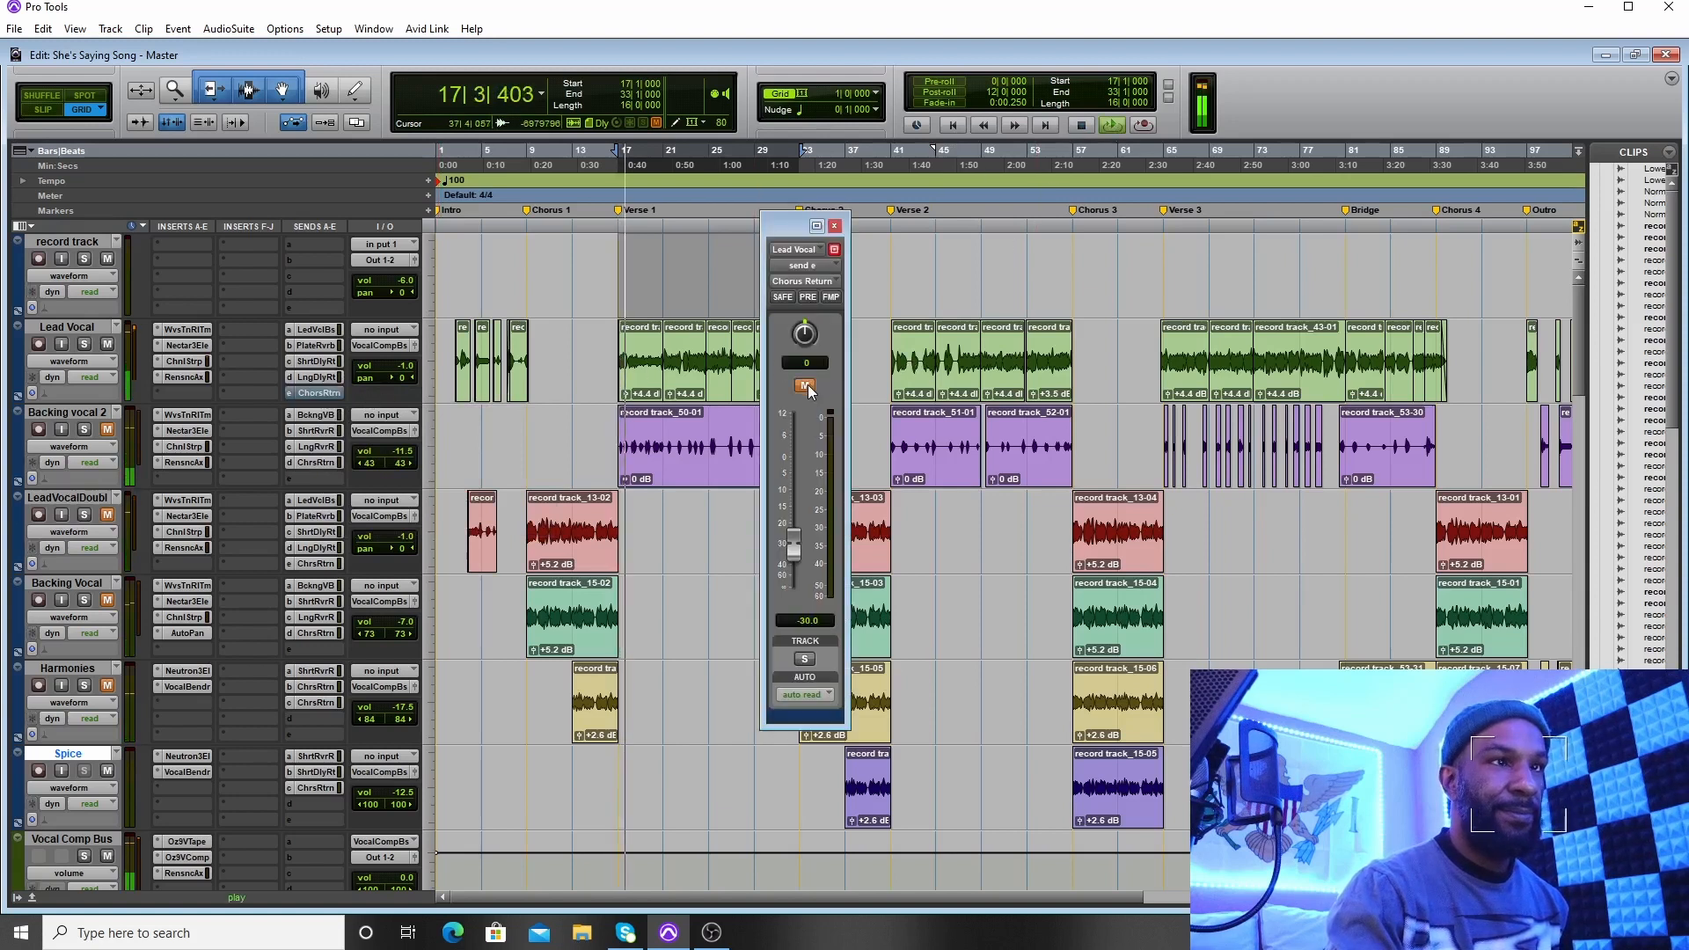
pyautogui.click(806, 387)
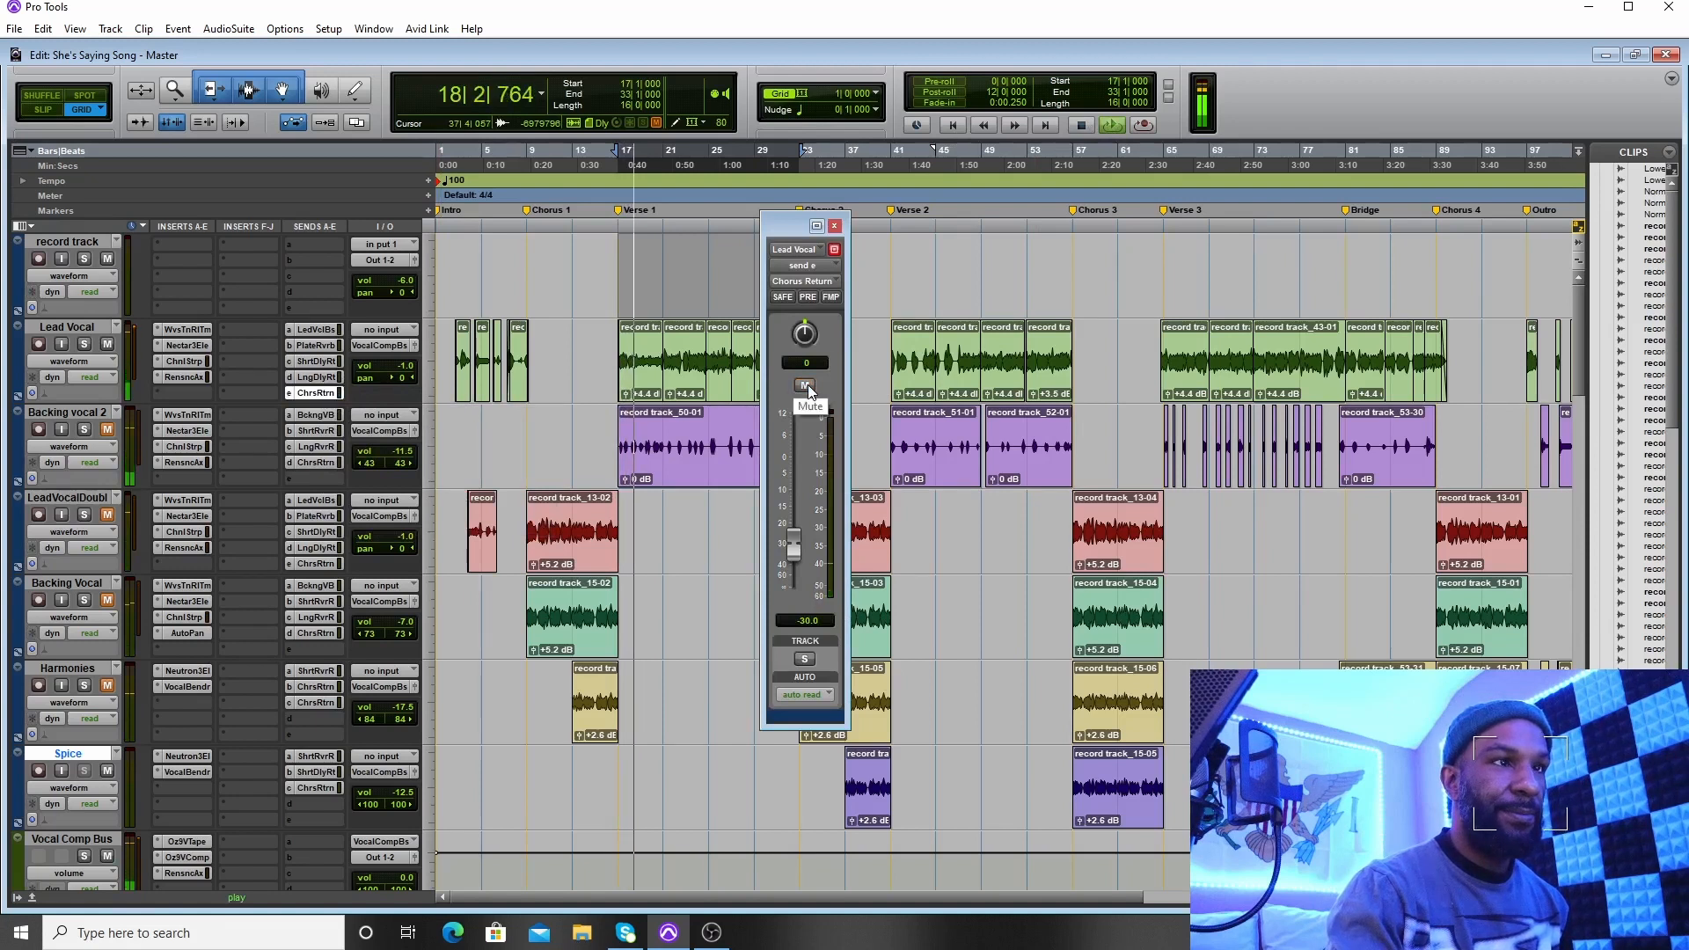
pyautogui.click(806, 387)
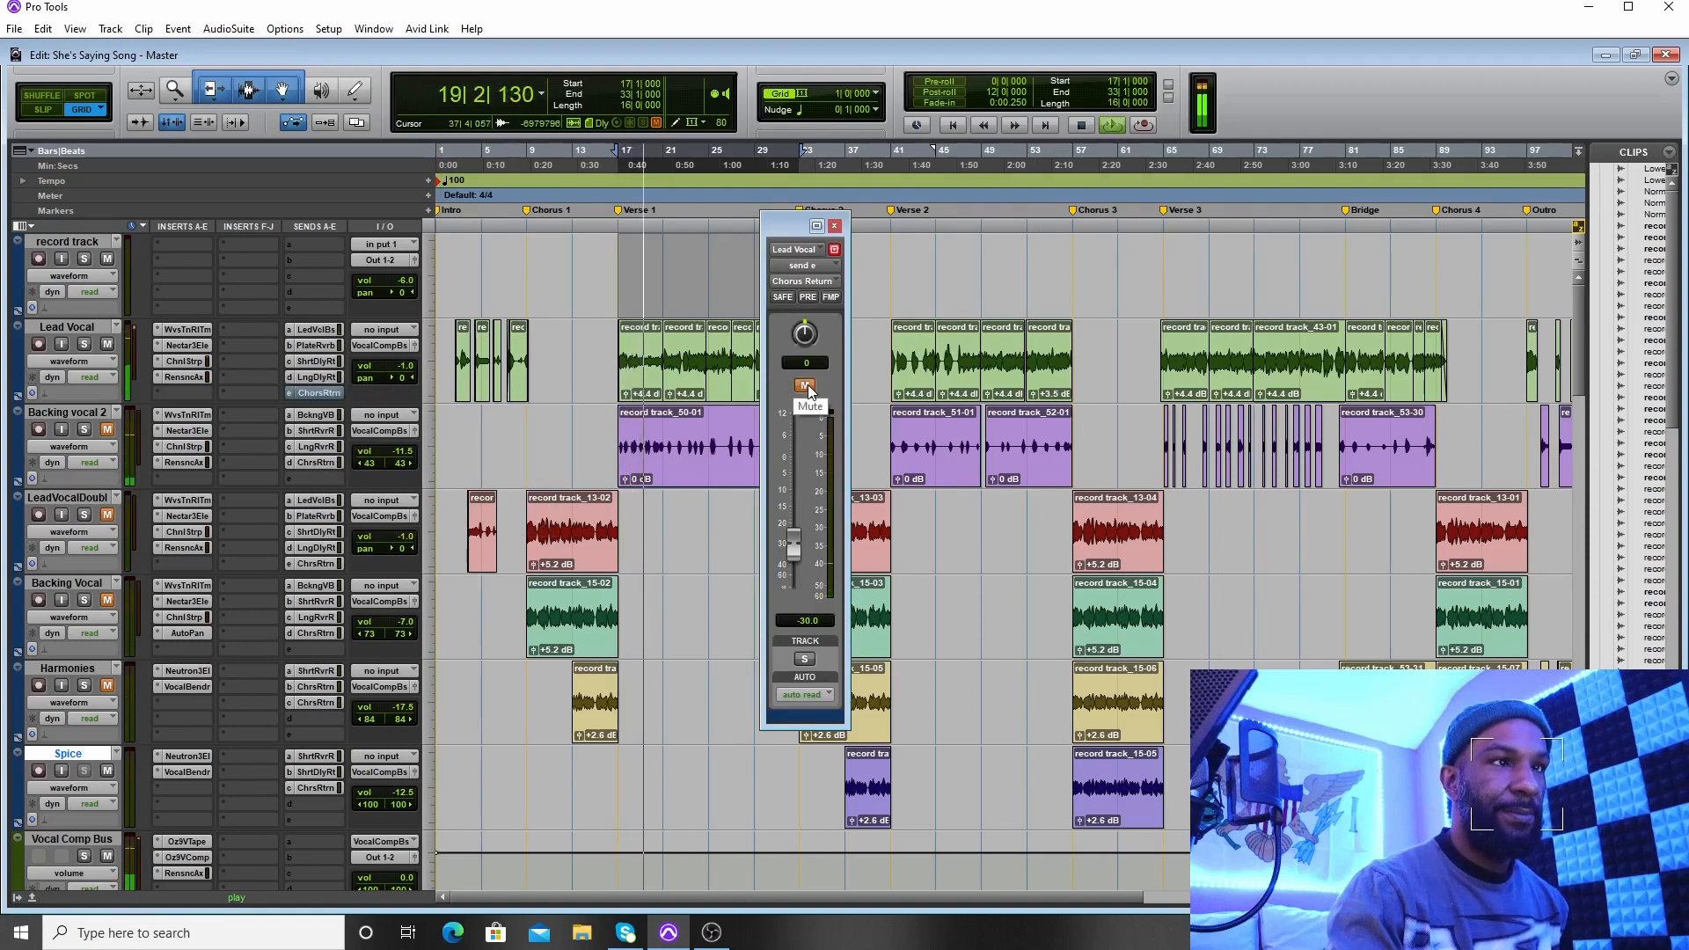
pyautogui.click(807, 387)
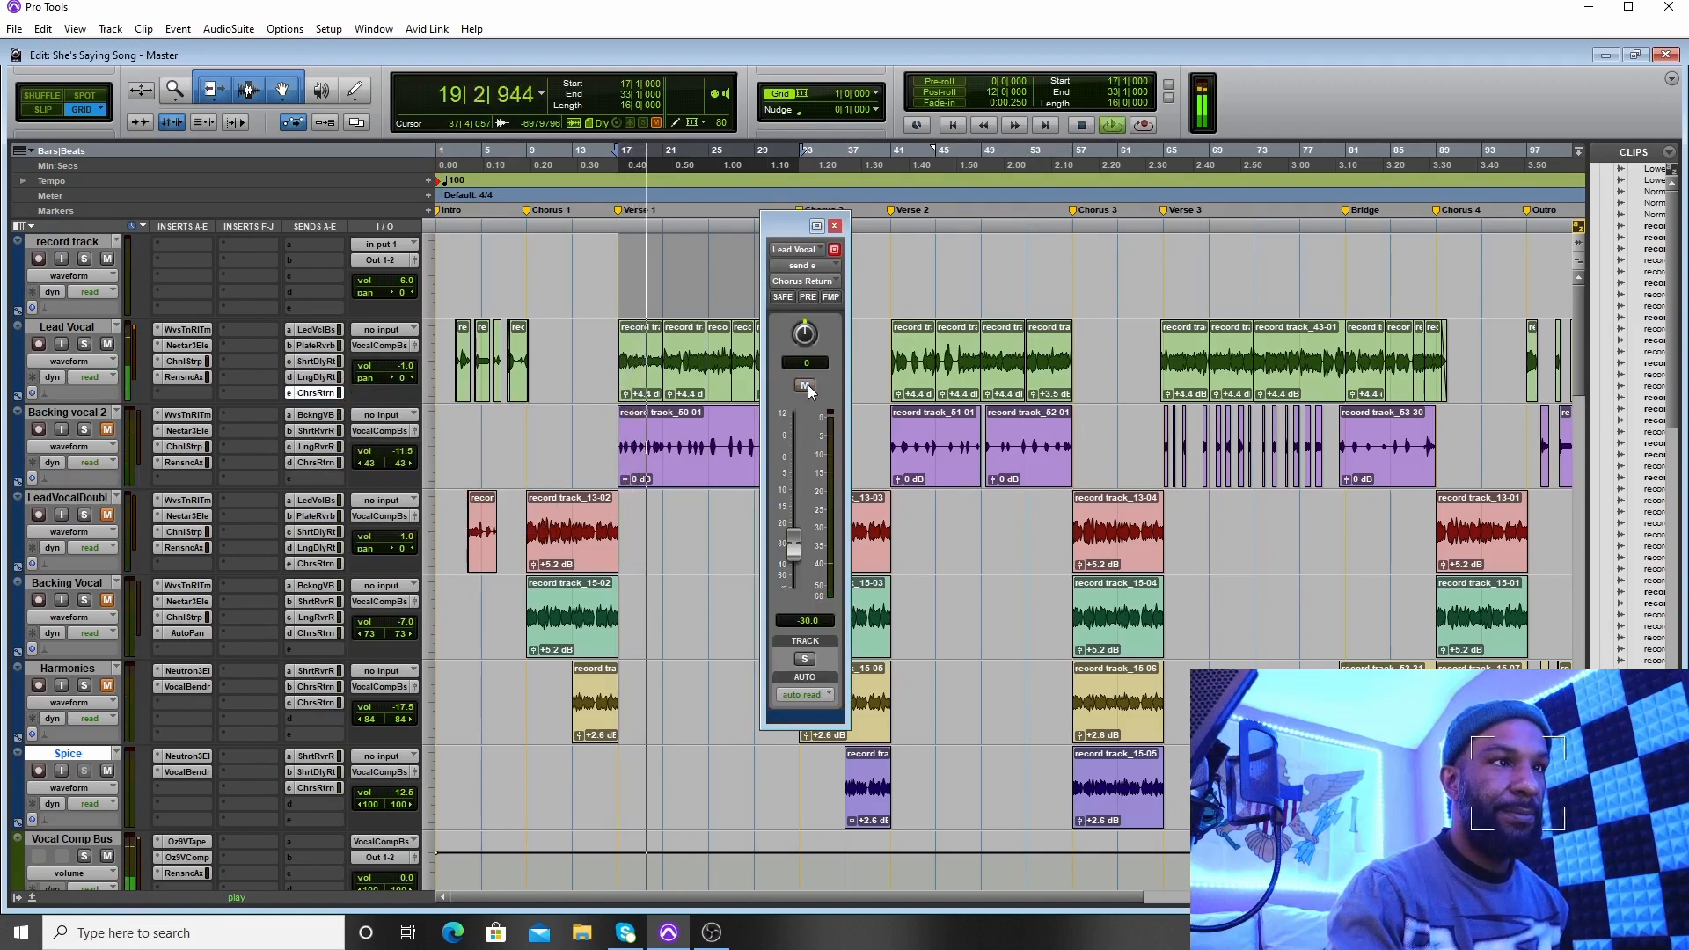
pyautogui.click(836, 227)
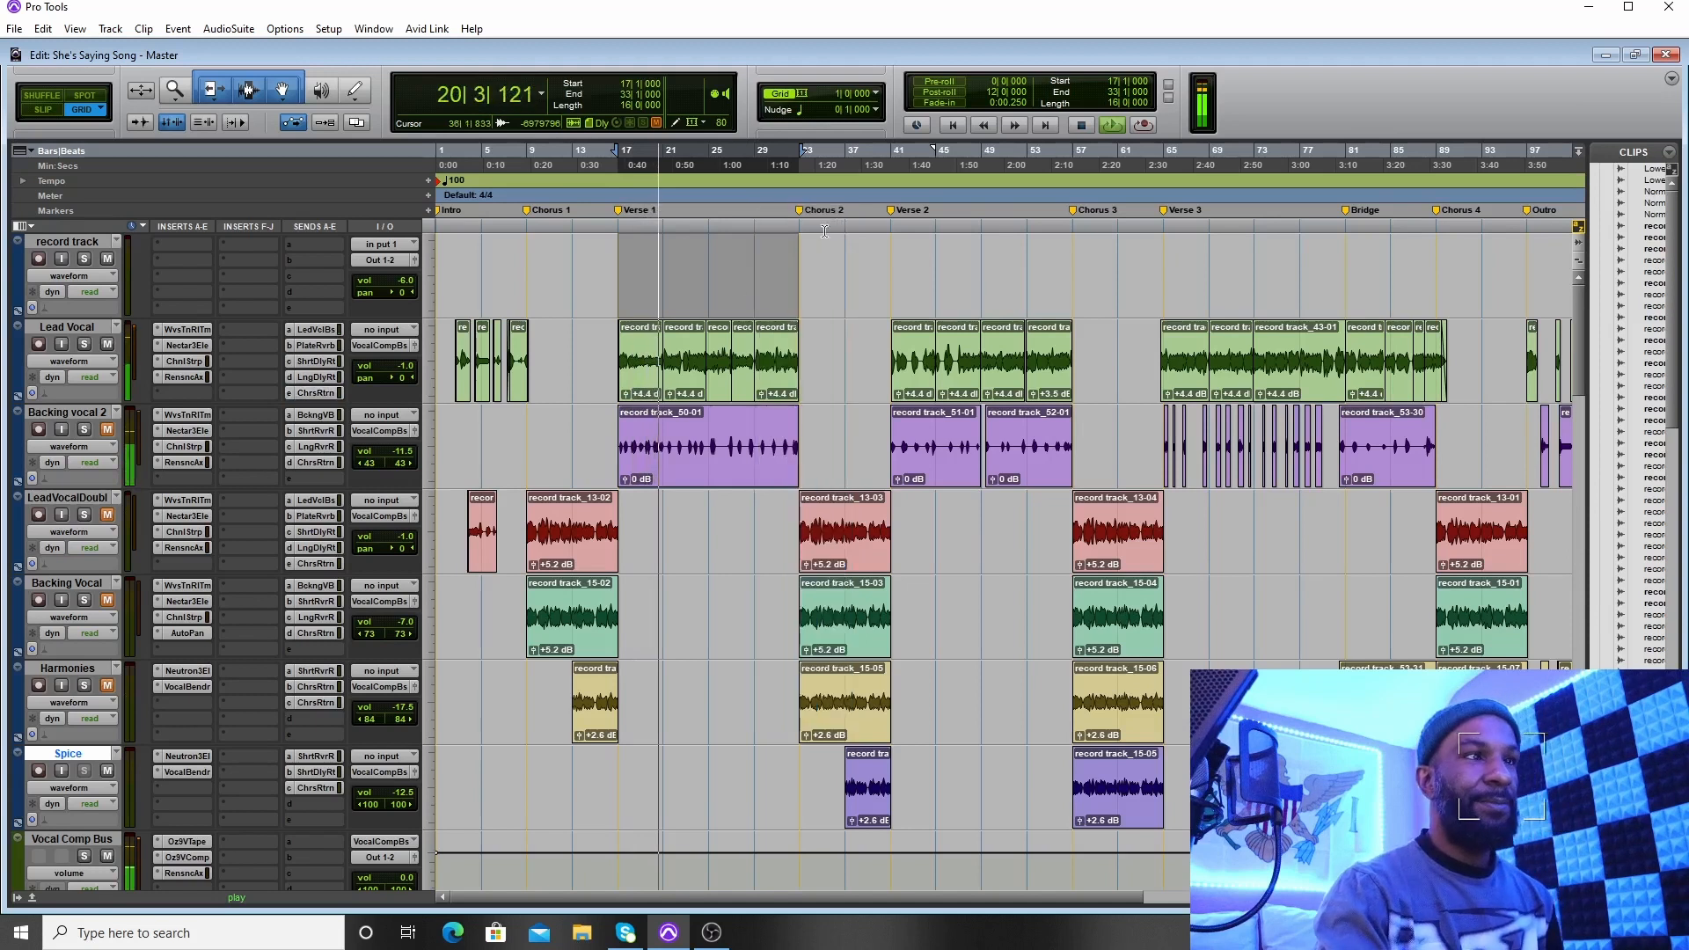
# Unmute the Backing vocal 2 track and lower its main output volume to -13.1 dB during playback
pyautogui.click(107, 431)
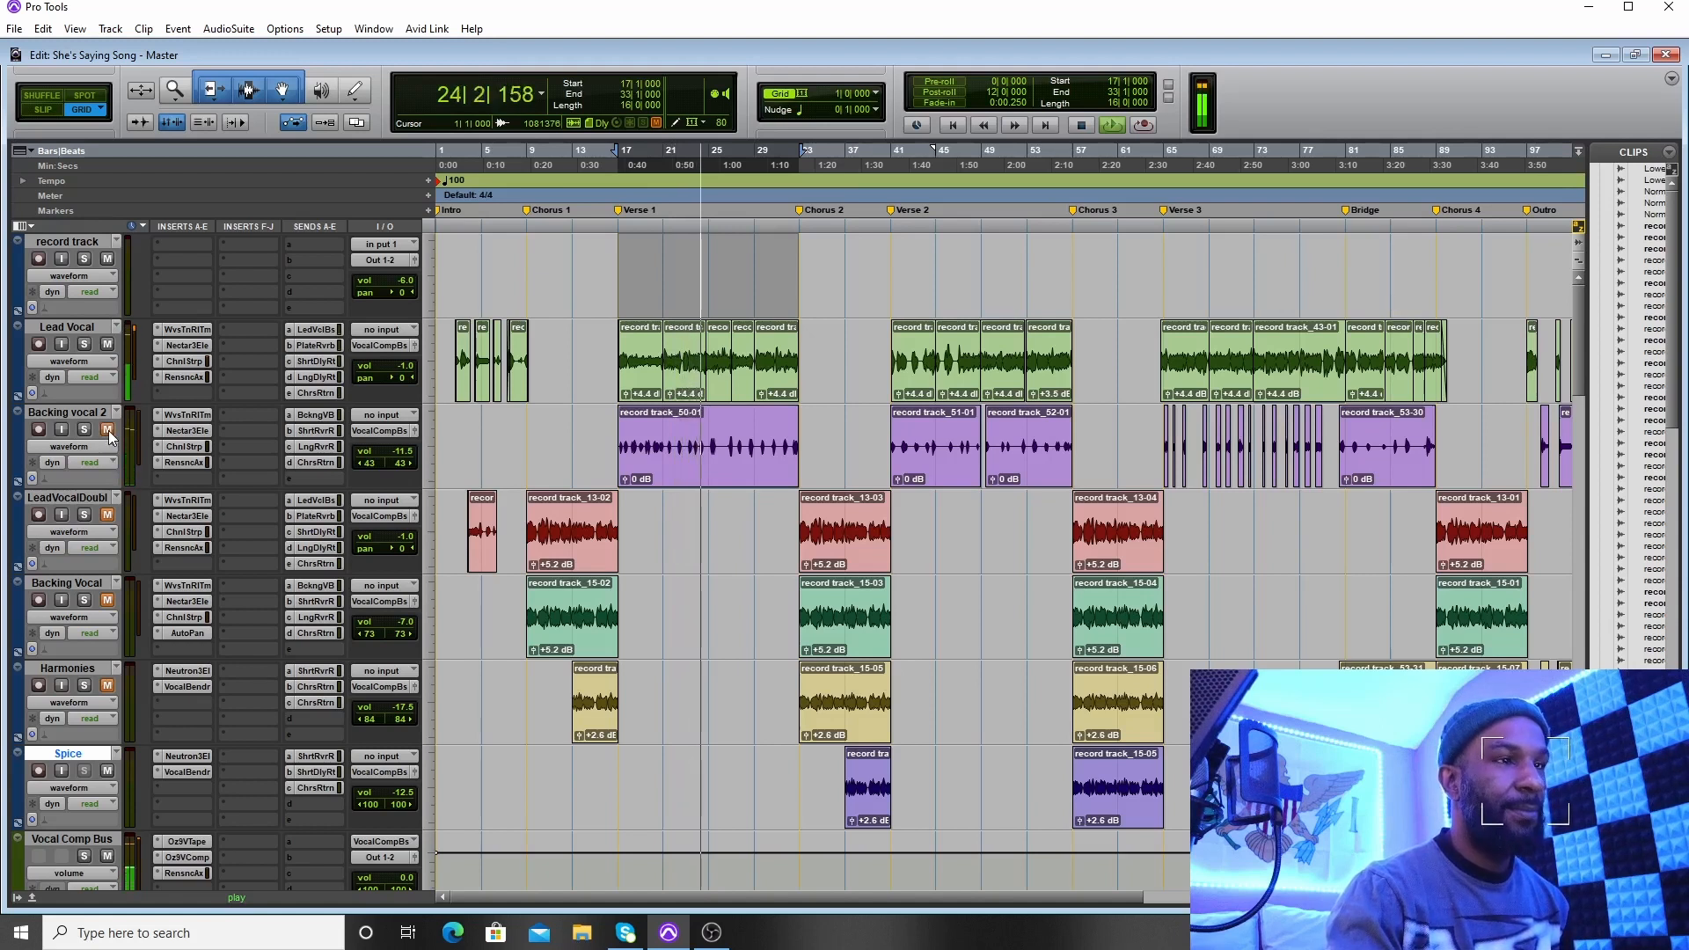
pyautogui.click(108, 431)
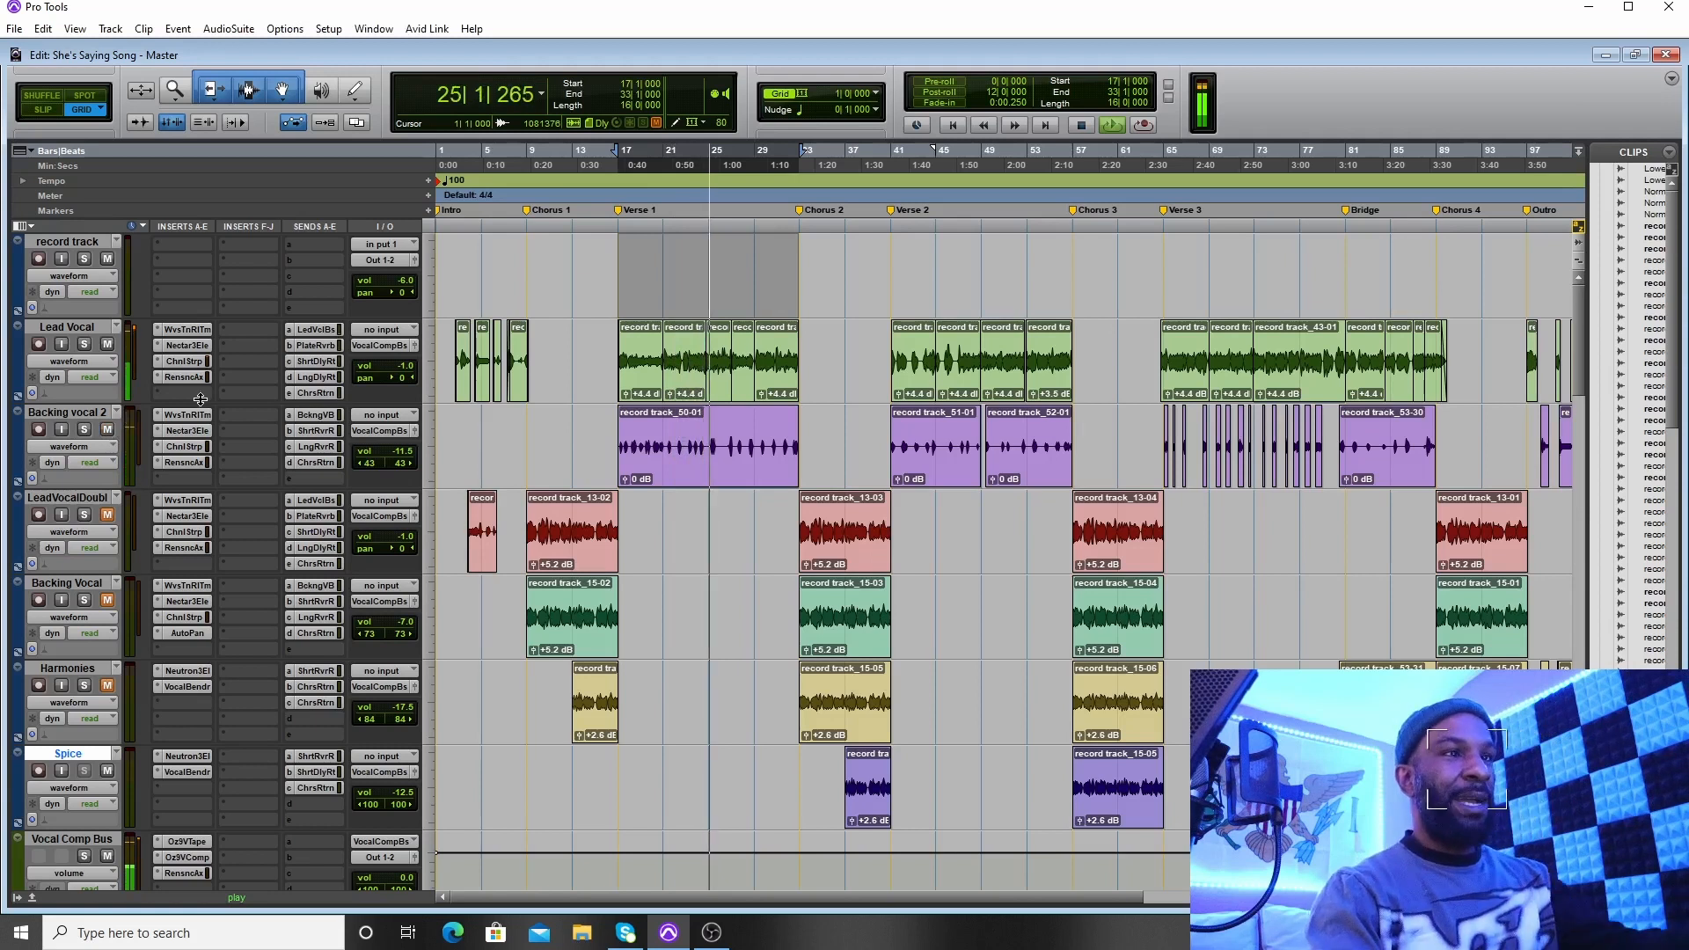
pyautogui.click(415, 429)
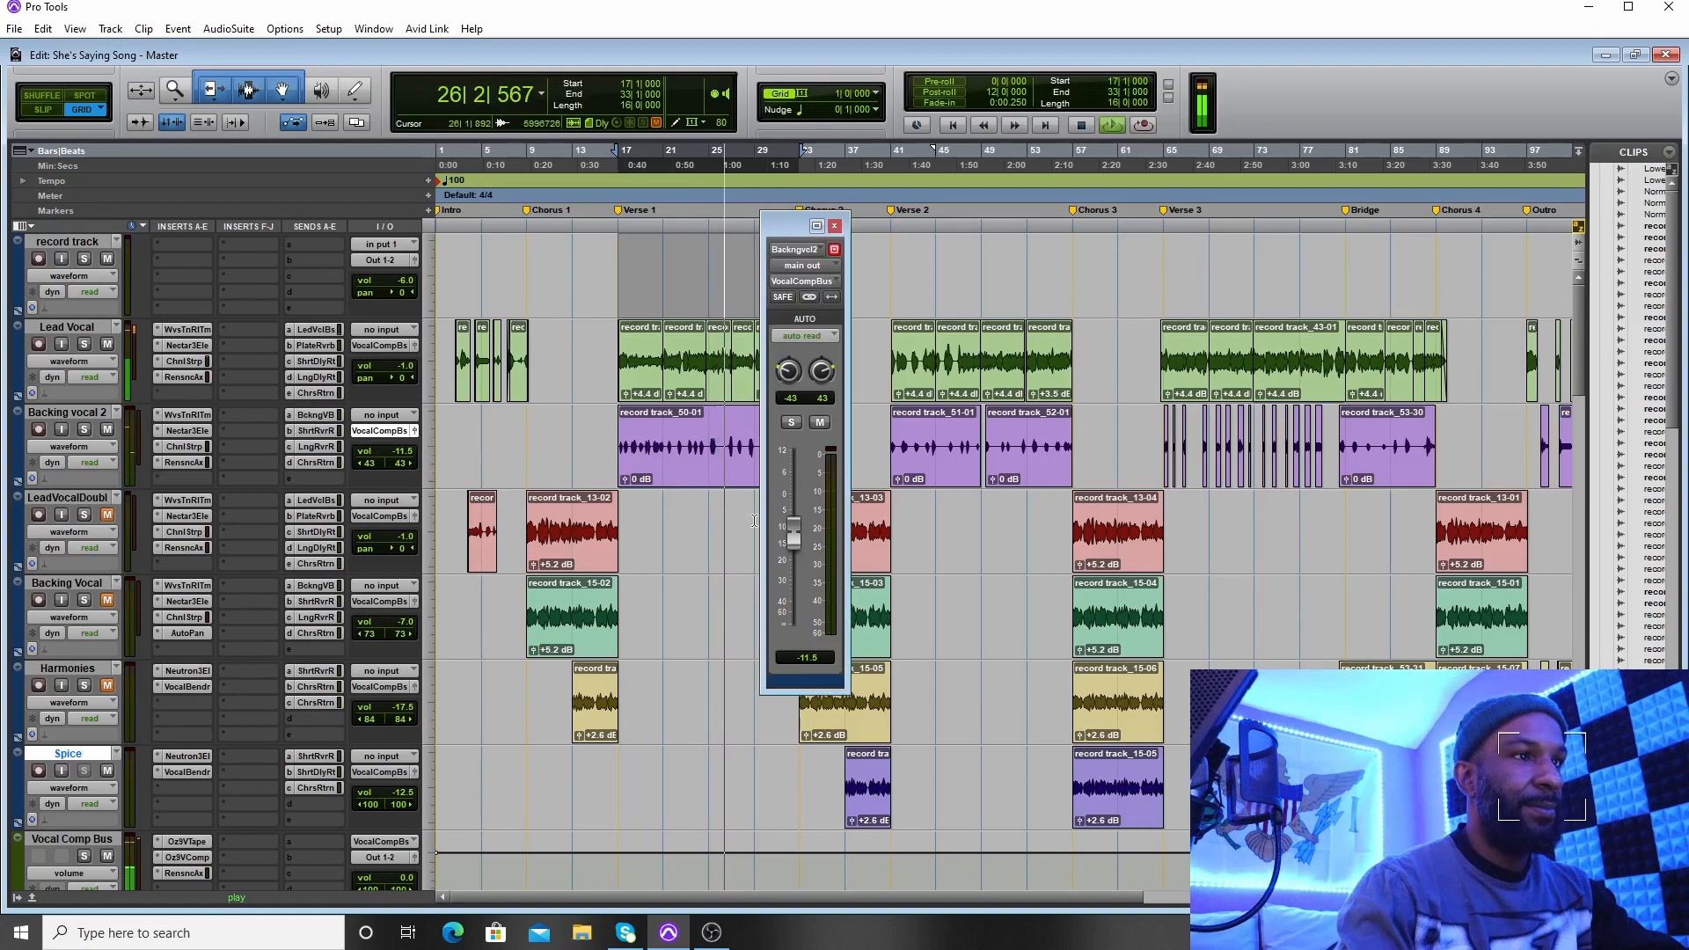
pyautogui.moveTo(796, 543); pyautogui.dragTo(795, 546)
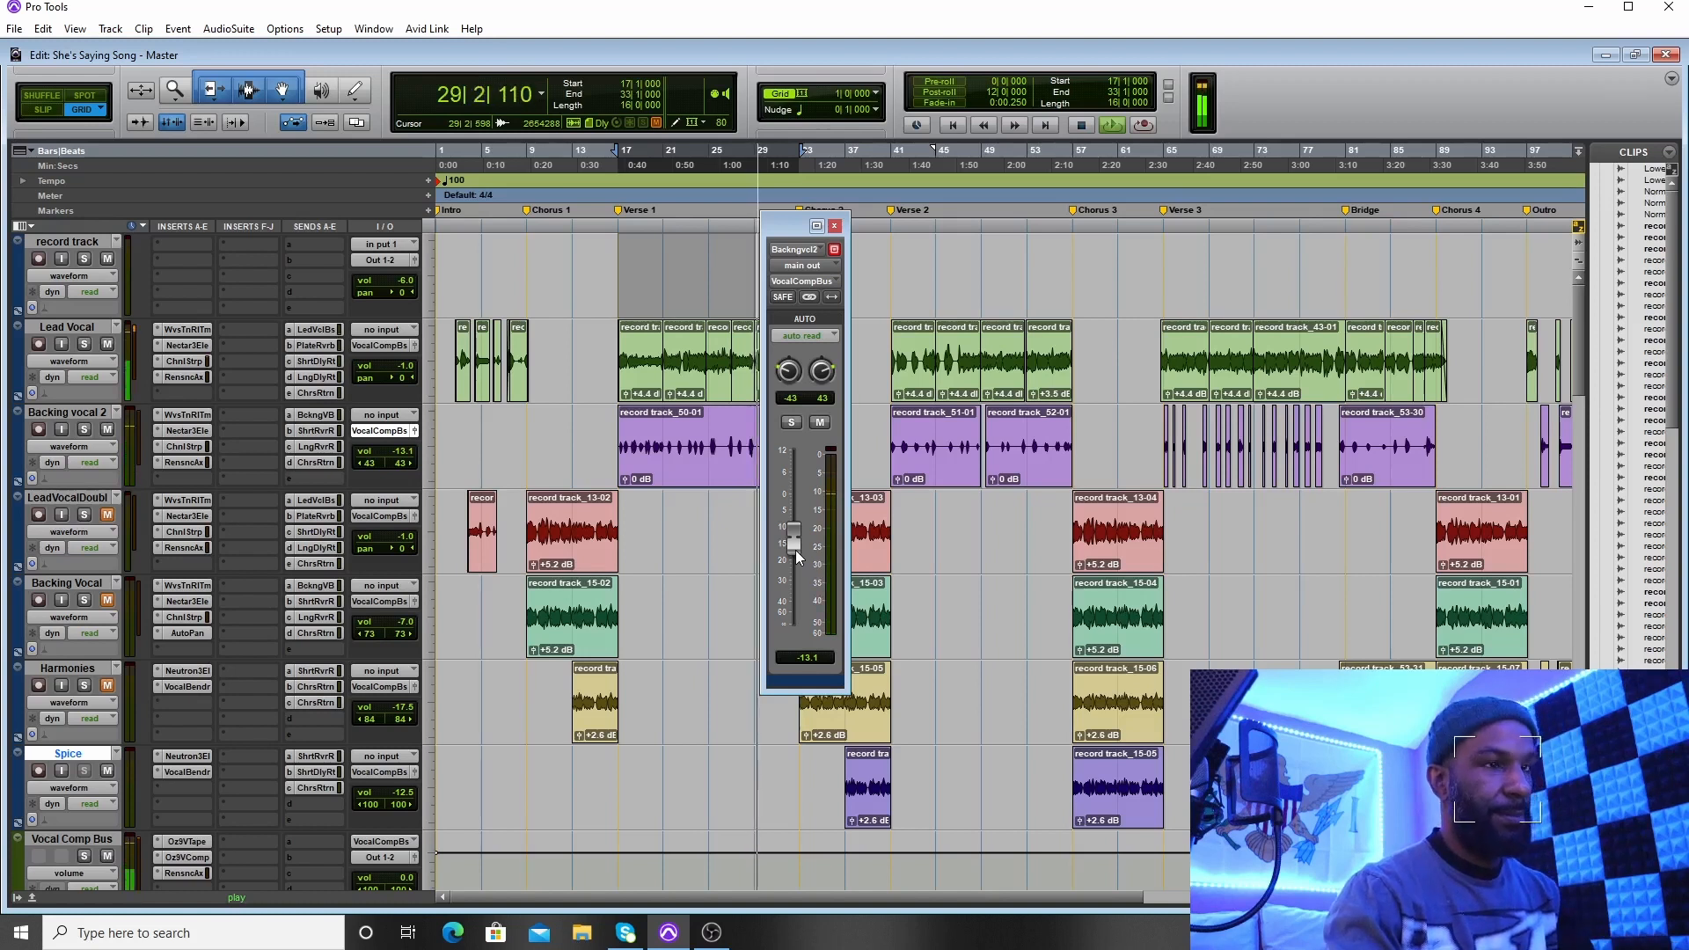
# Lower the Backing vocal 2 main output volume to -13.5 dB, close its output window and stop playback
pyautogui.moveTo(796, 551); pyautogui.dragTo(802, 561)
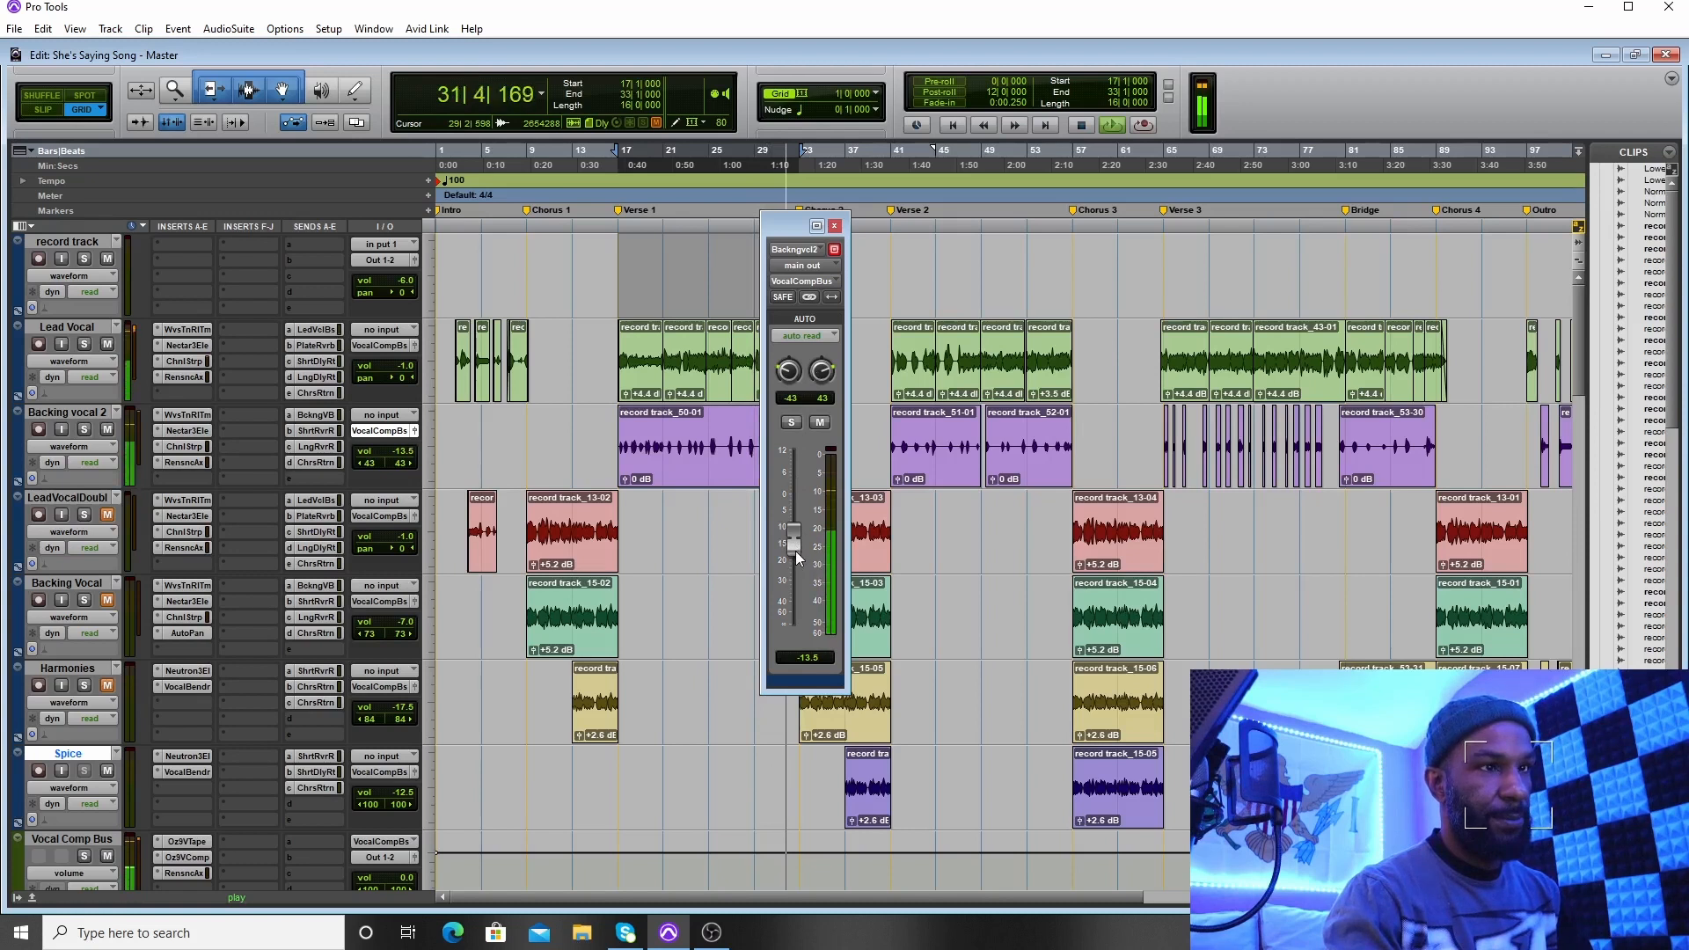
pyautogui.click(835, 226)
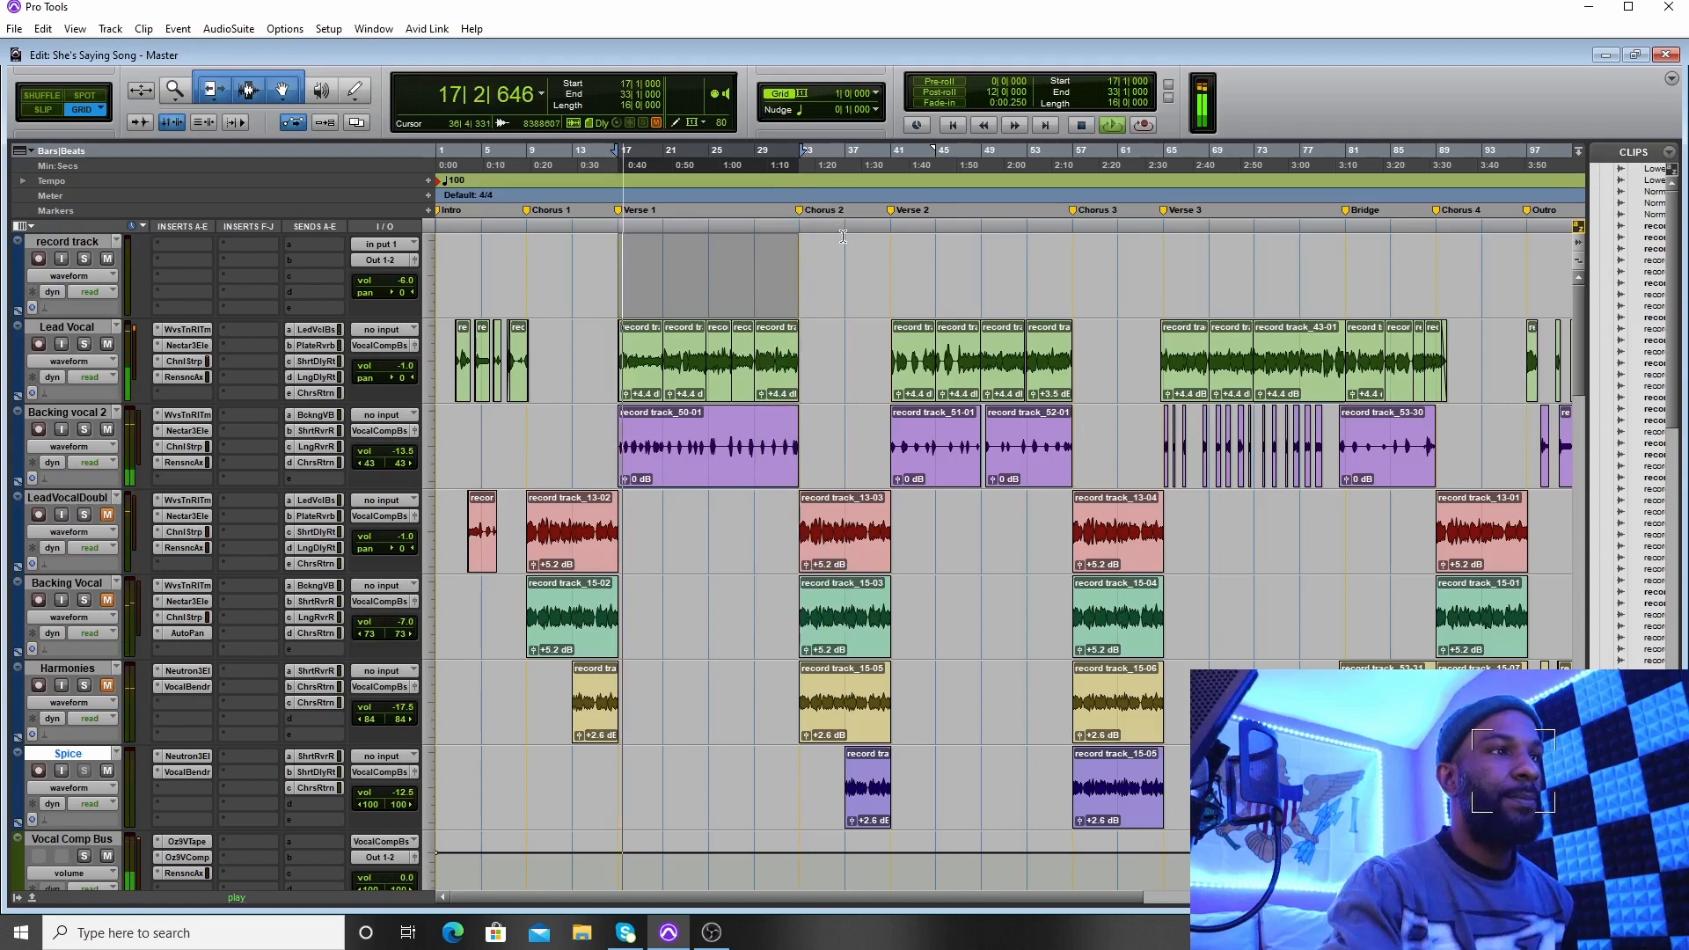
pyautogui.click(1079, 126)
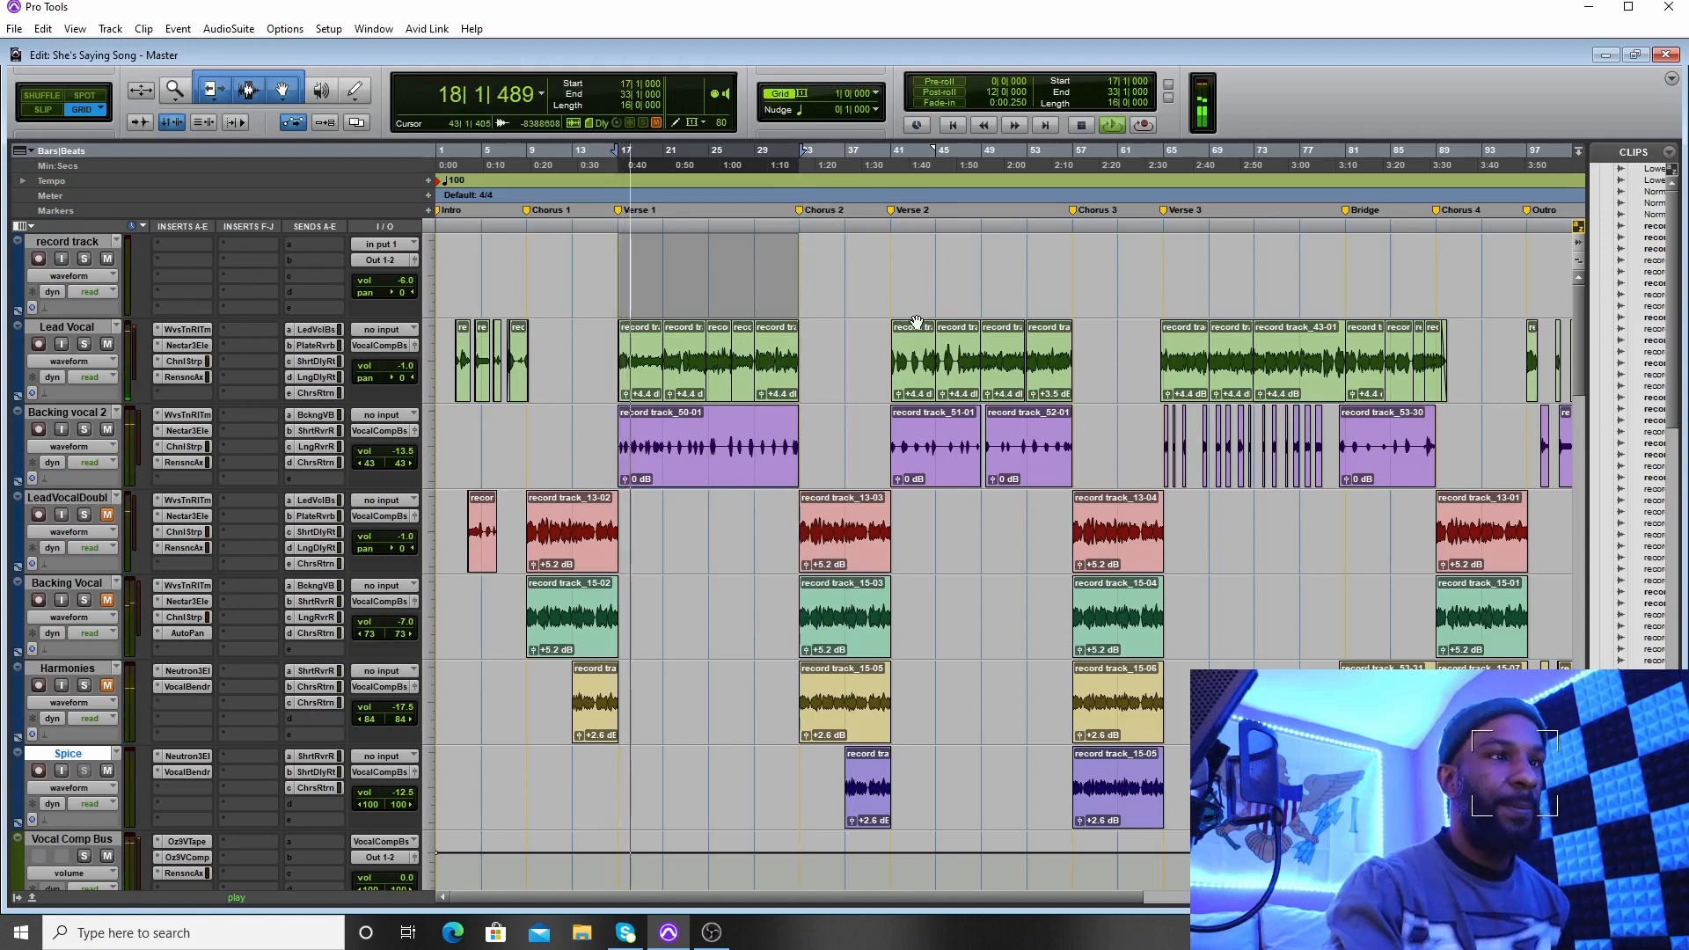
pyautogui.scroll(-2, 839, 444)
pyautogui.scroll(2, 839, 444)
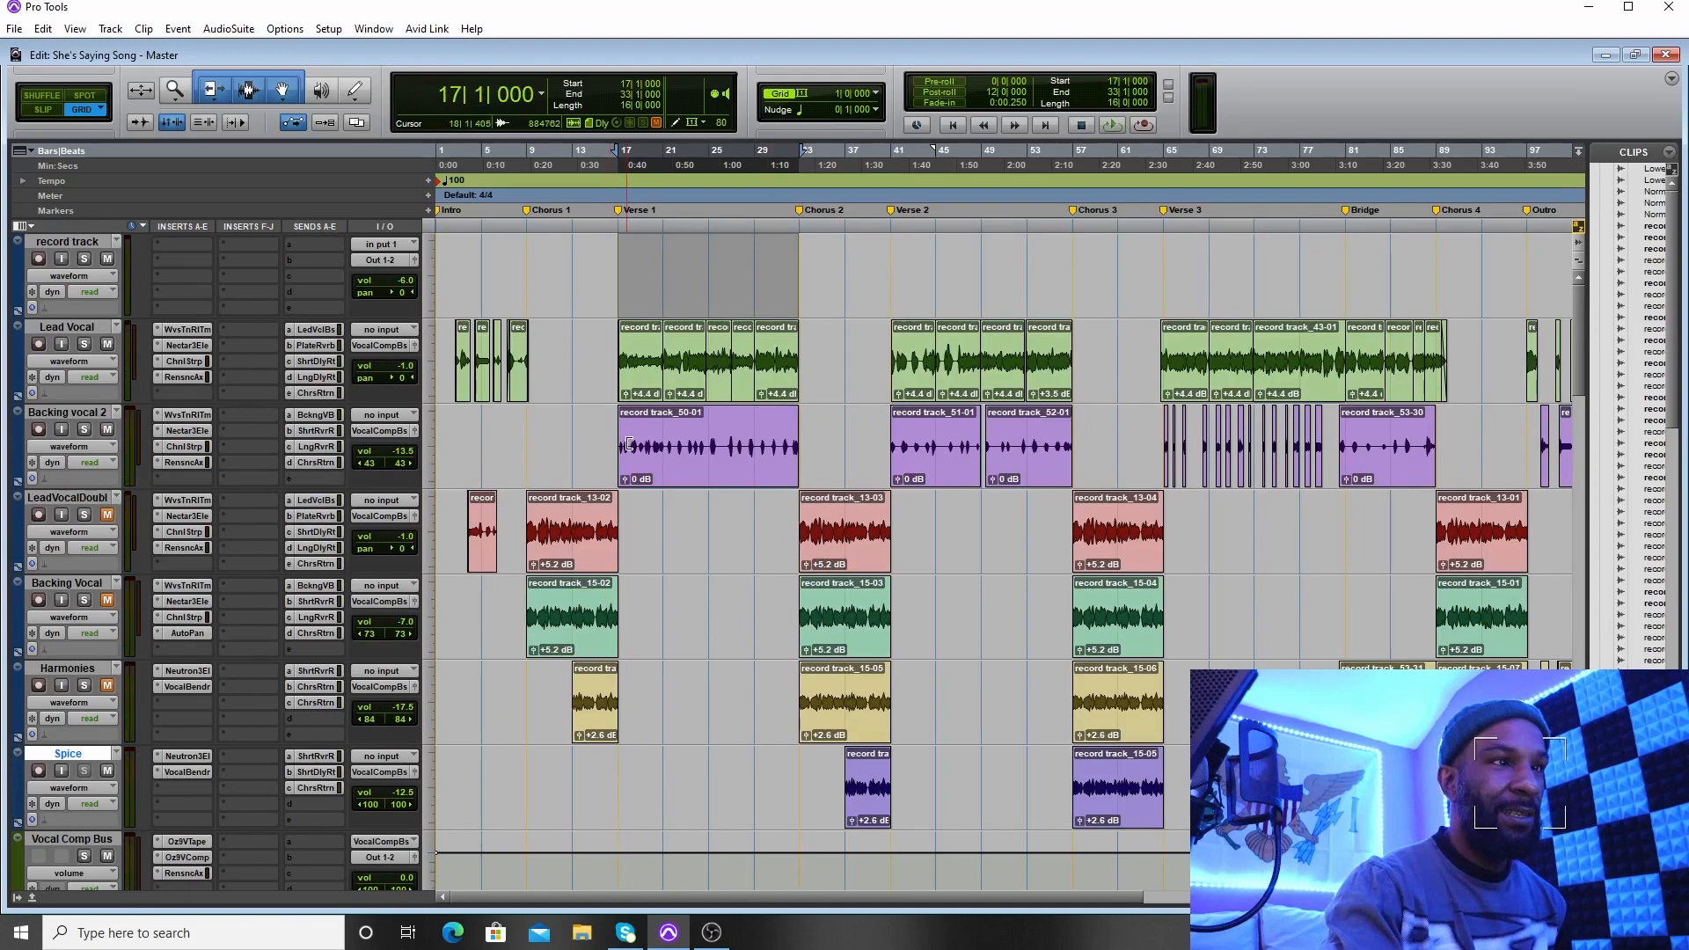
# Select the Lead Vocal Double clip in Chorus 2 and review its Waves Tune Real-Time against the Lead Vocal's, plus its Nectar 3 Elements and Channel Strip
pyautogui.doubleClick(799, 522)
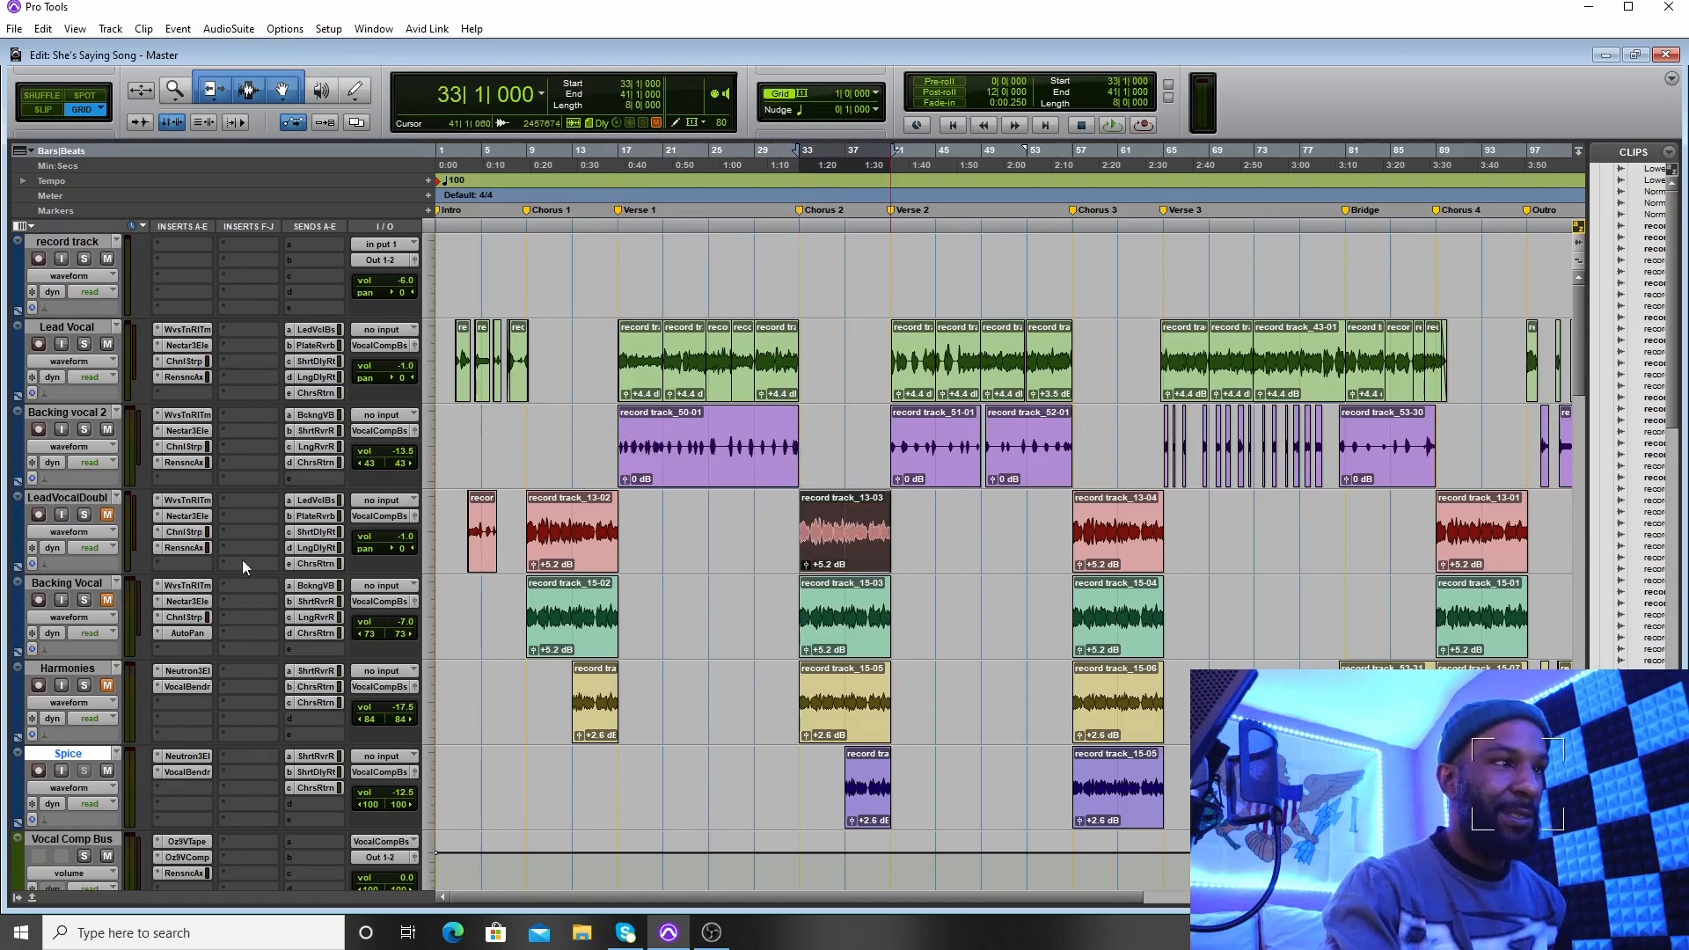
pyautogui.click(186, 499)
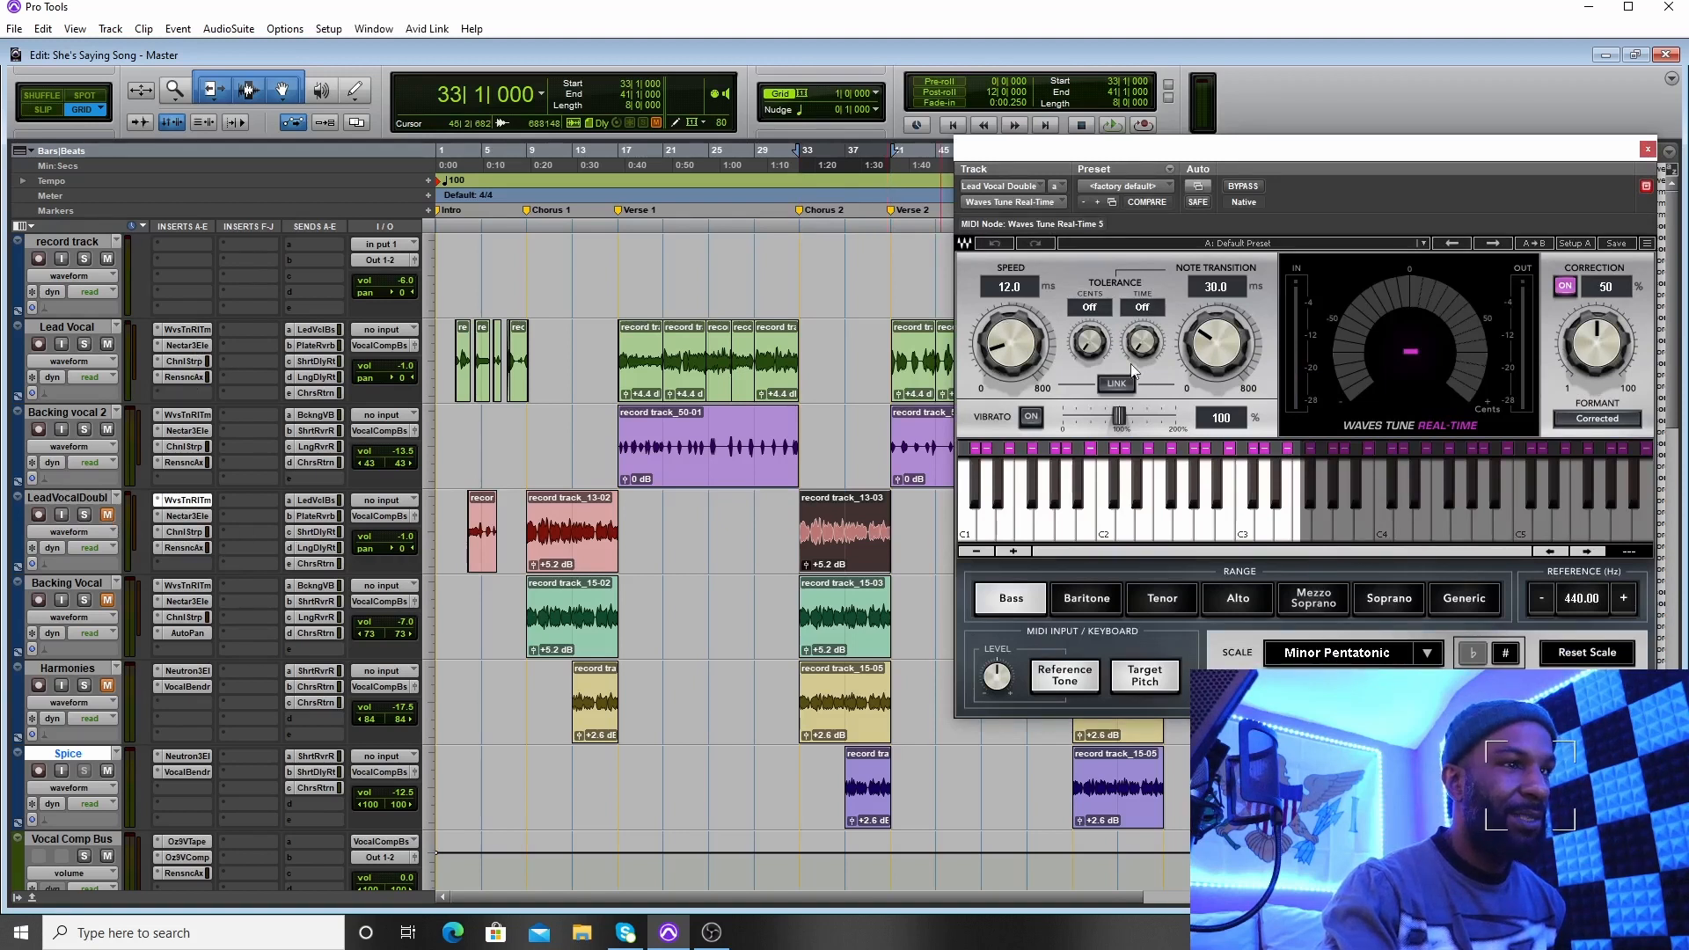
pyautogui.click(185, 329)
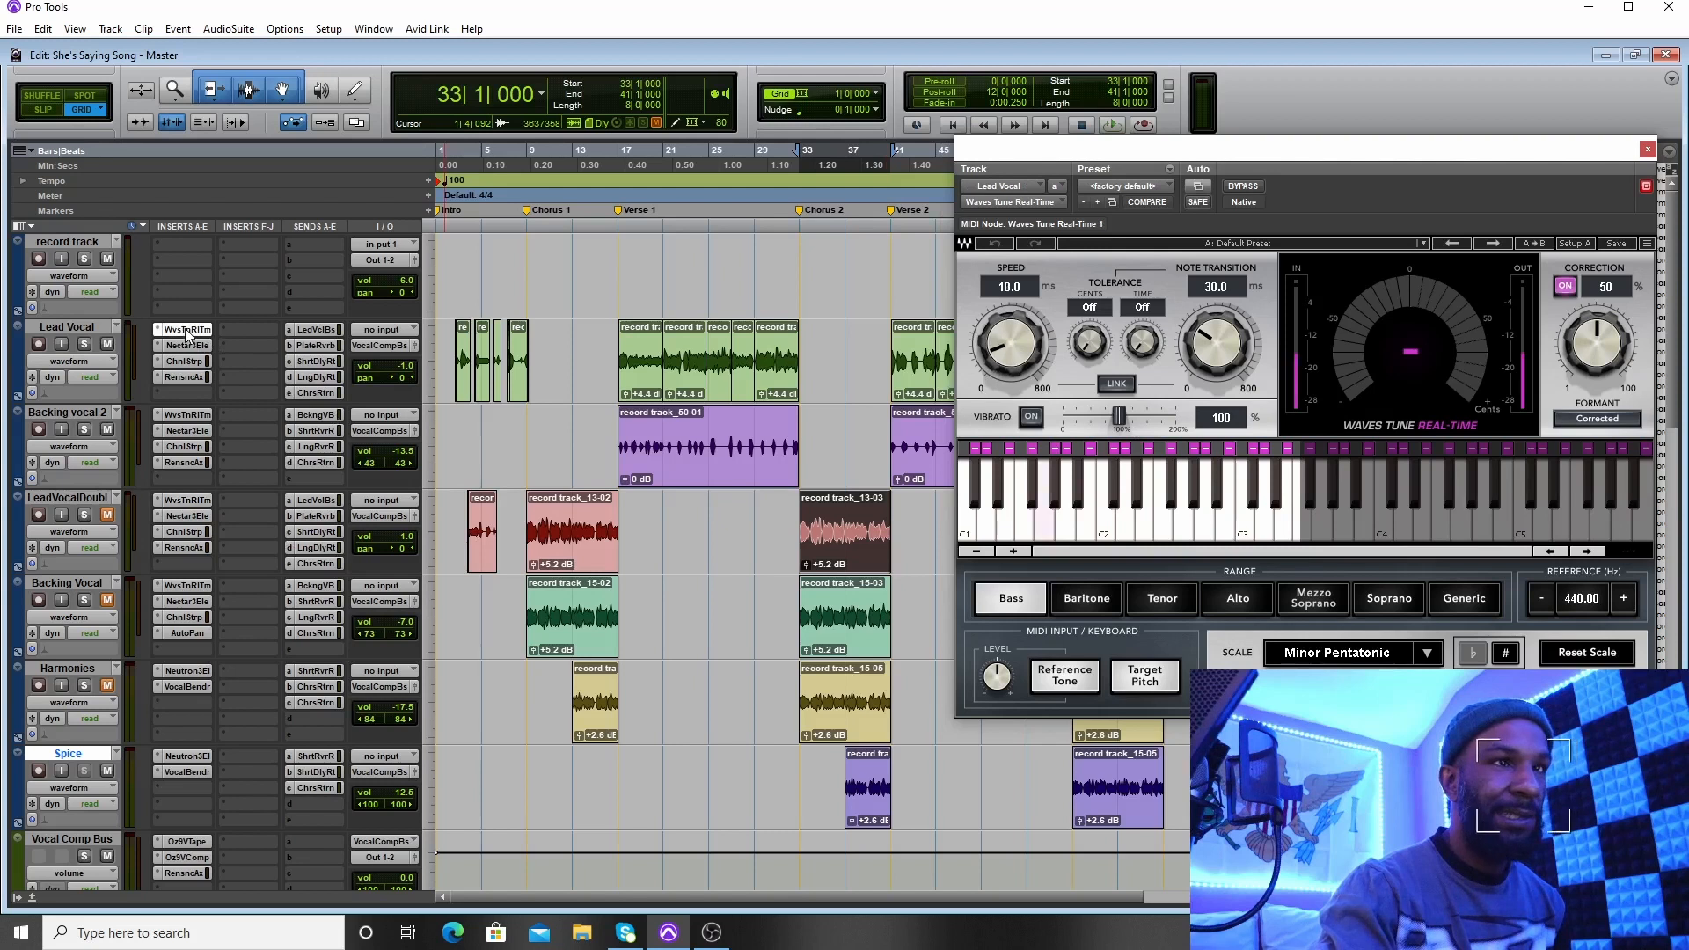
pyautogui.click(187, 501)
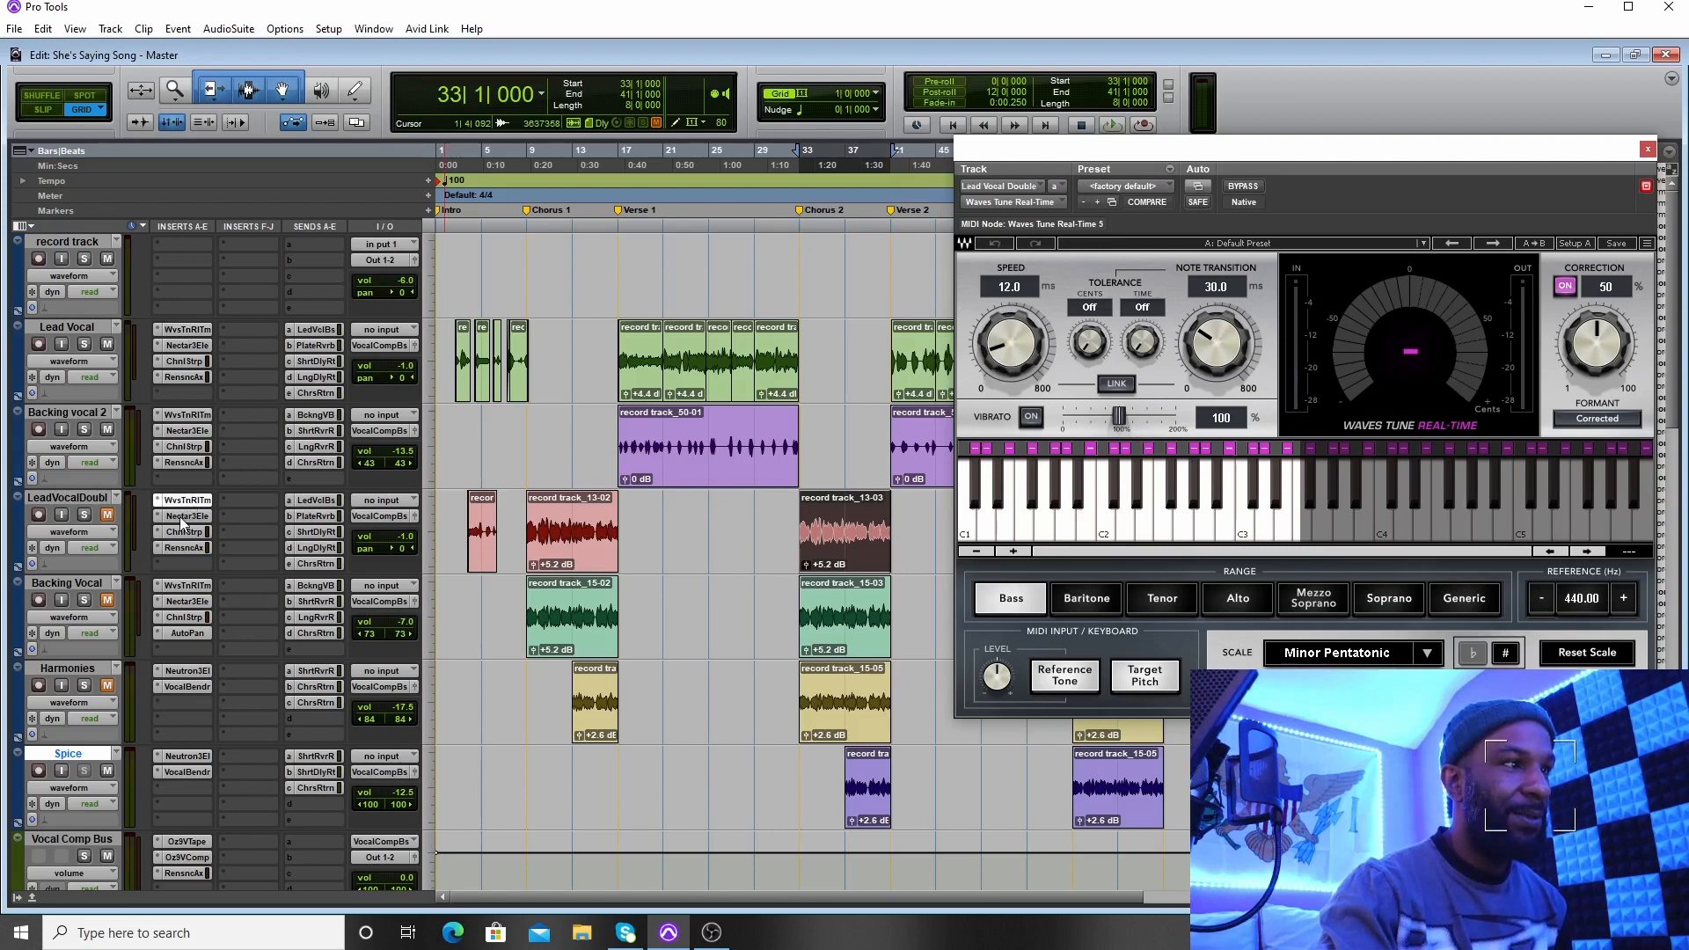
pyautogui.click(180, 516)
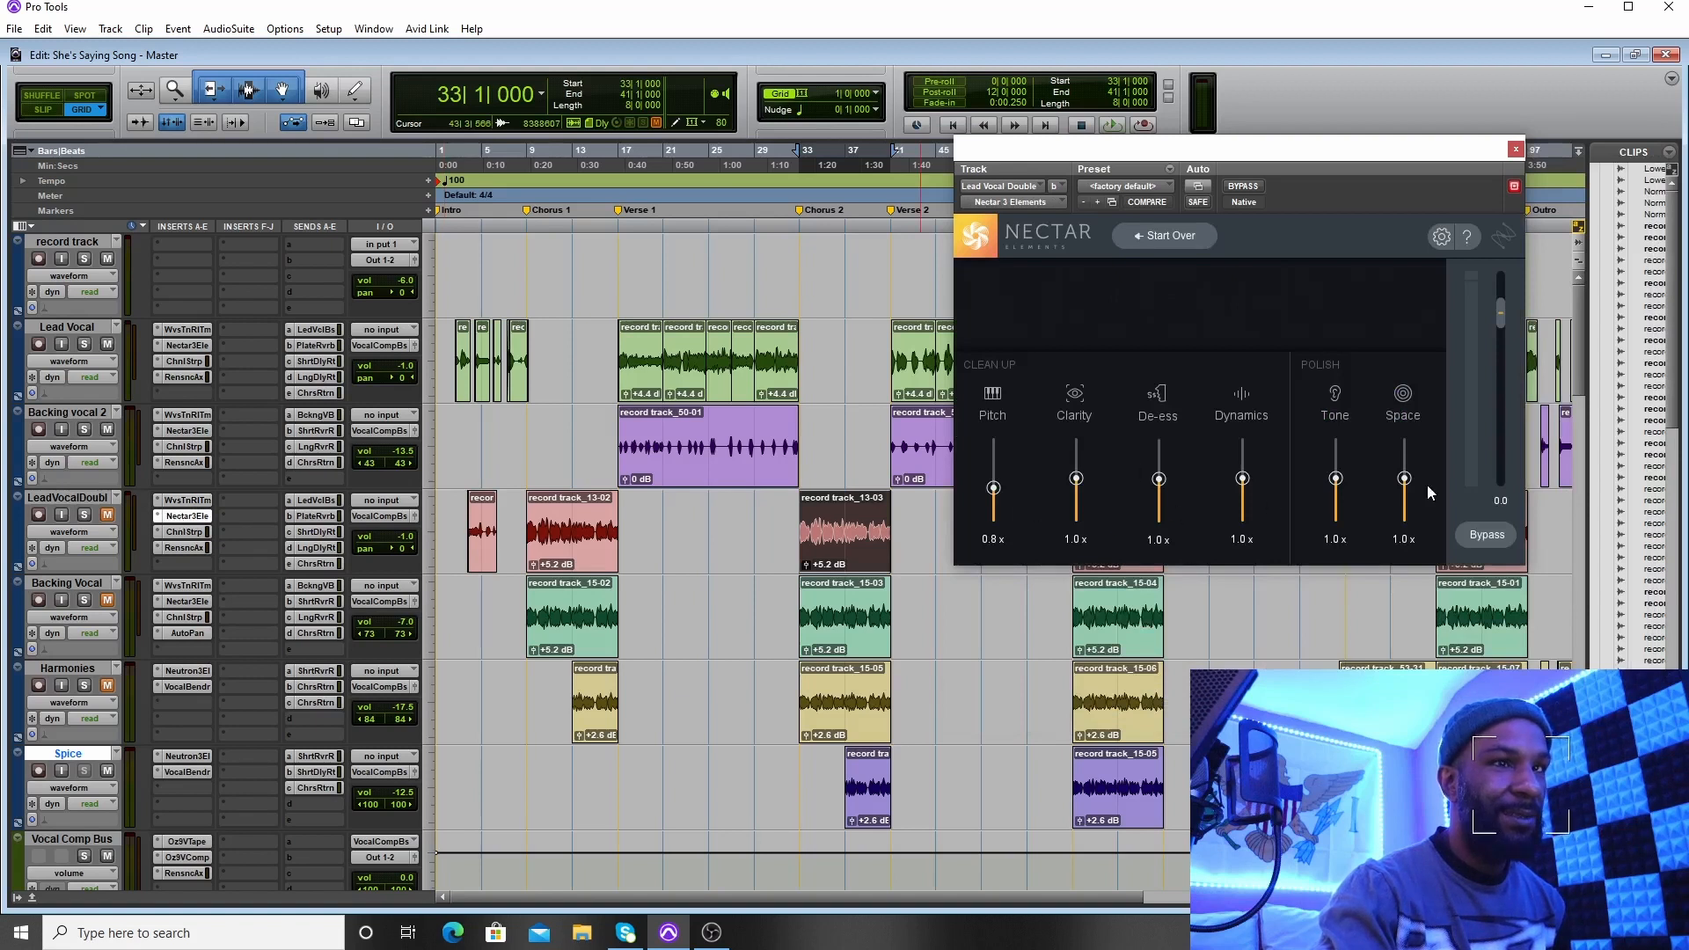
pyautogui.click(186, 531)
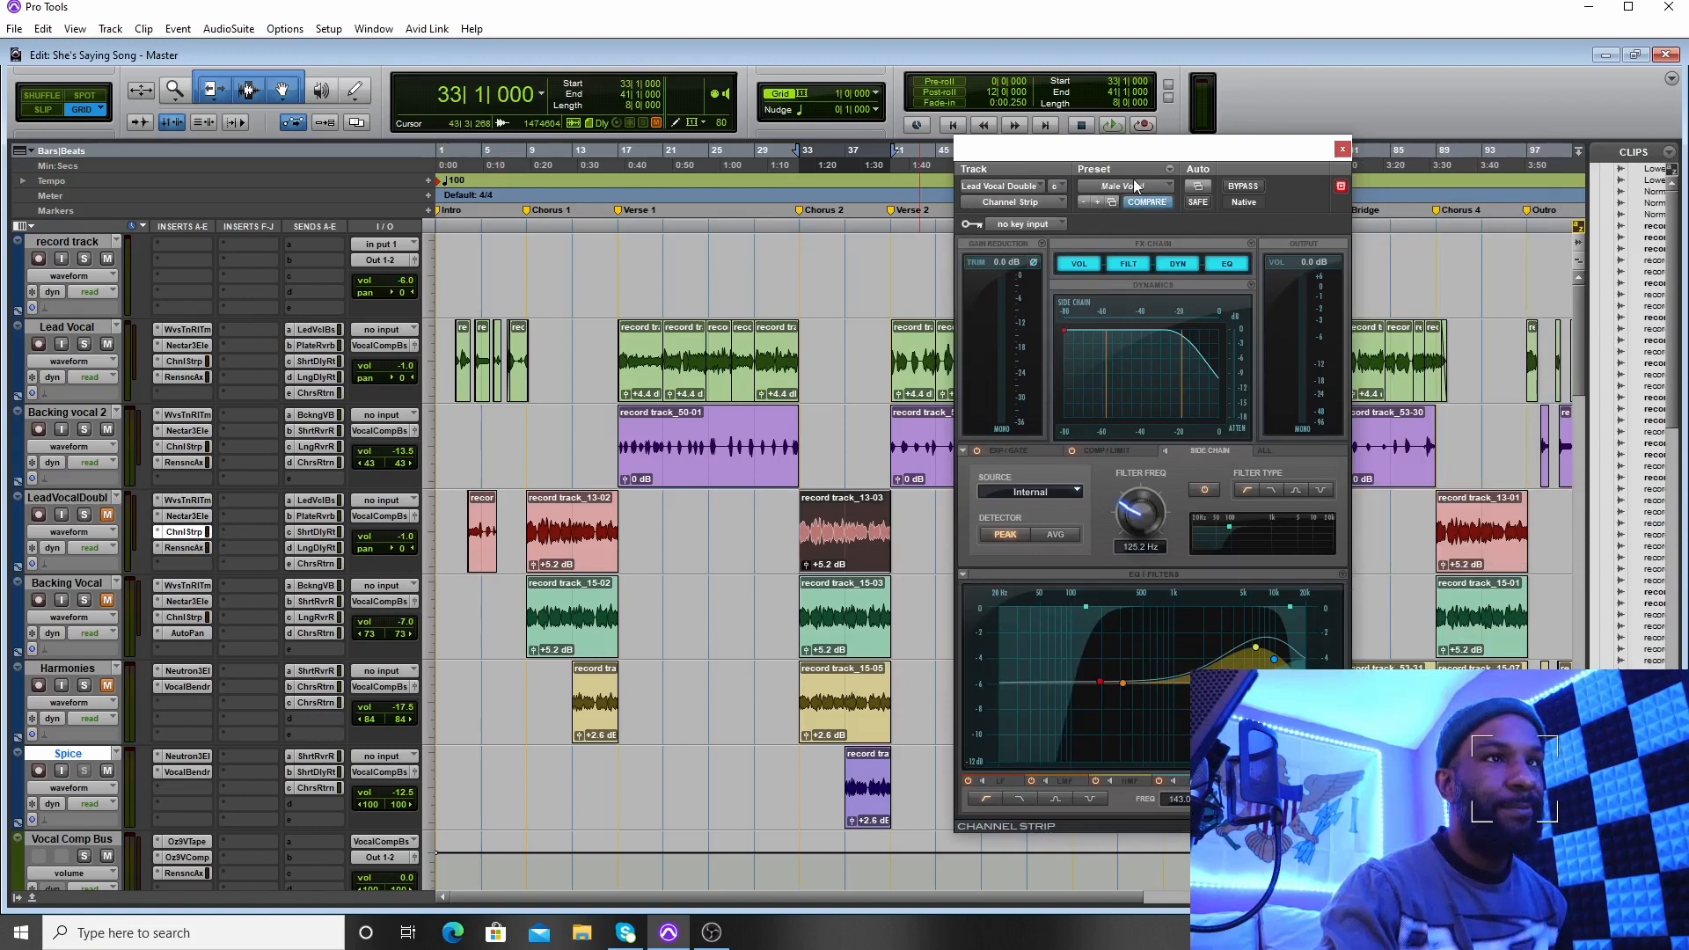
pyautogui.click(1342, 148)
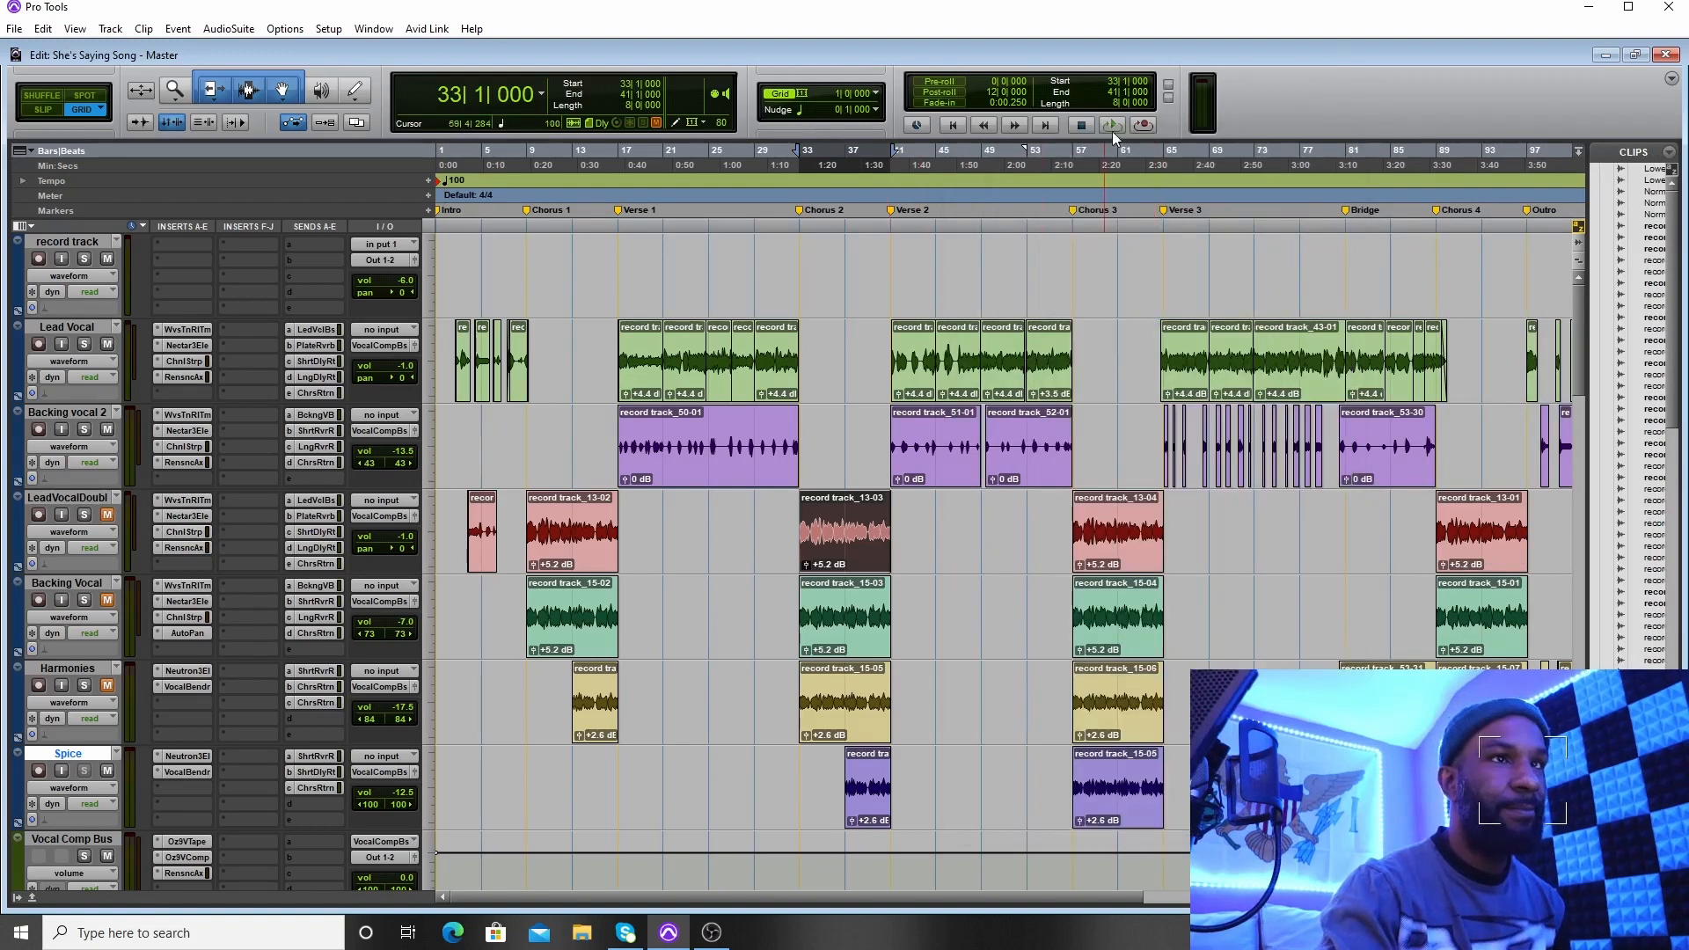
# Play Chorus 2 and unmute the Lead Vocal Double and Backing Vocal tracks during playback
pyautogui.press('space')
pyautogui.click(109, 515)
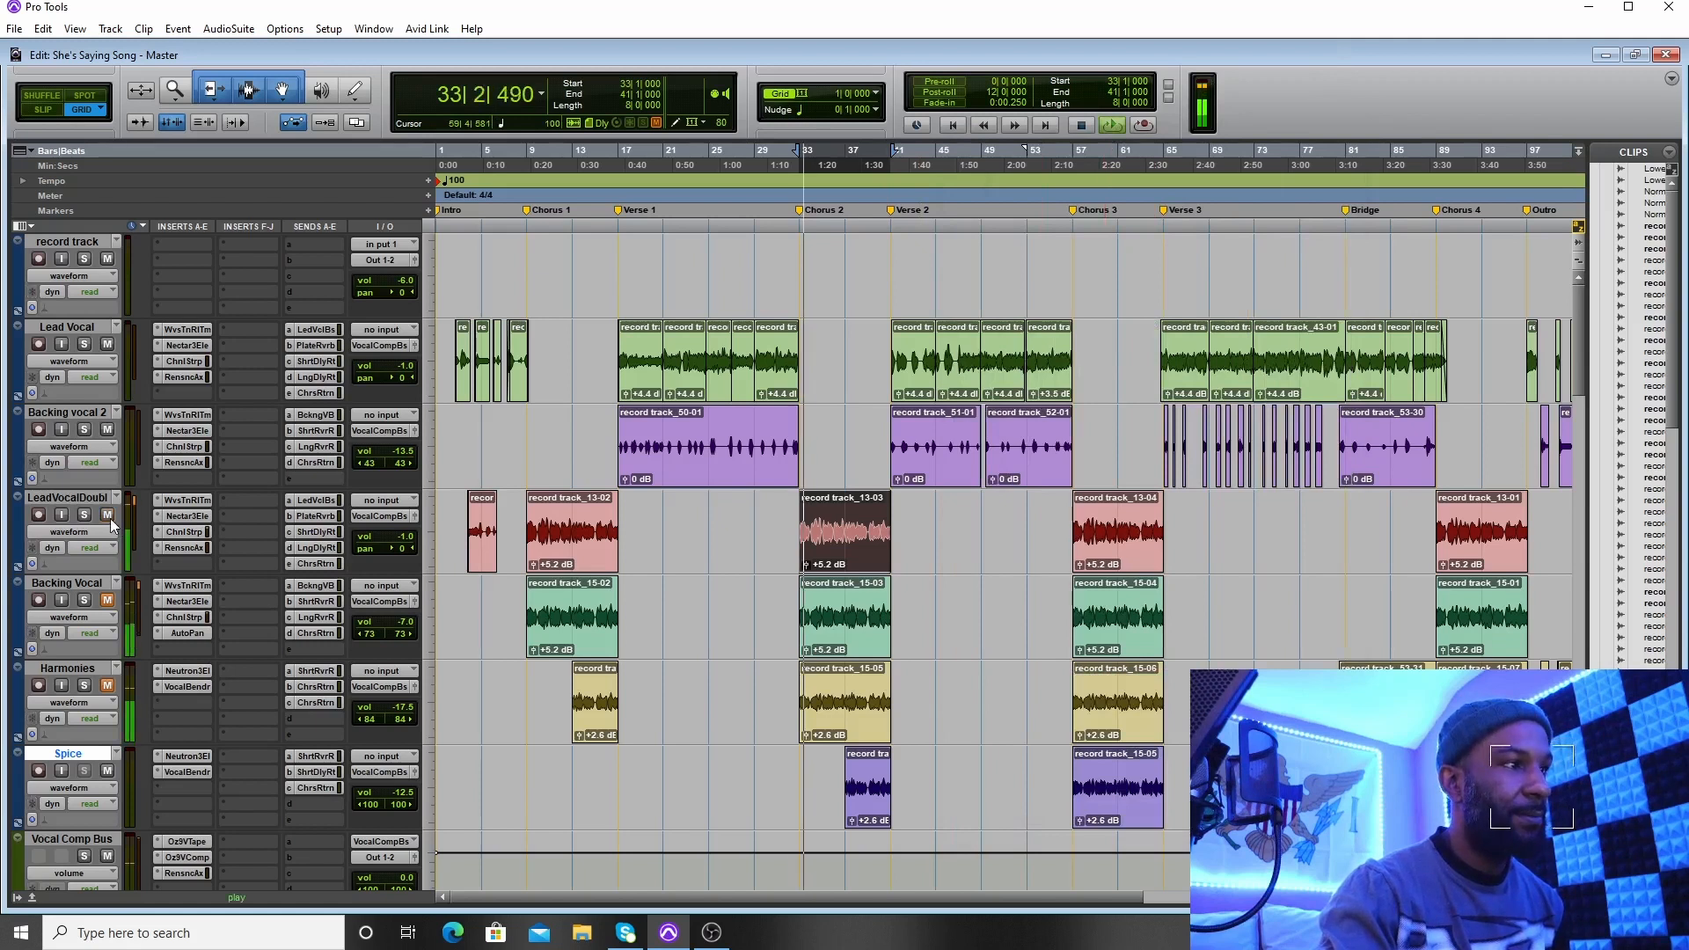
pyautogui.scroll(-2, 210, 515)
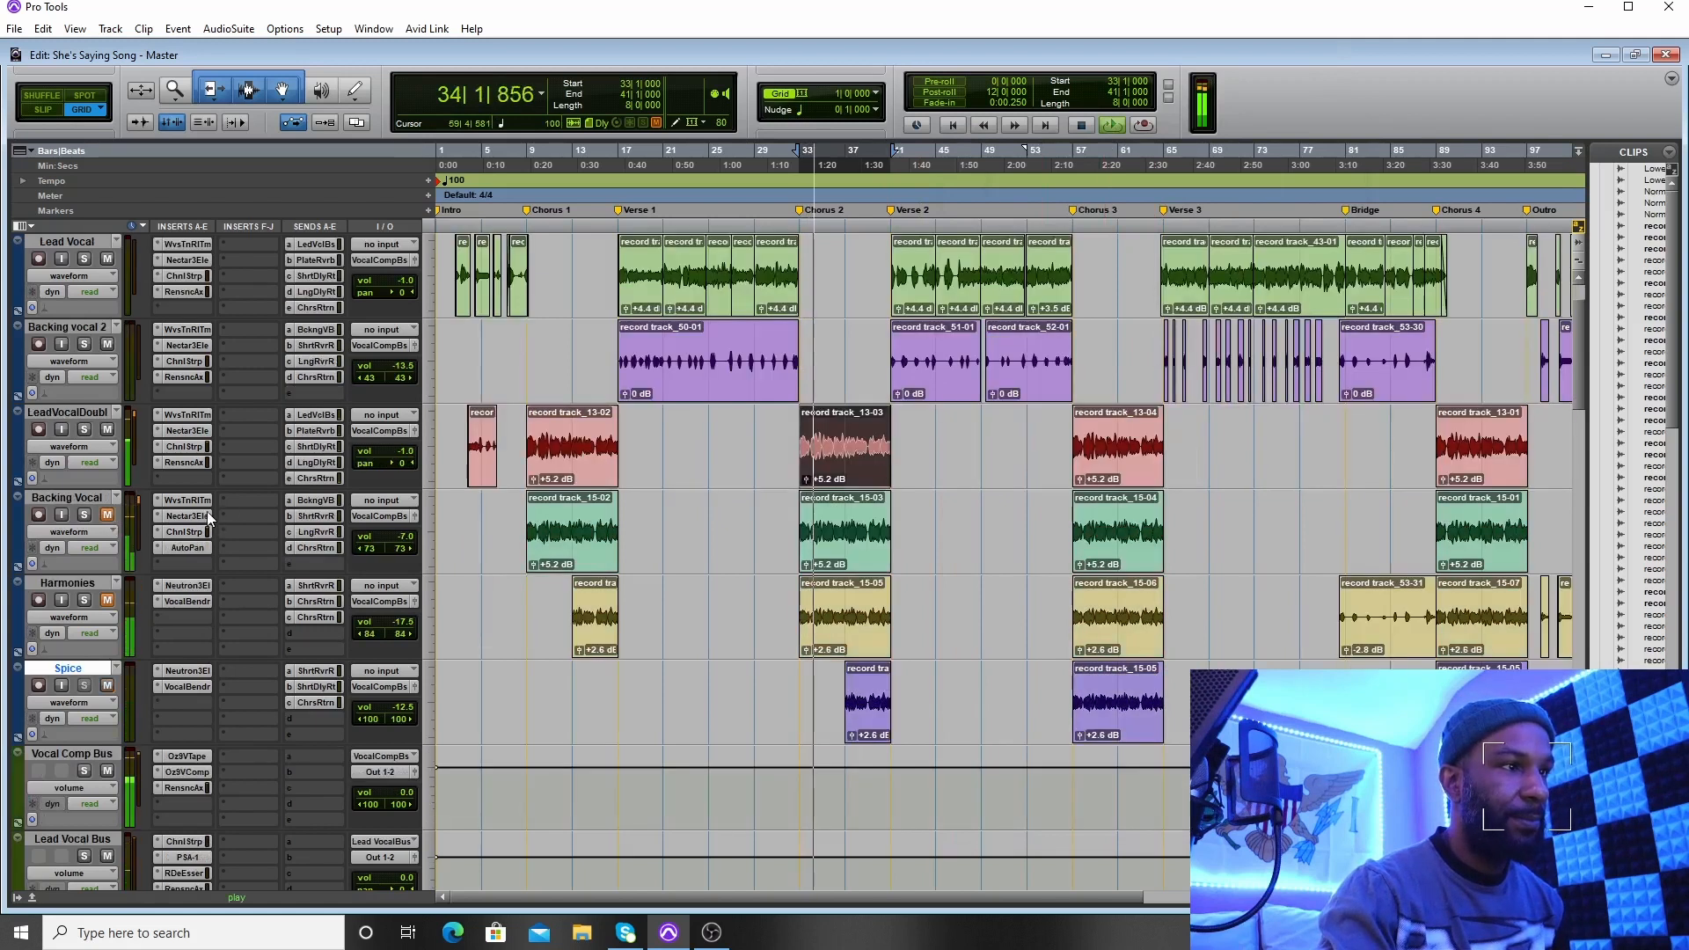
pyautogui.click(107, 515)
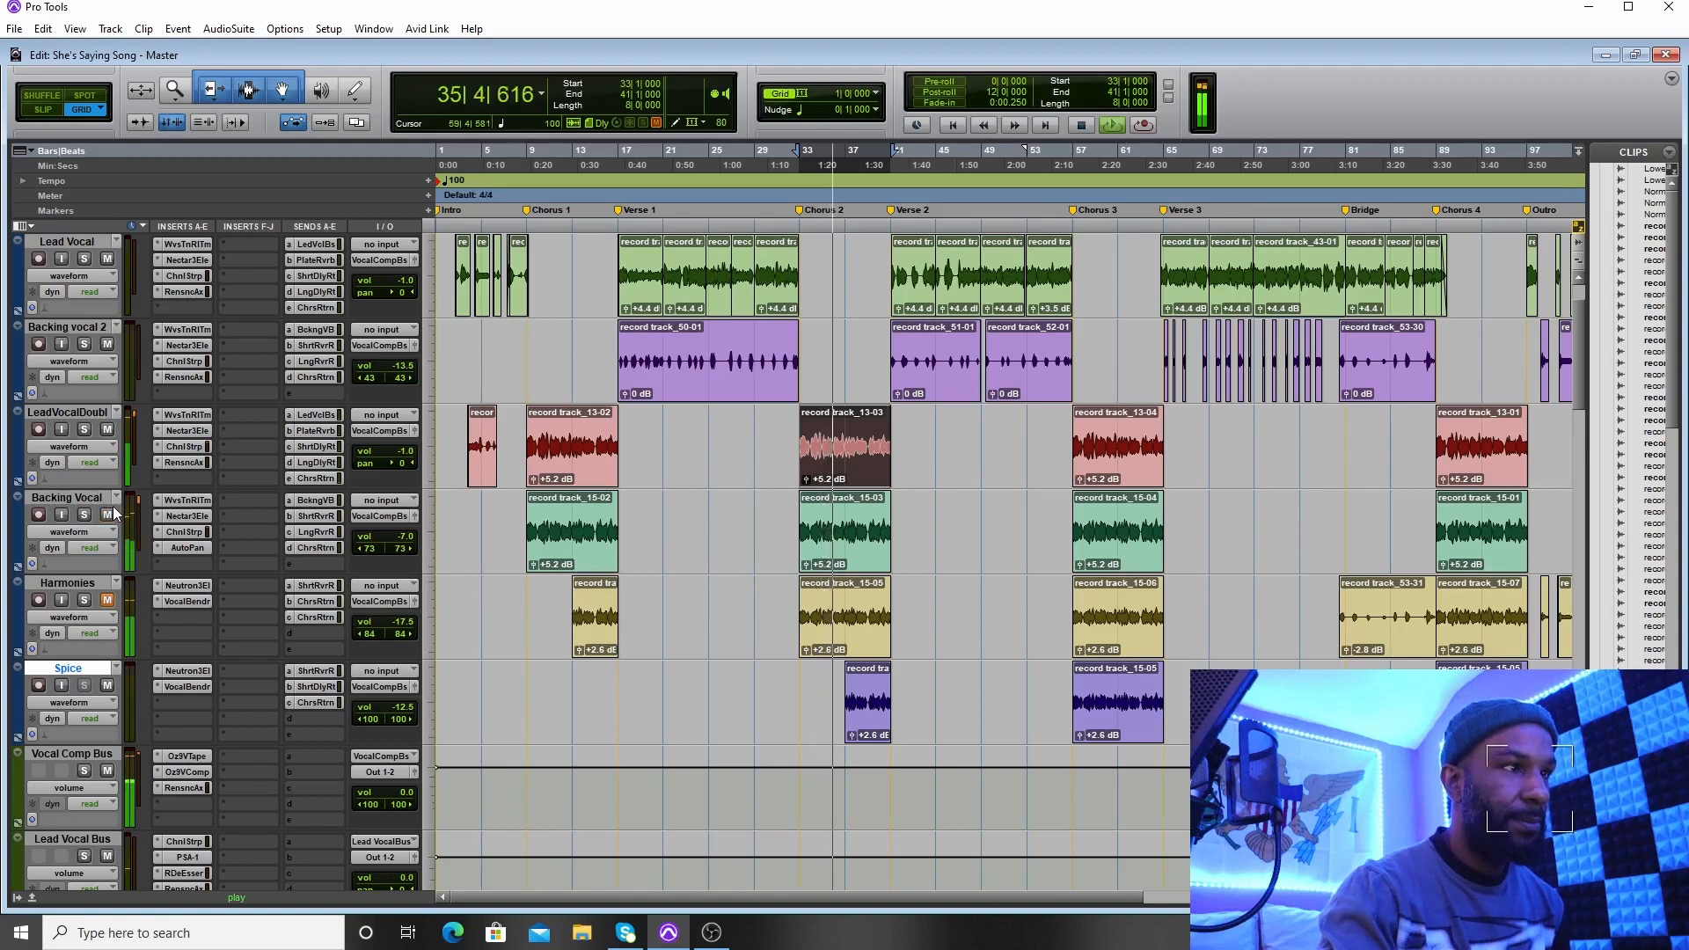
pyautogui.scroll(-2, 113, 519)
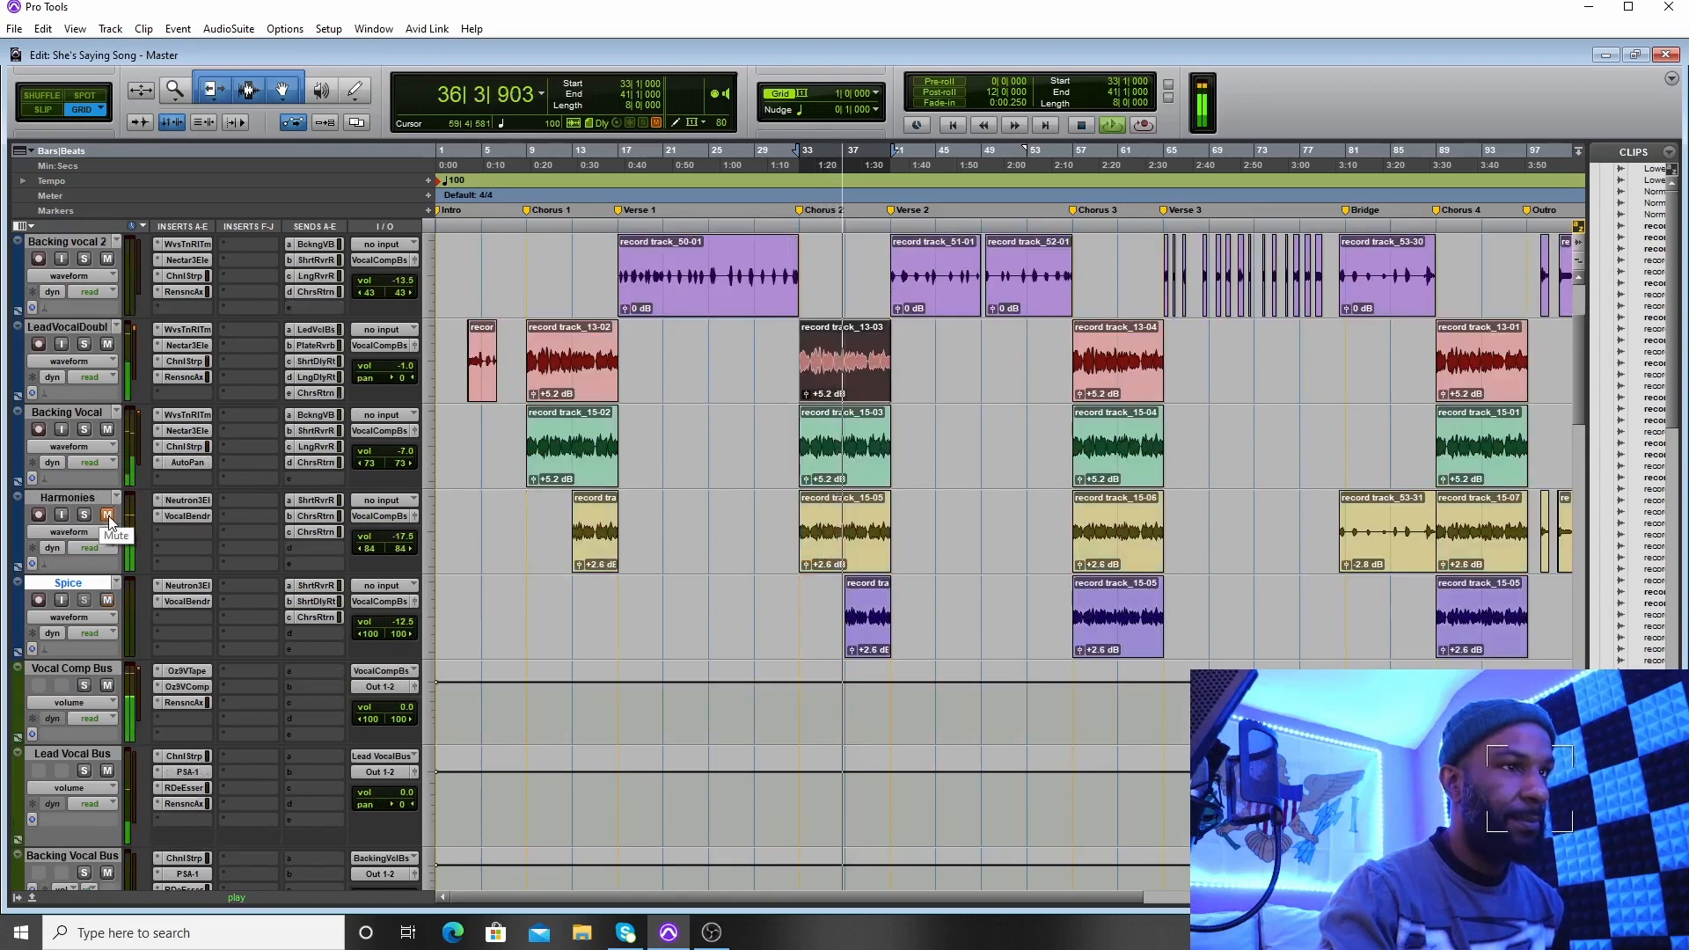
# Compare the chorus vocals by toggling the Lead Vocal Double, Backing Vocal and Harmonies mutes, leaving only Harmonies muted of the three
pyautogui.click(108, 428)
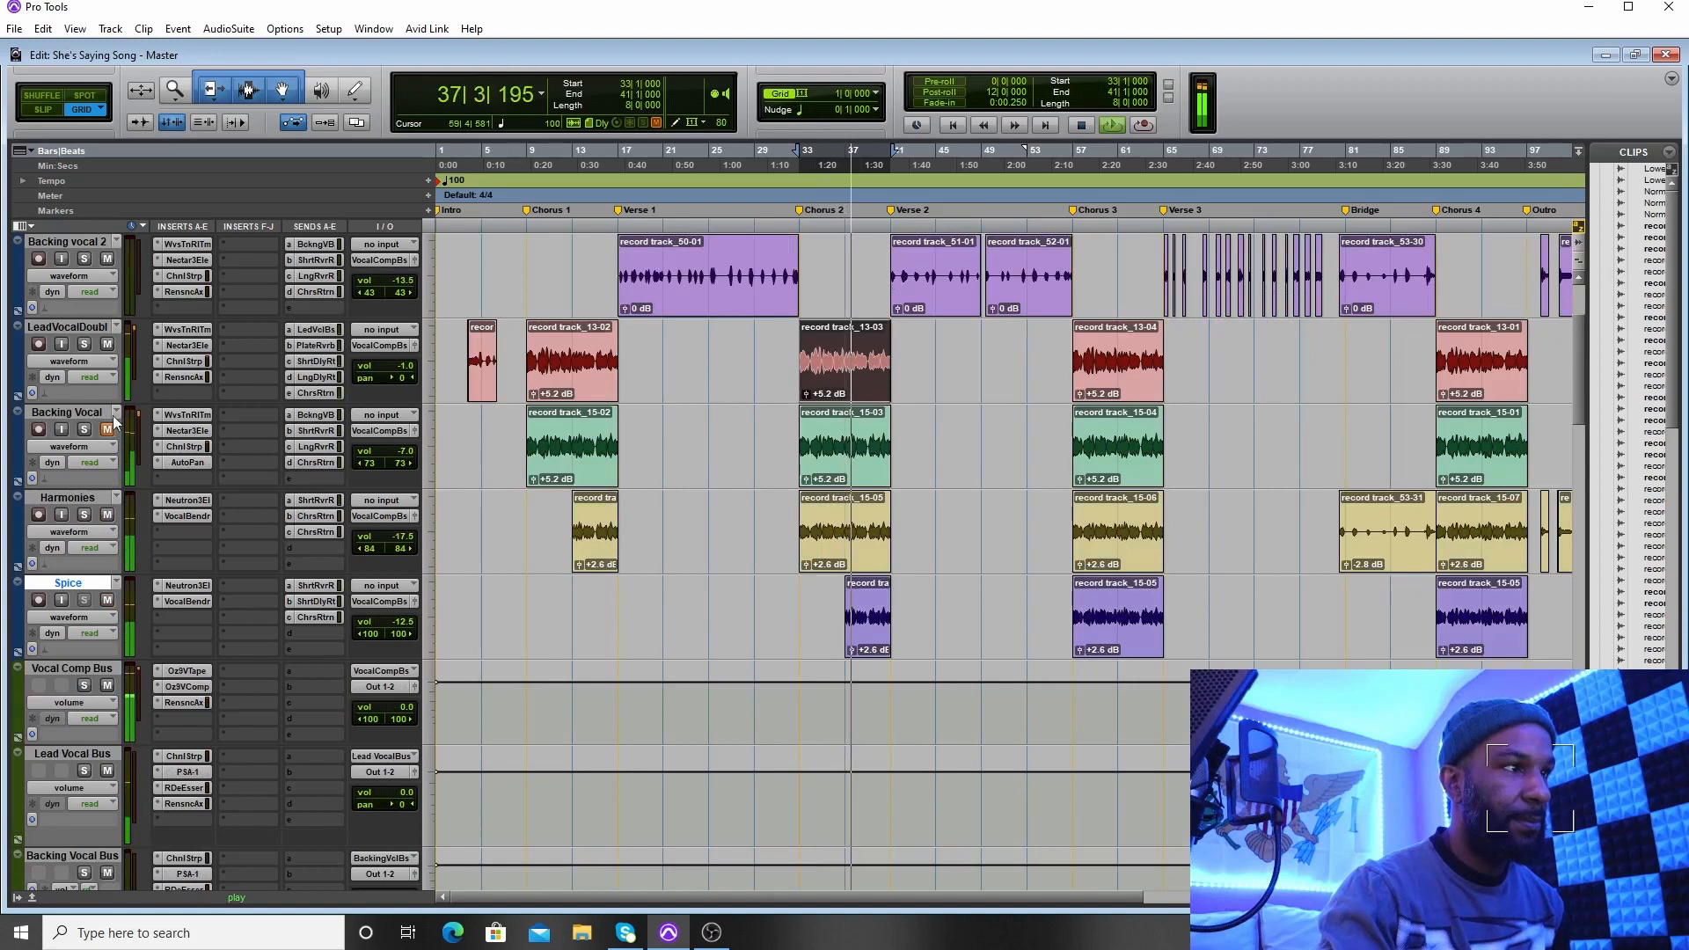
pyautogui.click(107, 344)
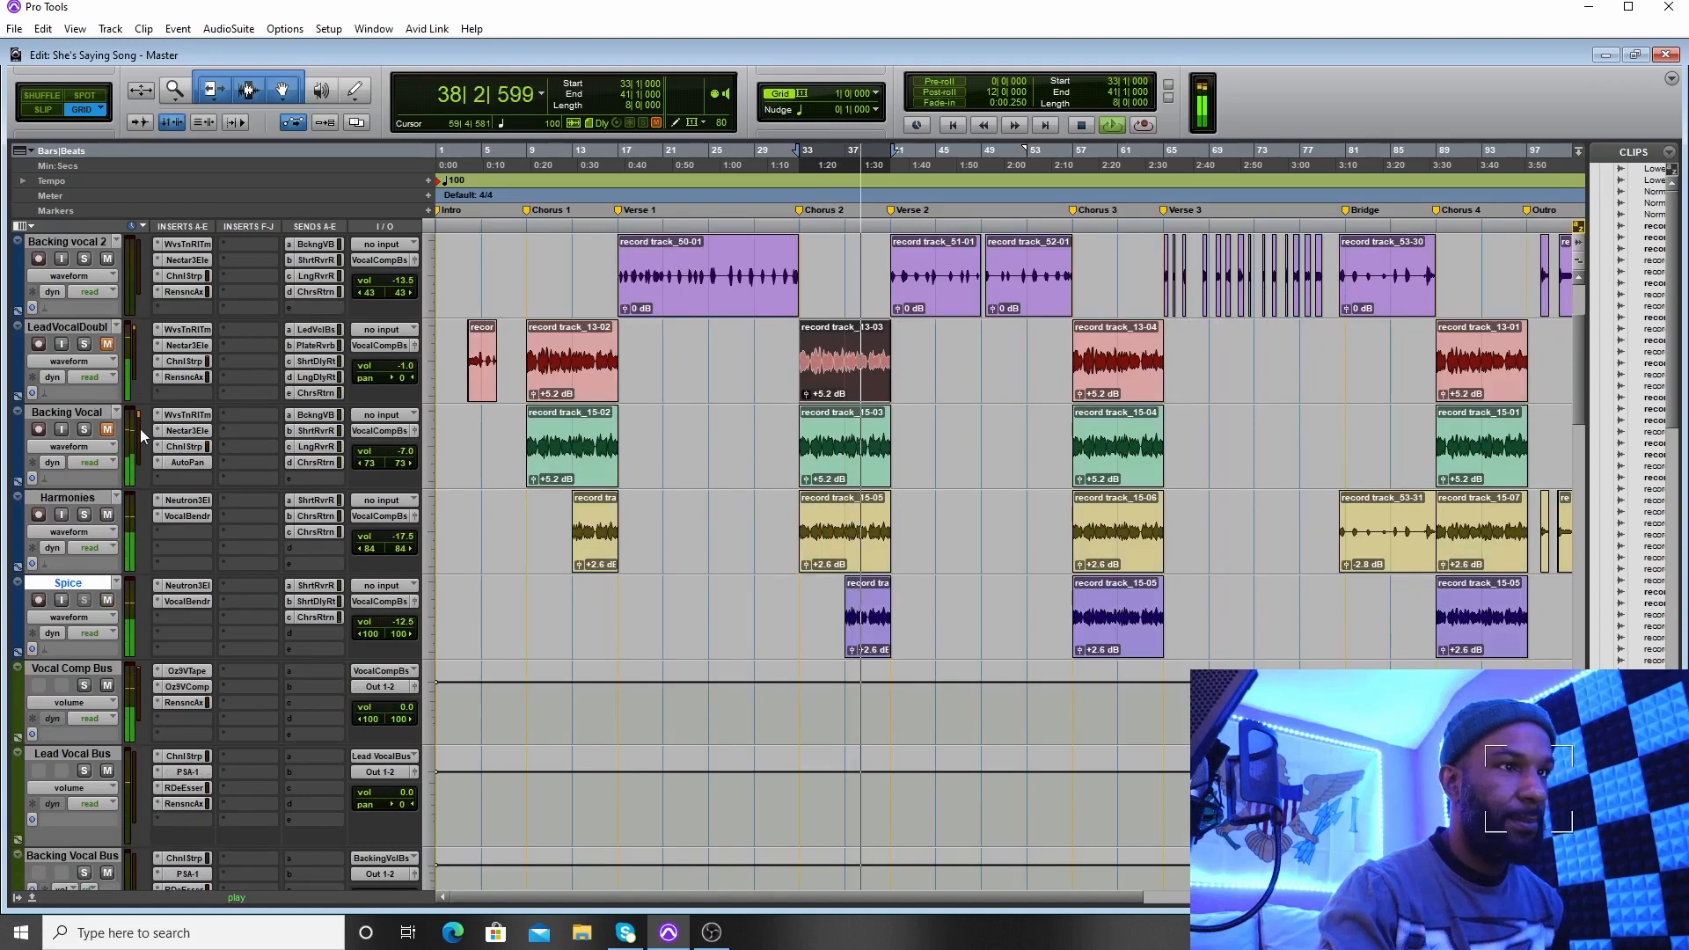
pyautogui.click(108, 429)
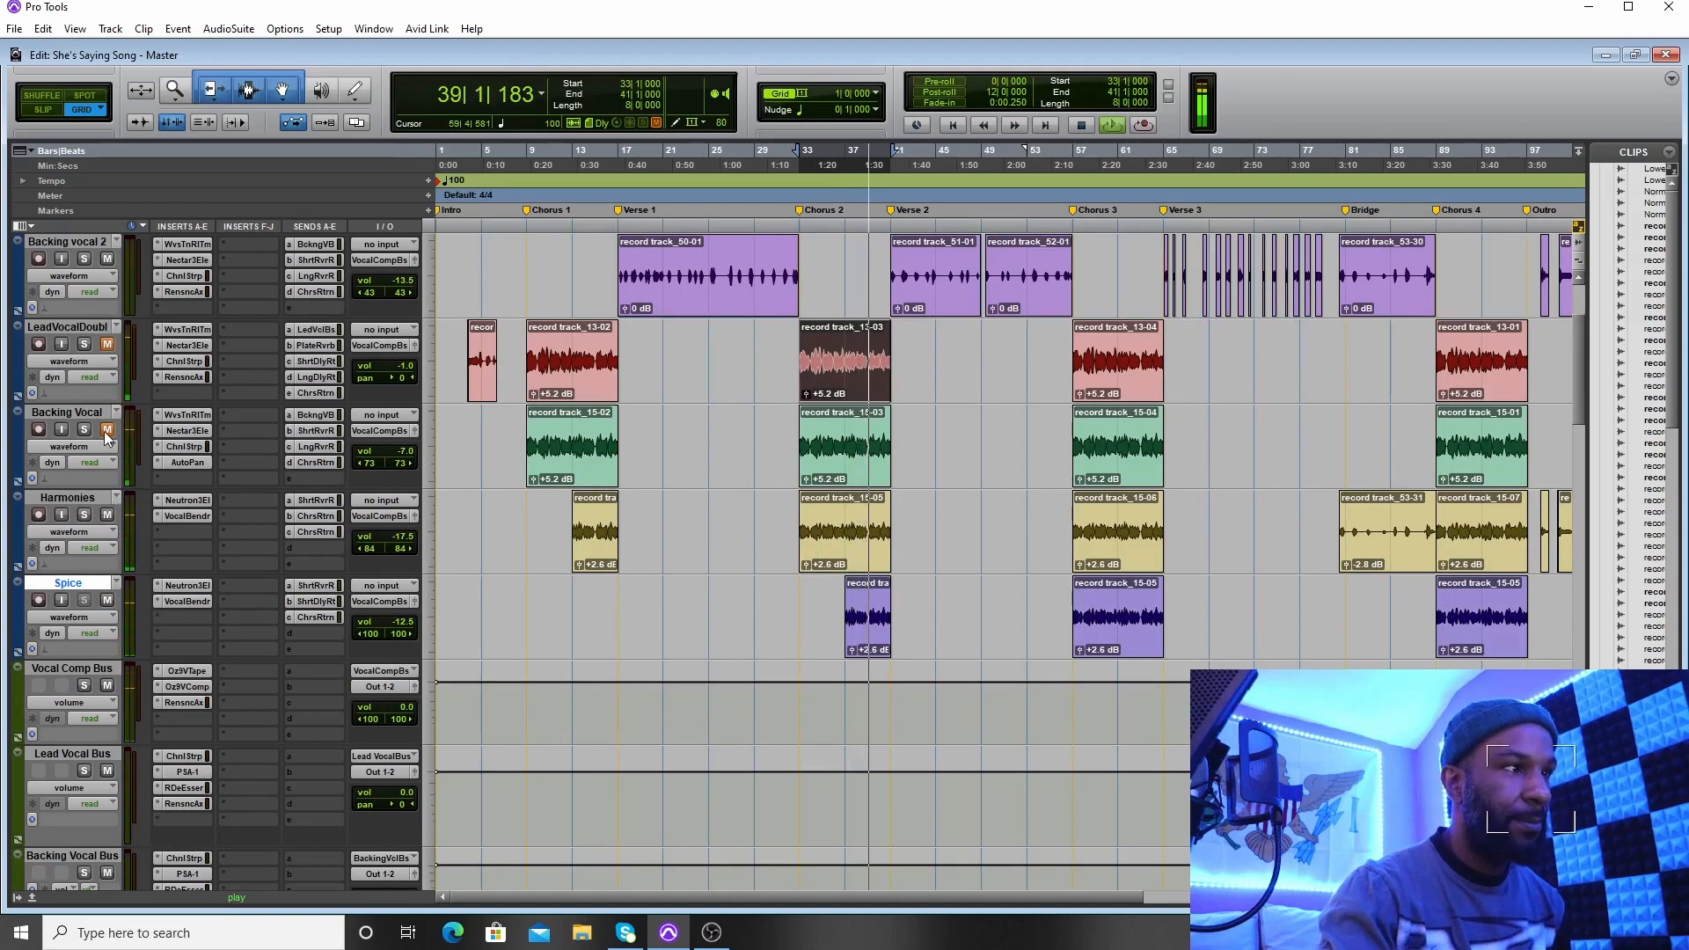
pyautogui.click(107, 514)
pyautogui.click(107, 430)
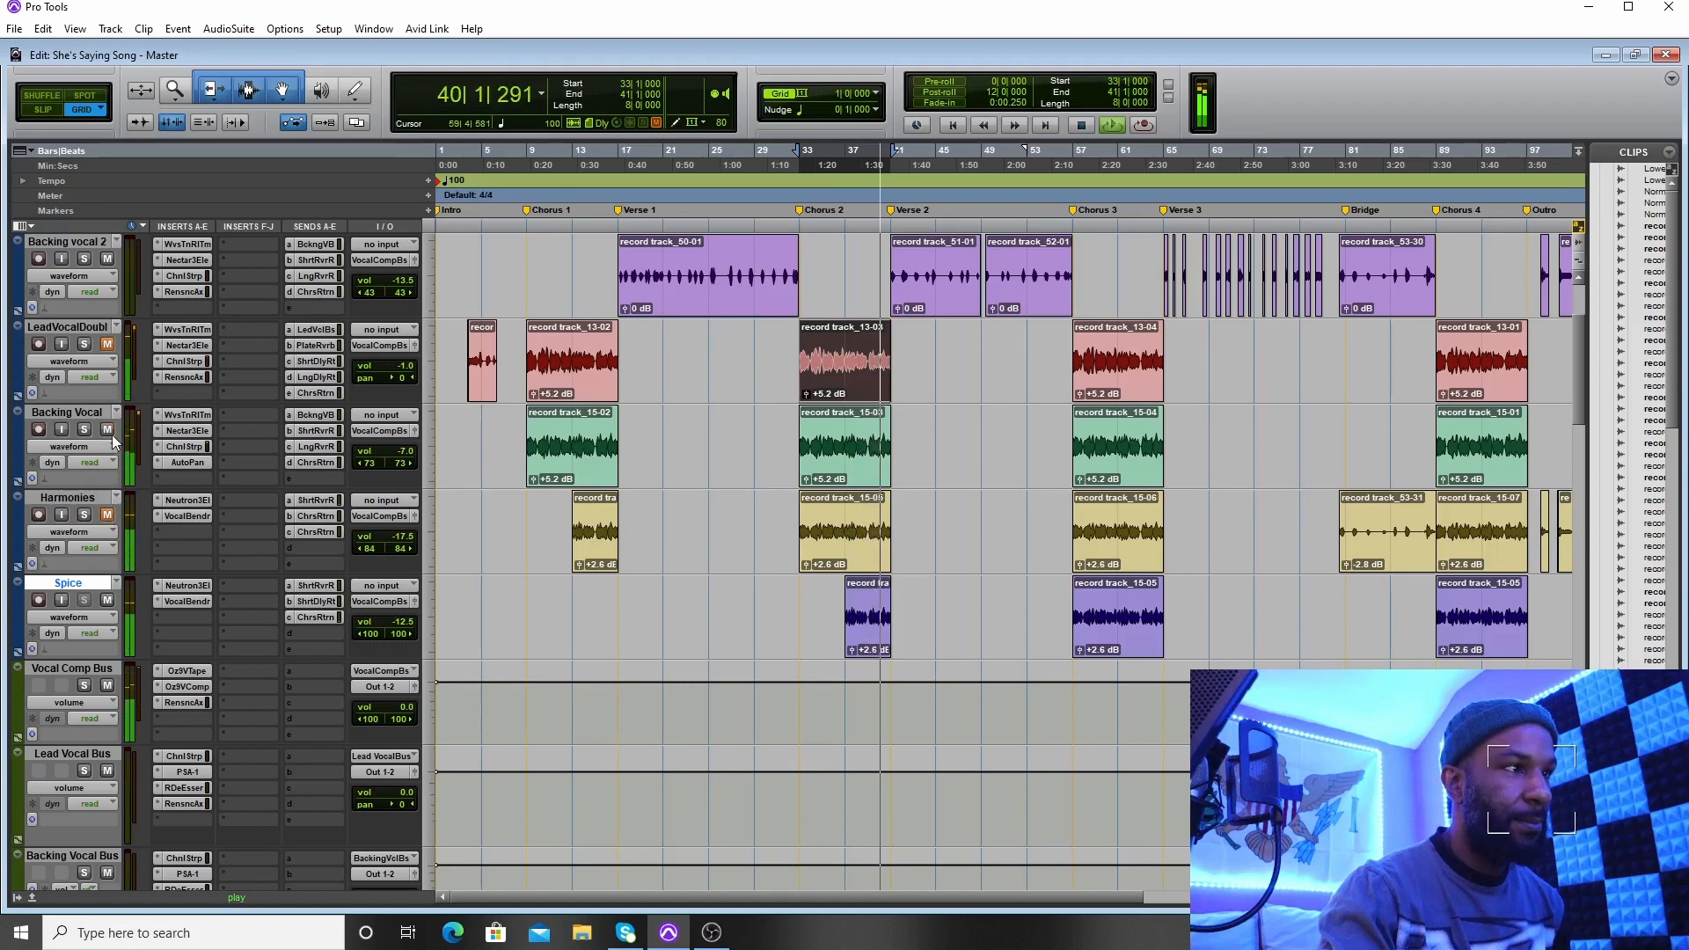
pyautogui.click(108, 344)
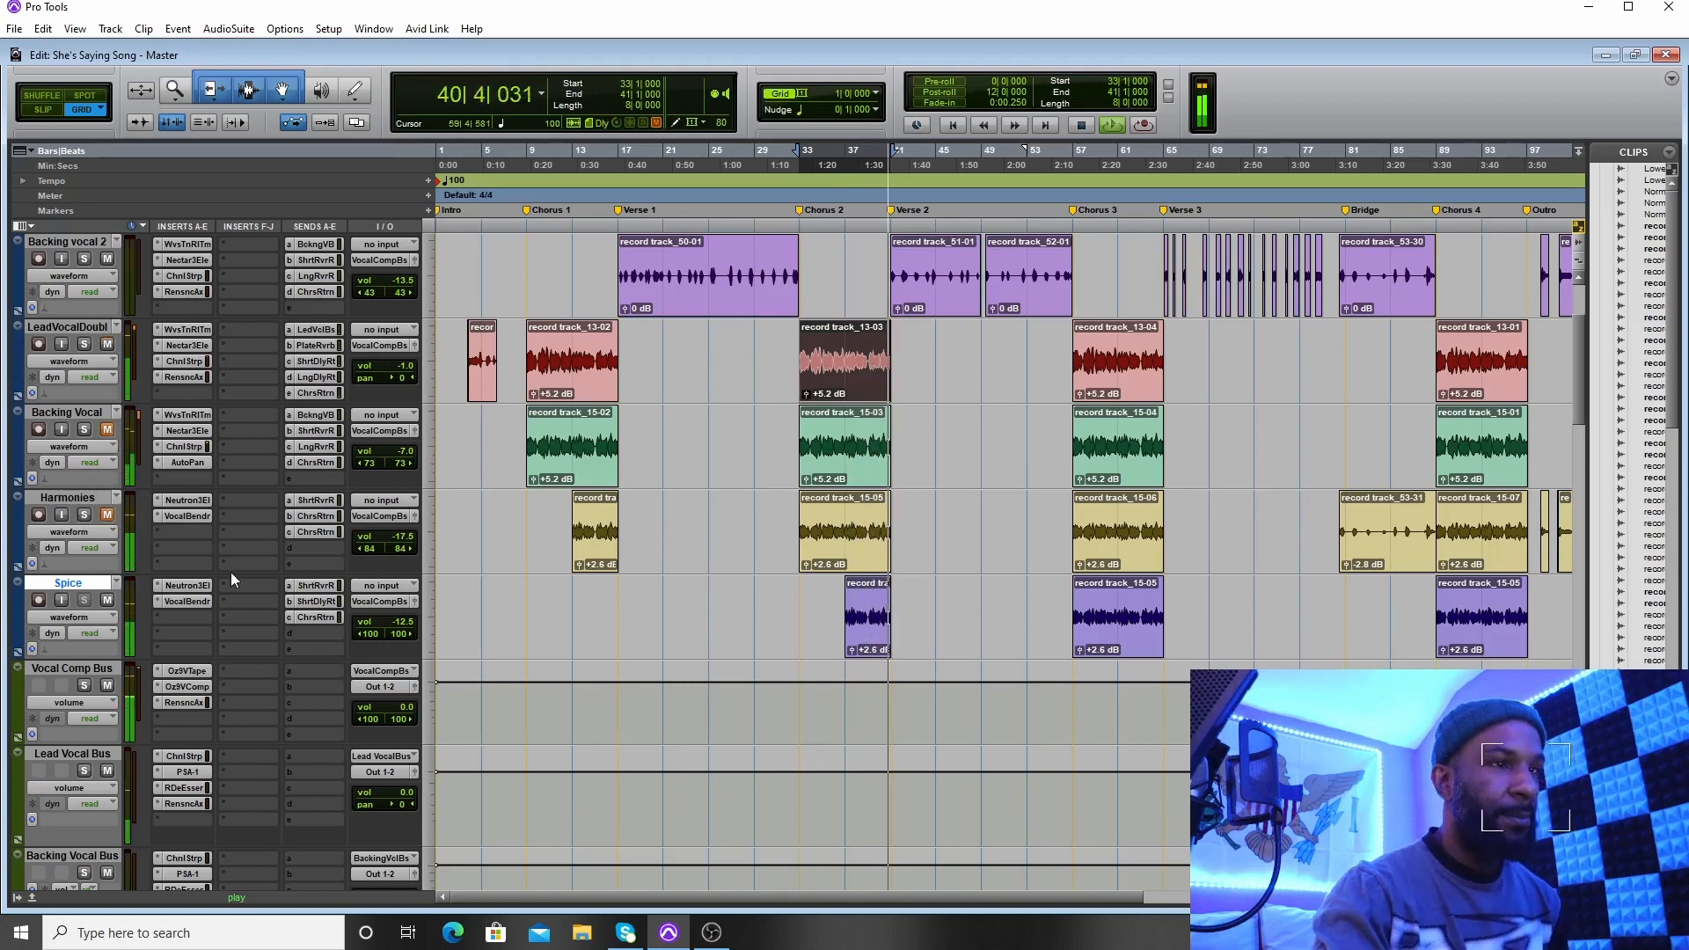
# Mute Spice, audition the Lead Vocal Double and Backing Vocal separately over Chorus 2, leave Lead Vocal Double muted and stop playback
pyautogui.click(107, 600)
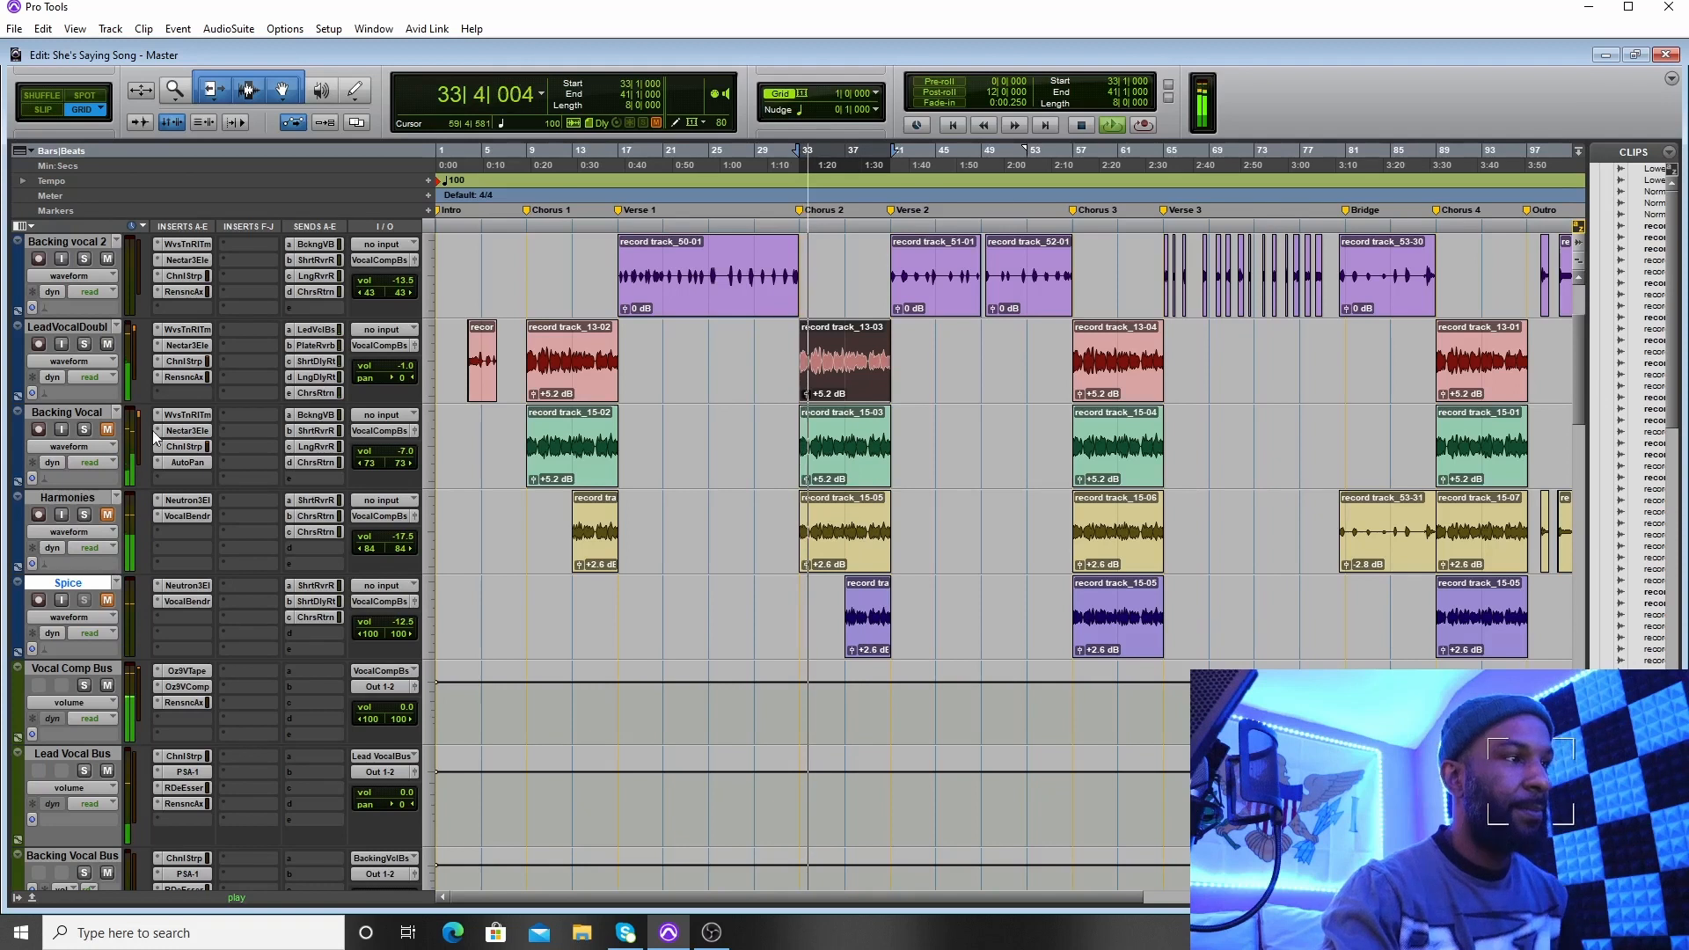
pyautogui.click(107, 344)
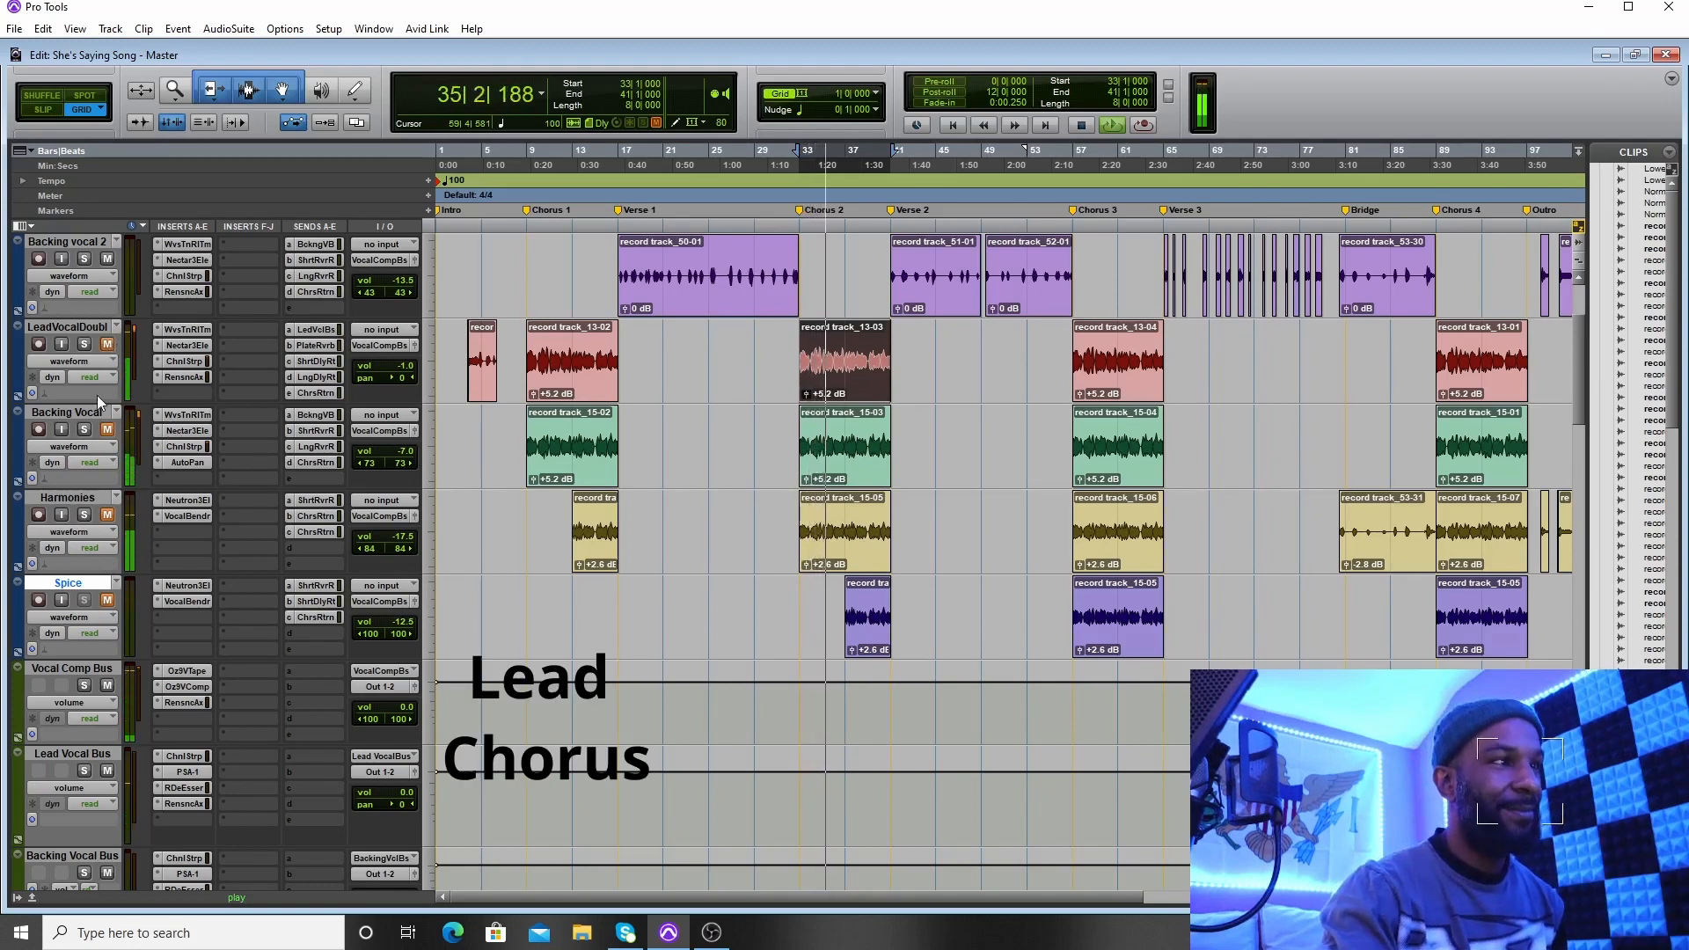
pyautogui.click(108, 431)
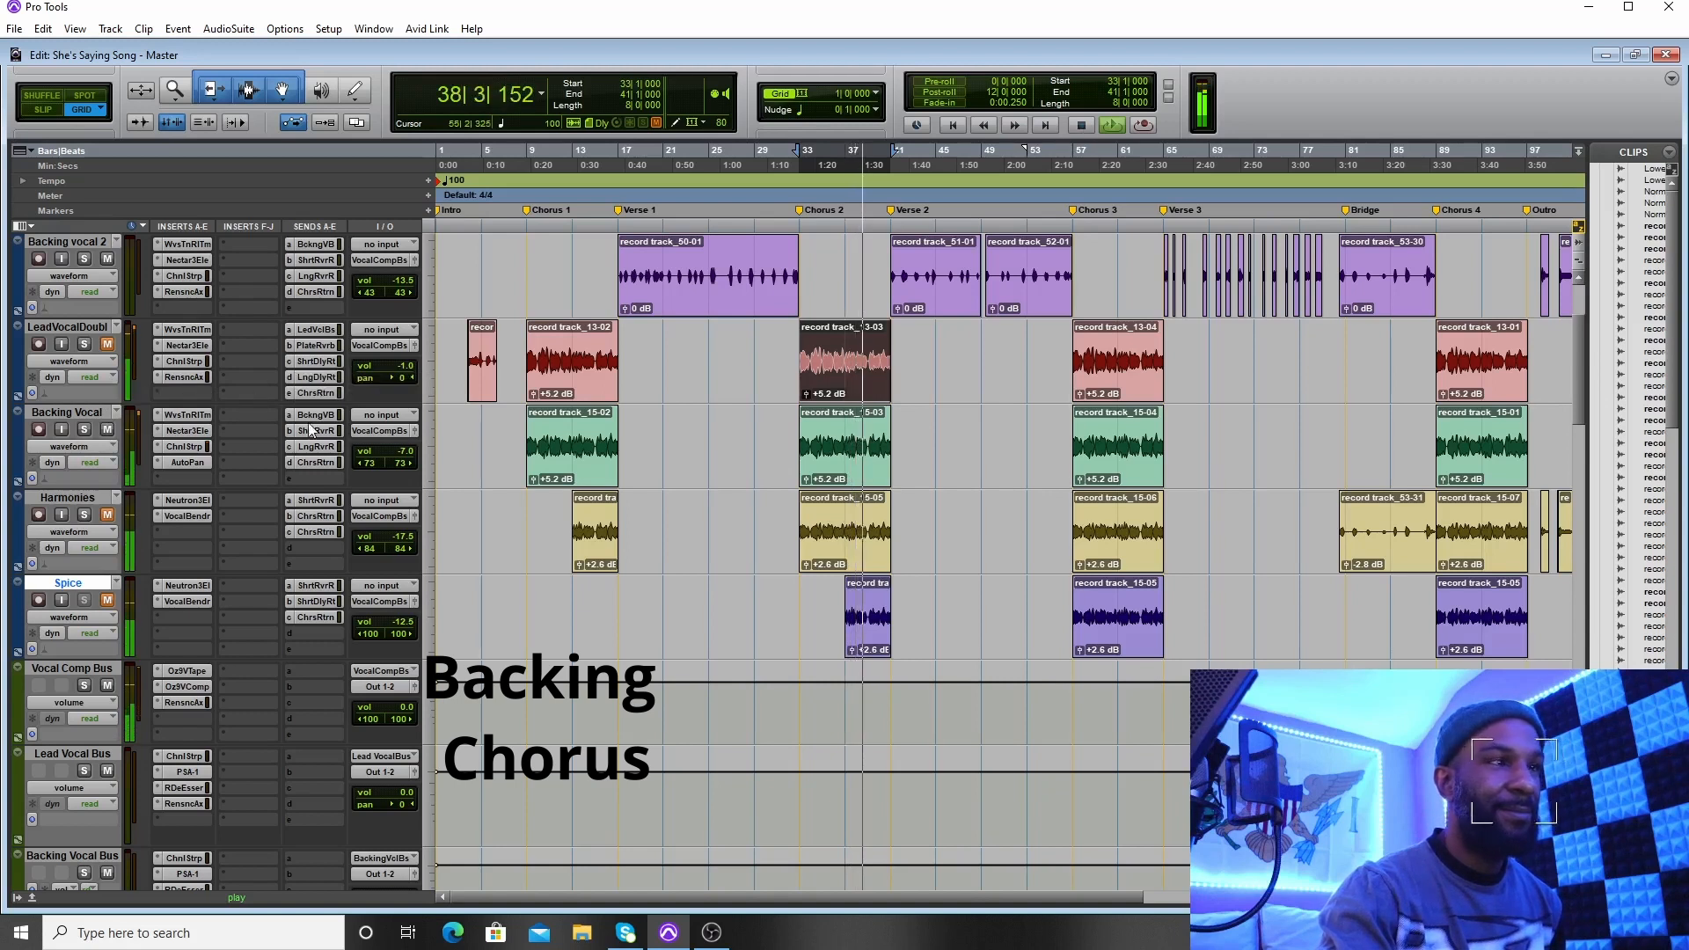
pyautogui.press('space')
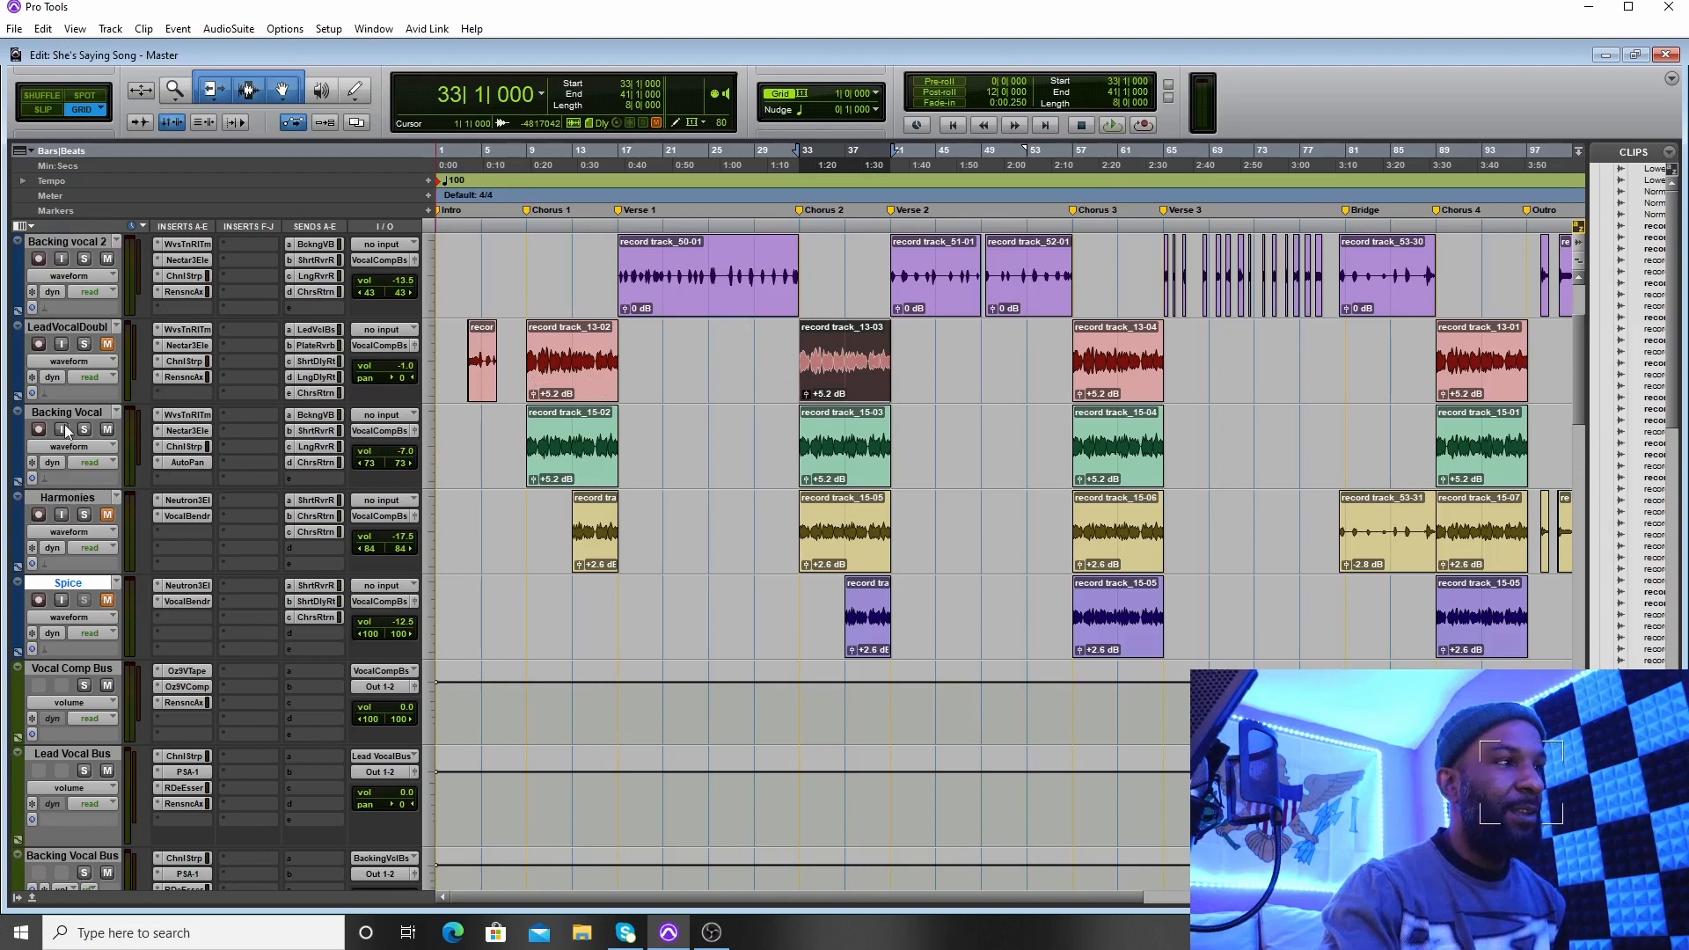
# Review the AutoPan settings on the Backing Vocal track, close the plug-in and listen to its panning during Chorus 2 playback
pyautogui.click(184, 464)
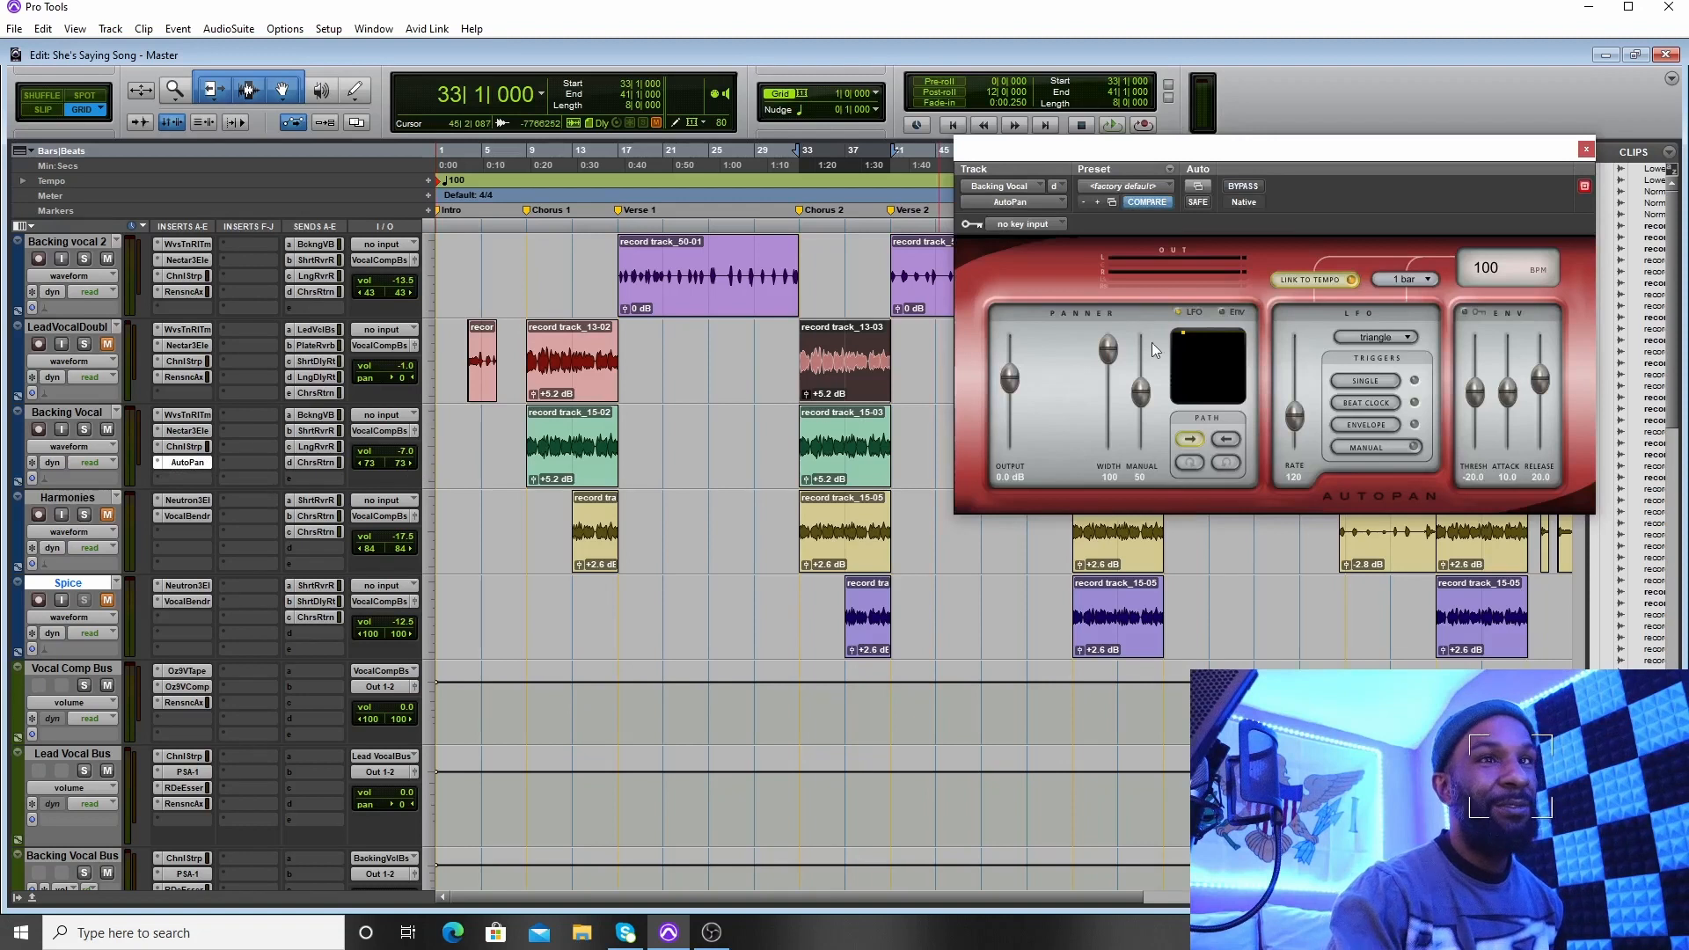
pyautogui.click(1585, 150)
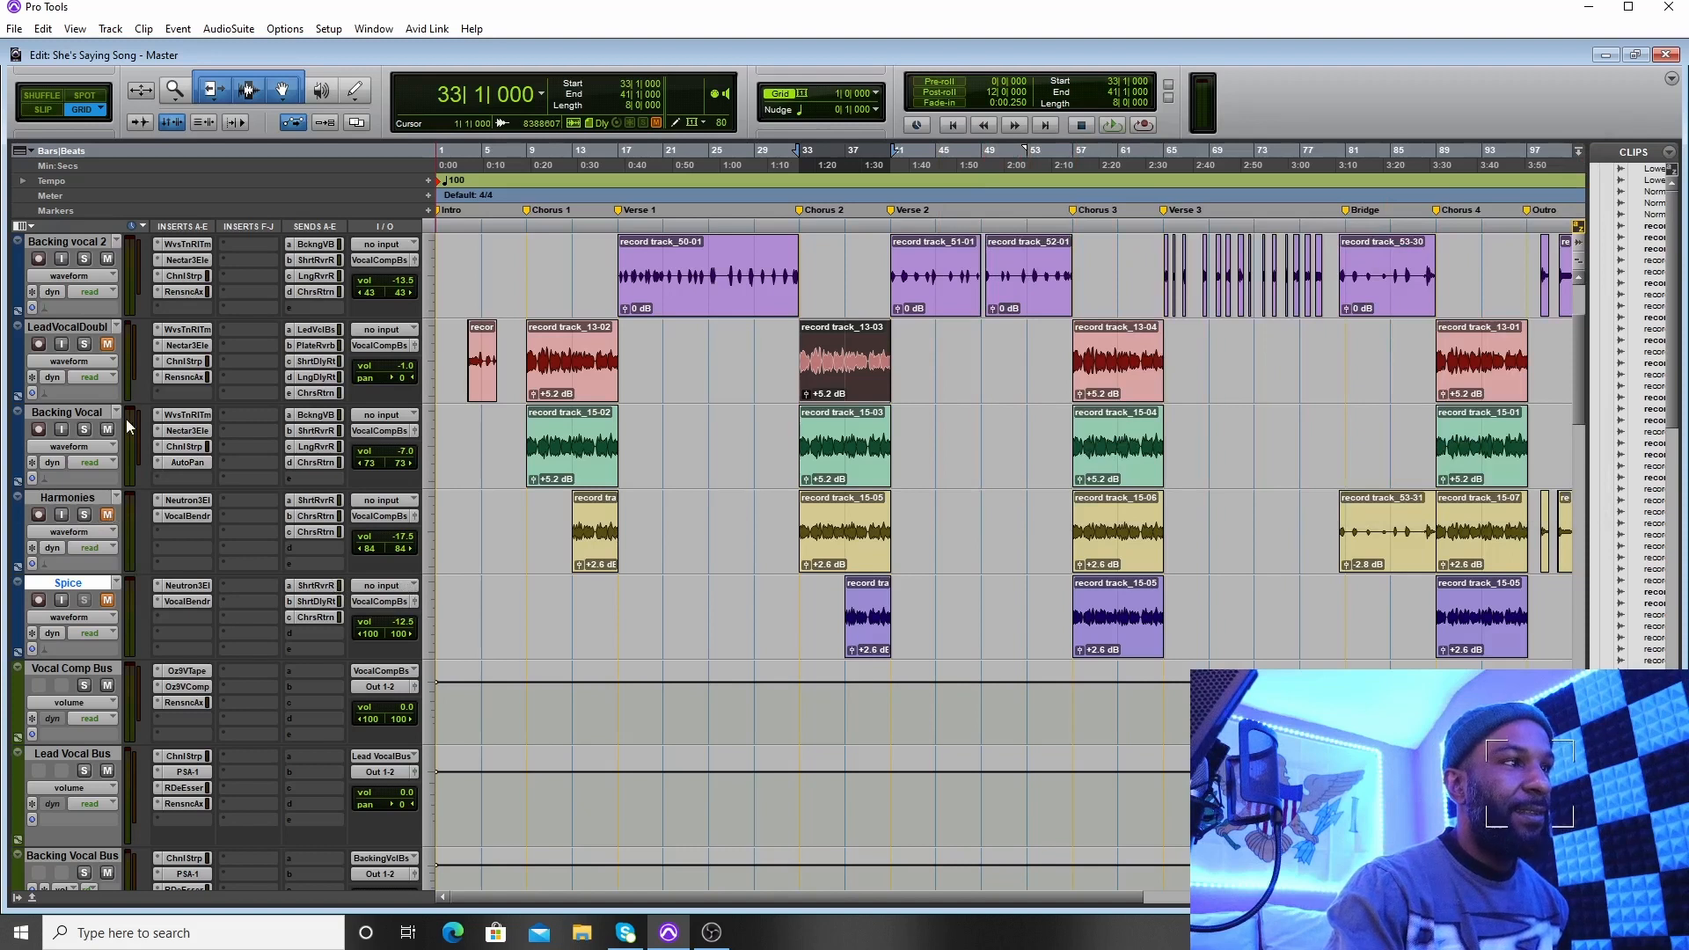
pyautogui.click(1111, 125)
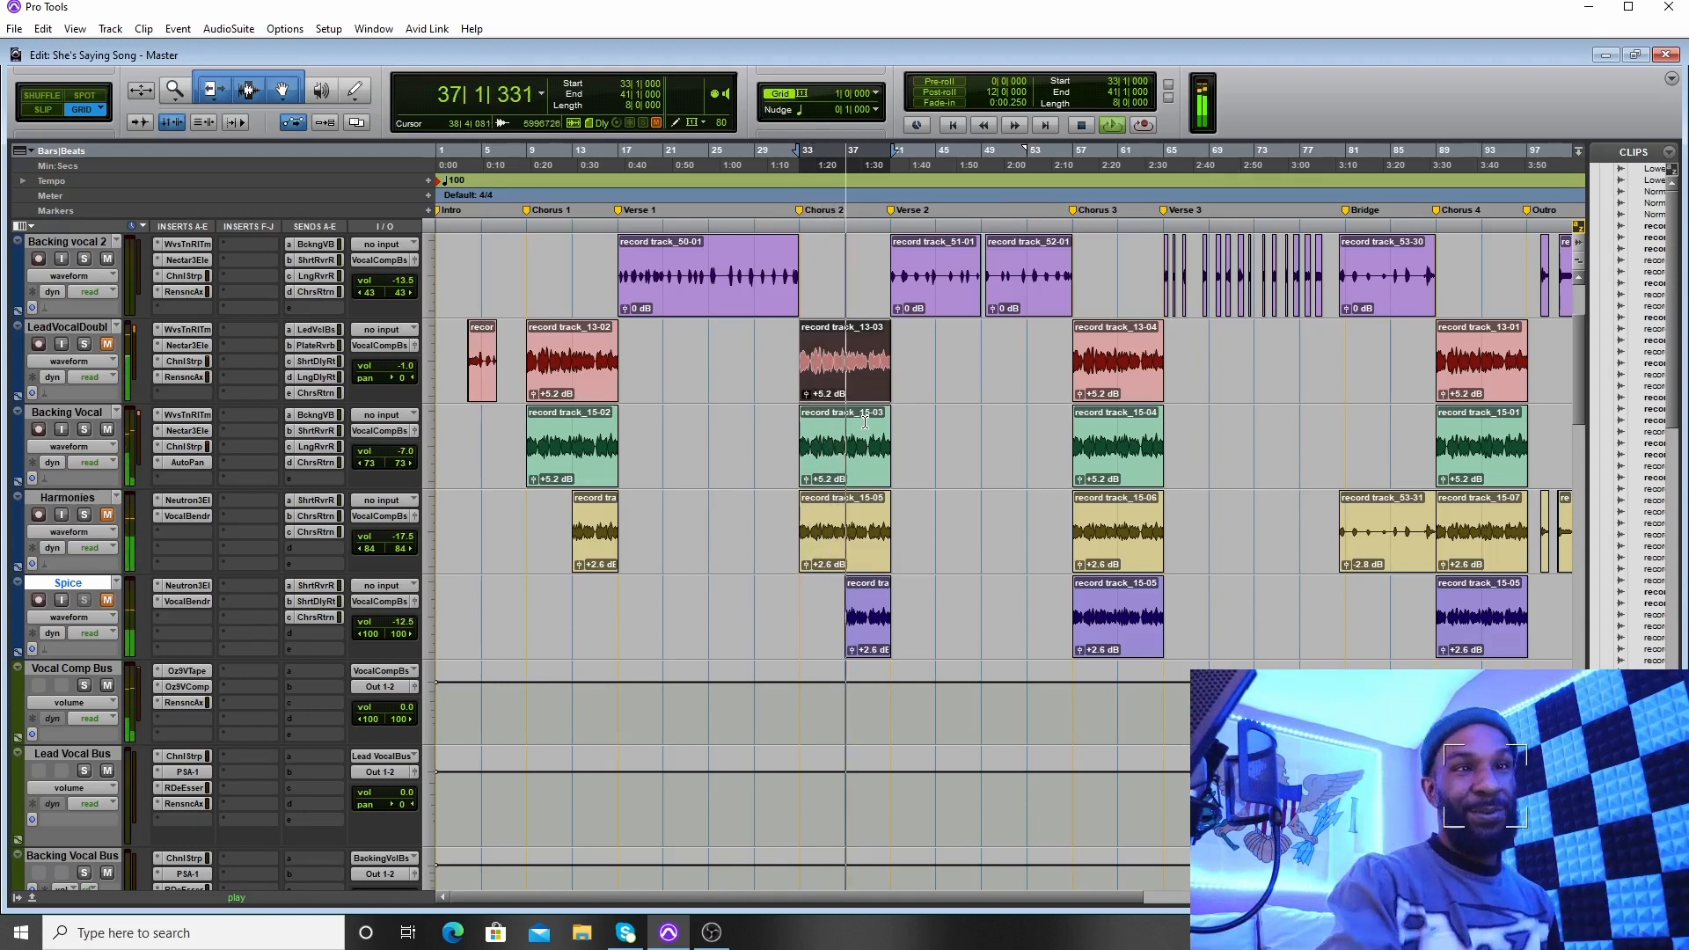
pyautogui.click(1081, 125)
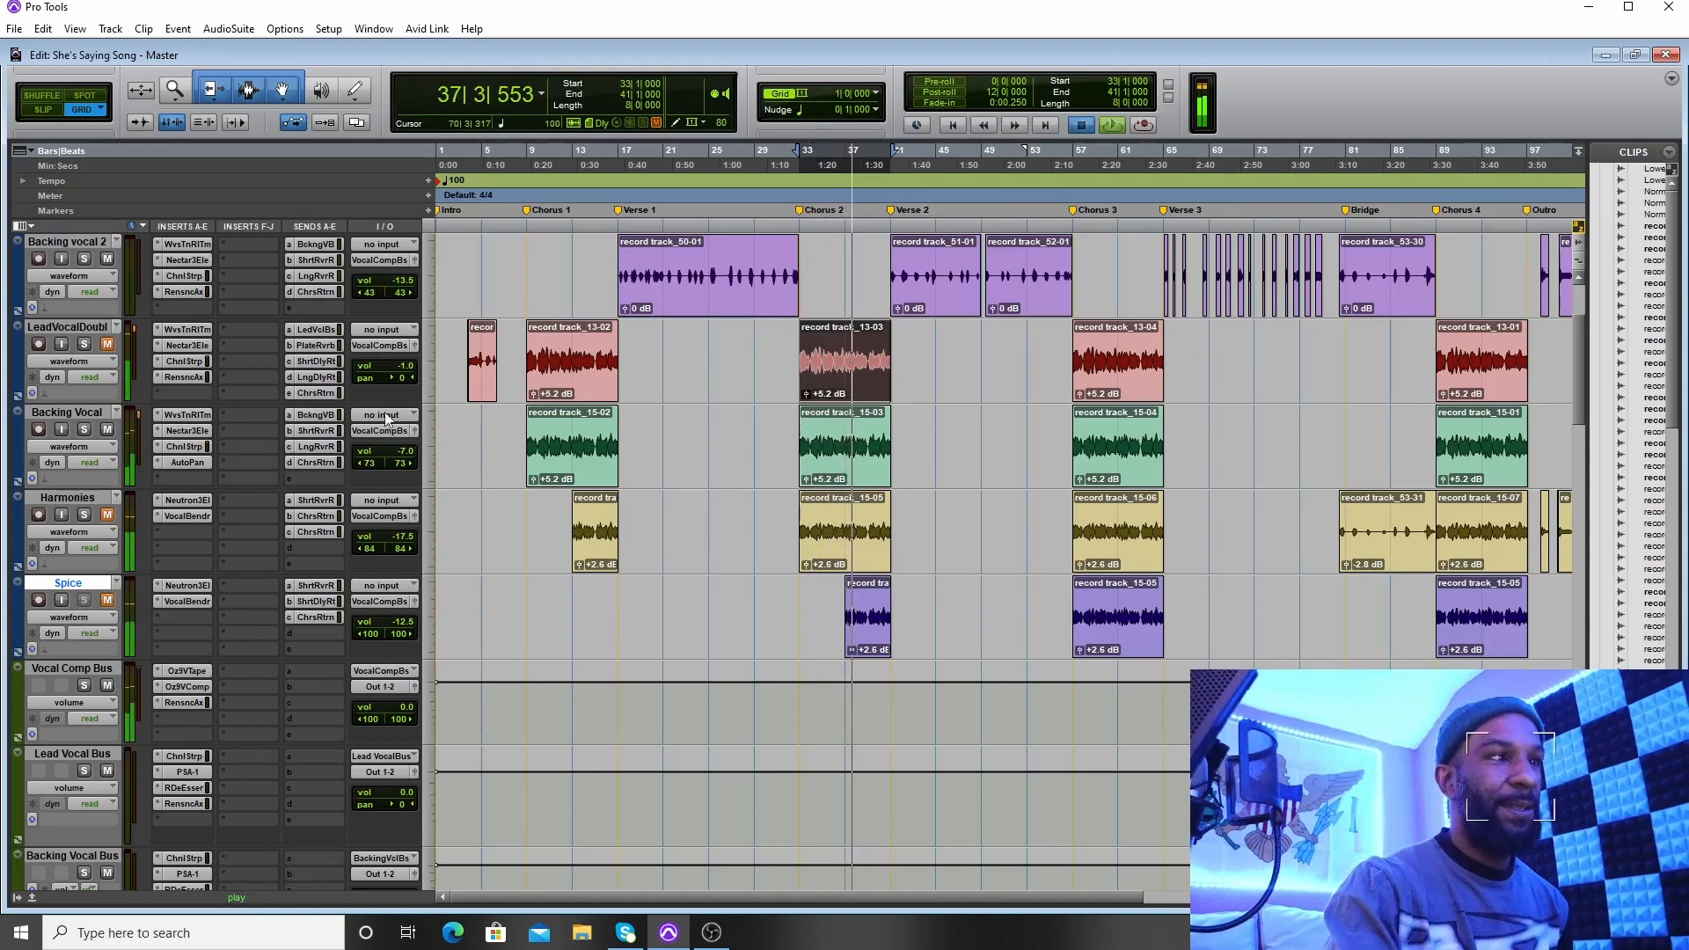
pyautogui.press('space')
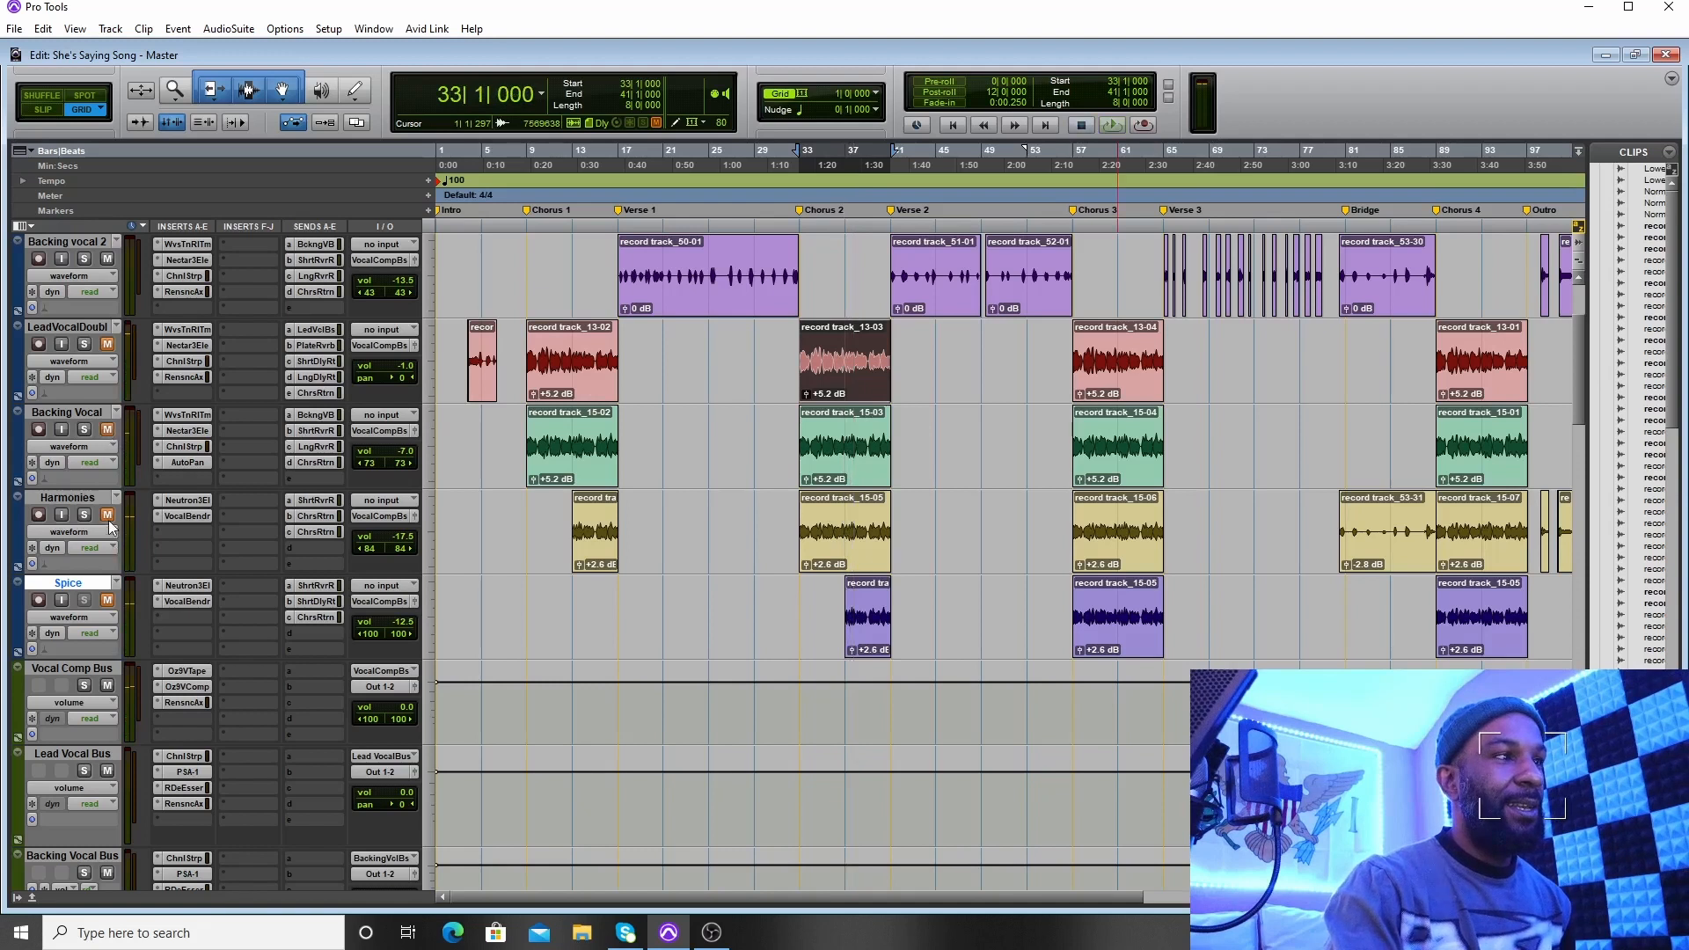
# Review the Vocal Bender on the Harmonies track, close it and audition the harmonies during Chorus 2 playback
pyautogui.click(179, 516)
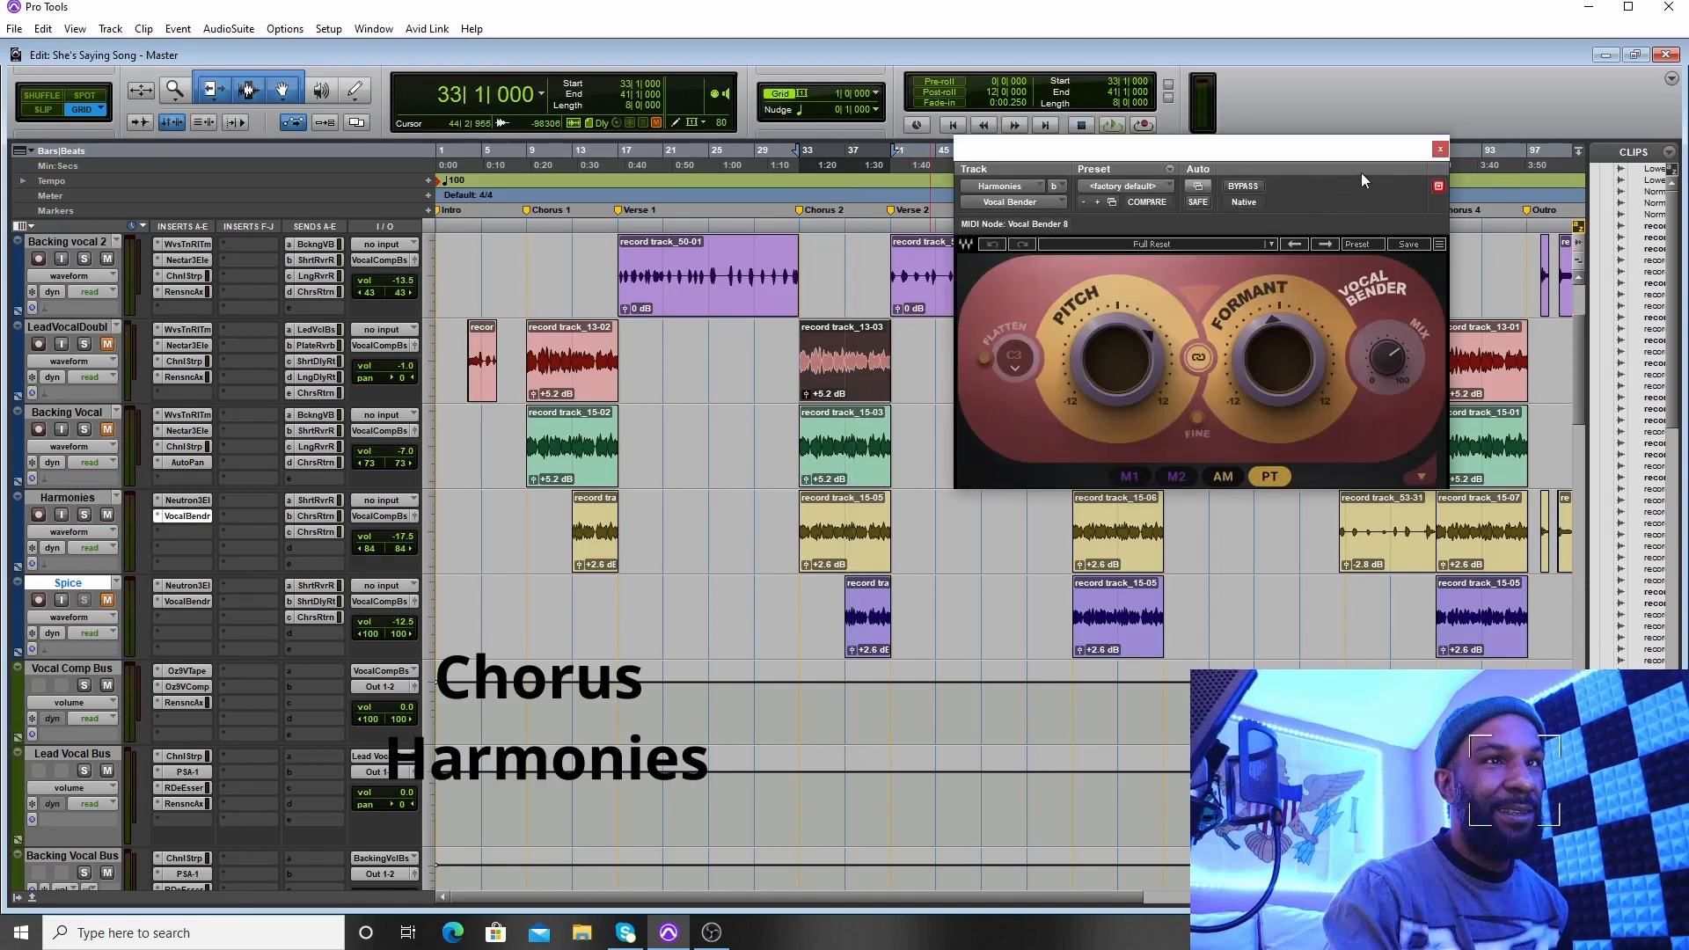
pyautogui.click(1439, 151)
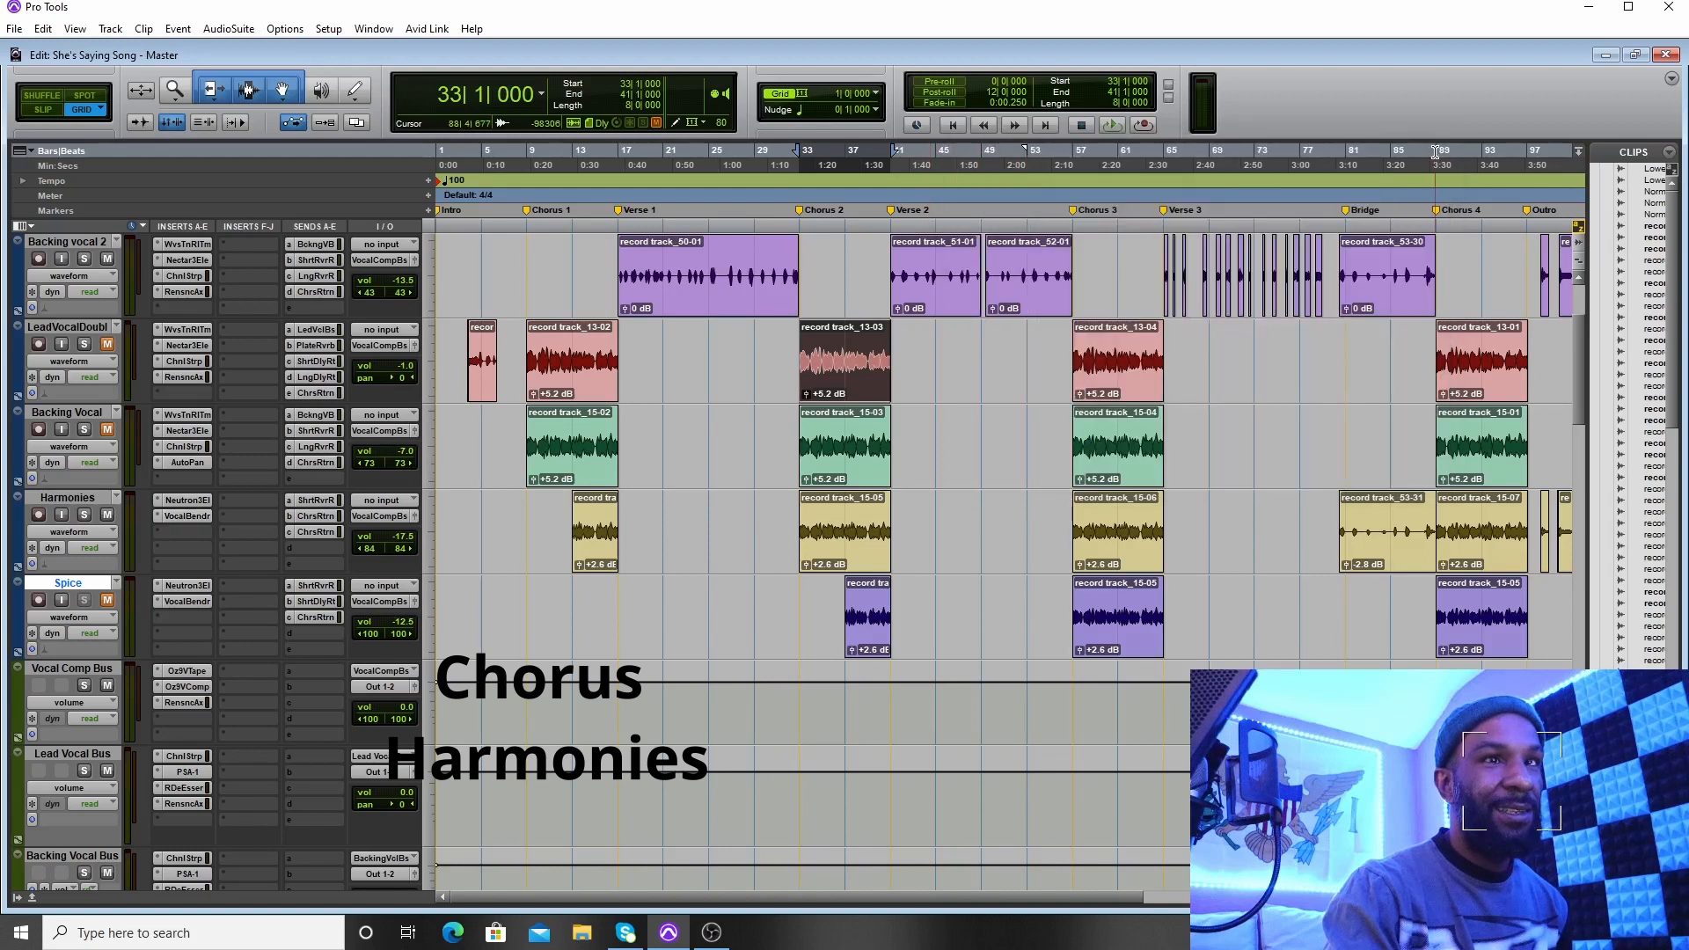
pyautogui.click(1113, 126)
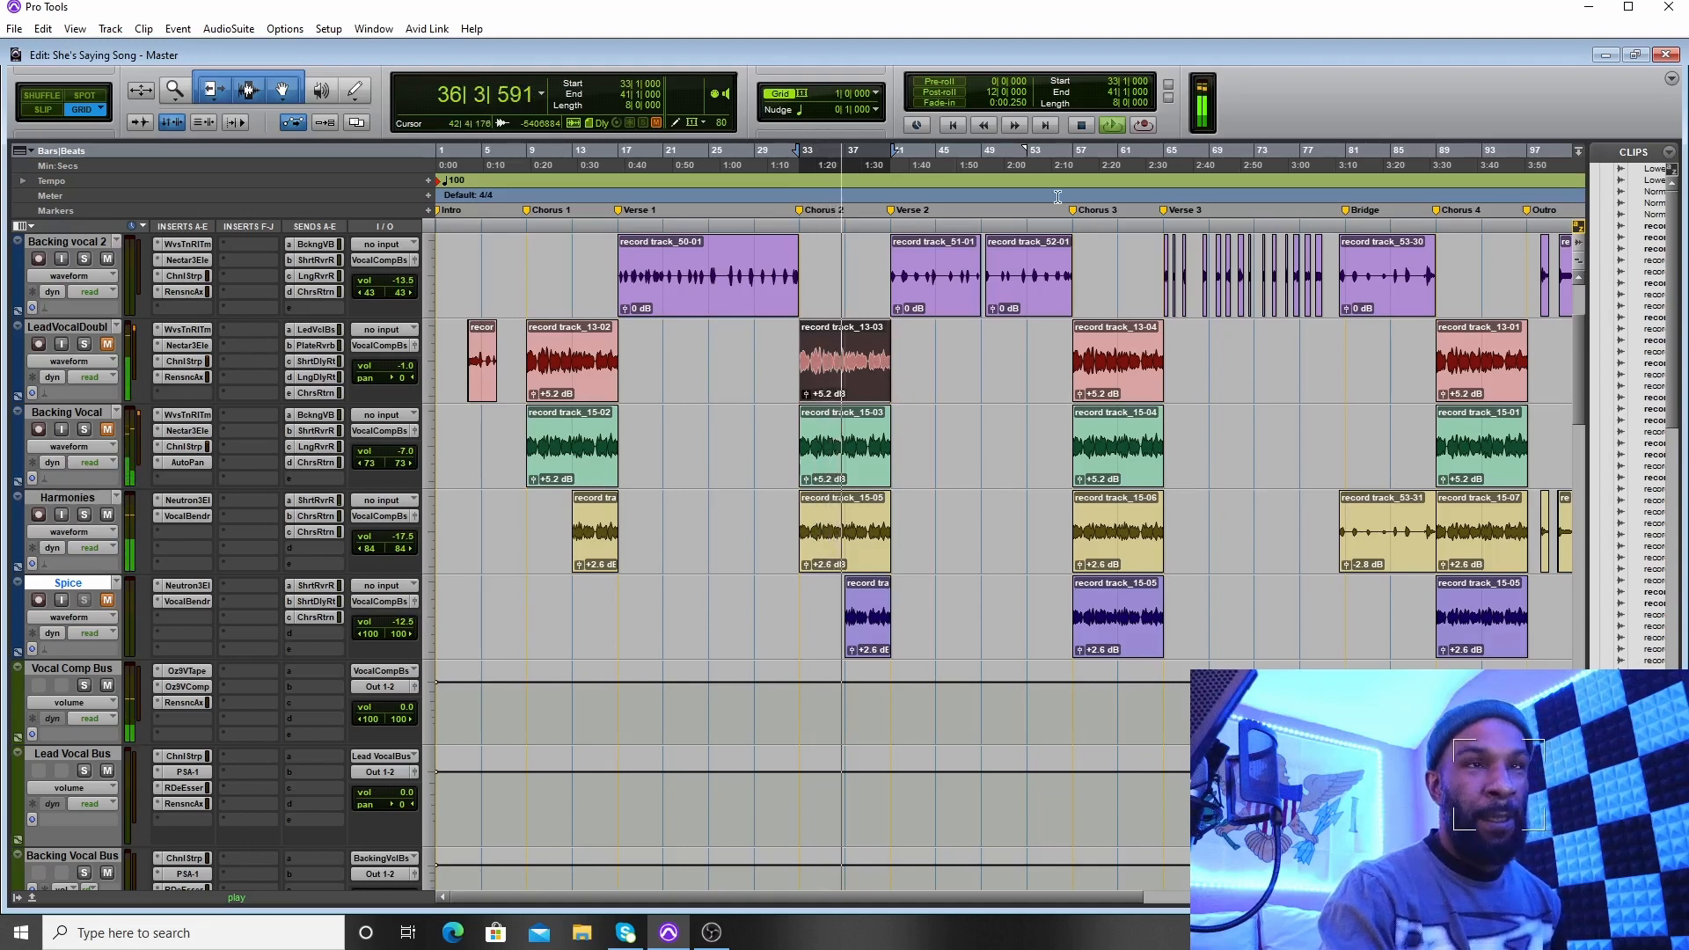
pyautogui.click(1081, 126)
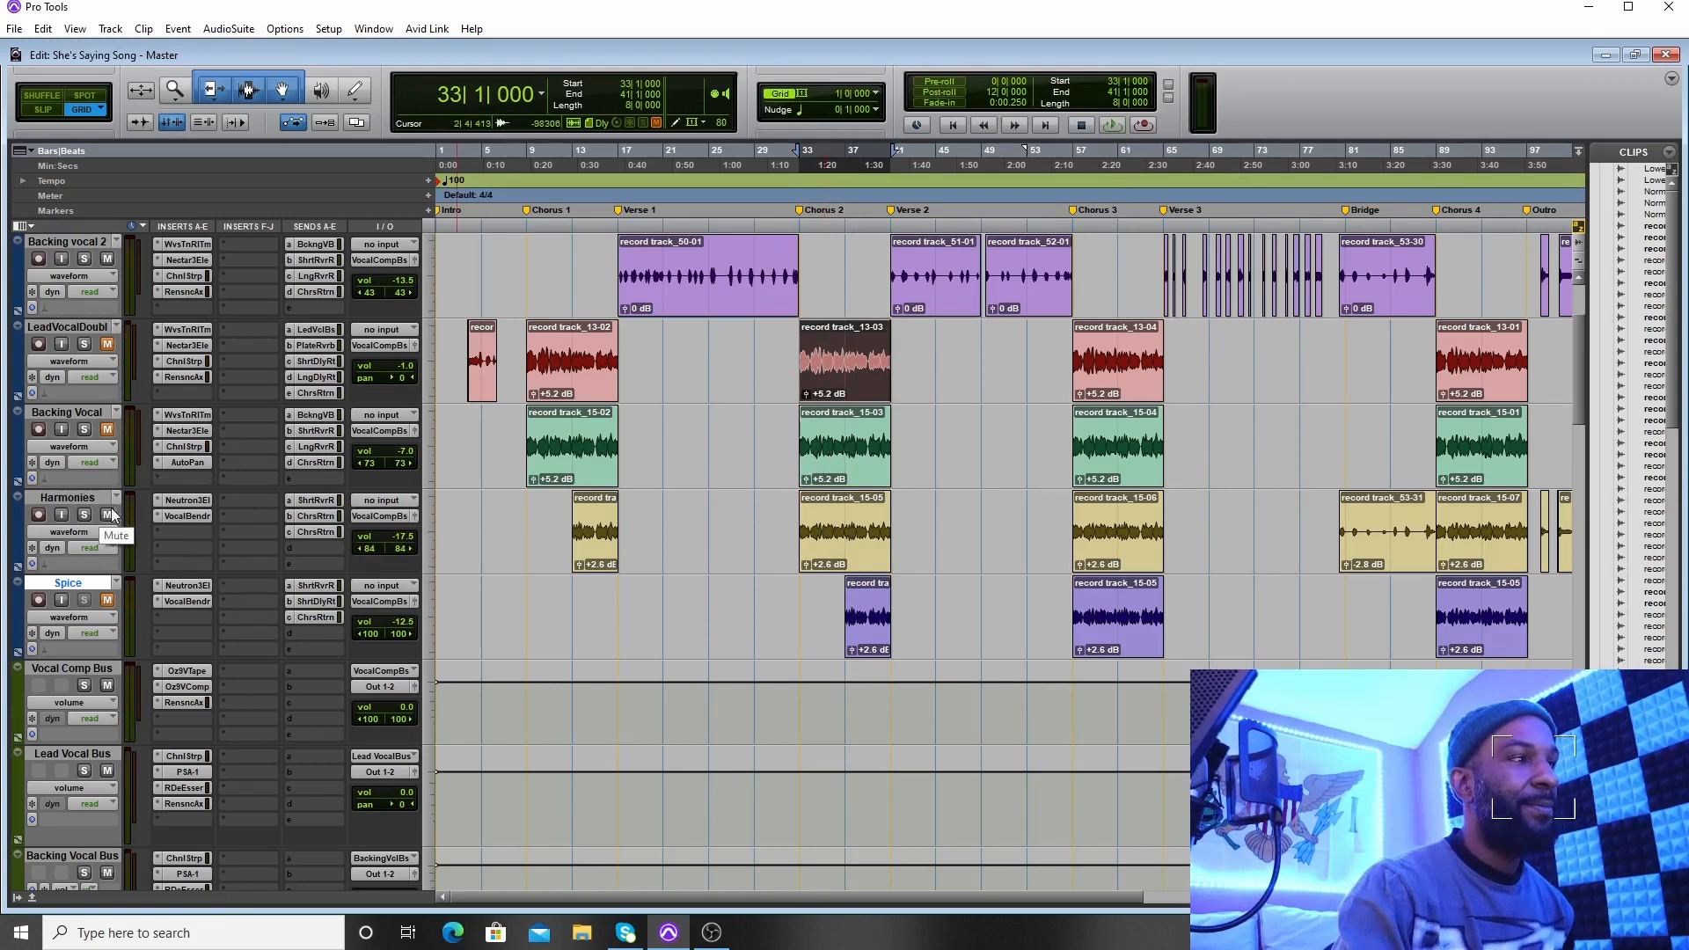
# Audition the Spice vocal clip from bar 37 in Chorus 2, leave the track muted and stop playback
pyautogui.click(868, 647)
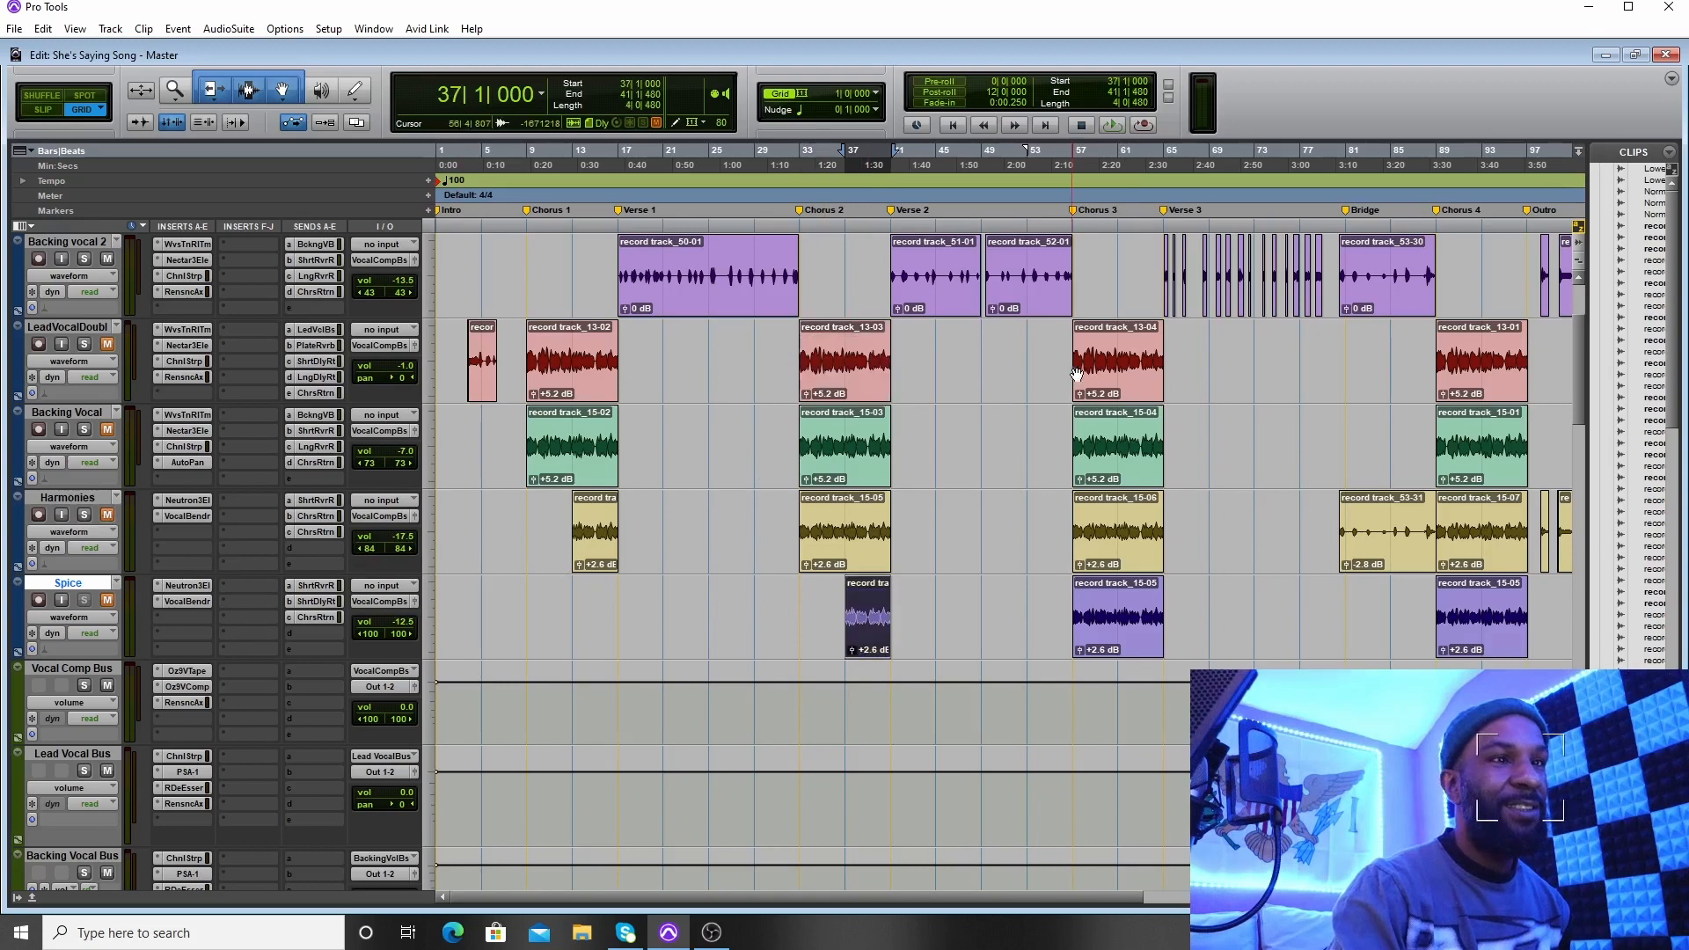
pyautogui.click(1112, 126)
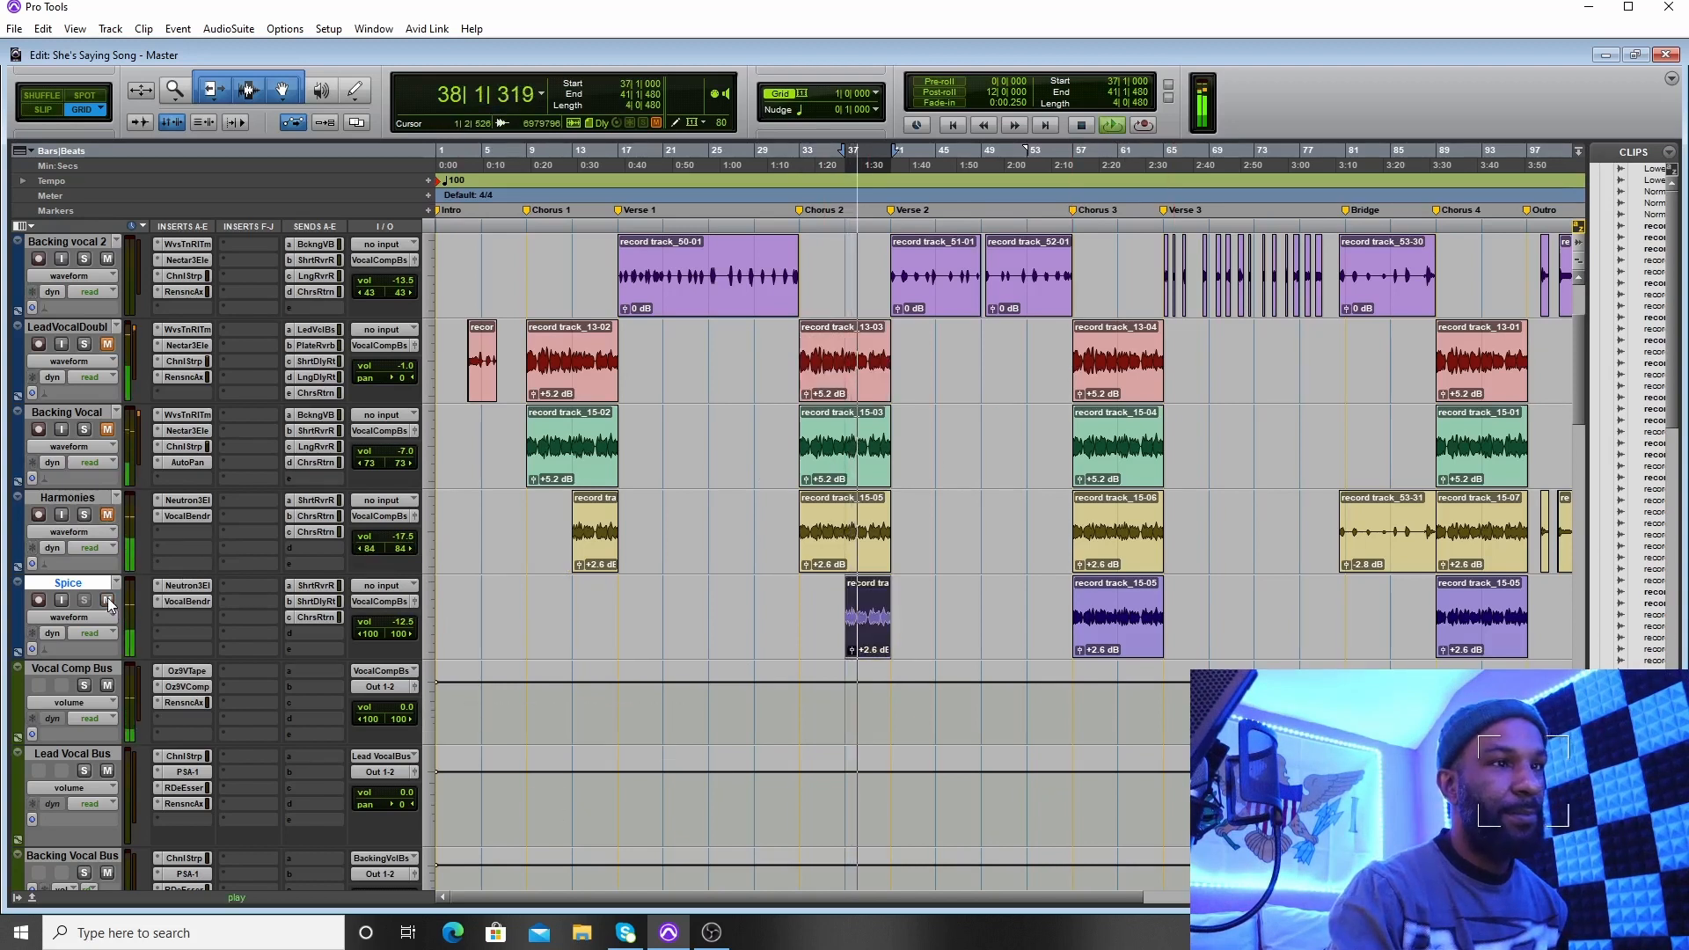
pyautogui.click(106, 601)
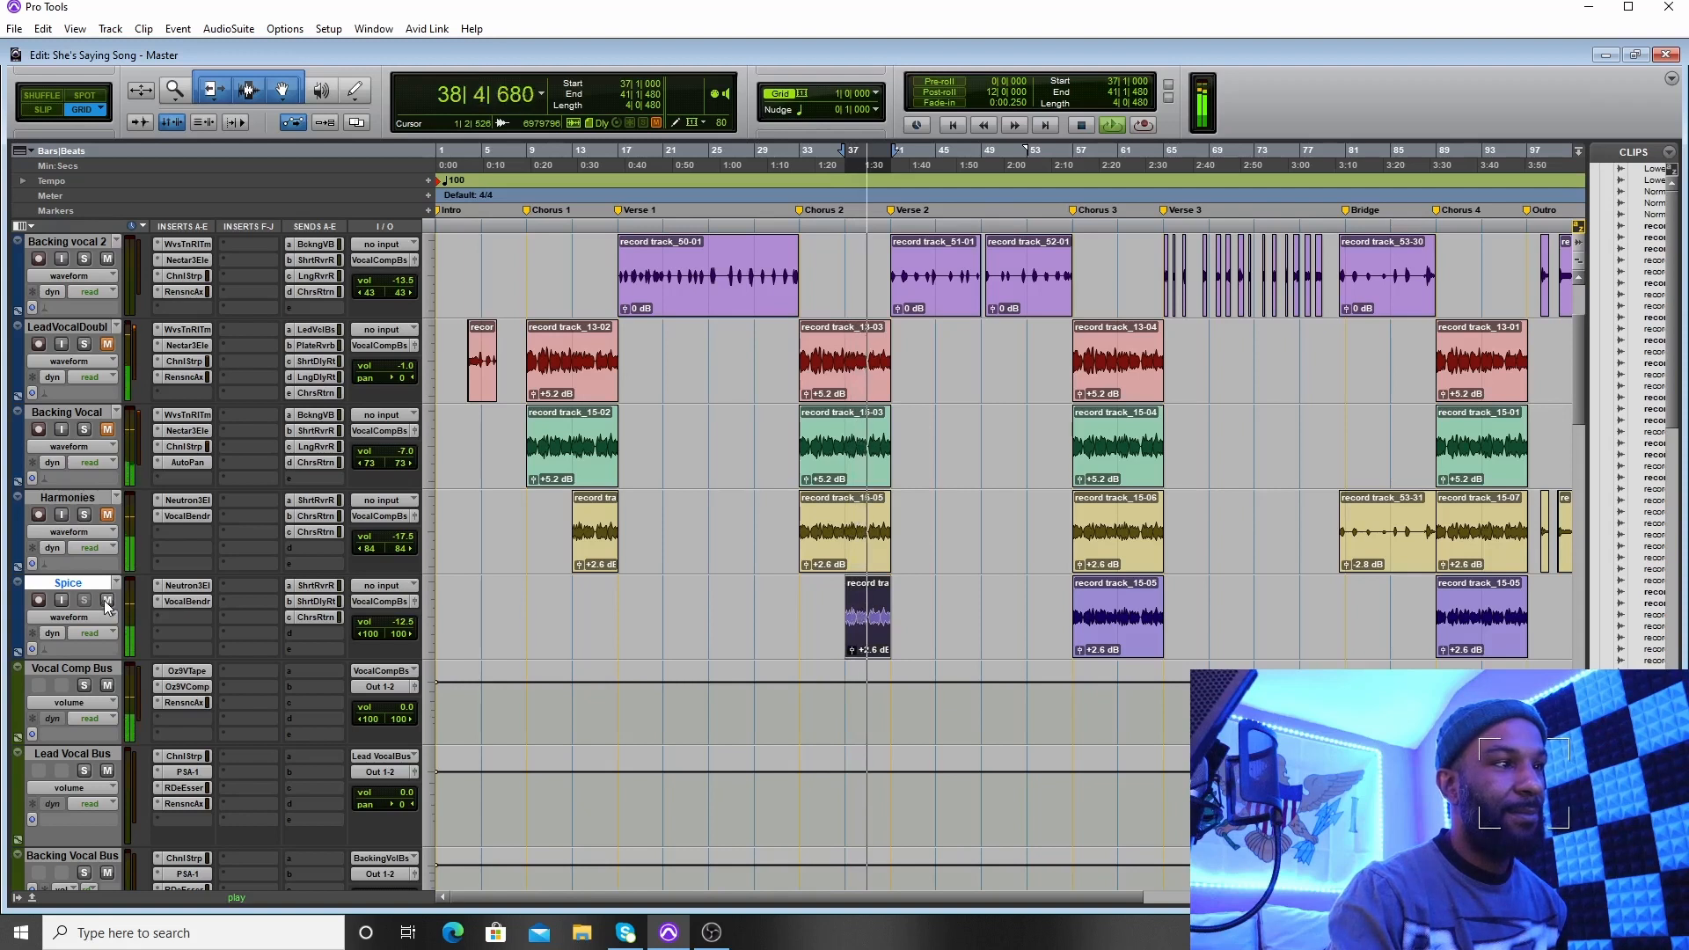
pyautogui.click(1083, 126)
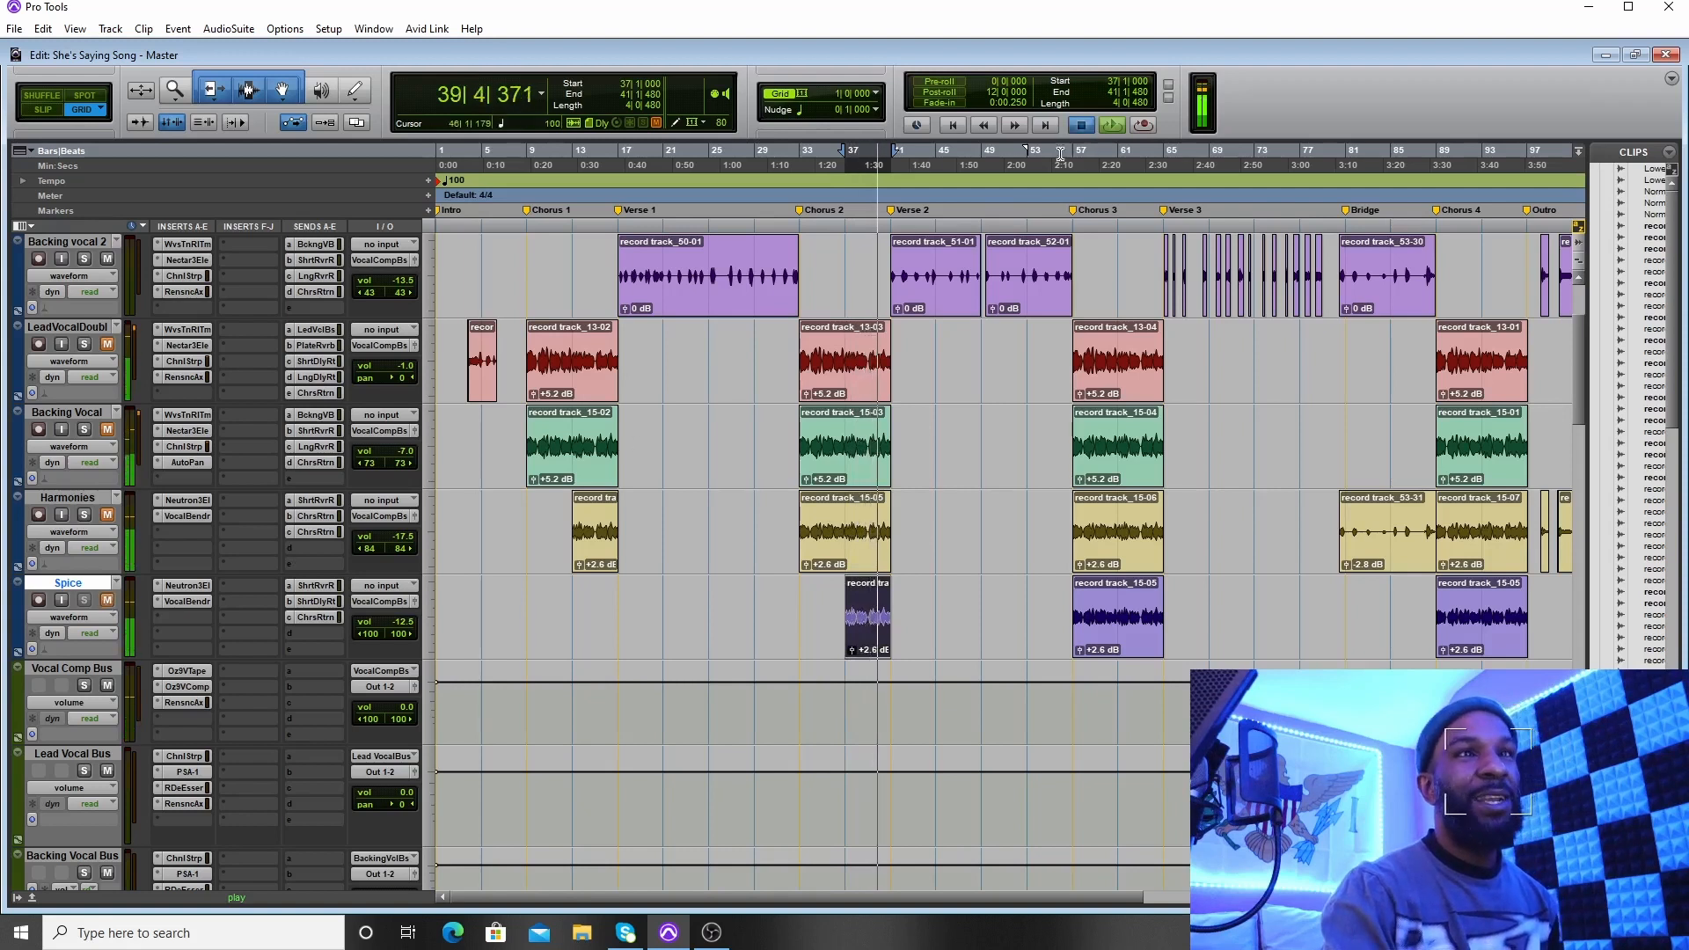
# Play Chorus 2 while unmuting Lead Vocal Double, Backing Vocal, Harmonies and Spice in turn, and stop playback
pyautogui.click(827, 374)
pyautogui.click(1109, 125)
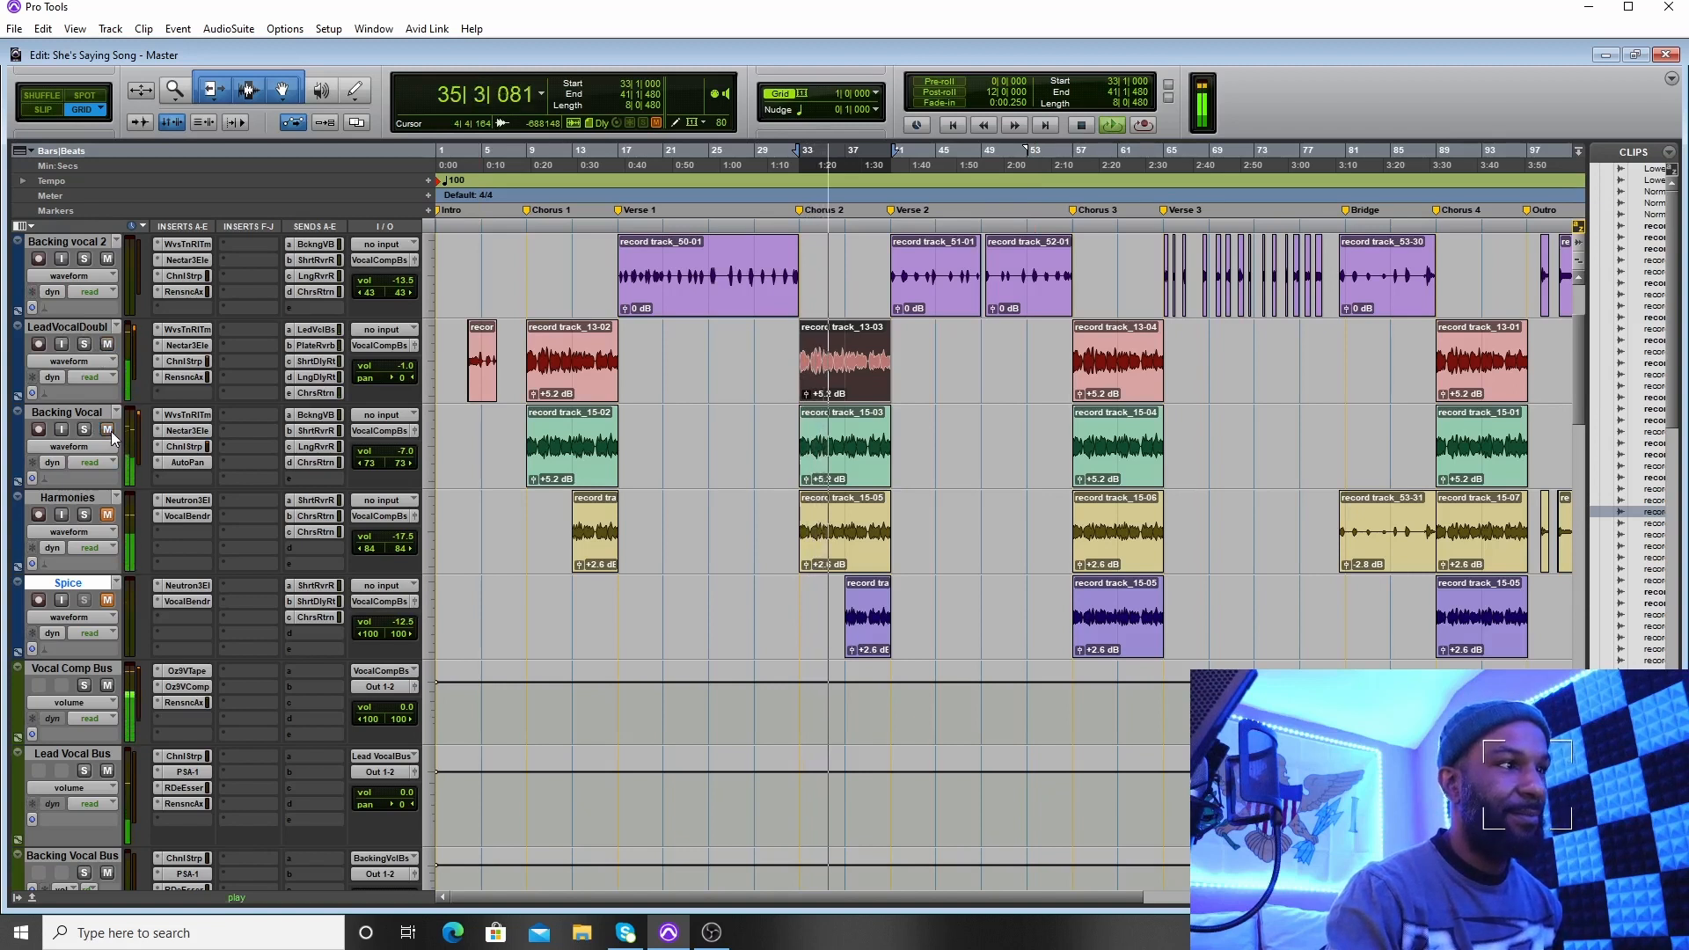
pyautogui.click(109, 516)
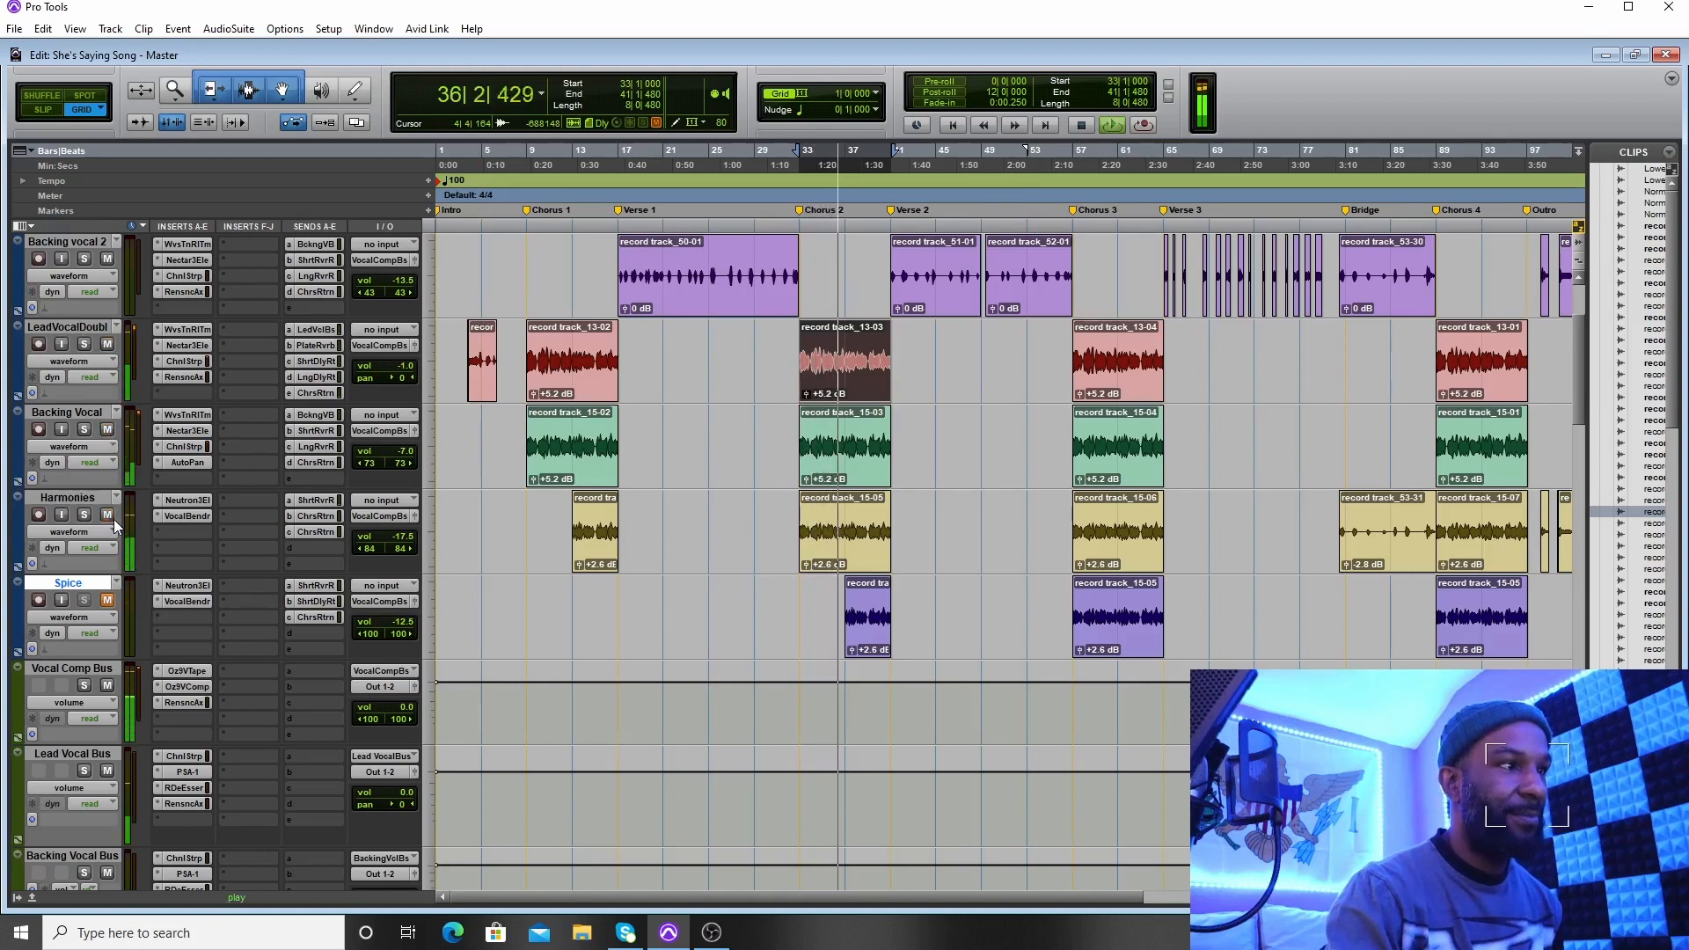
pyautogui.click(107, 600)
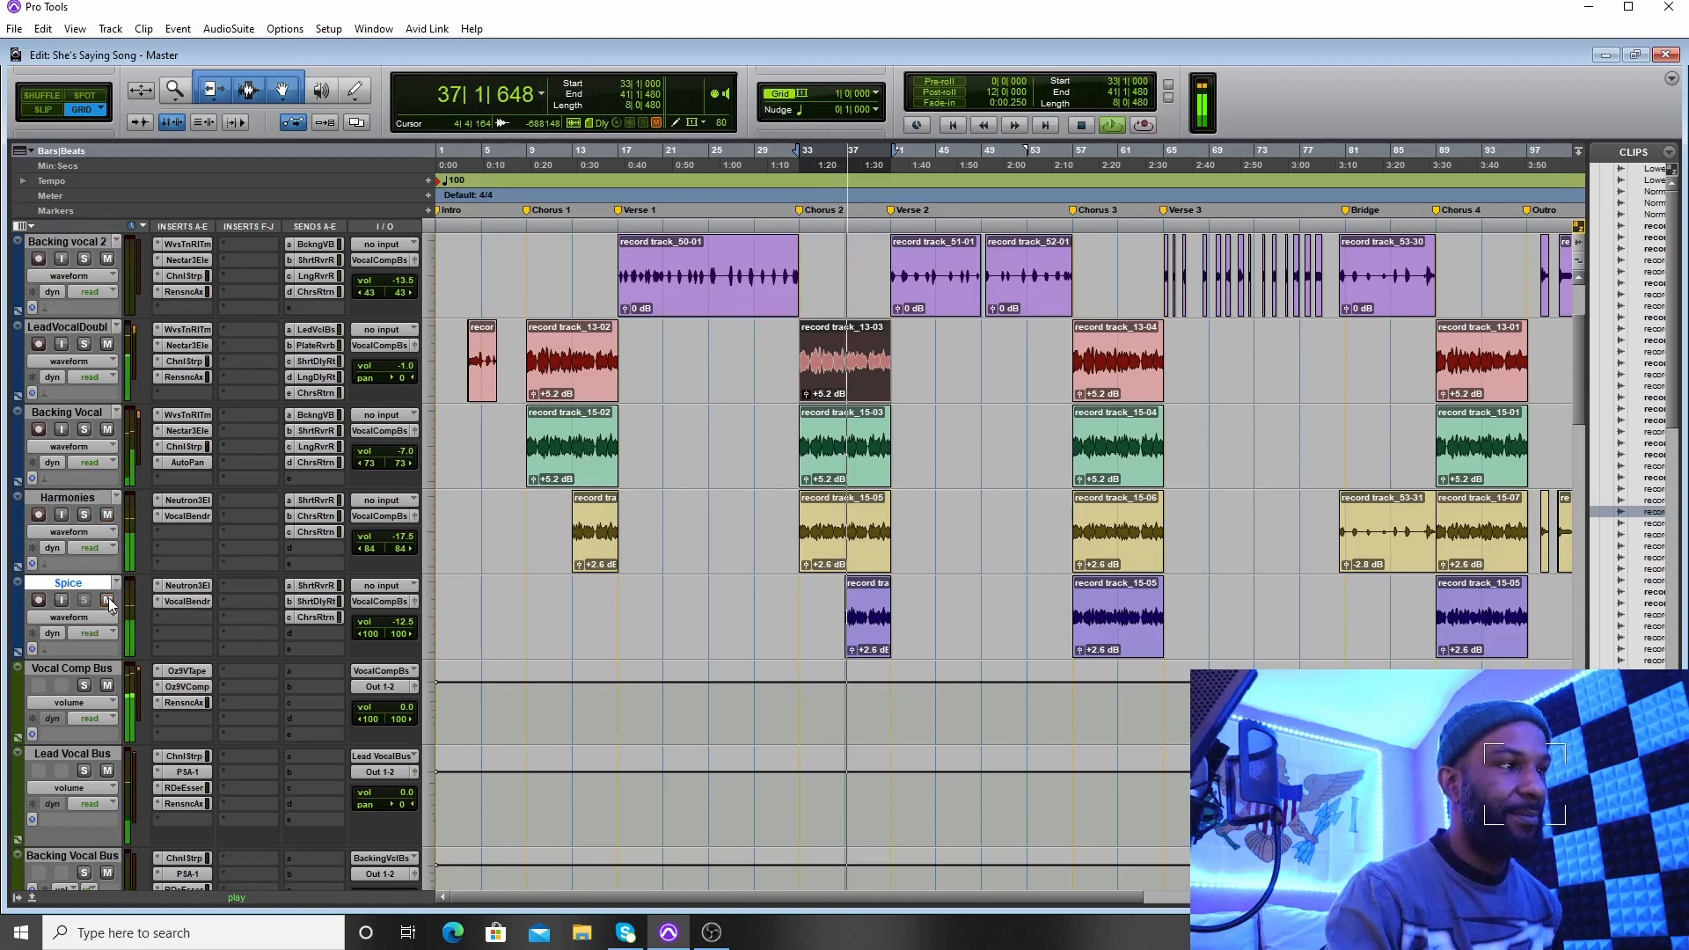
pyautogui.scroll(-1, 494, 577)
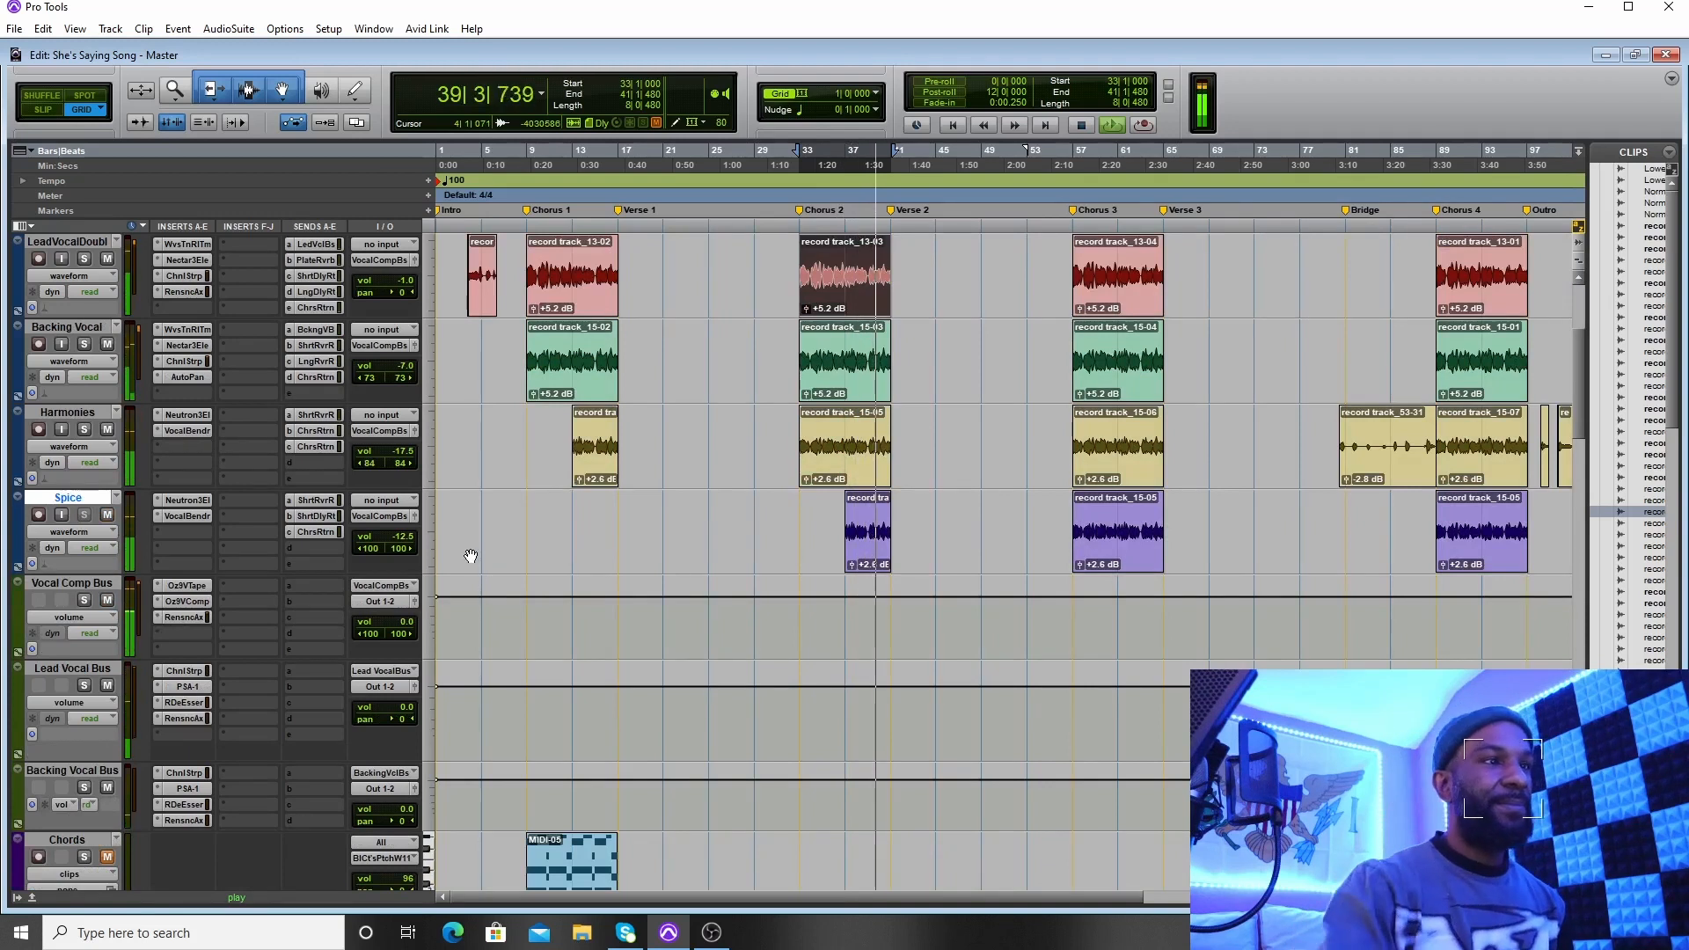
pyautogui.click(1082, 126)
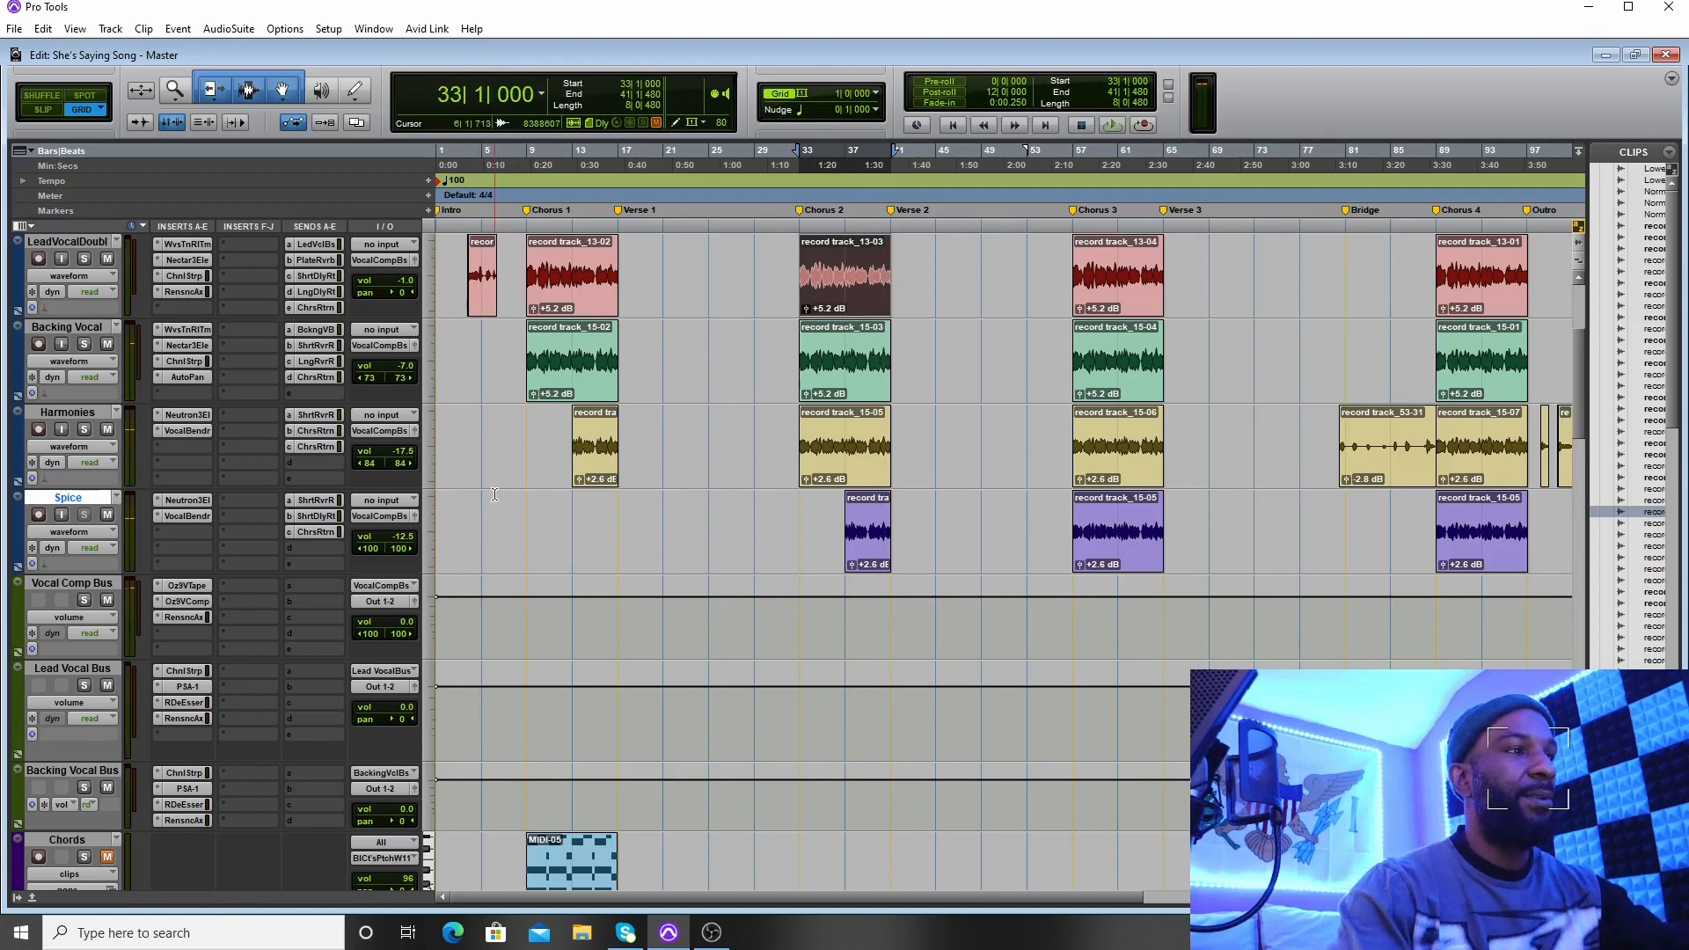
# Examine the output routing of the vocal tracks and the inputs and outputs of the three vocal bus tracks
pyautogui.scroll(3, 500, 491)
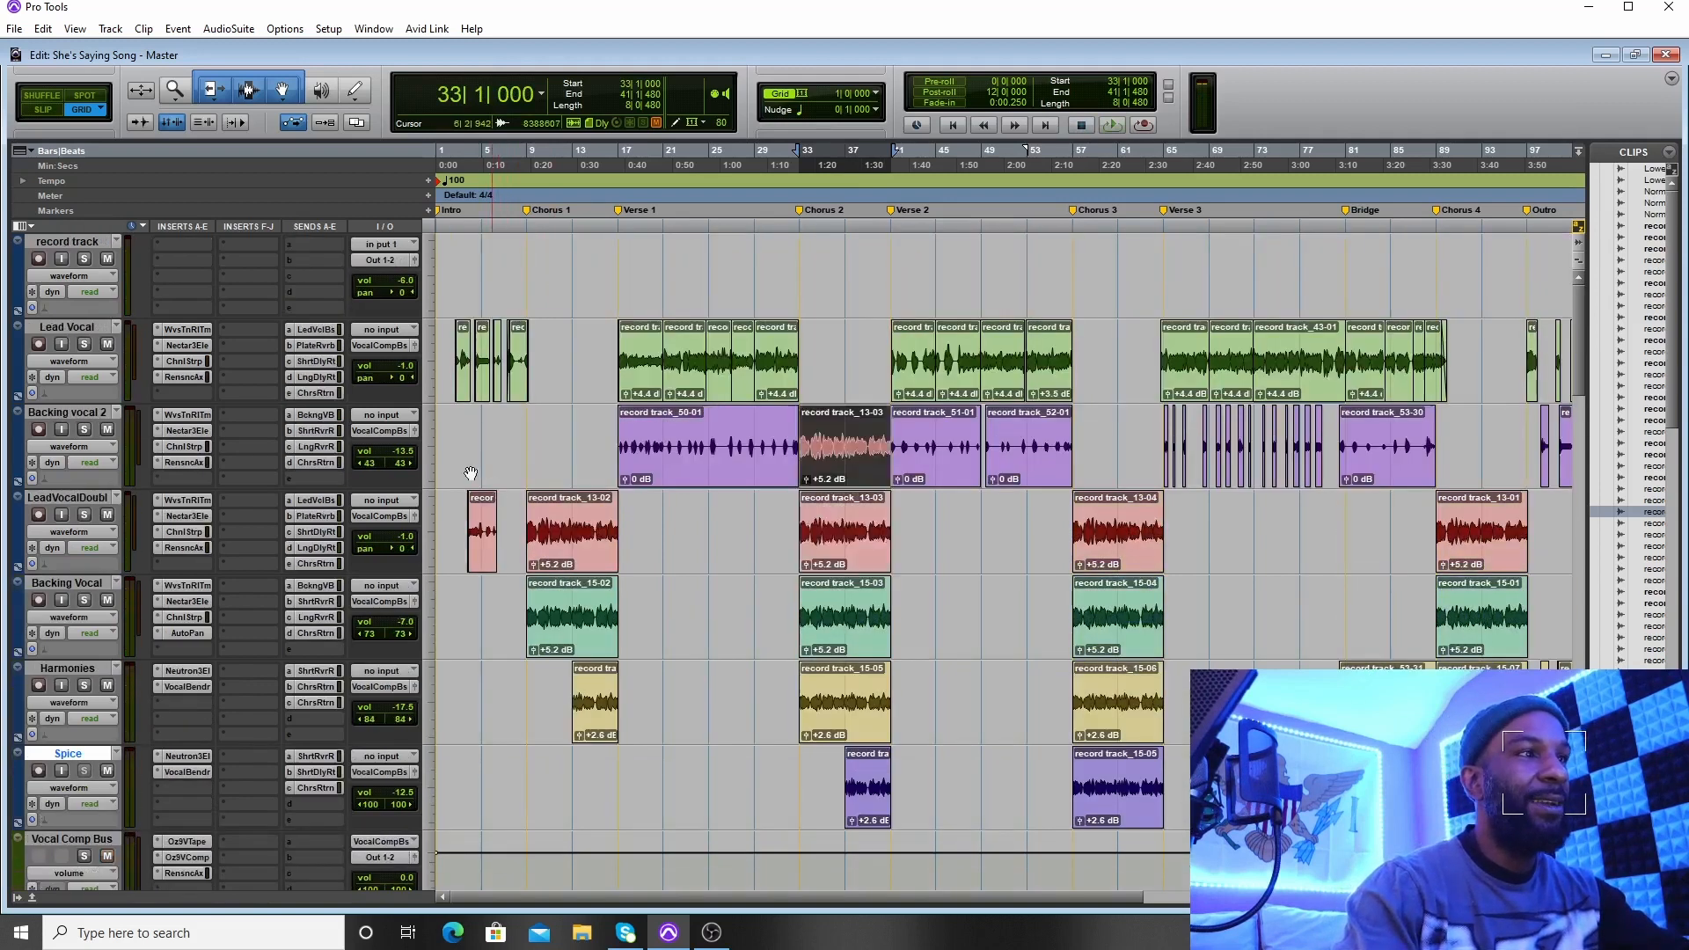
pyautogui.scroll(-3, 471, 475)
pyautogui.scroll(2, 472, 466)
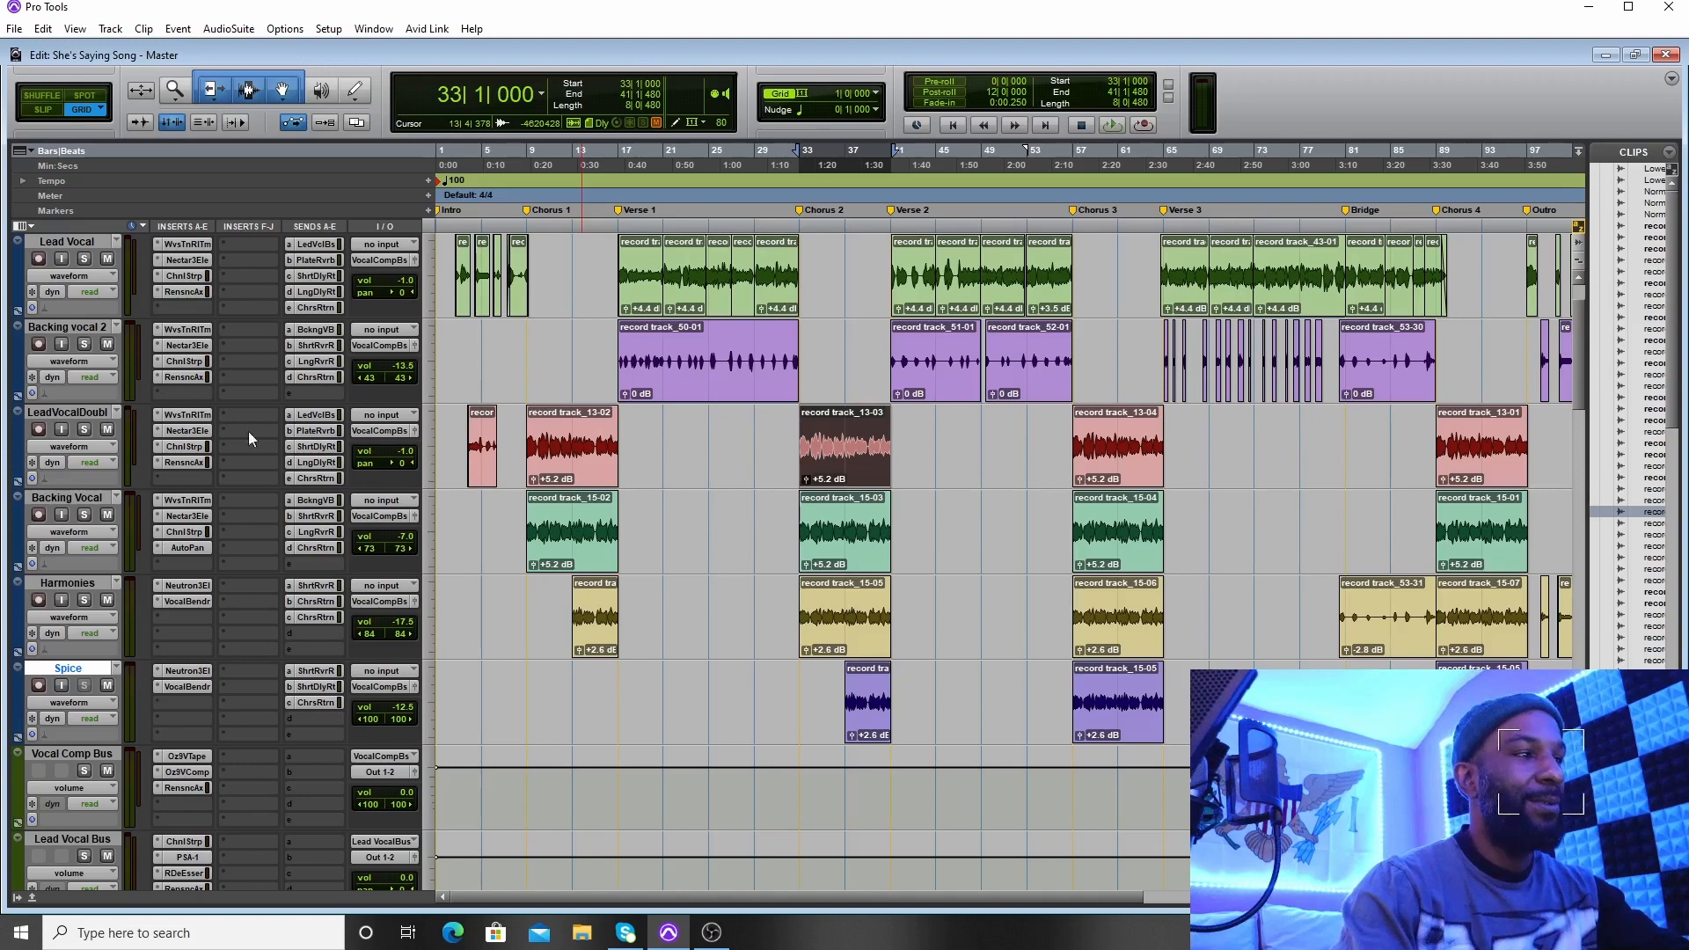
pyautogui.scroll(-3, 223, 426)
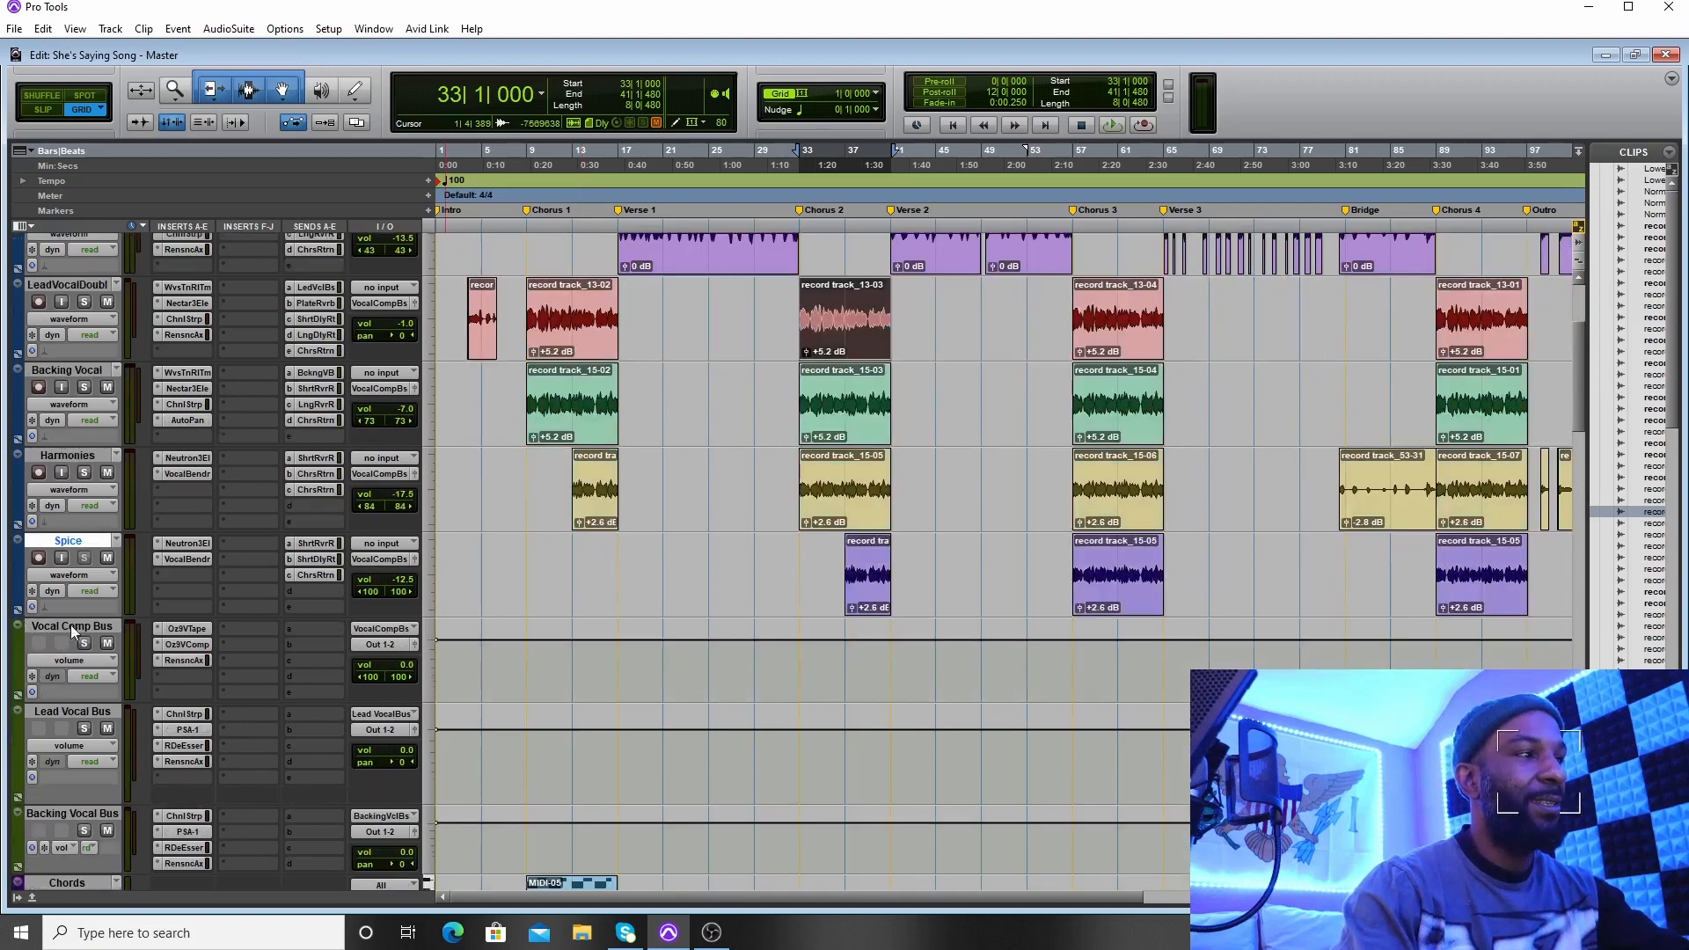
pyautogui.scroll(-5, 78, 562)
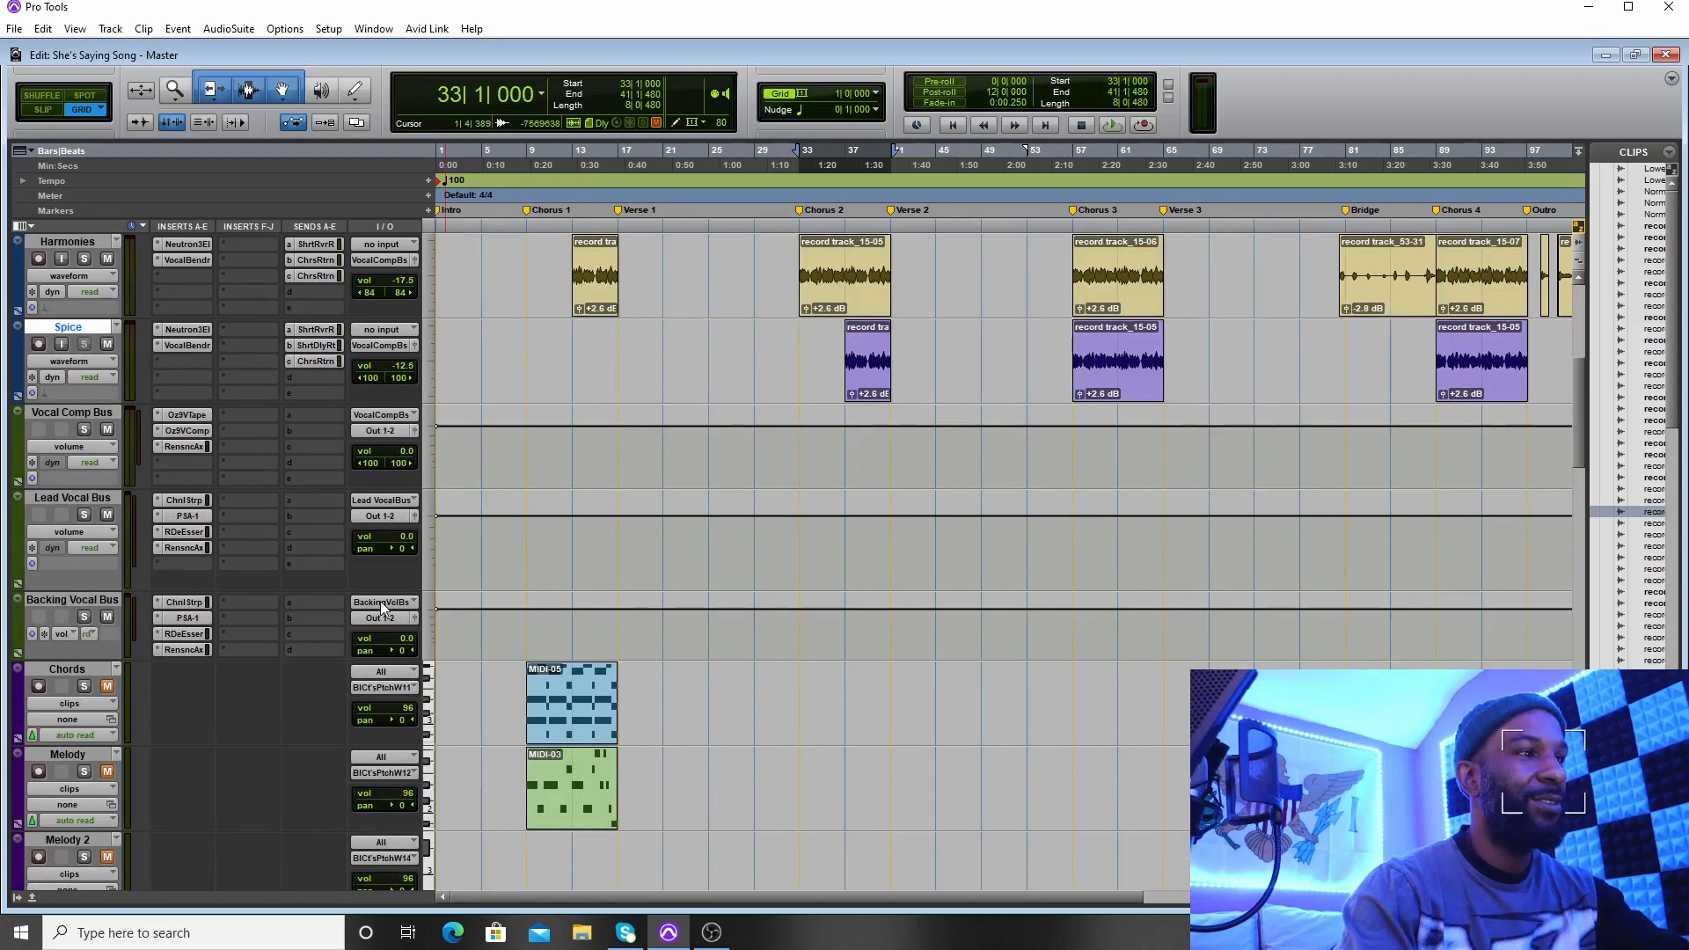
pyautogui.scroll(7, 442, 528)
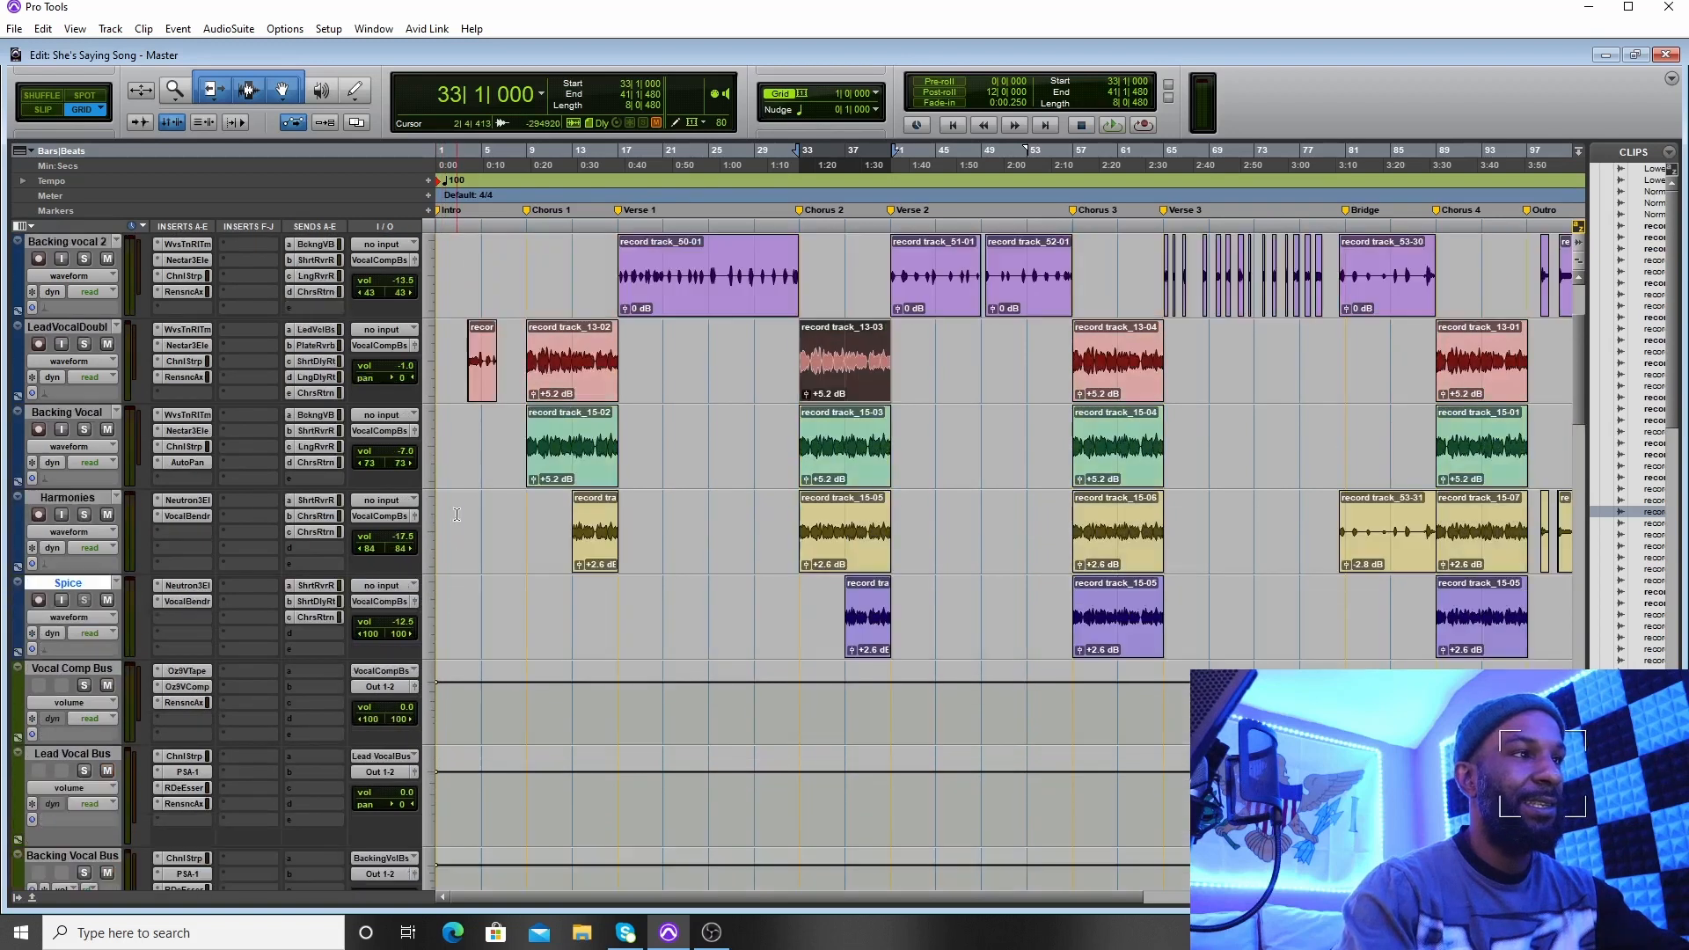
pyautogui.scroll(3, 307, 448)
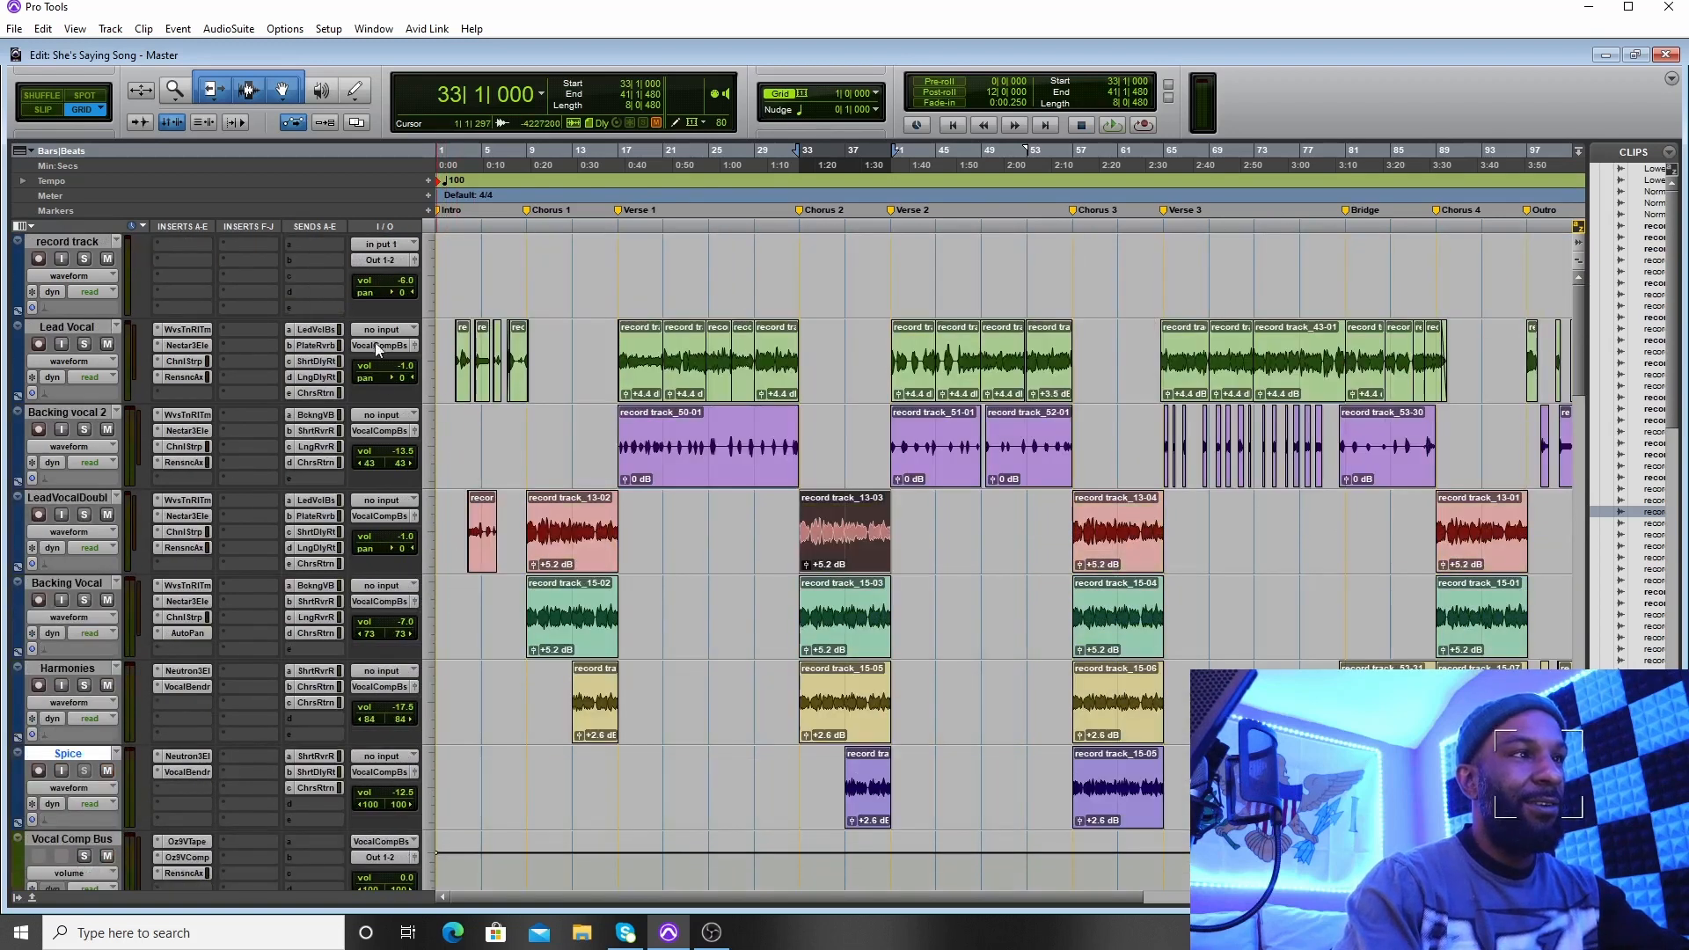
pyautogui.scroll(-8, 379, 349)
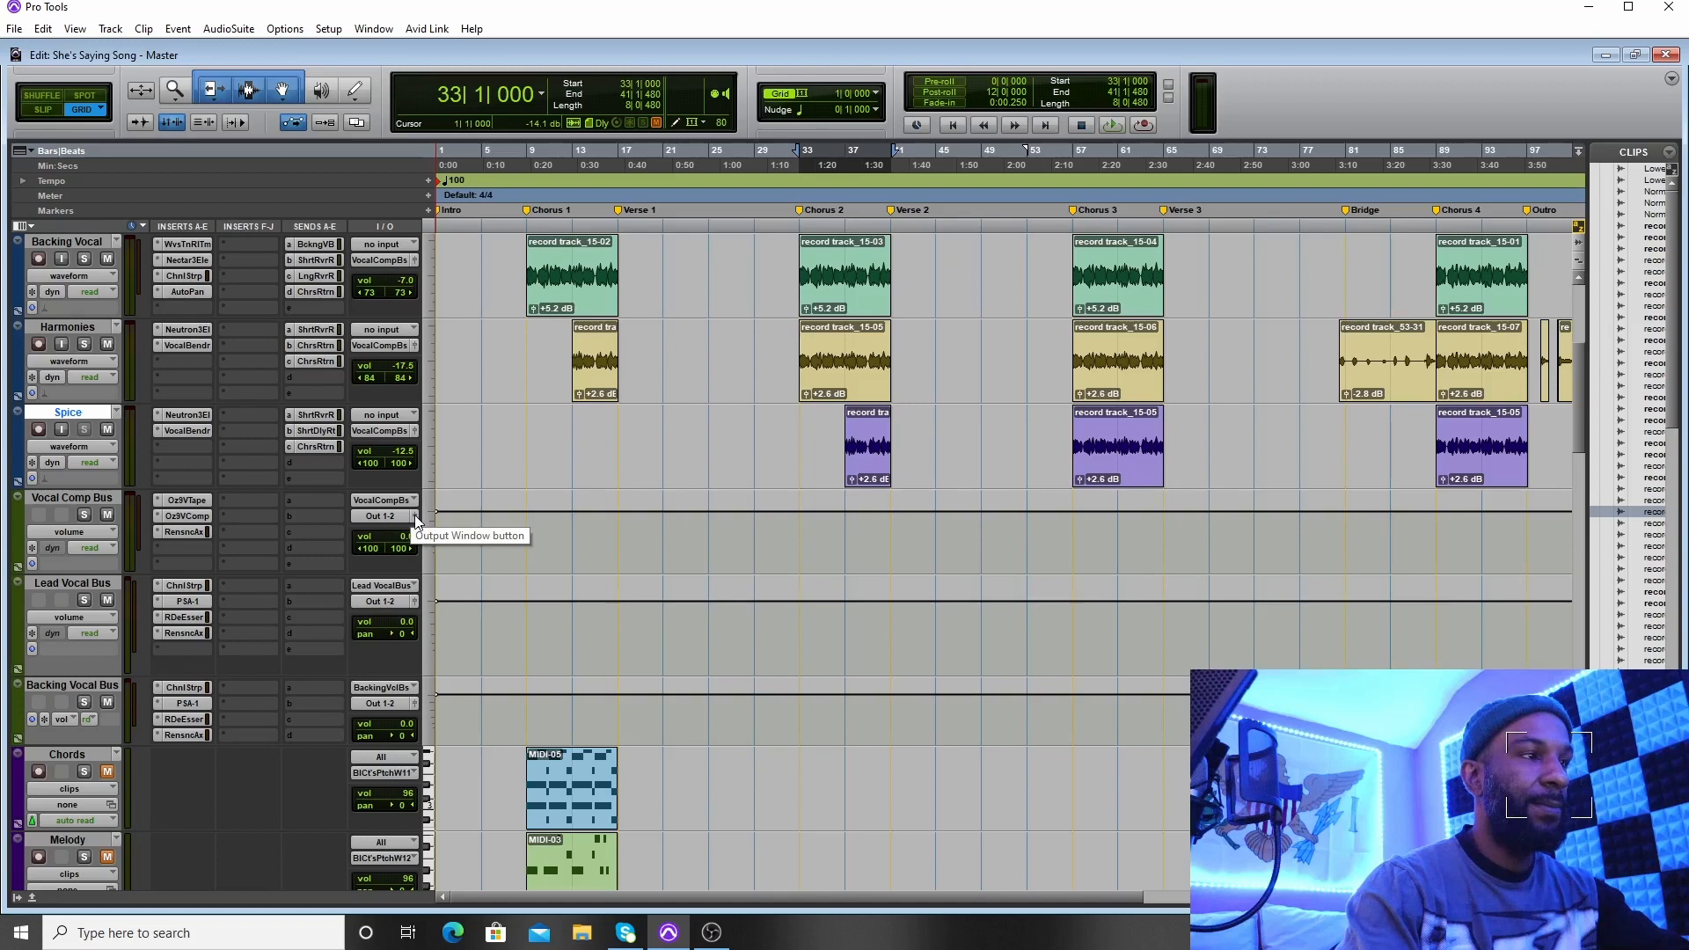
# Bypass the Ozone 9 Vintage Tape, Vintage Compressor and Renaissance Axx inserts on the Vocal Comp Bus
pyautogui.rightClick(195, 497)
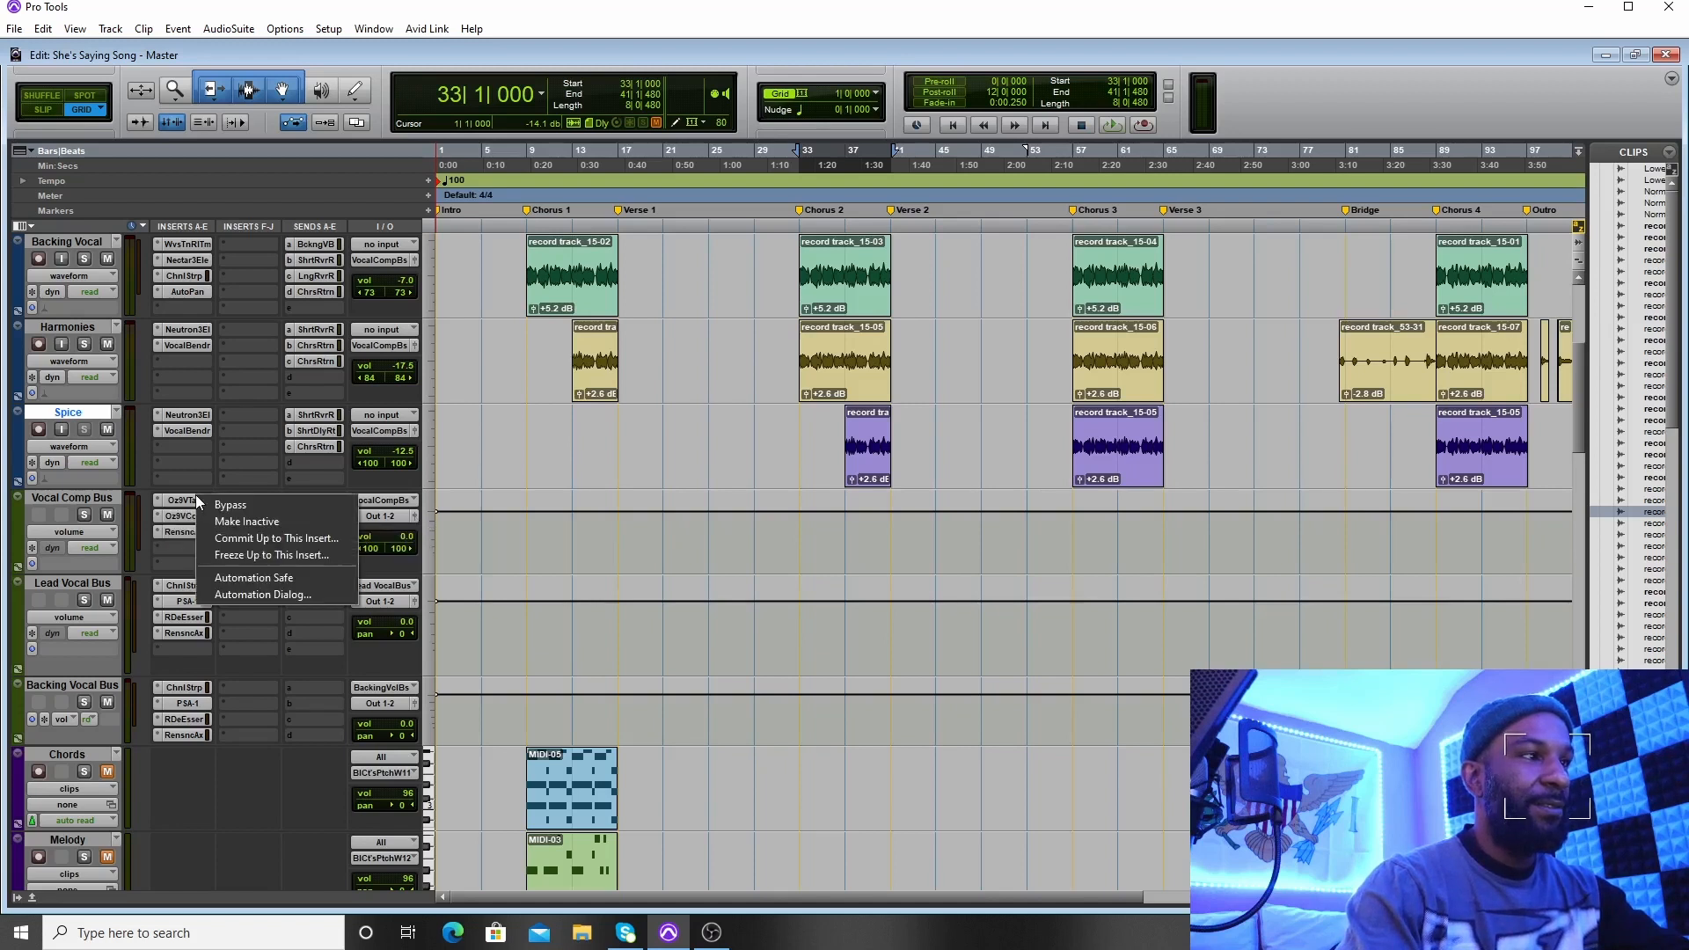
pyautogui.click(227, 505)
pyautogui.rightClick(183, 515)
pyautogui.click(194, 526)
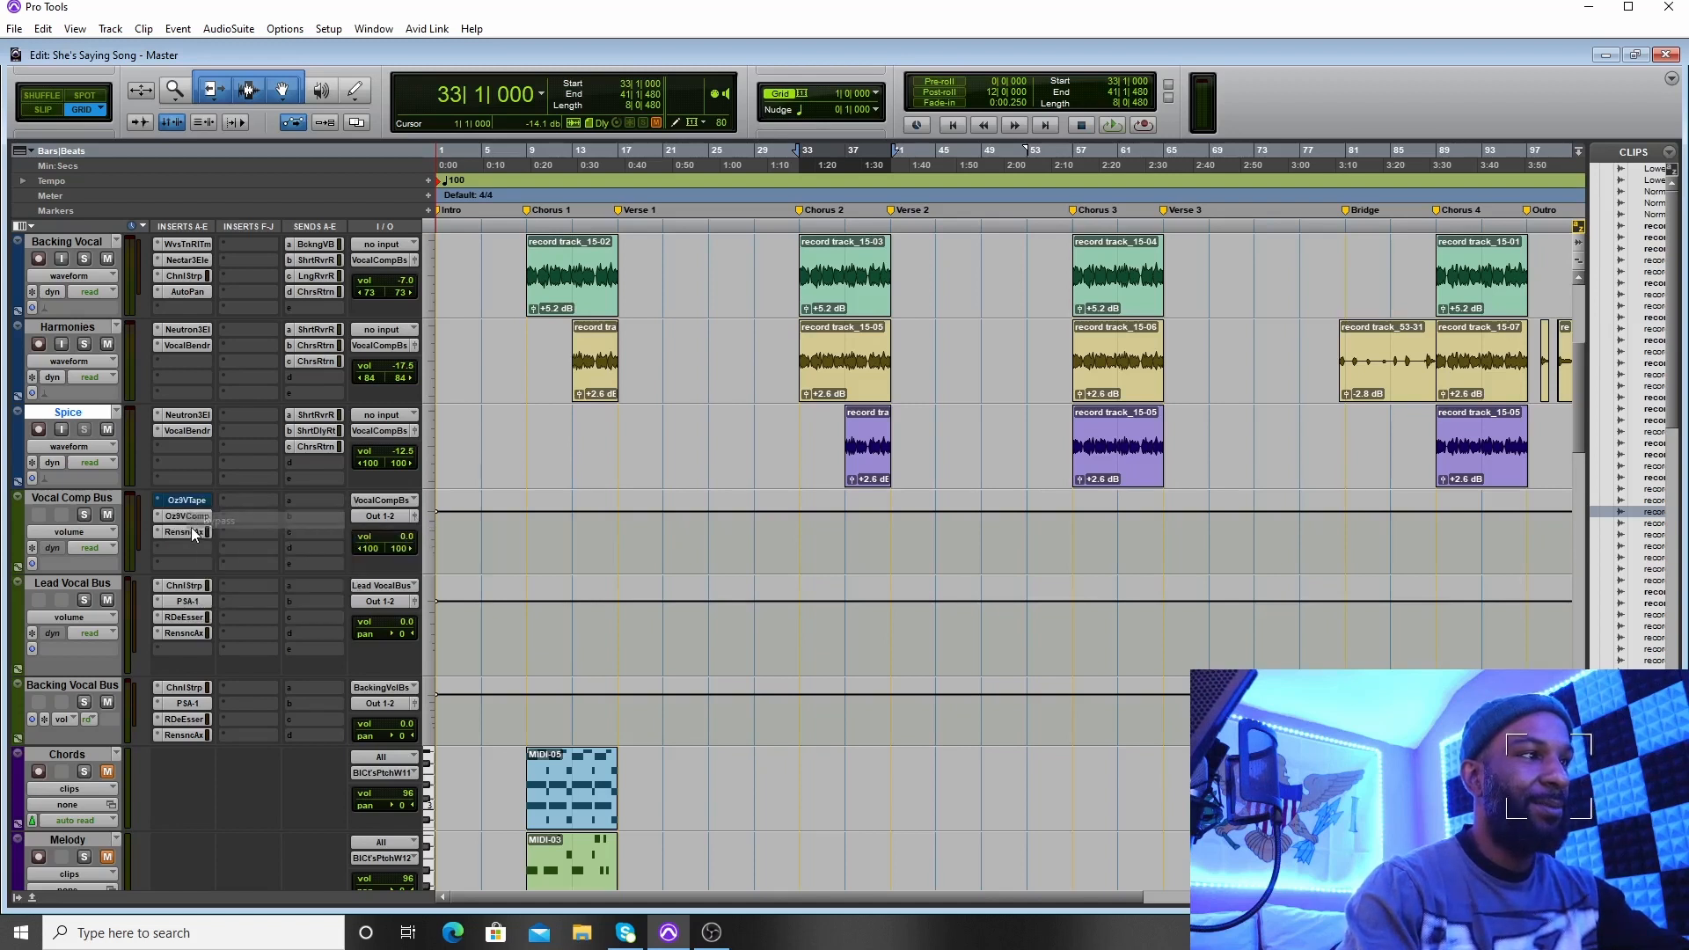
pyautogui.rightClick(186, 530)
pyautogui.click(215, 538)
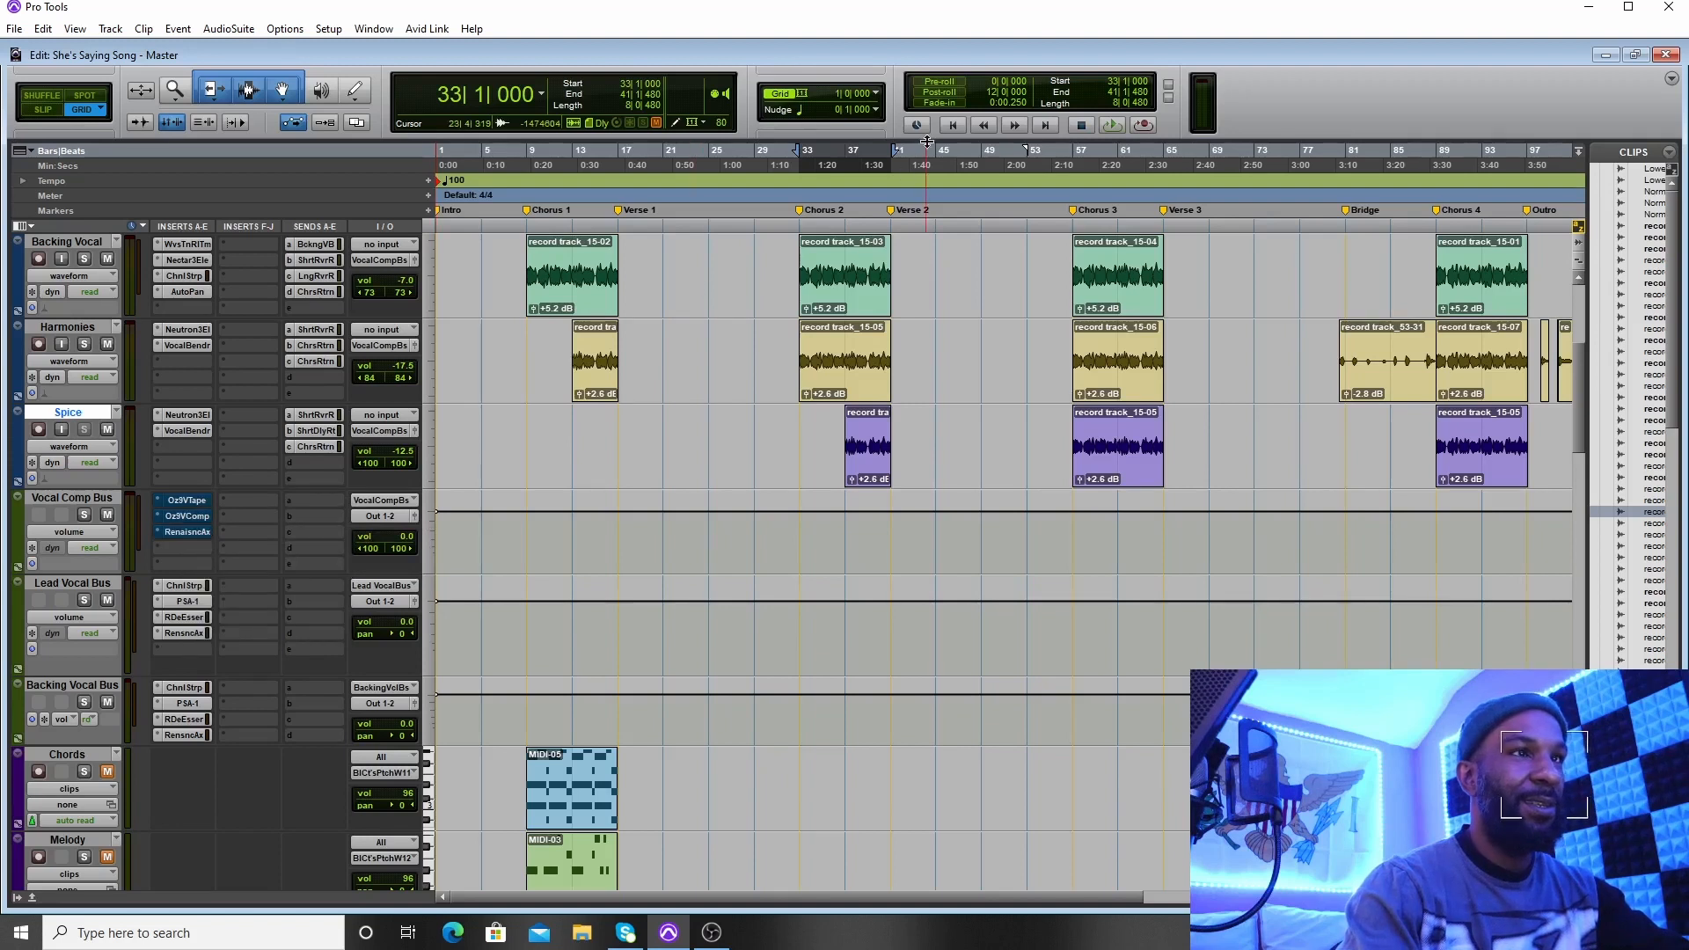
# Play Chorus 2 and re-enable the tape, compressor and Renaissance Axx inserts on the Vocal Comp Bus one after another
pyautogui.click(1113, 125)
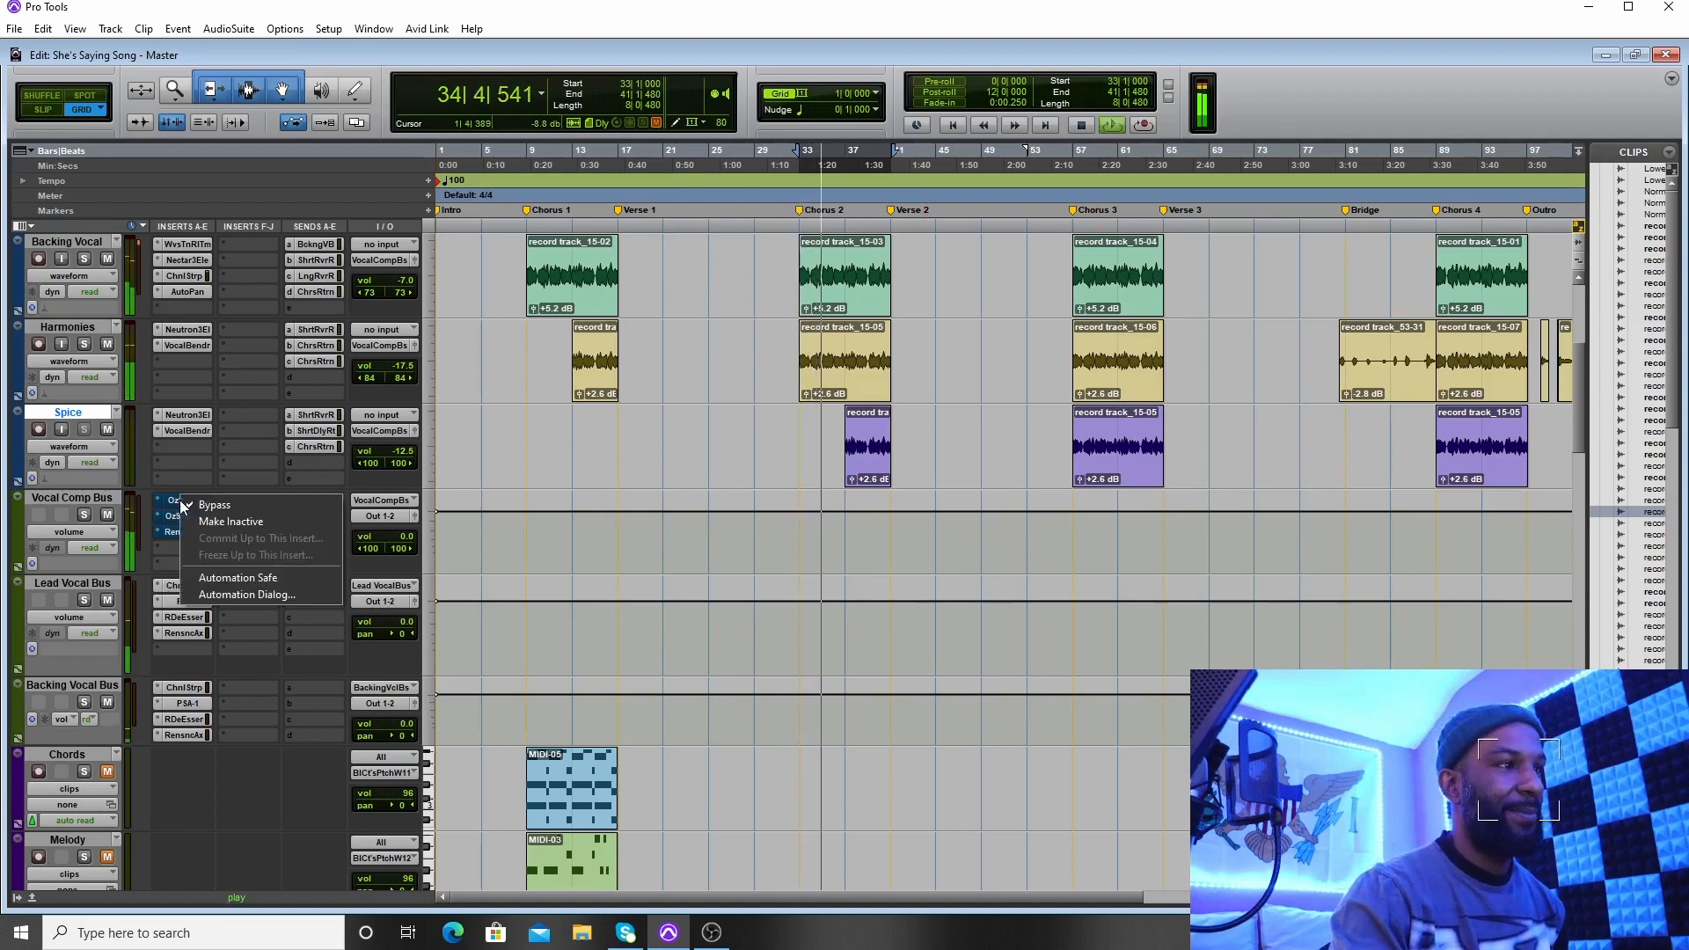
pyautogui.rightClick(181, 501)
pyautogui.click(196, 505)
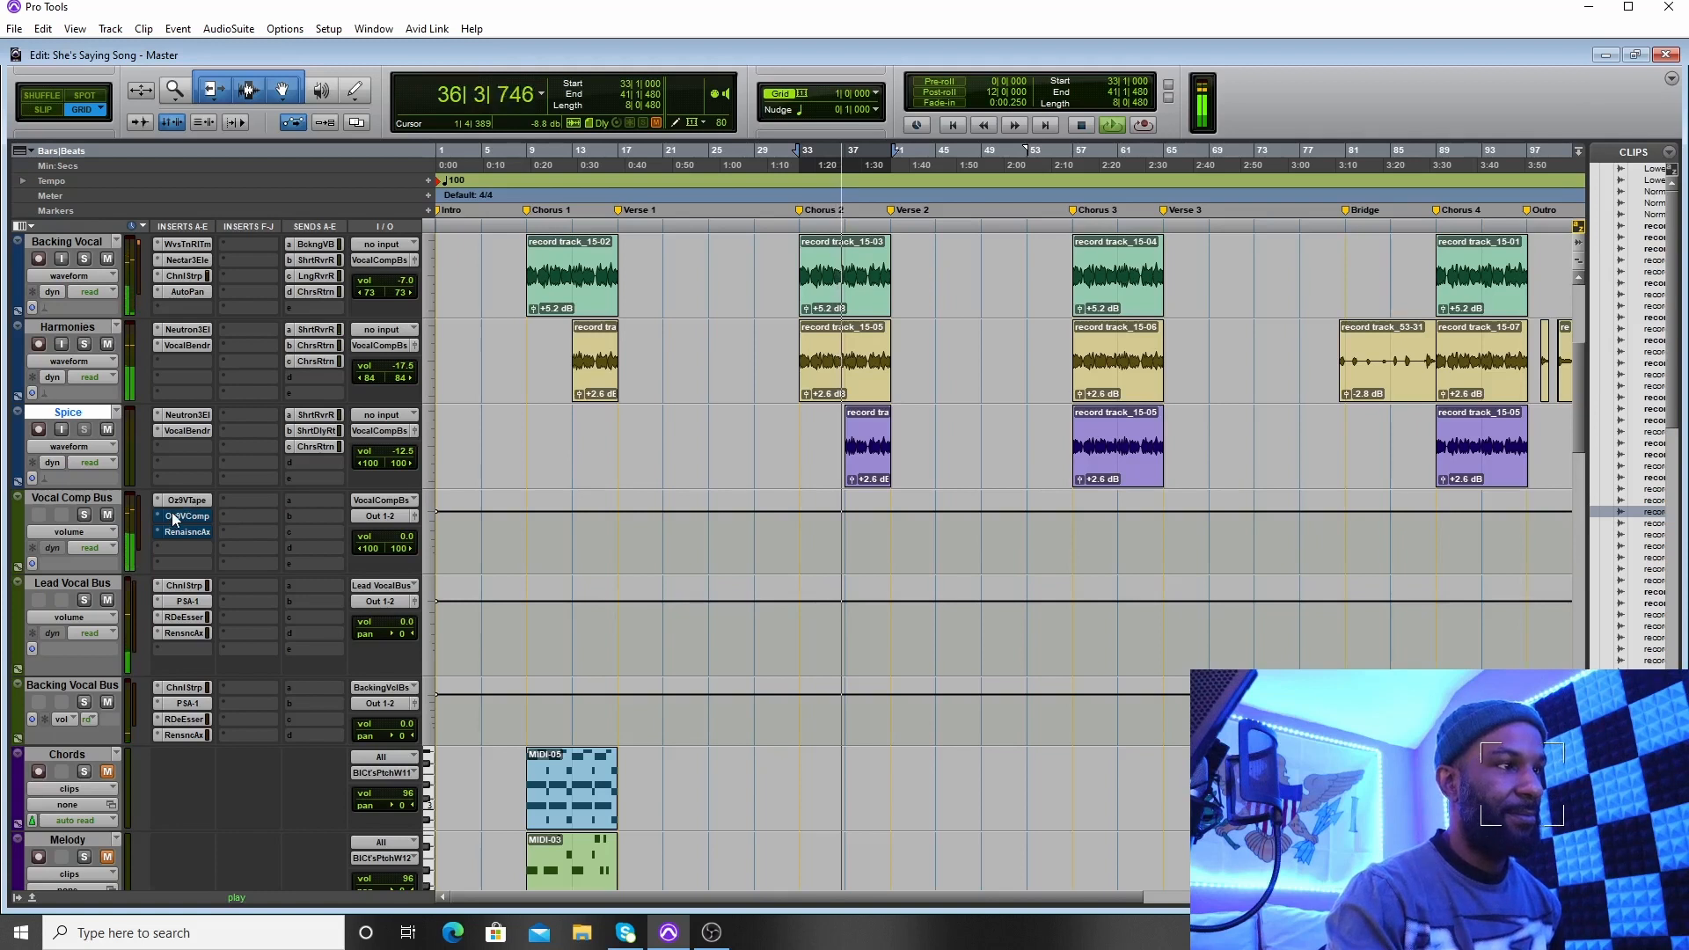
pyautogui.rightClick(185, 523)
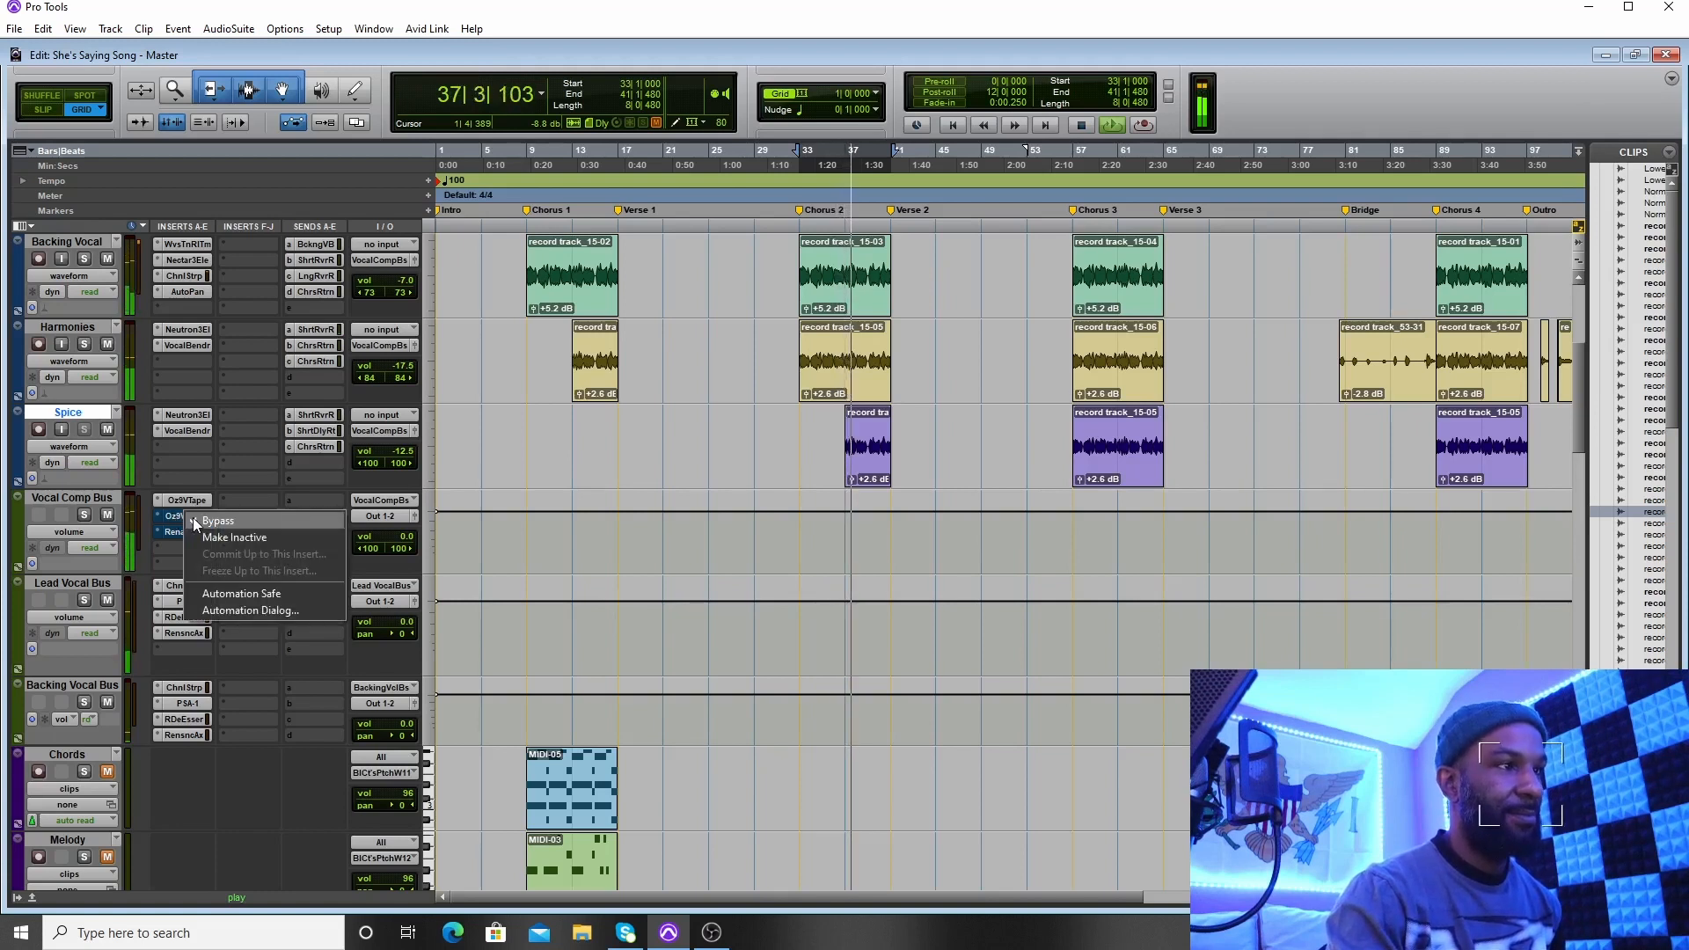
pyautogui.click(193, 519)
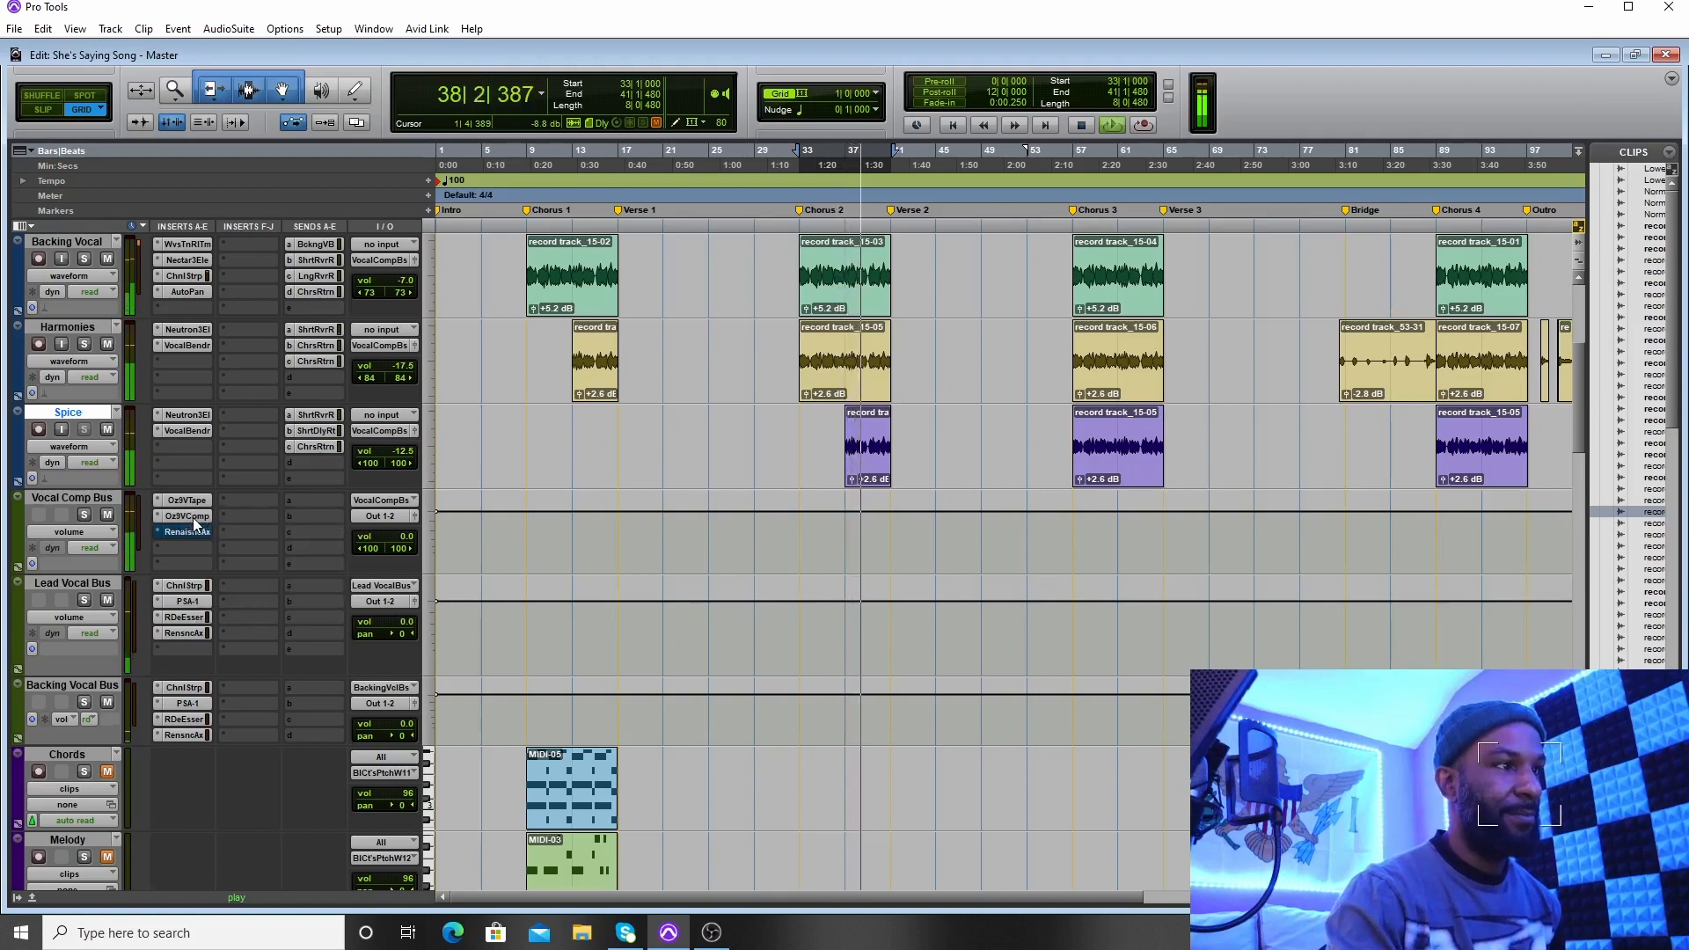
pyautogui.rightClick(179, 529)
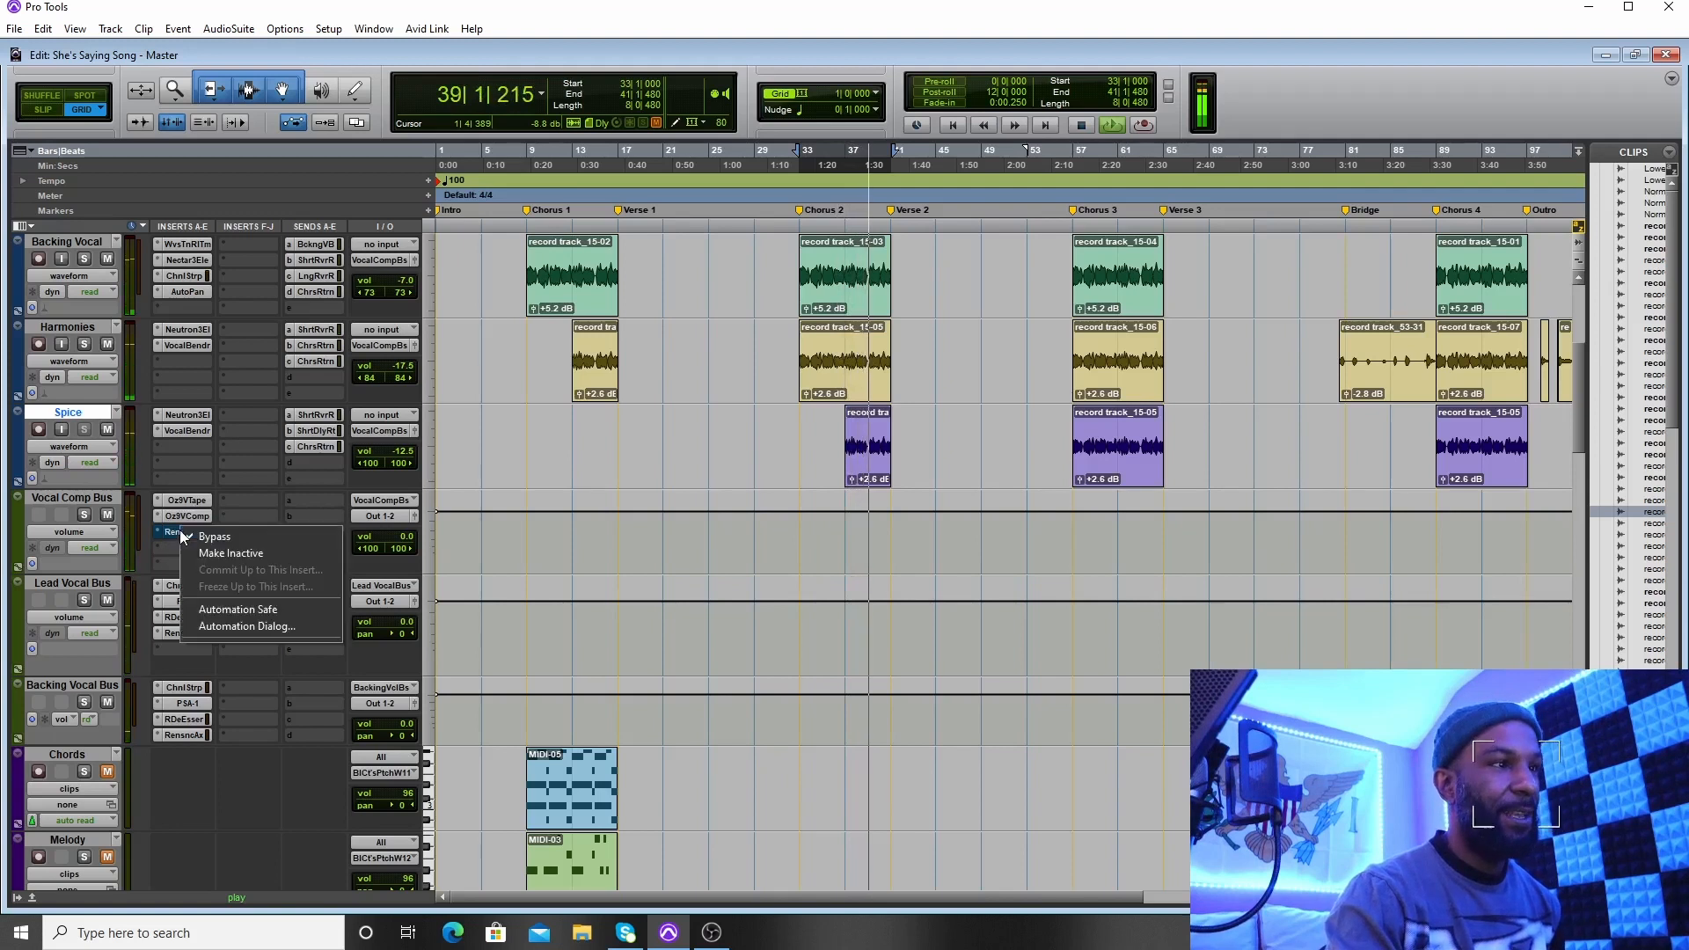
pyautogui.click(188, 537)
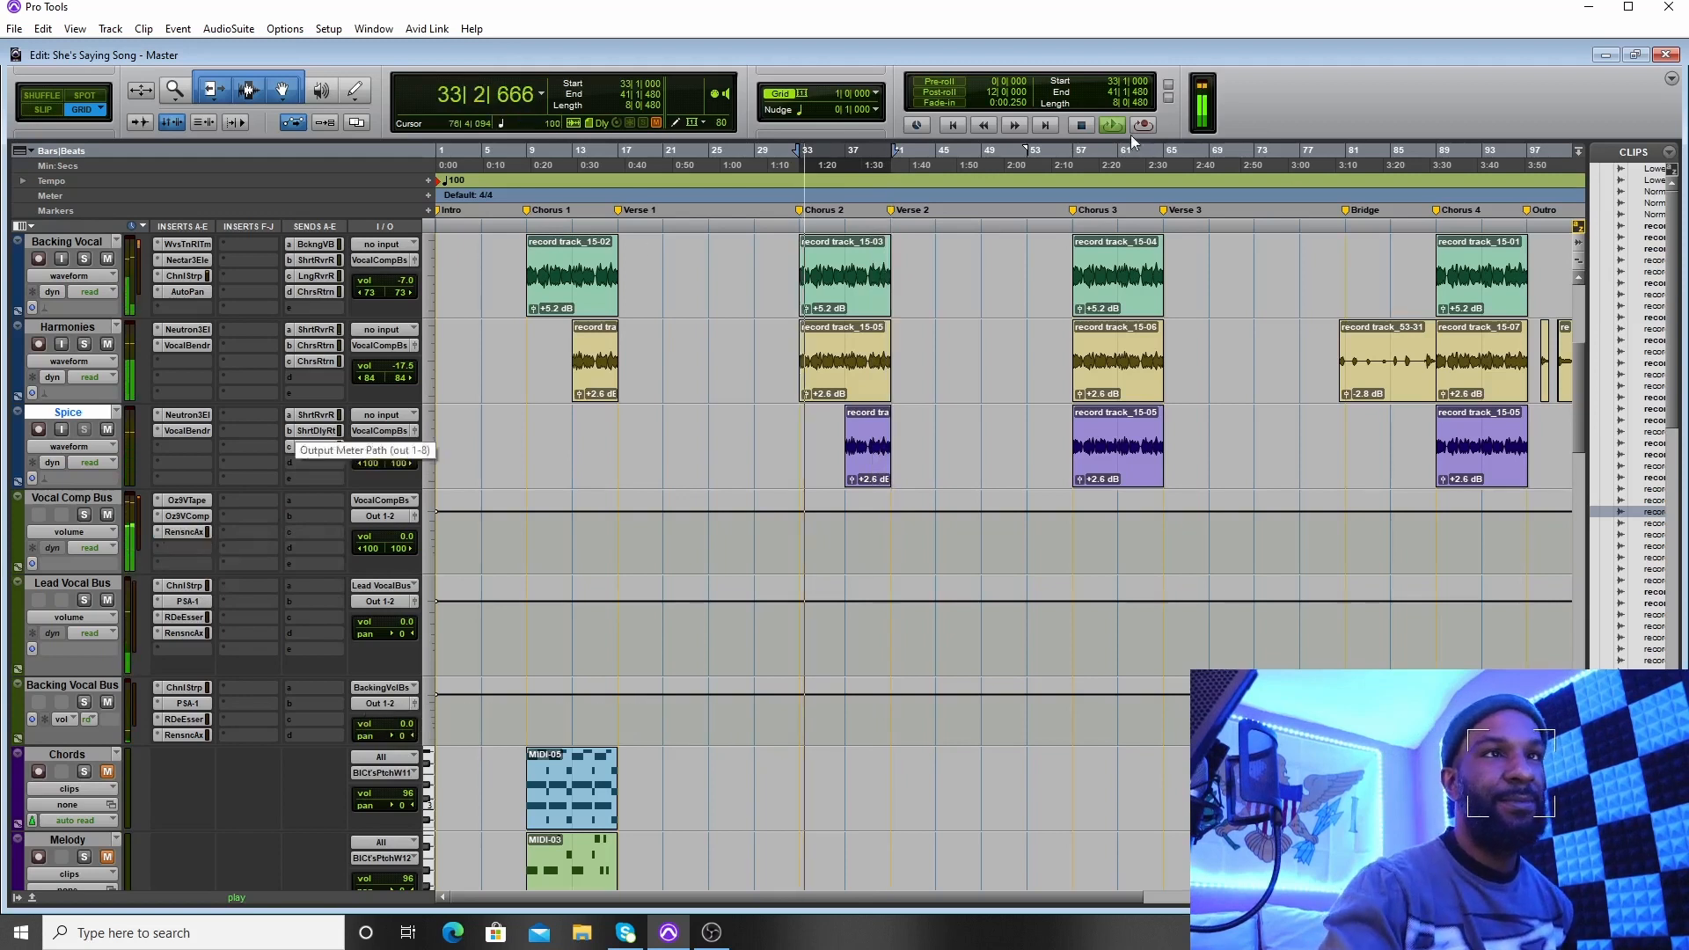
# Stop the Chorus 2 playback, return to the start of the session and play the song from bar 1
pyautogui.click(1081, 126)
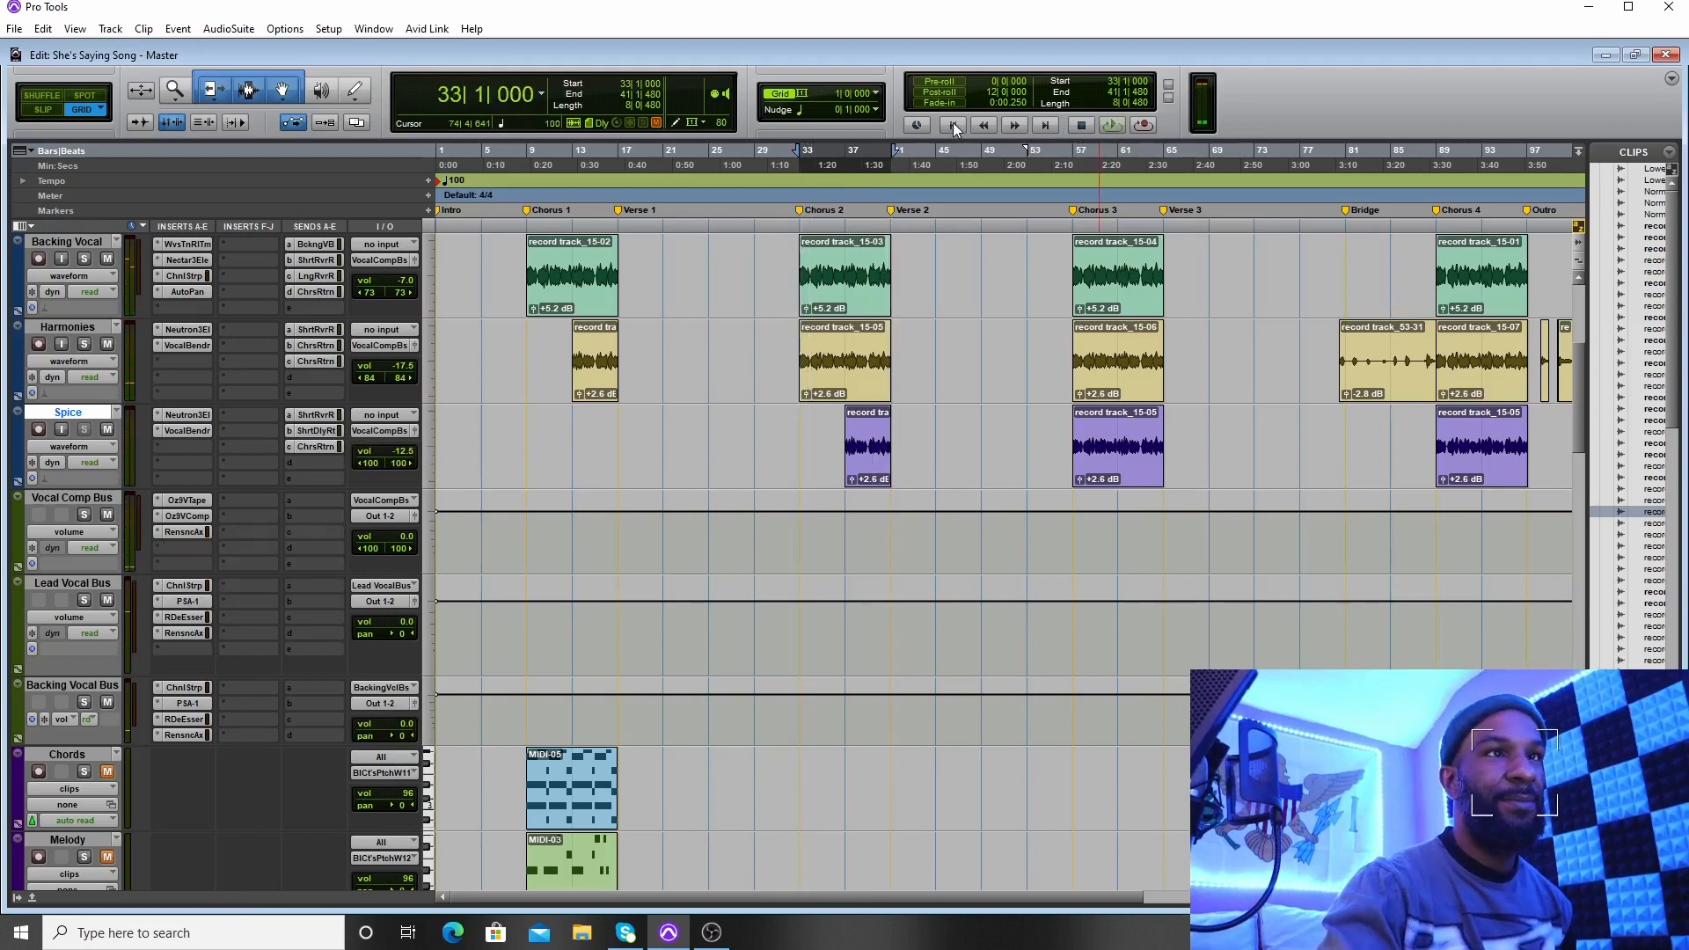
pyautogui.click(953, 126)
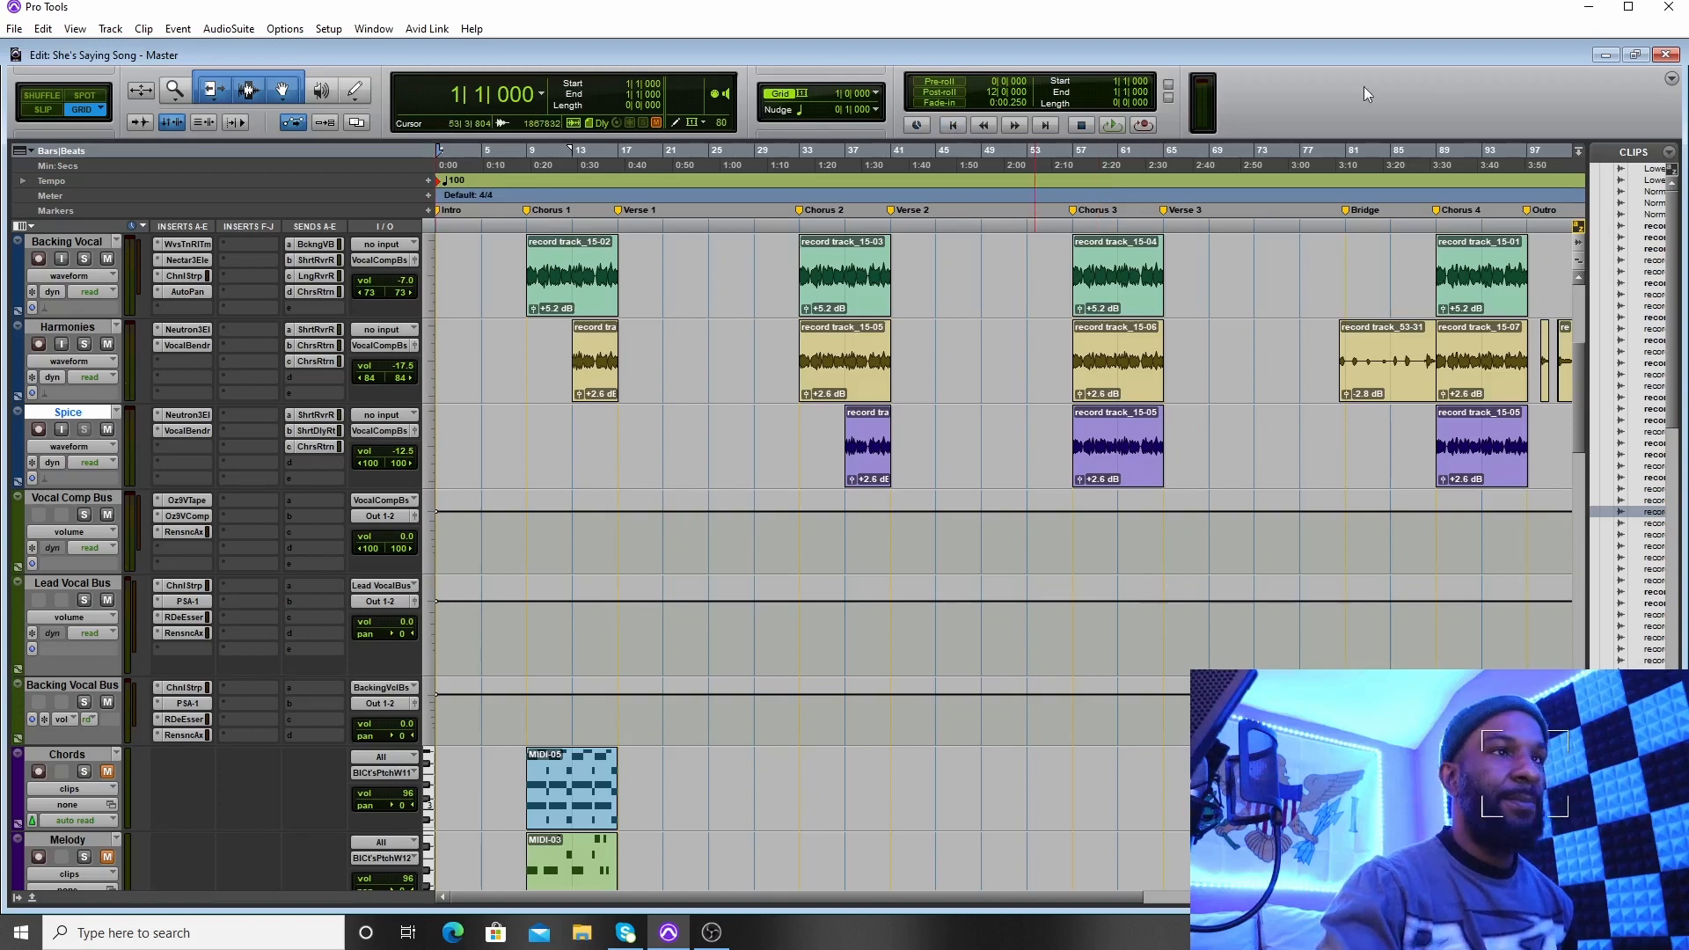
pyautogui.click(1107, 123)
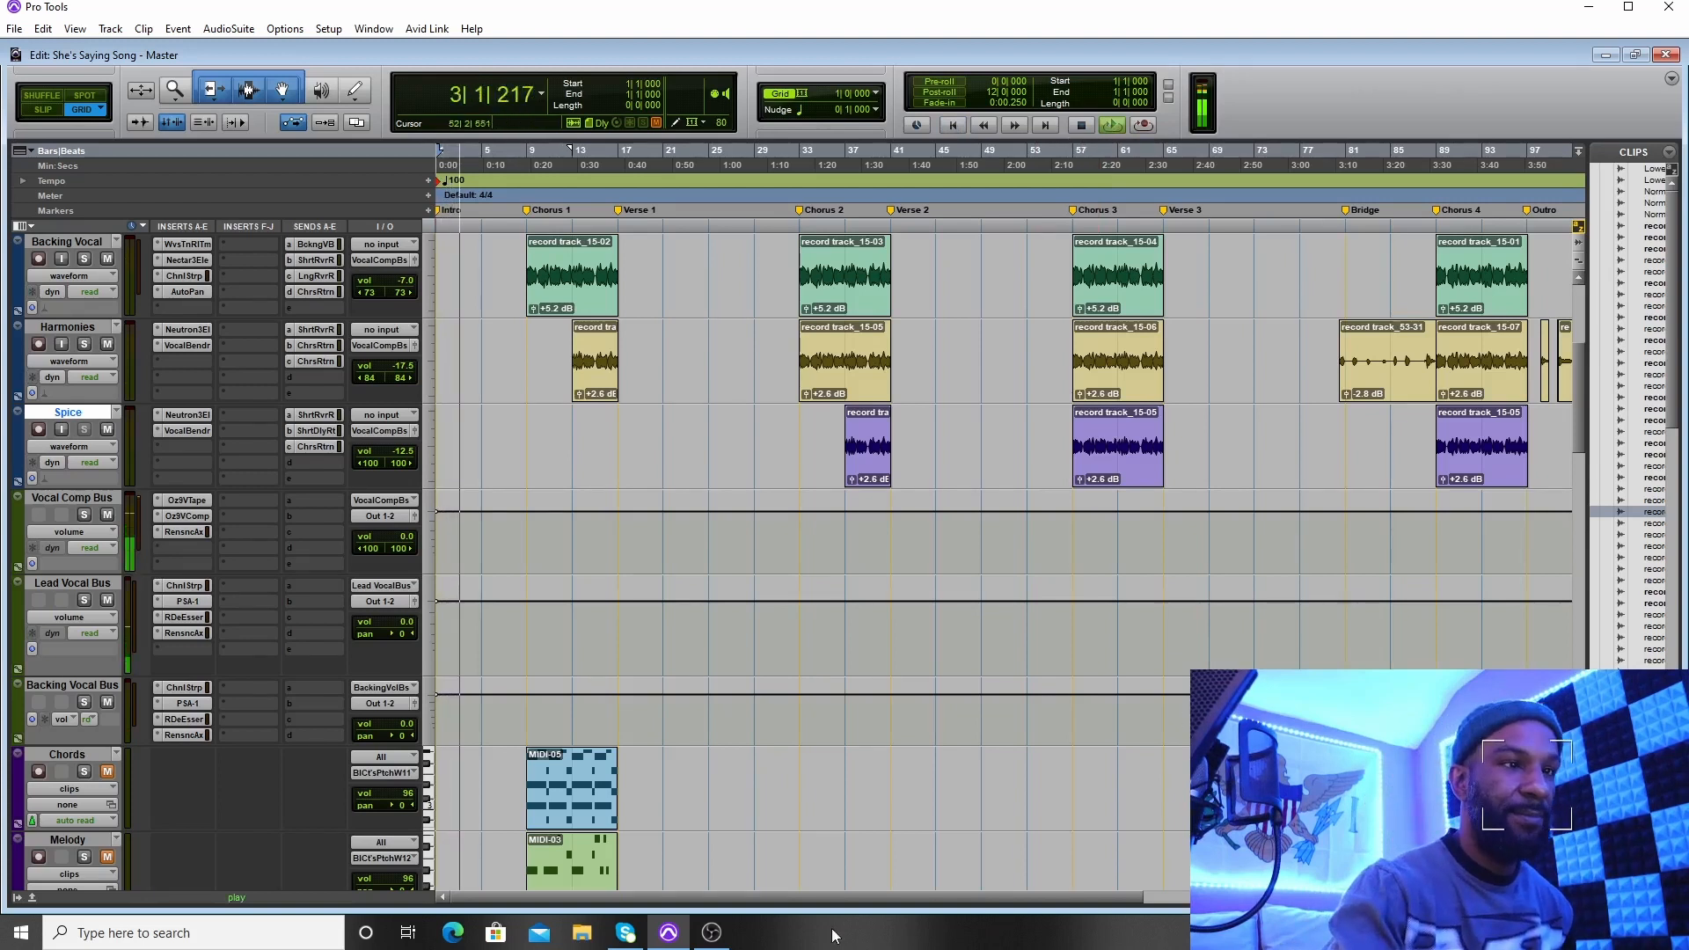
# Switch to OBS Studio and select Scene 2
pyautogui.click(712, 933)
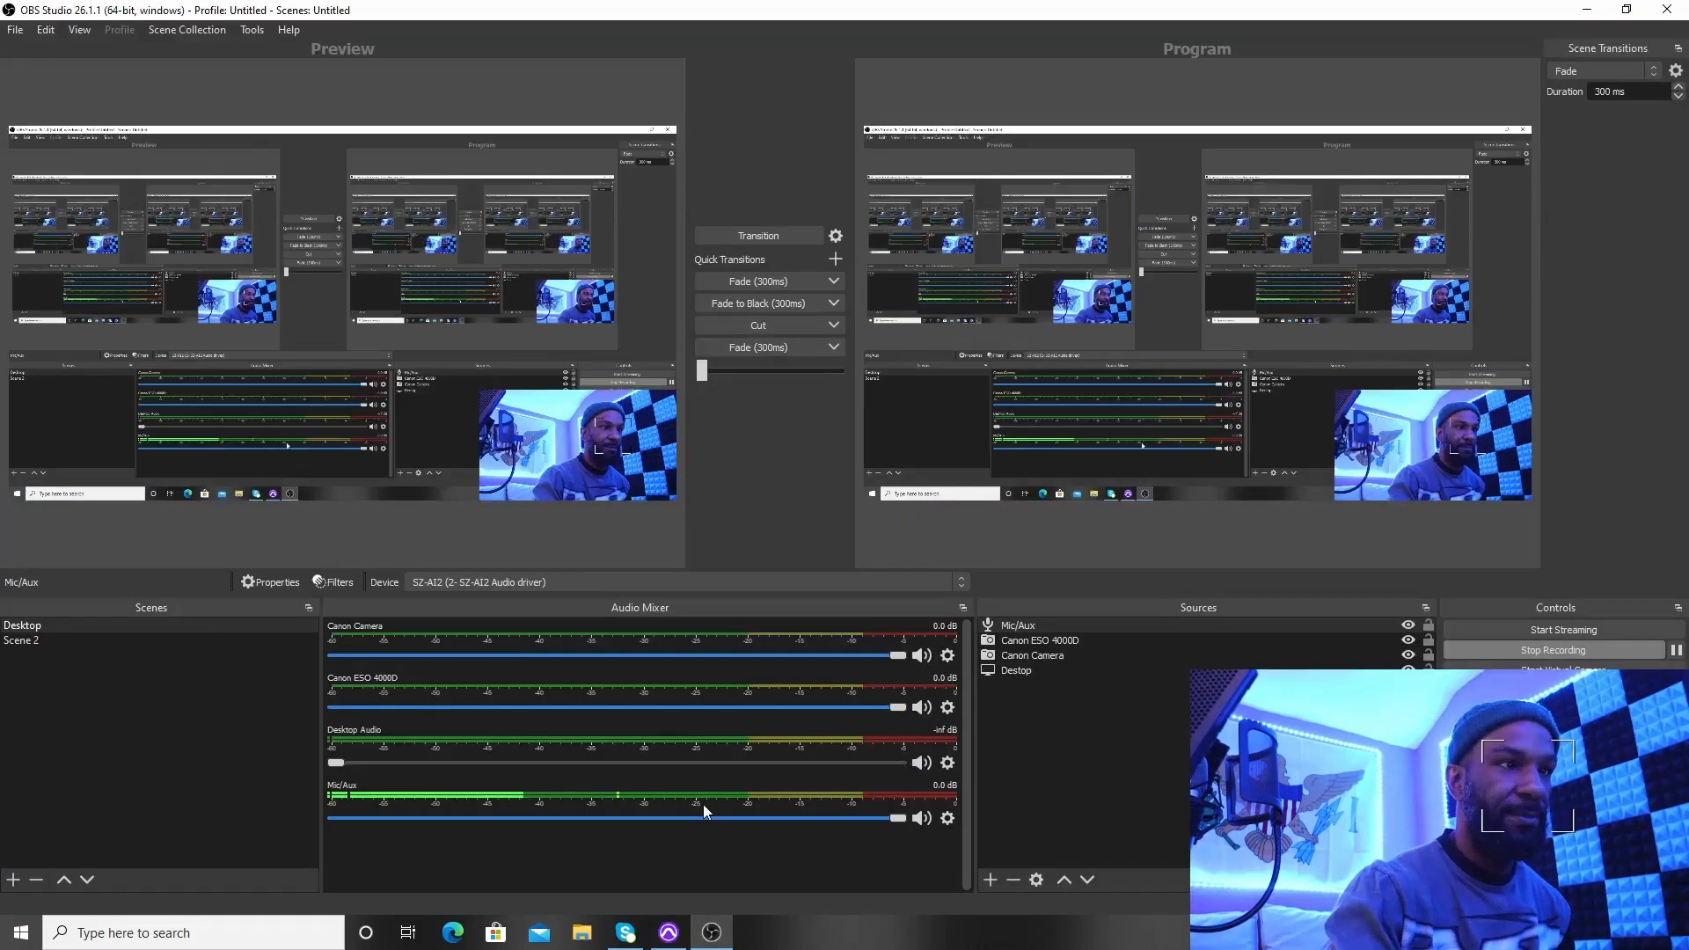
pyautogui.click(130, 645)
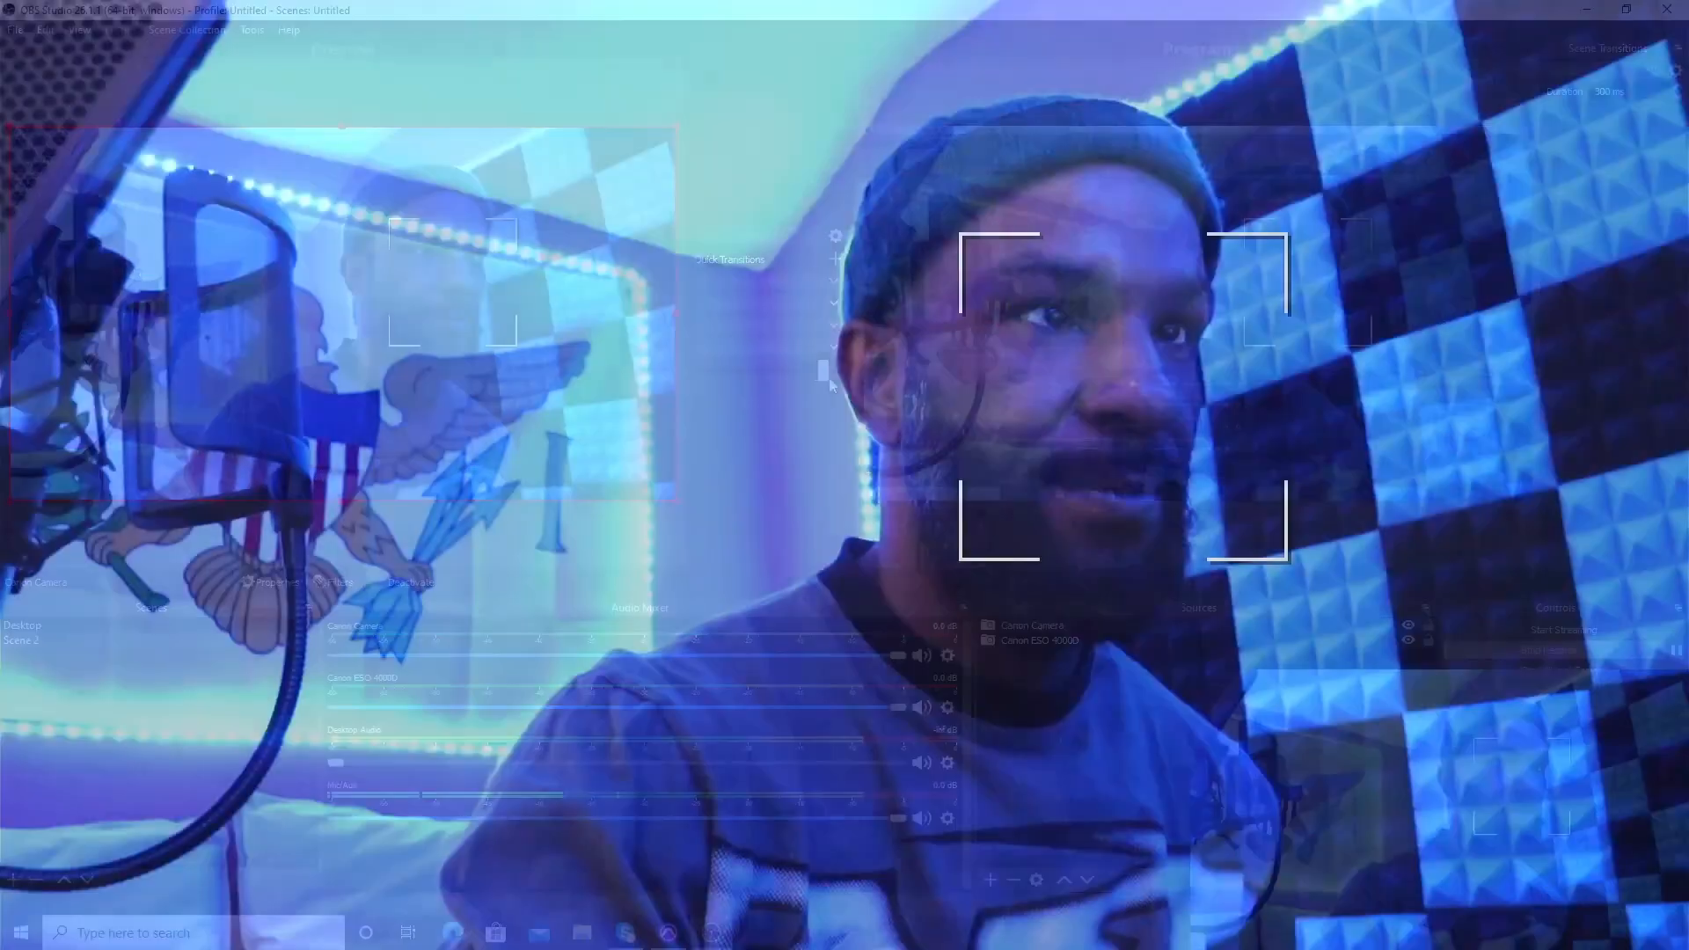